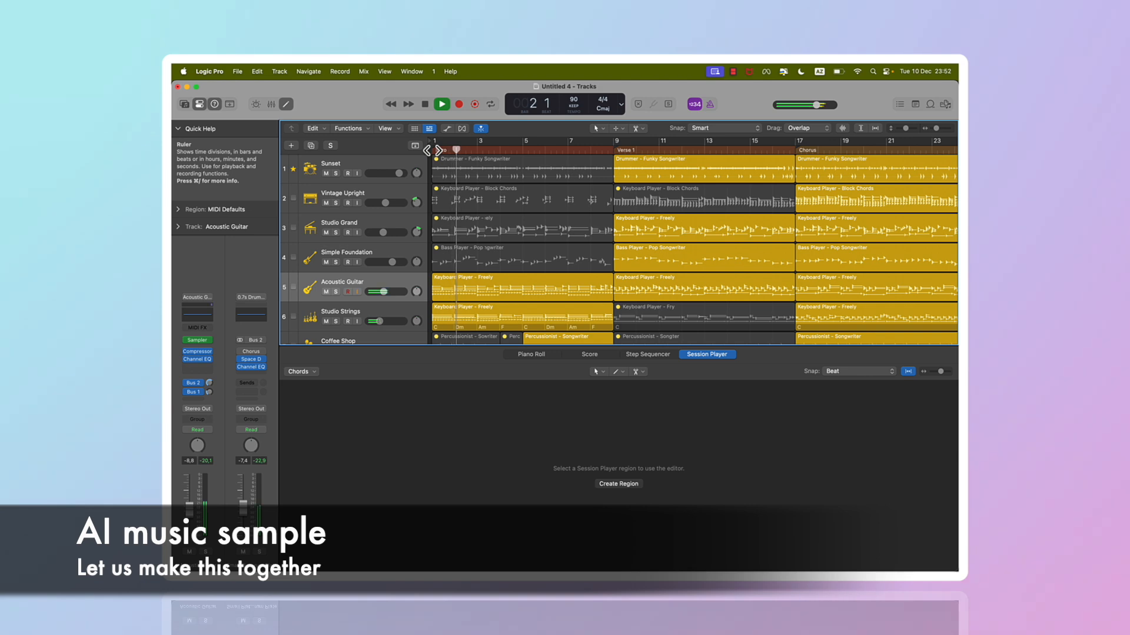
{"action": "scroll", "coordinate": [500, 219], "scroll_direction": "down", "scroll_amount": 3}
{"action": "scroll", "coordinate": [501, 214], "scroll_direction": "up", "scroll_amount": 3}
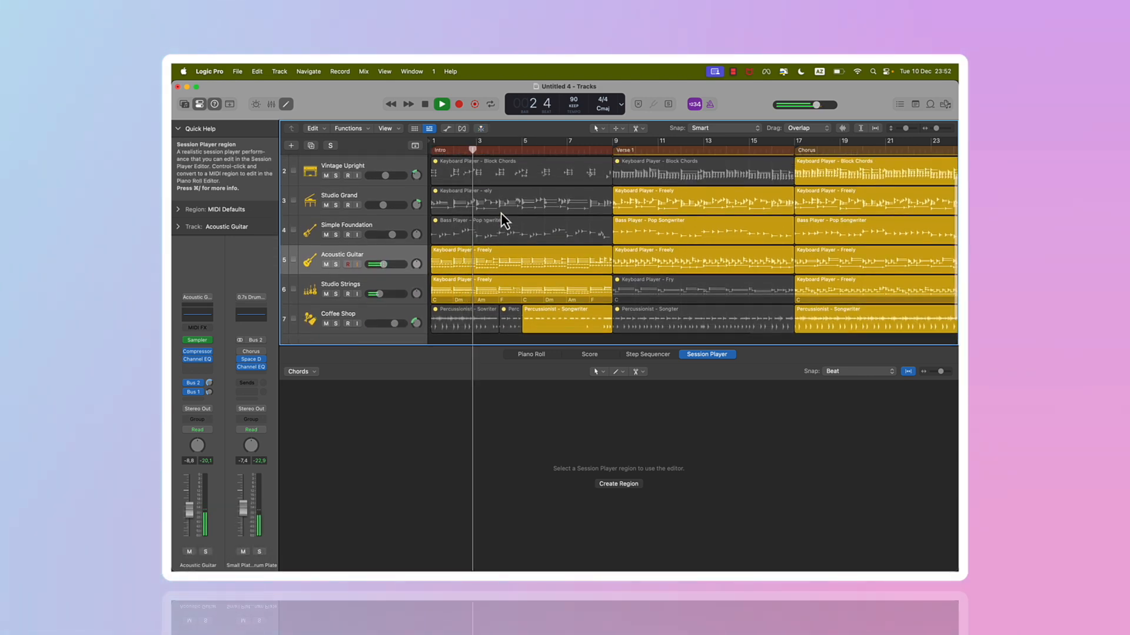
{"action": "key", "text": "e"}
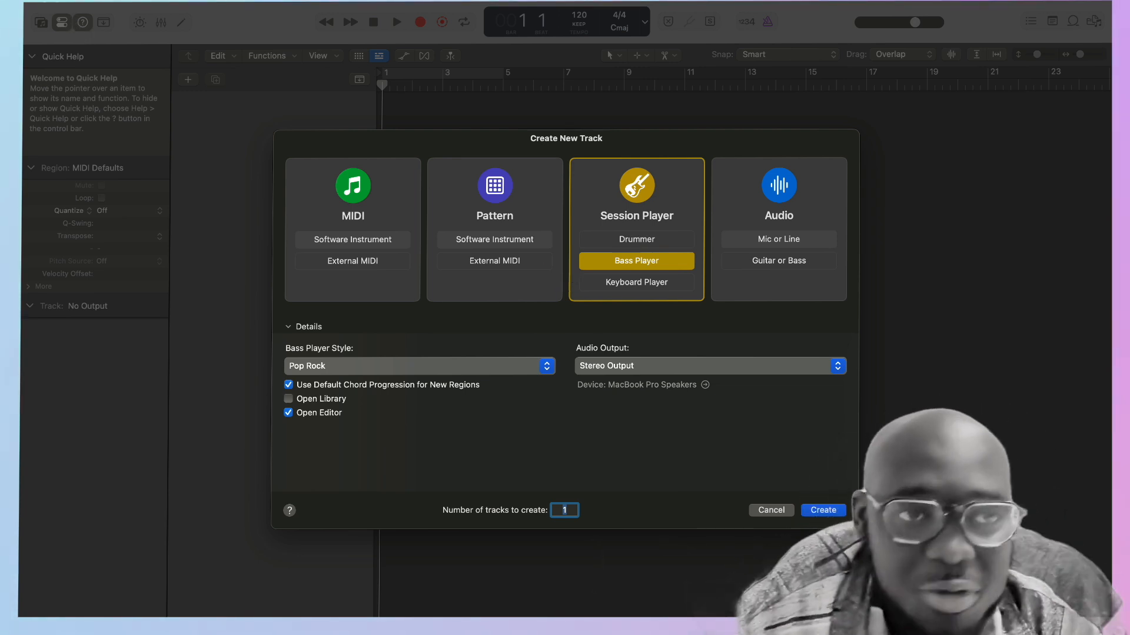
{"action": "left_click", "coordinate": [129, 1]}
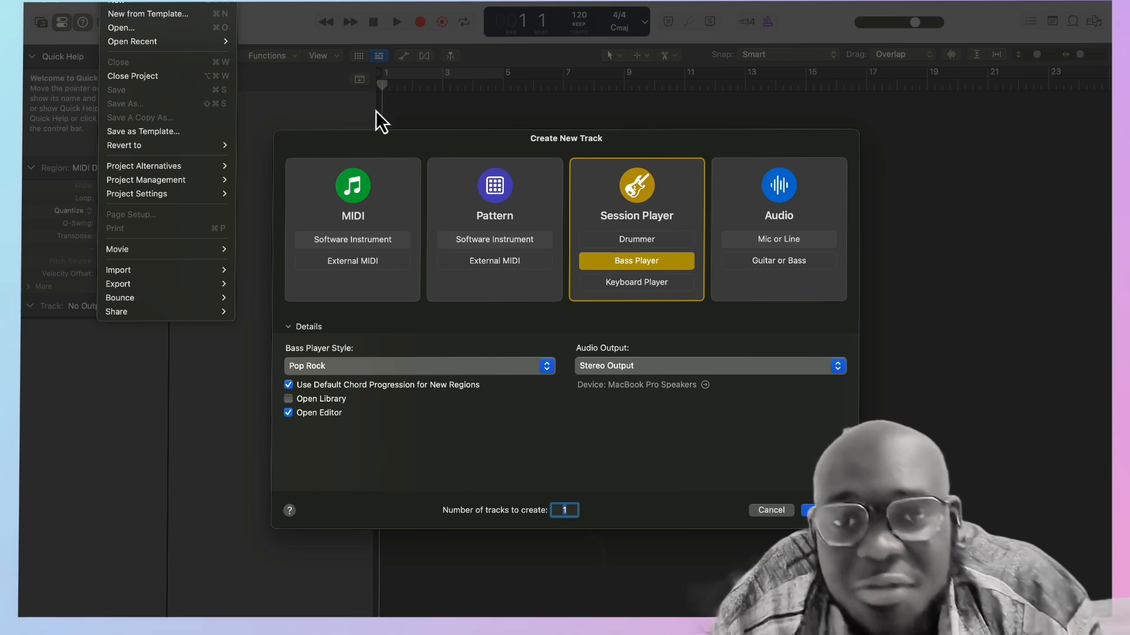
{"action": "key", "text": "Escape"}
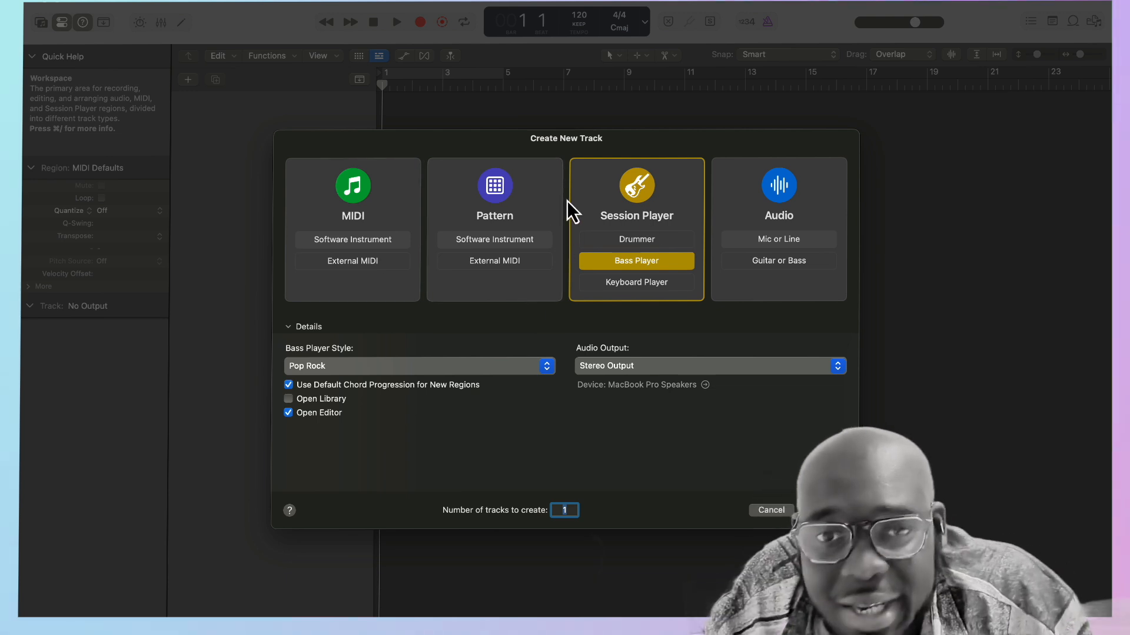
Create a Session Player Drummer track with the Funky Songwriter style.
{"action": "left_click", "coordinate": [725, 189]}
{"action": "left_click", "coordinate": [606, 184]}
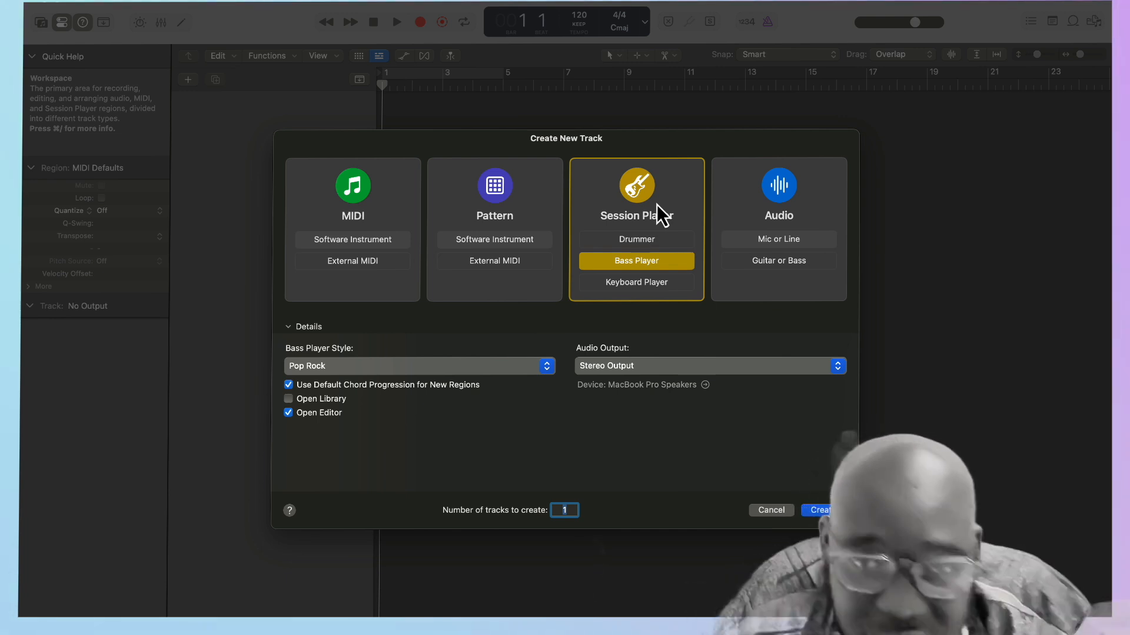
{"action": "left_click", "coordinate": [640, 242]}
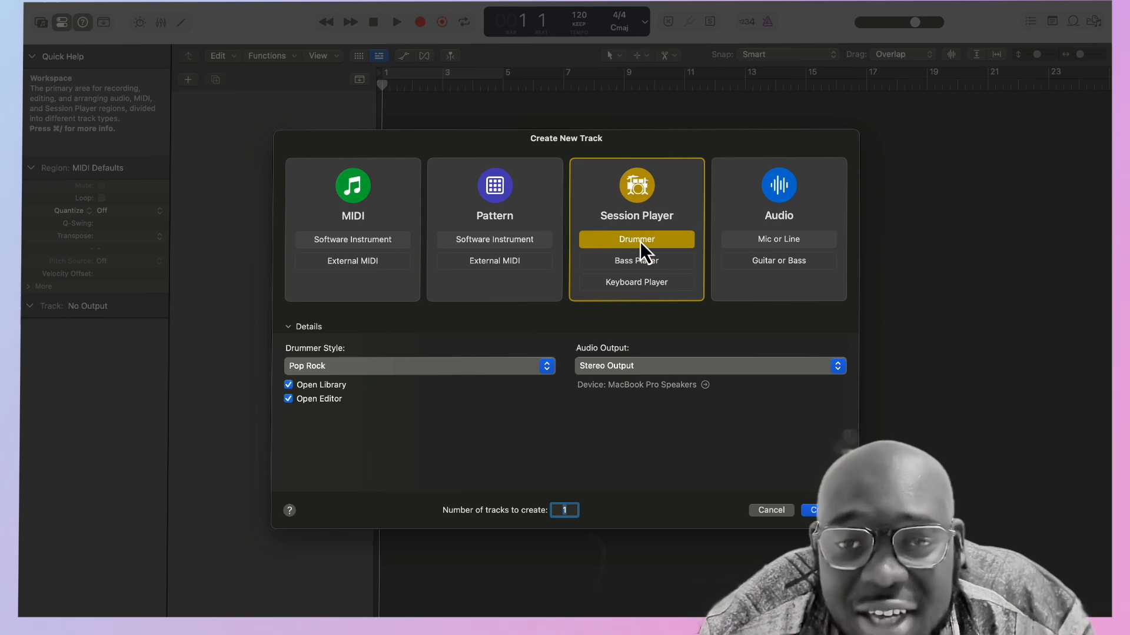
{"action": "left_click", "coordinate": [517, 365]}
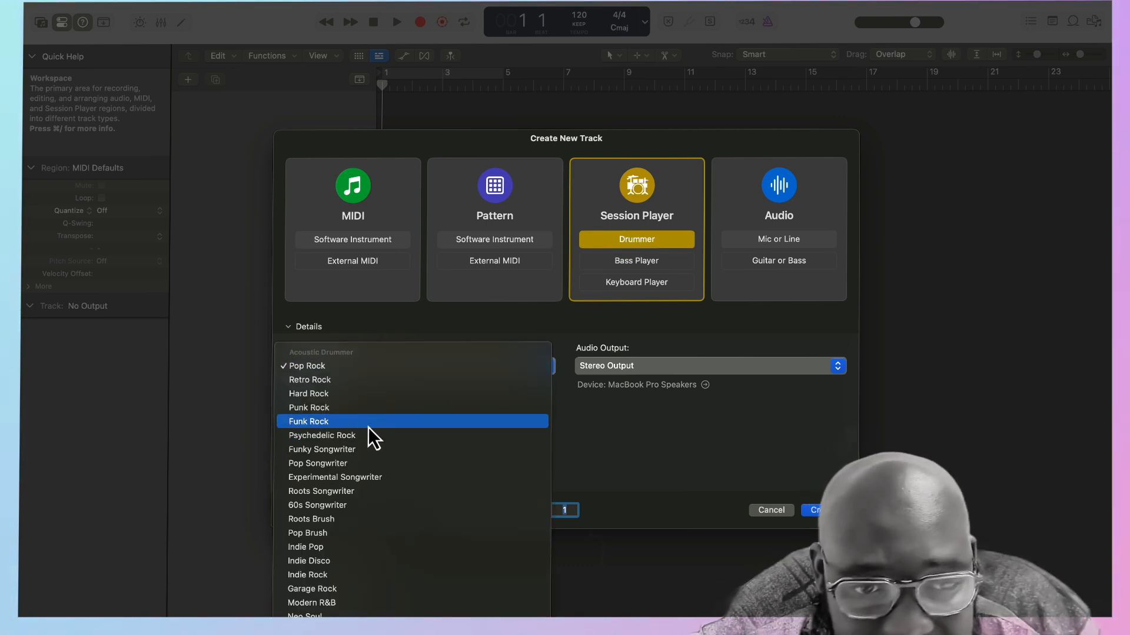
{"action": "left_click", "coordinate": [359, 447]}
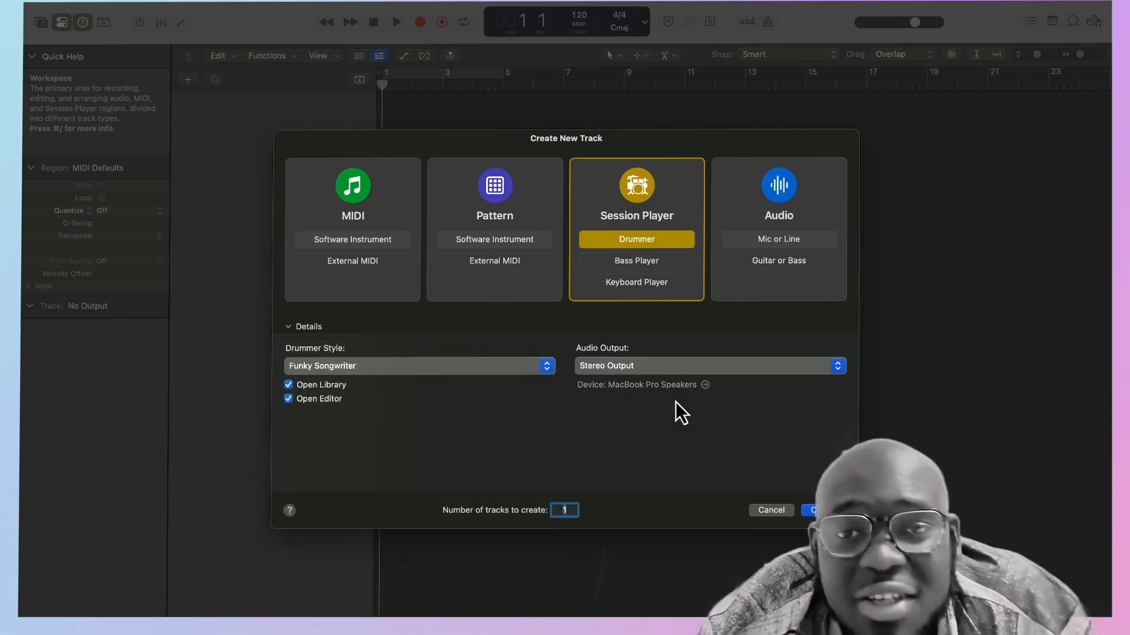
{"action": "key", "text": "Return"}
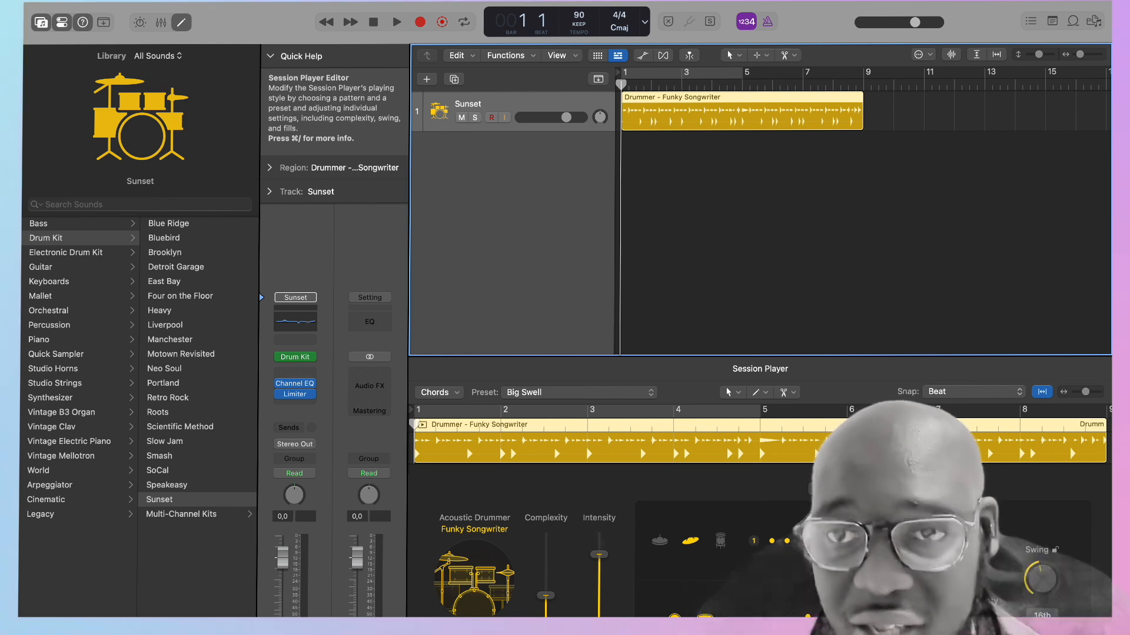
Audition the drum region, then try the drummer's complexity at maximum and at minimum.
{"action": "key", "text": "space"}
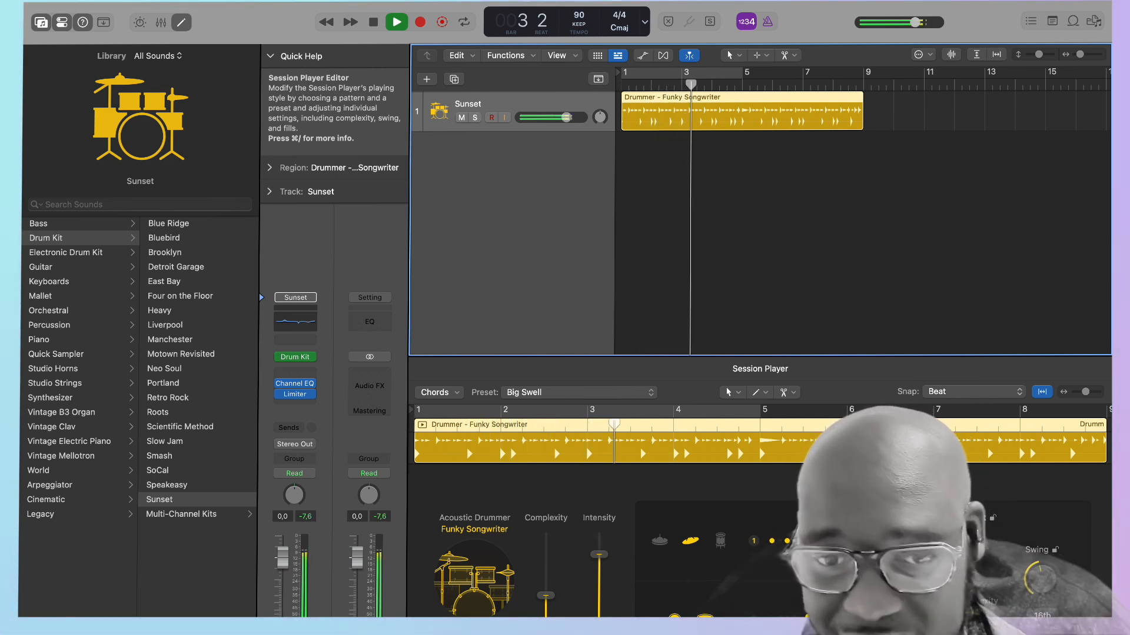
{"action": "key", "text": "space"}
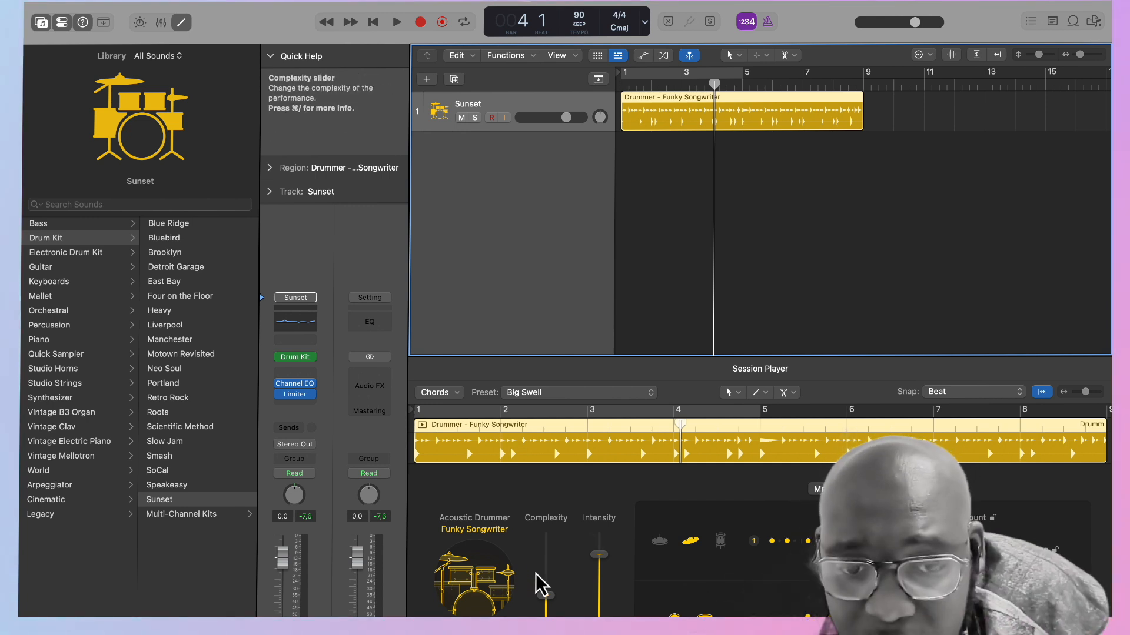
{"action": "left_click_drag", "start_coordinate": [548, 603], "coordinate": [553, 532]}
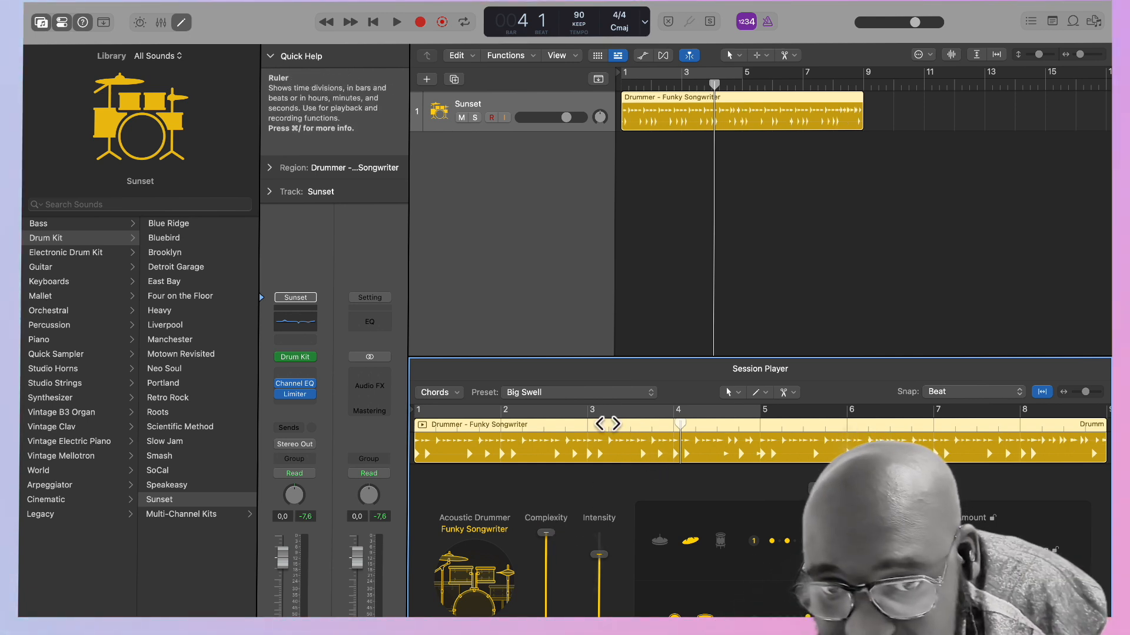
{"action": "left_click_drag", "start_coordinate": [550, 537], "coordinate": [549, 616]}
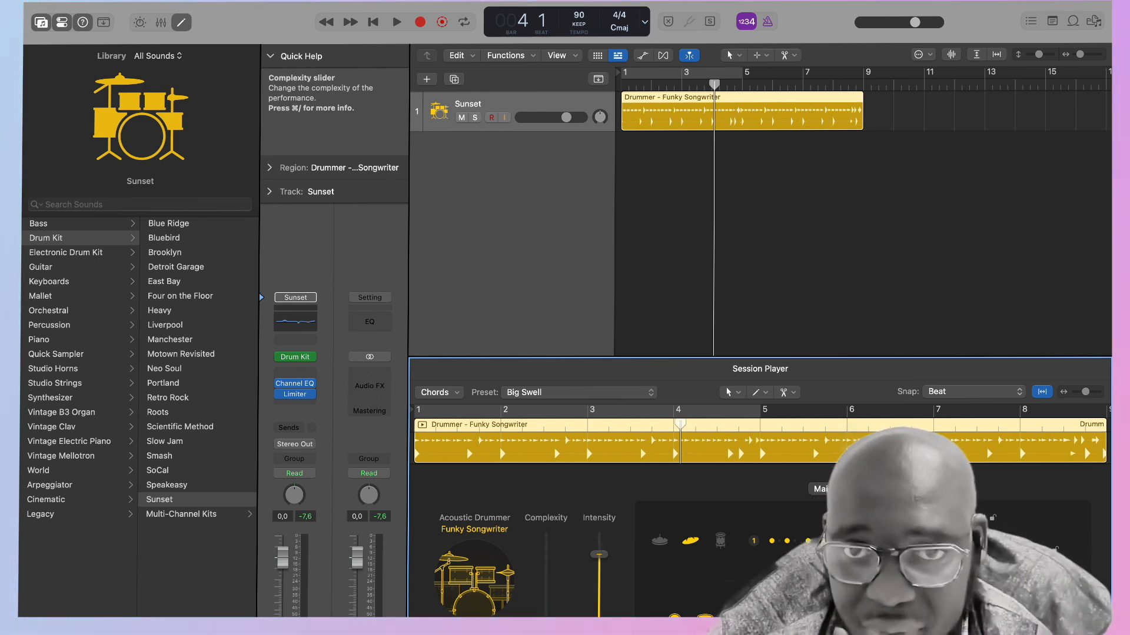
Start playback and set the cycle area to loop the drum region from bar 1 to bar 9.
{"action": "key", "text": "space"}
{"action": "left_click", "coordinate": [650, 74]}
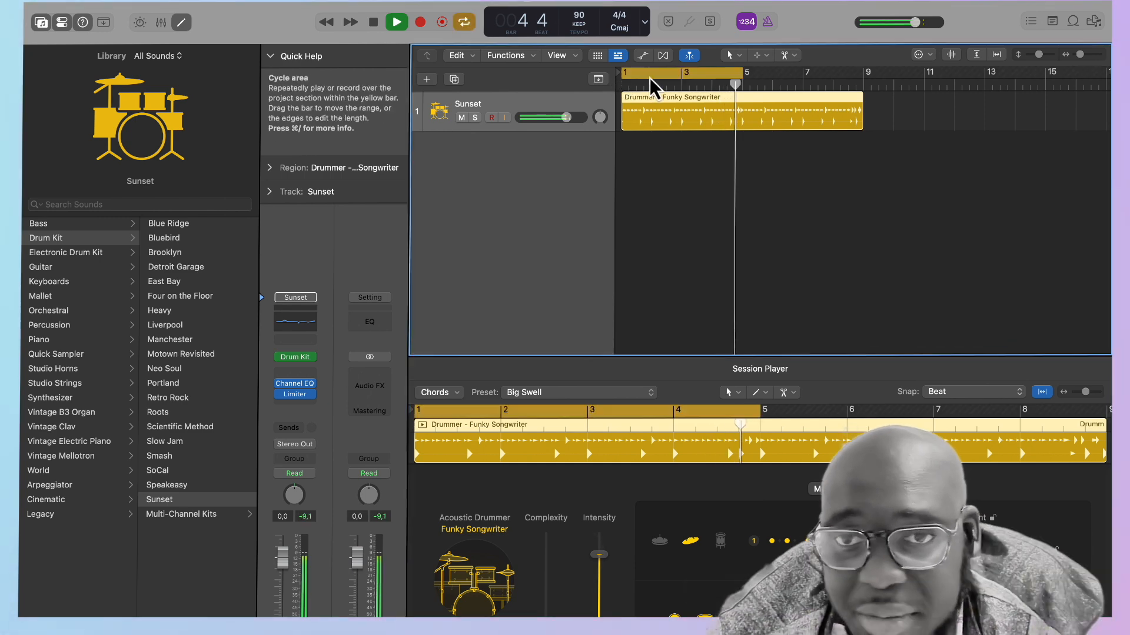
{"action": "left_click_drag", "start_coordinate": [741, 74], "coordinate": [854, 87]}
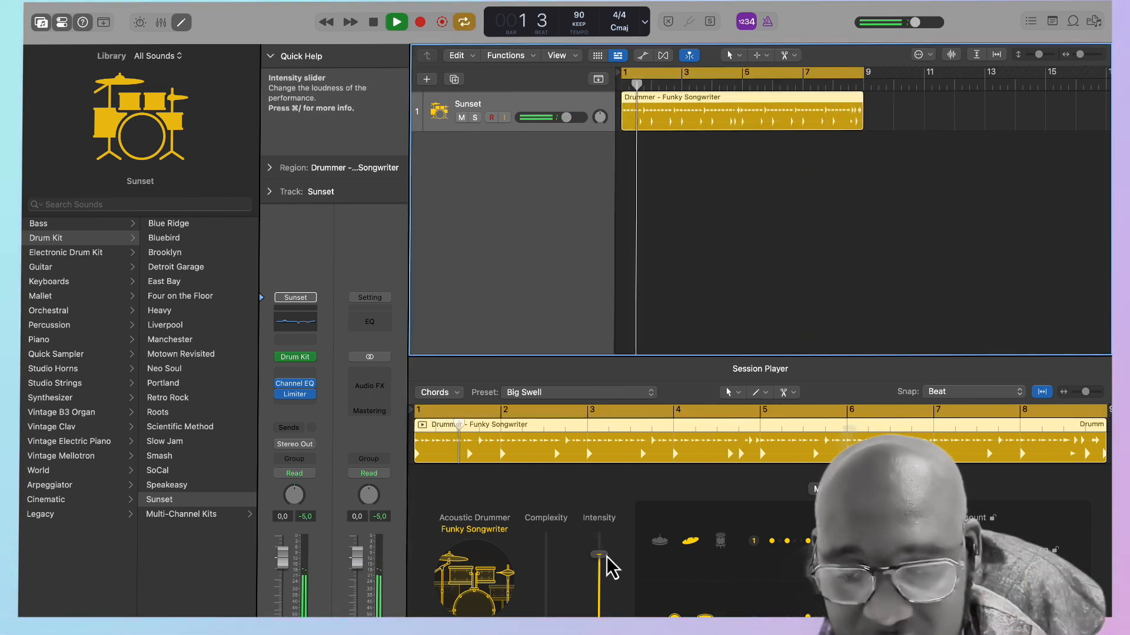
Try the drummer's extreme intensity and complexity settings during playback, settling on 59% complexity and 45% intensity.
{"action": "left_click_drag", "start_coordinate": [606, 557], "coordinate": [582, 615]}
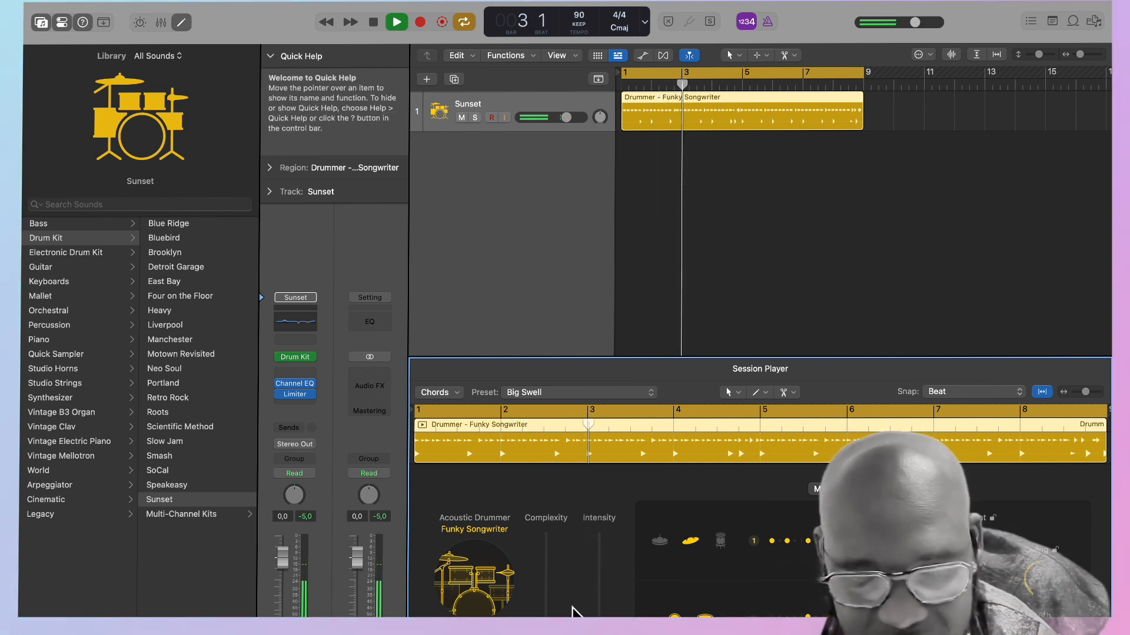
{"action": "left_click_drag", "start_coordinate": [543, 600], "coordinate": [566, 529]}
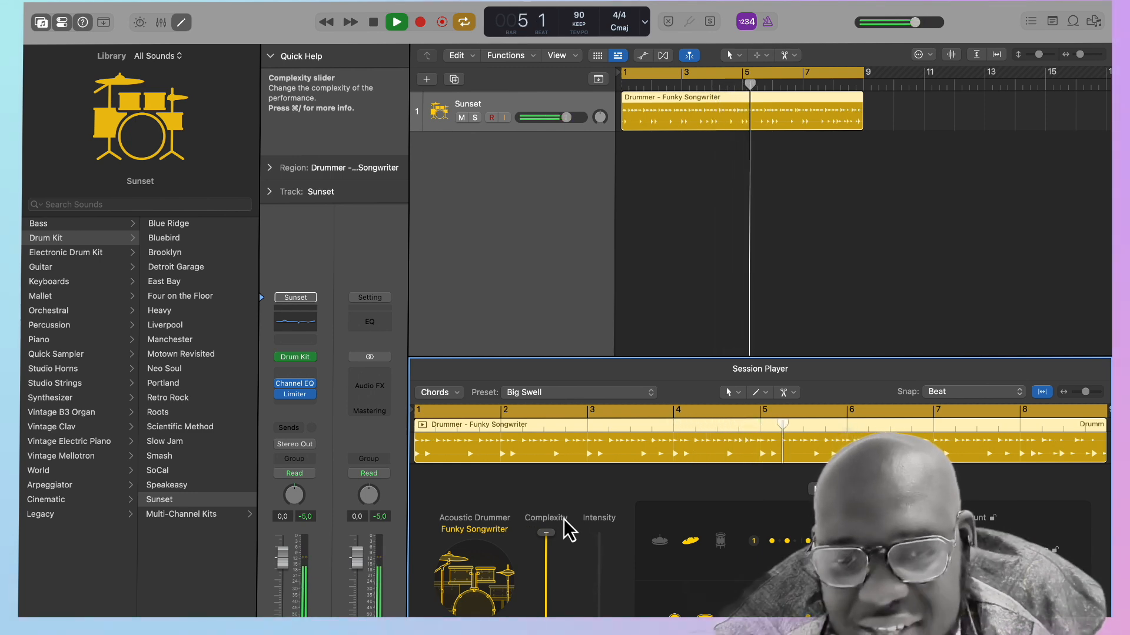
{"action": "left_click_drag", "start_coordinate": [542, 541], "coordinate": [540, 583]}
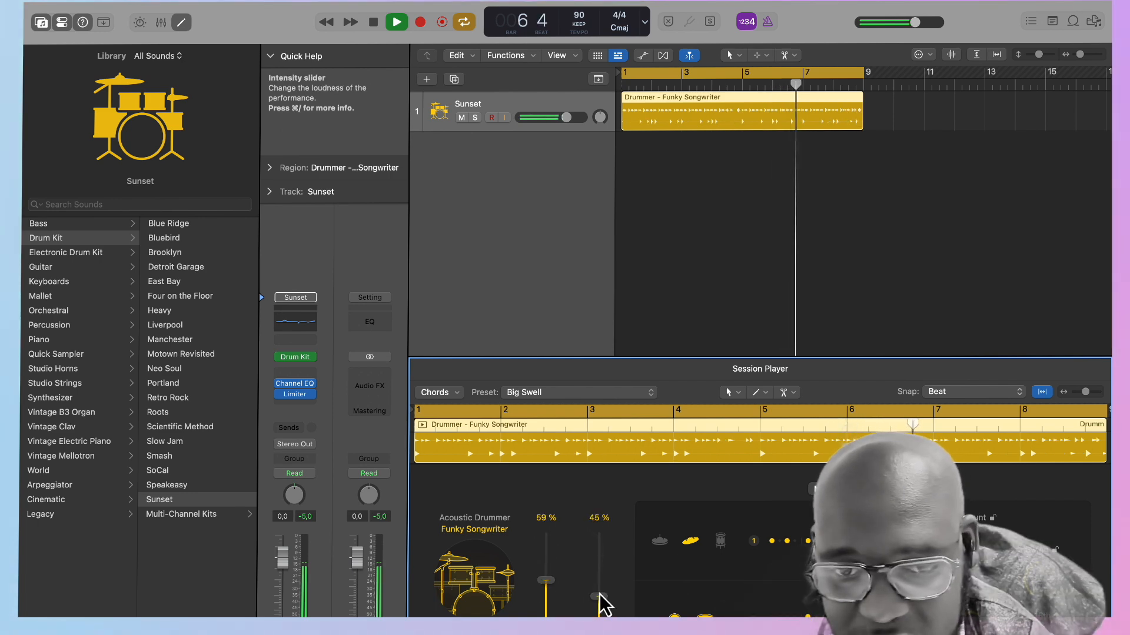
{"action": "key", "text": "space"}
Apply the Beach Bonfire preset to the drum region and play it back.
{"action": "left_click", "coordinate": [628, 394]}
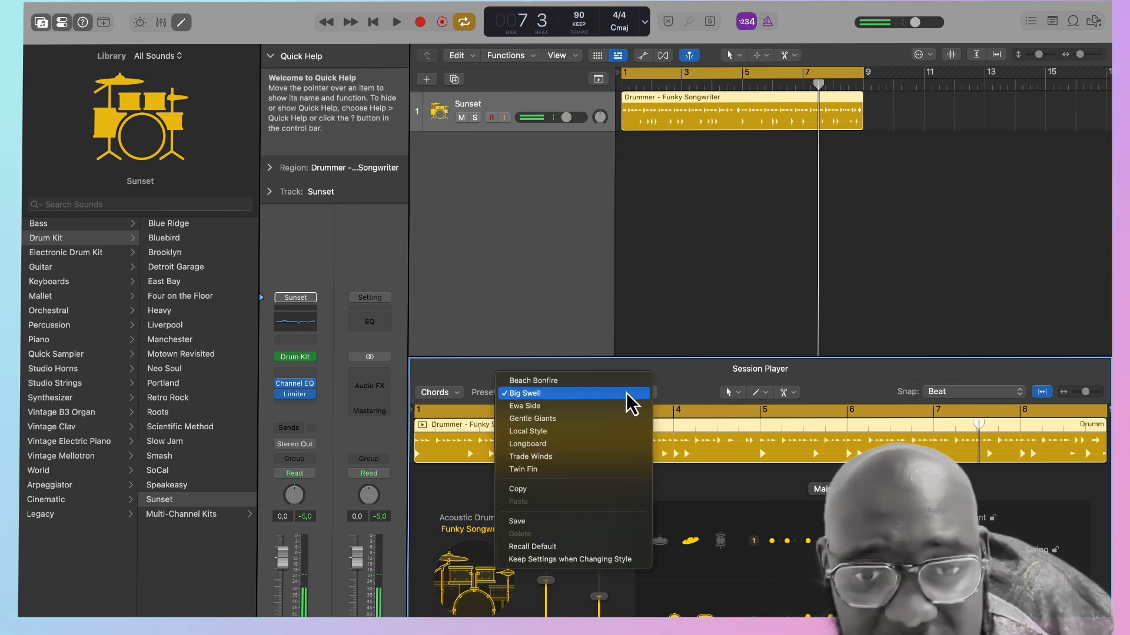
{"action": "left_click", "coordinate": [676, 368]}
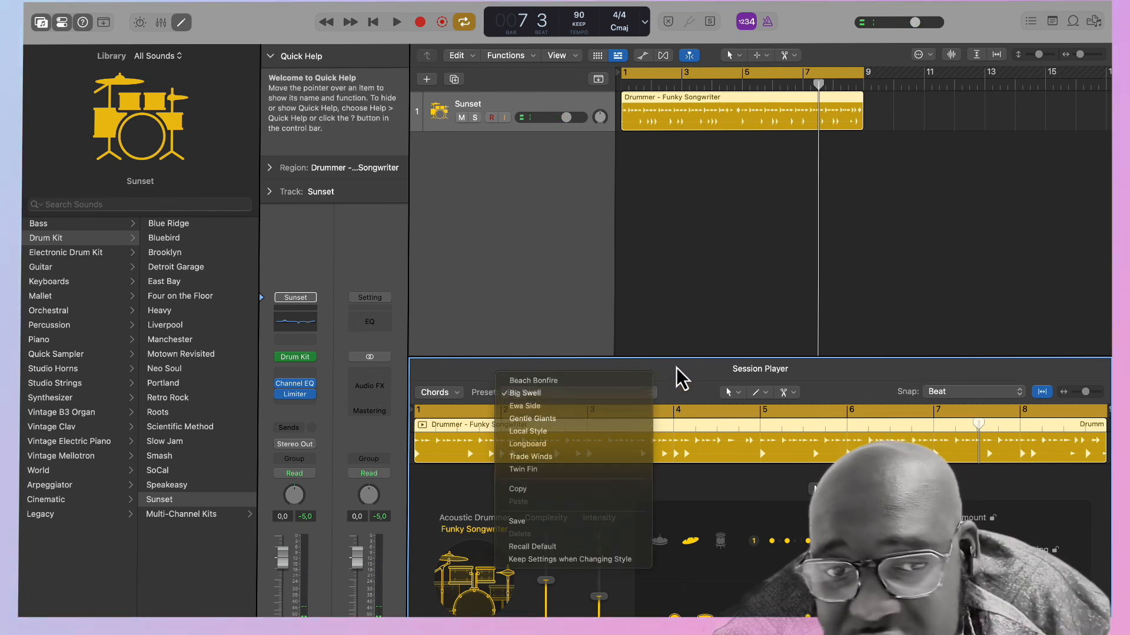
{"action": "left_click", "coordinate": [624, 393]}
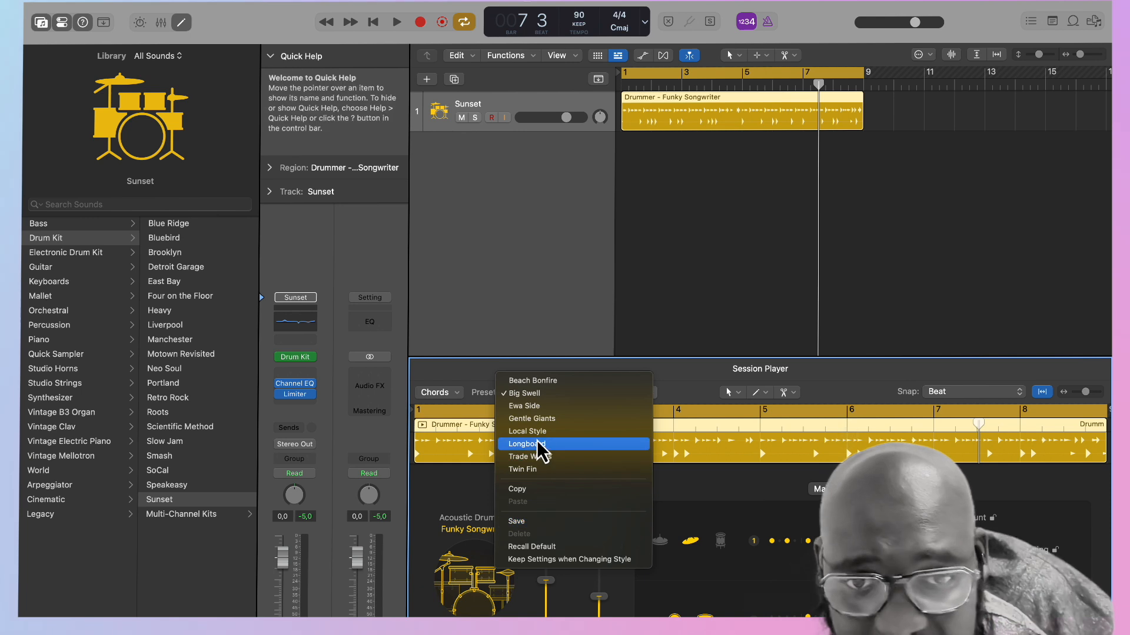
{"action": "left_click", "coordinate": [542, 381]}
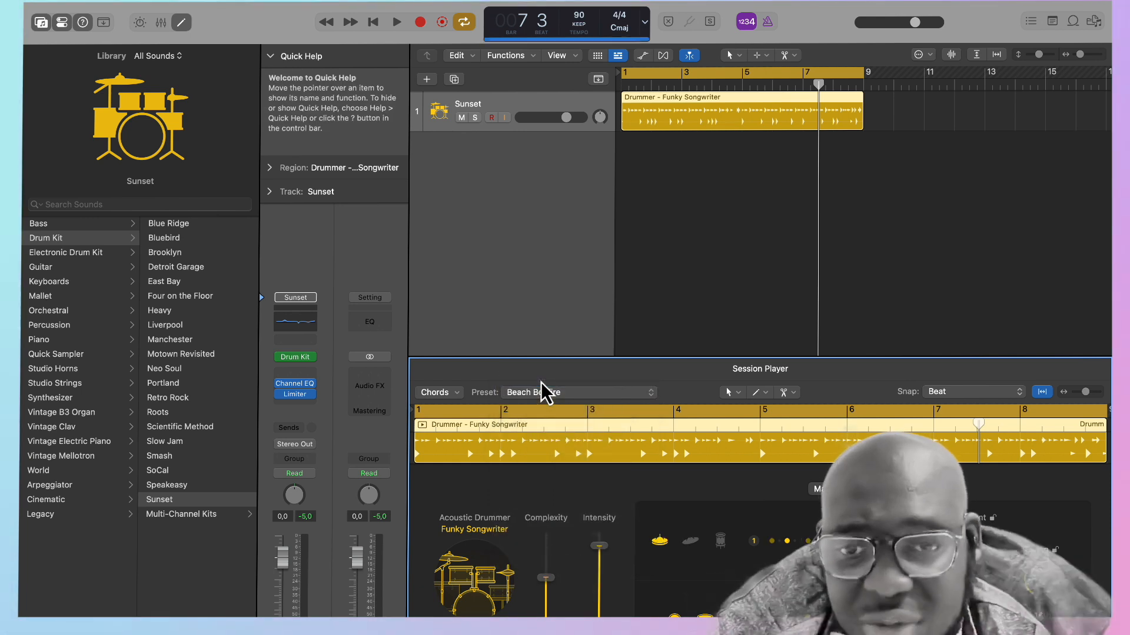
{"action": "key", "text": "space"}
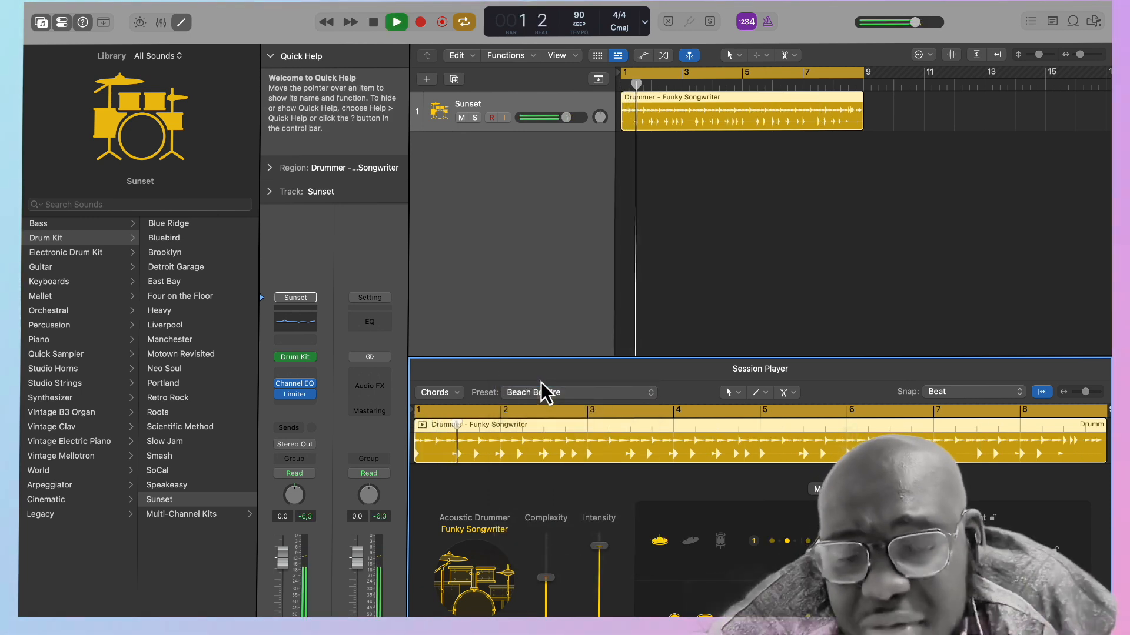
Audition the Ewa Side and Gentle Giants presets on the looping drum region.
{"action": "left_click", "coordinate": [650, 392]}
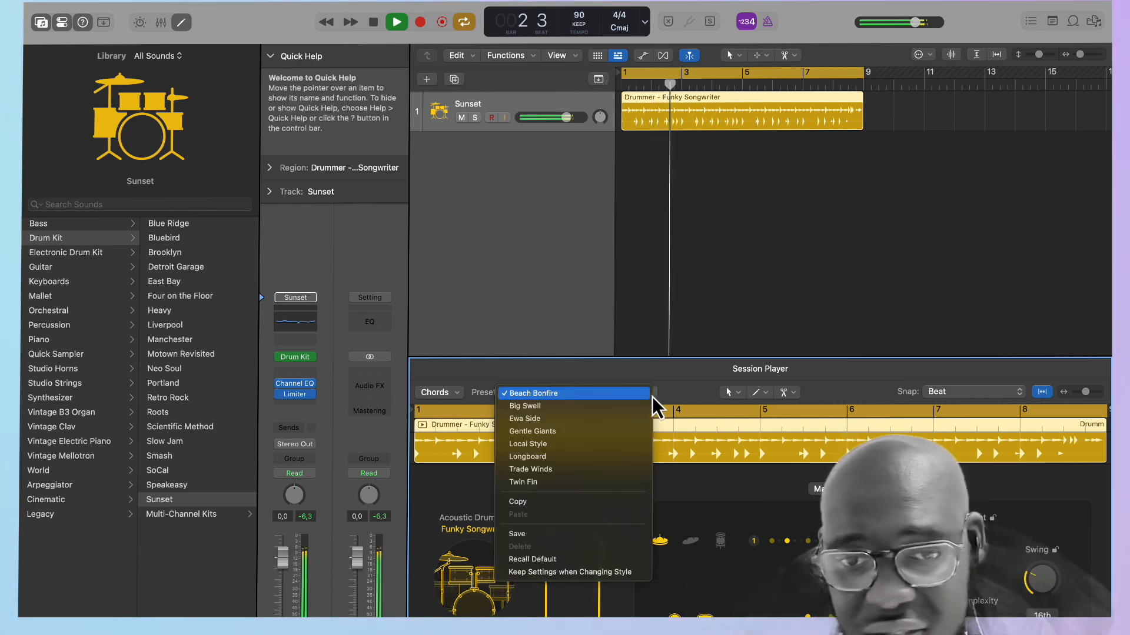
{"action": "left_click", "coordinate": [584, 425]}
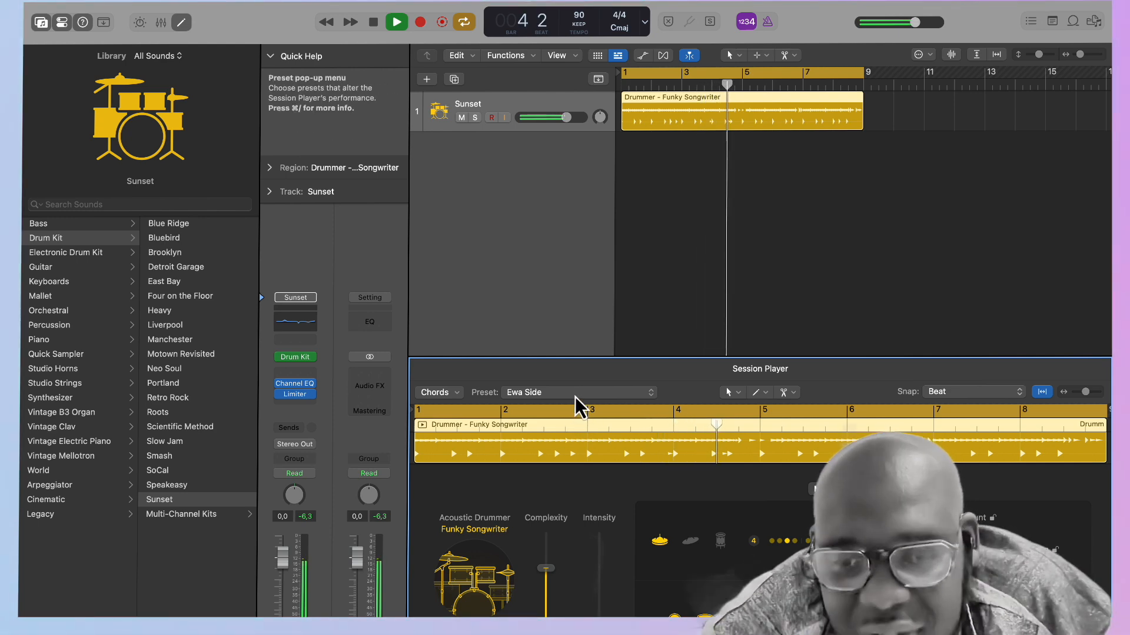
{"action": "left_click", "coordinate": [582, 399]}
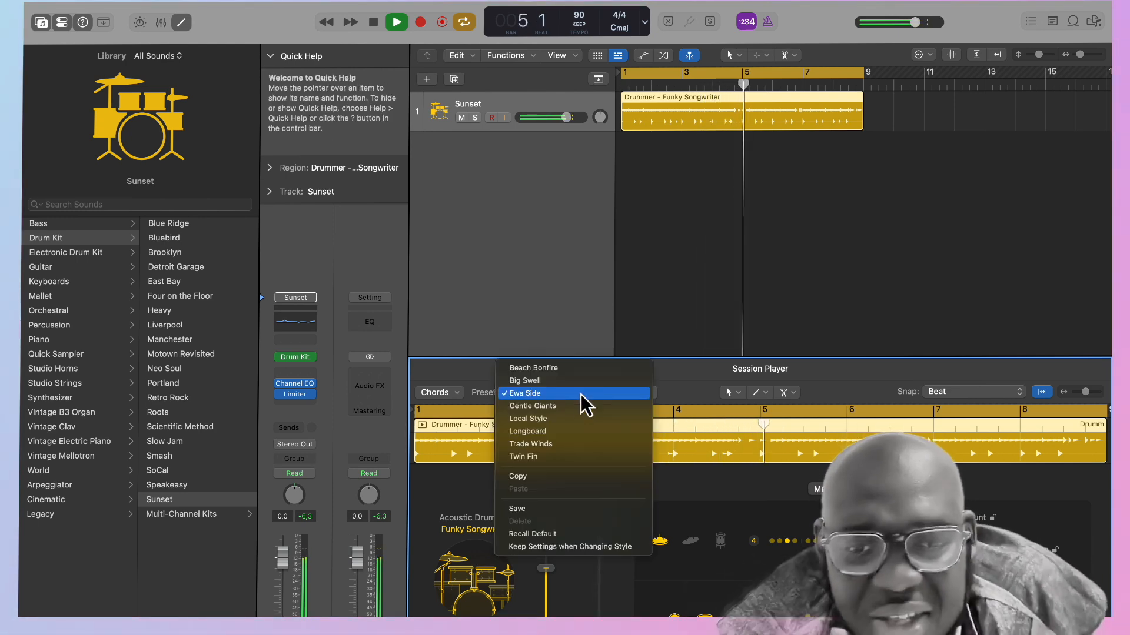
{"action": "left_click", "coordinate": [572, 406]}
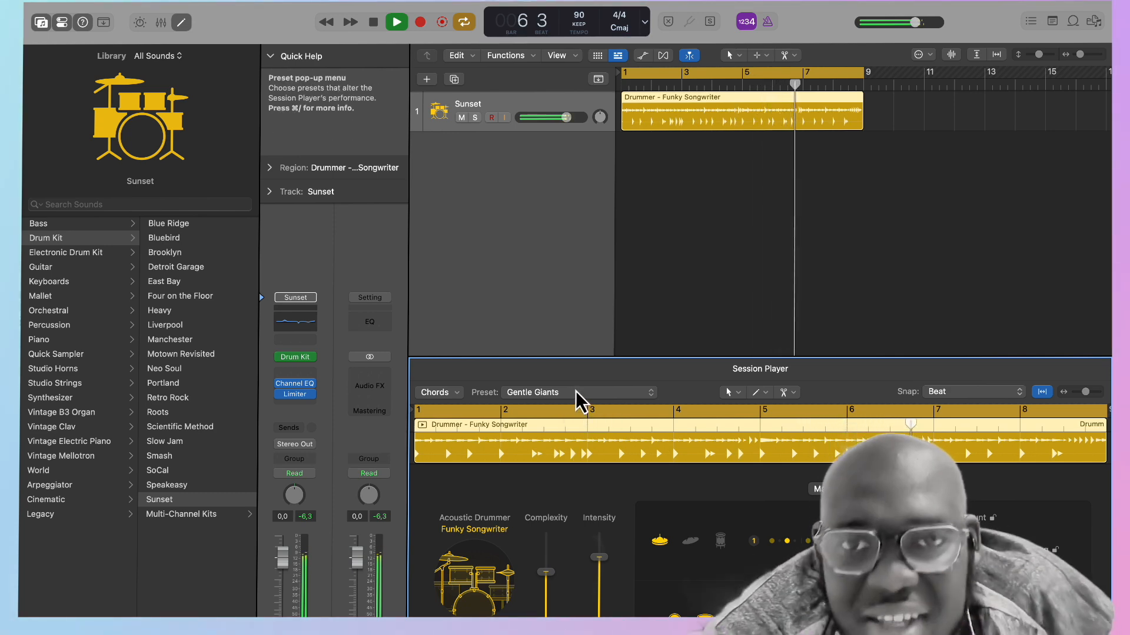
Audition the Longboard and Trade Winds presets on the looping drum region.
{"action": "left_click", "coordinate": [580, 400]}
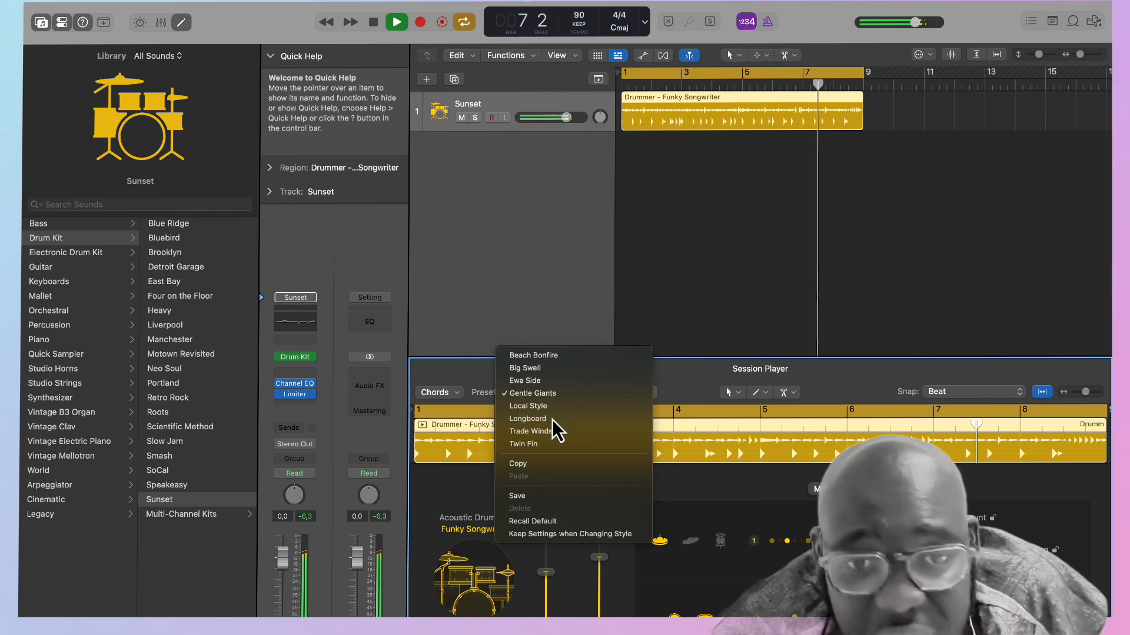
{"action": "left_click", "coordinate": [558, 424]}
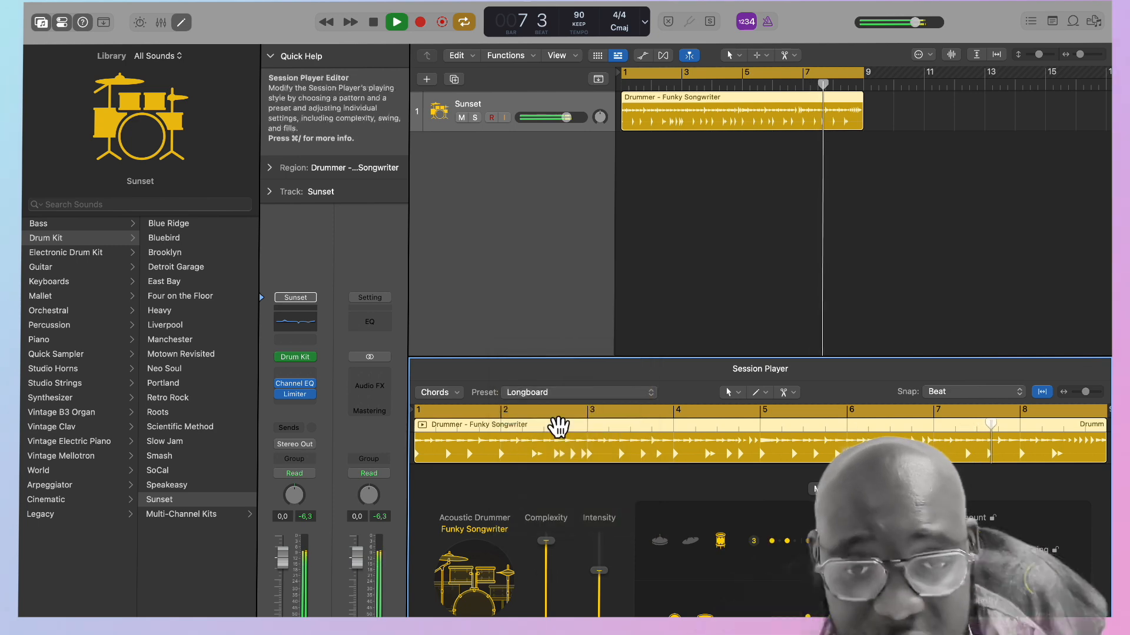
{"action": "left_click", "coordinate": [565, 396]}
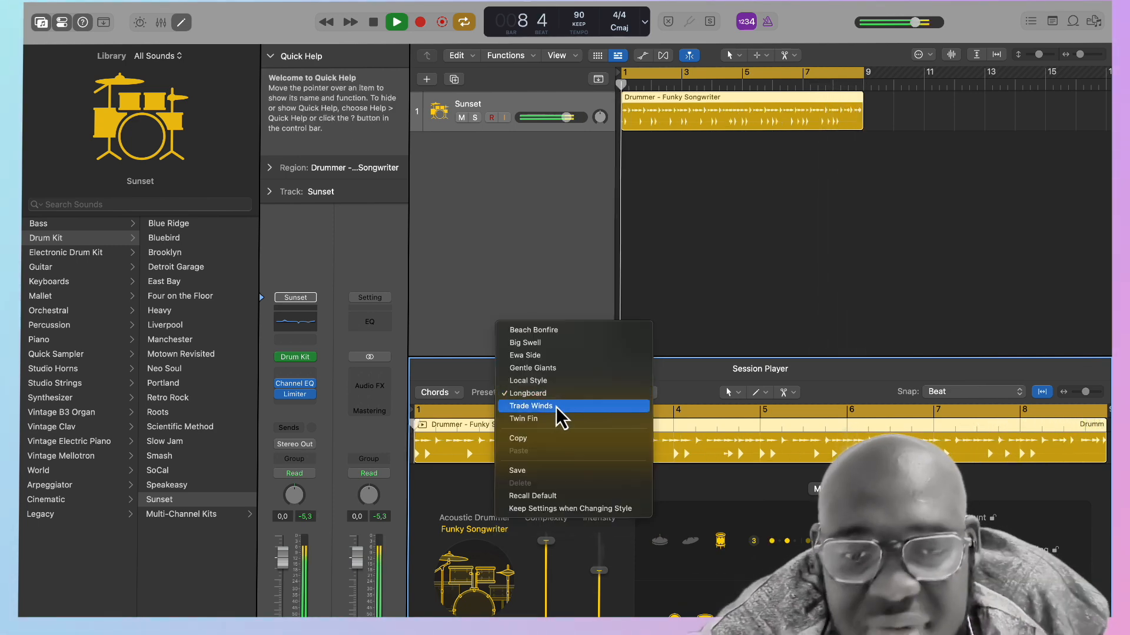
{"action": "left_click", "coordinate": [555, 412]}
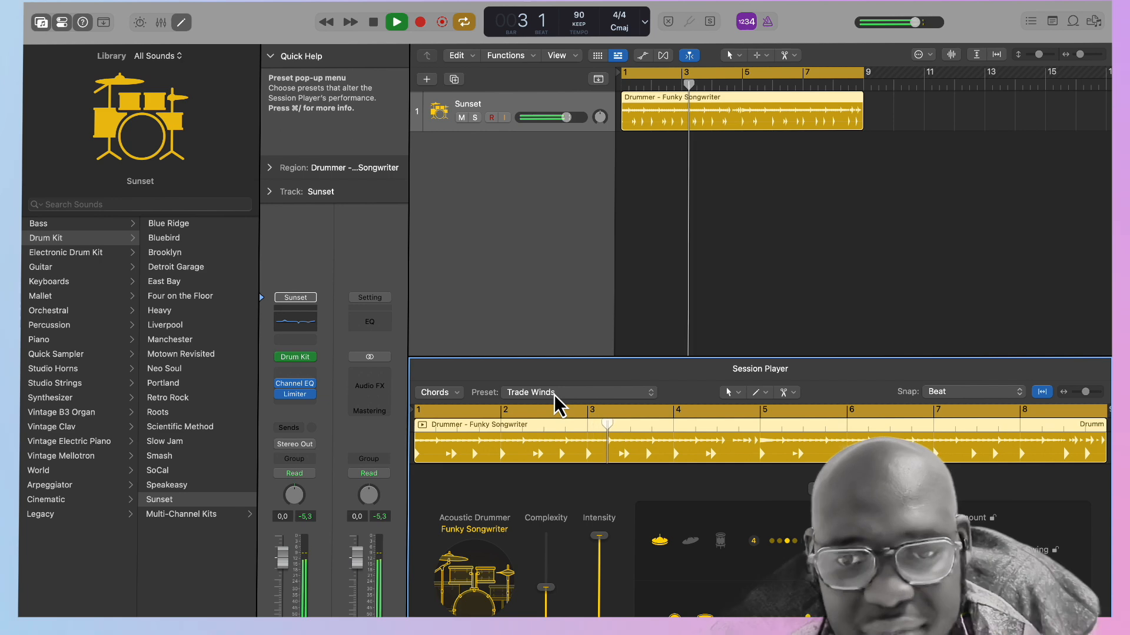
Apply the Twin Fin preset to the drum region and set the drummer's complexity to 42%.
{"action": "left_click", "coordinate": [555, 397]}
{"action": "left_click", "coordinate": [558, 408]}
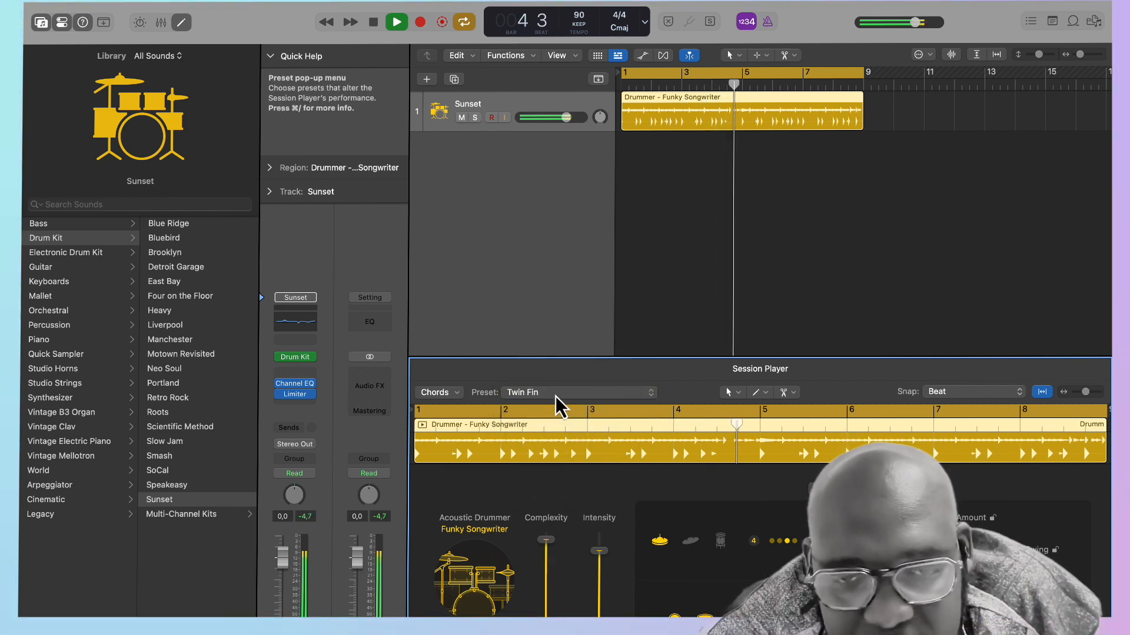
{"action": "left_click", "coordinate": [555, 395]}
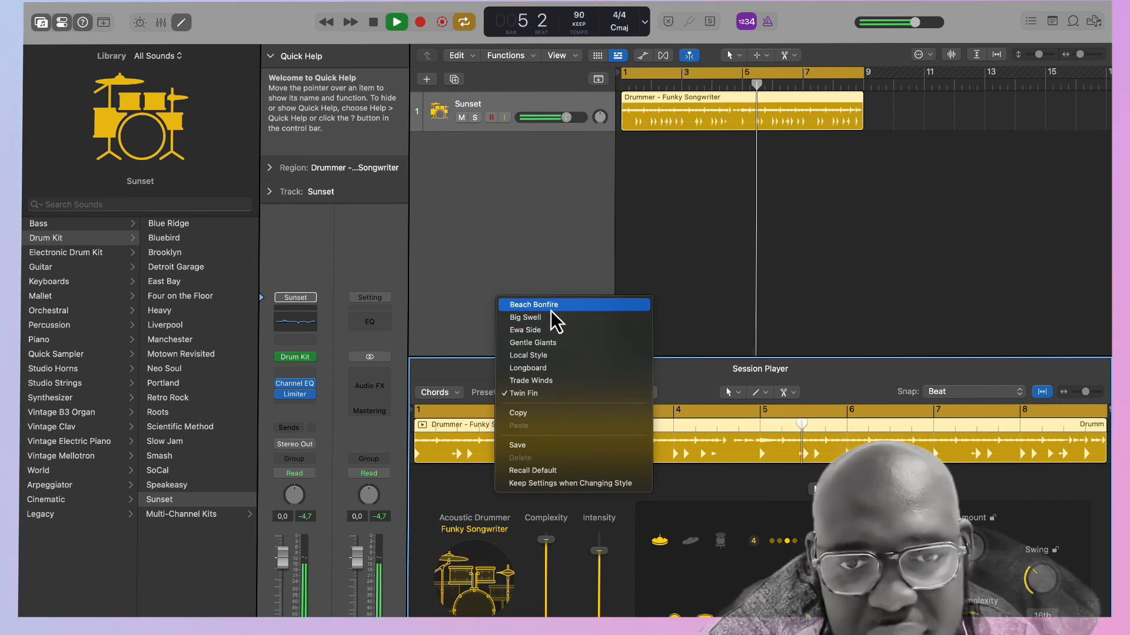
{"action": "left_click", "coordinate": [671, 288]}
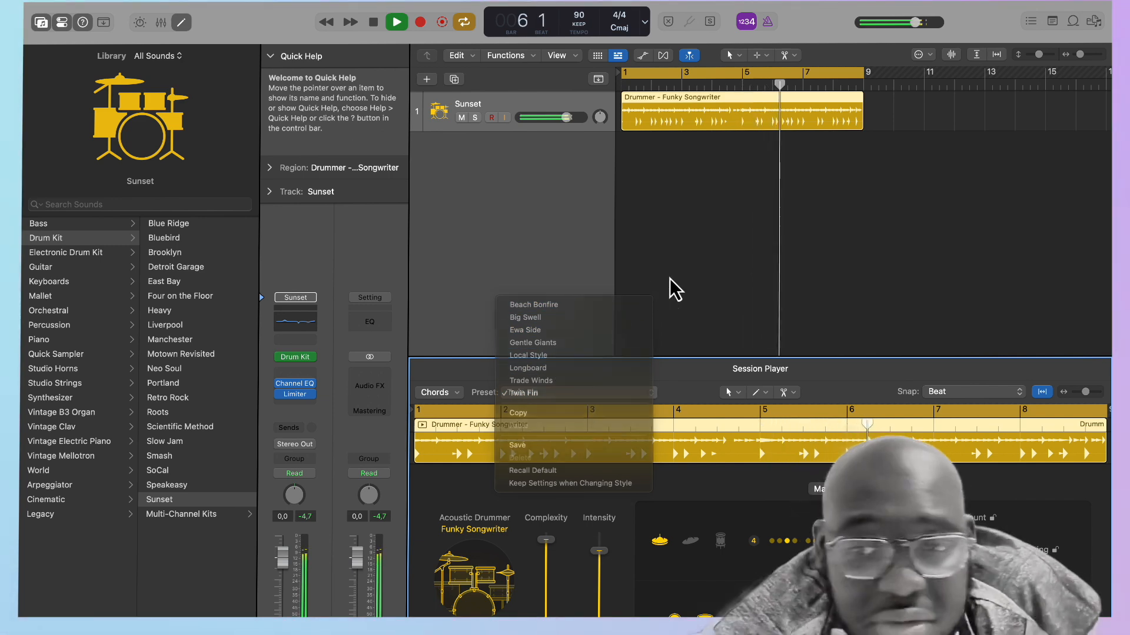
{"action": "left_click_drag", "start_coordinate": [546, 539], "coordinate": [544, 602]}
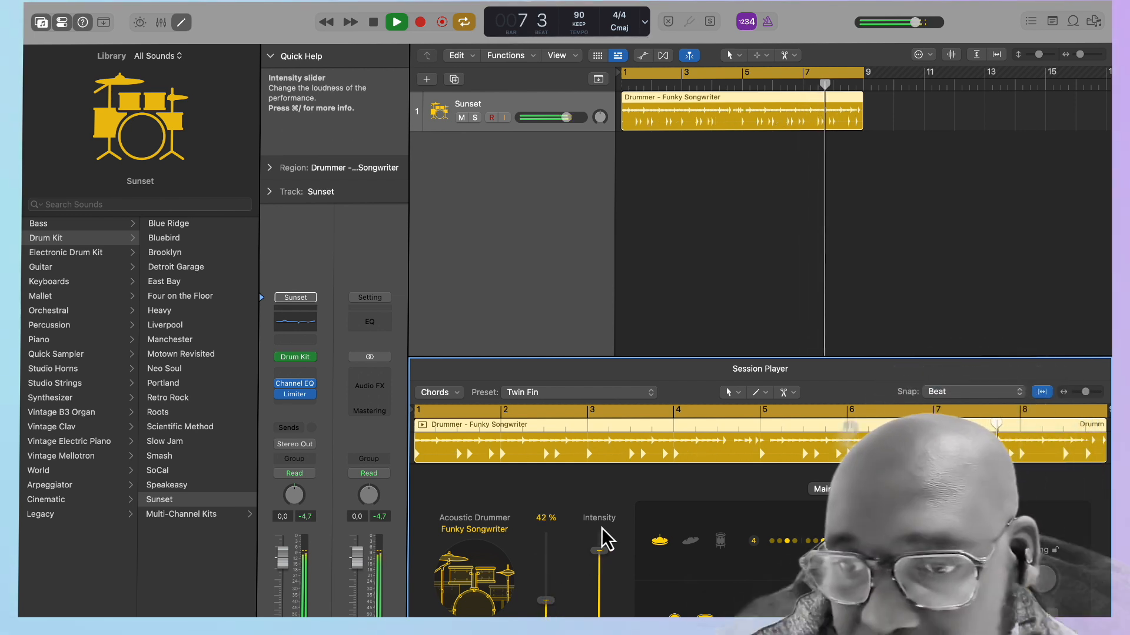
Lower the drummer's intensity for the drum region and deselect the region.
{"action": "left_click_drag", "start_coordinate": [602, 536], "coordinate": [600, 606]}
{"action": "left_click", "coordinate": [746, 239]}
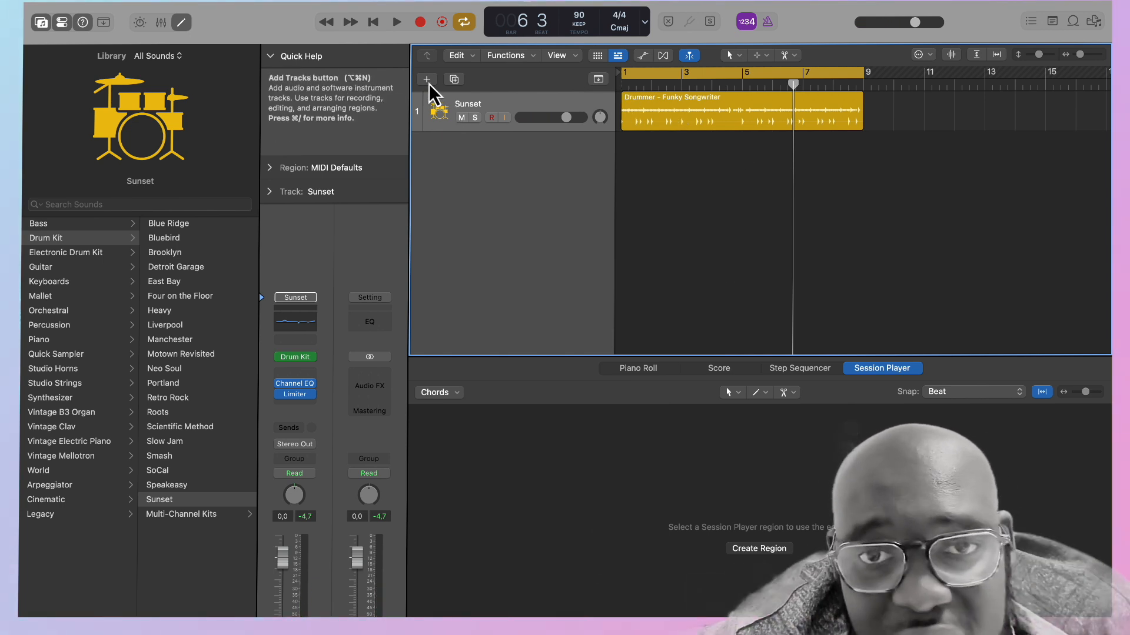
Show the global tracks and create a marker named Intro at the start of the song.
{"action": "left_click", "coordinate": [597, 81]}
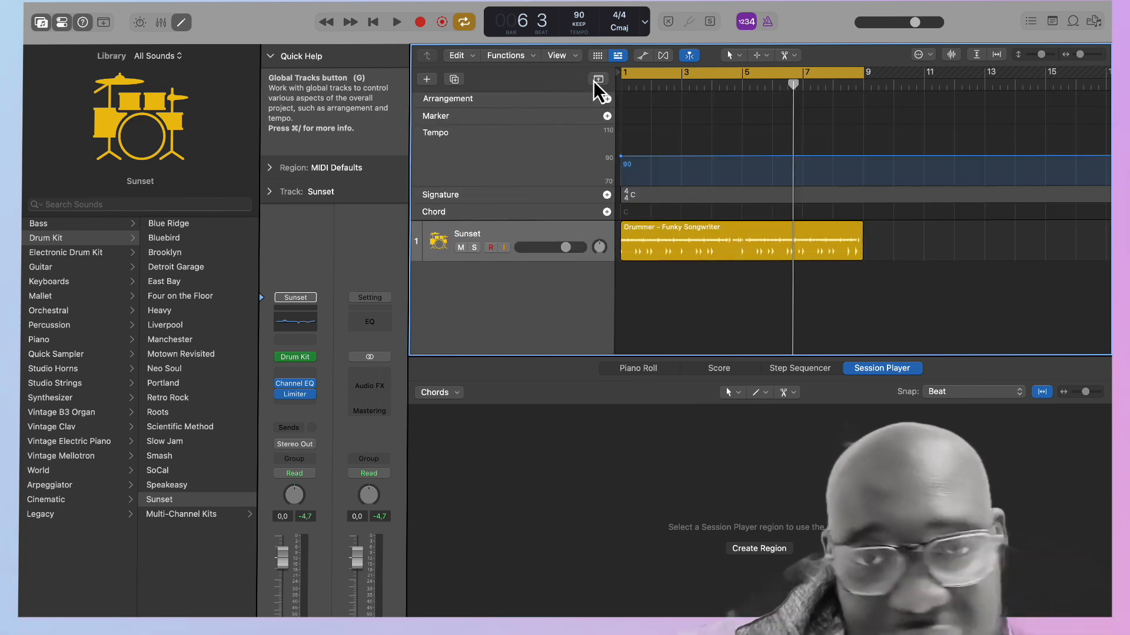
{"action": "left_click", "coordinate": [608, 118]}
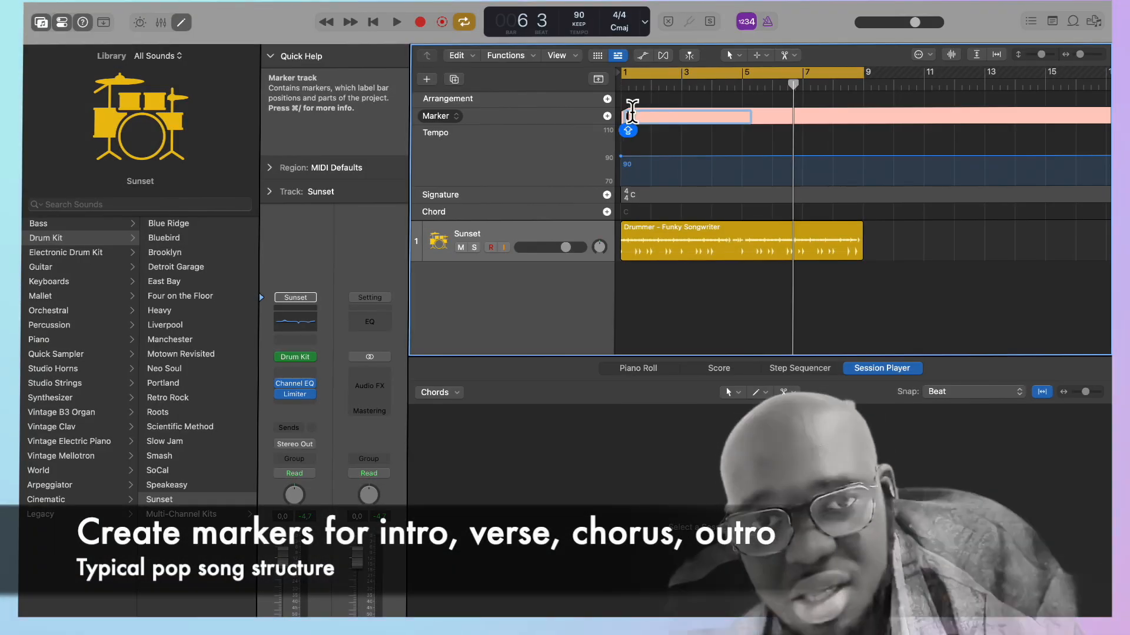
{"action": "type", "text": "Intro"}
{"action": "key", "text": "Return"}
Add a marker named Verse 1 at bar 9.
{"action": "mouse_move", "coordinate": [794, 85]}
{"action": "left_mouse_down"}
{"action": "mouse_move", "coordinate": [1010, 102]}
{"action": "mouse_move", "coordinate": [1016, 86]}
{"action": "left_mouse_up"}
{"action": "left_click", "coordinate": [607, 116]}
{"action": "double_click", "coordinate": [877, 118]}
{"action": "type", "text": "Verse 1"}
{"action": "key", "text": "Return"}
Add a marker named Chorus at bar 17.
{"action": "left_click", "coordinate": [606, 116]}
{"action": "double_click", "coordinate": [1035, 118]}
{"action": "type", "text": "Chorus"}
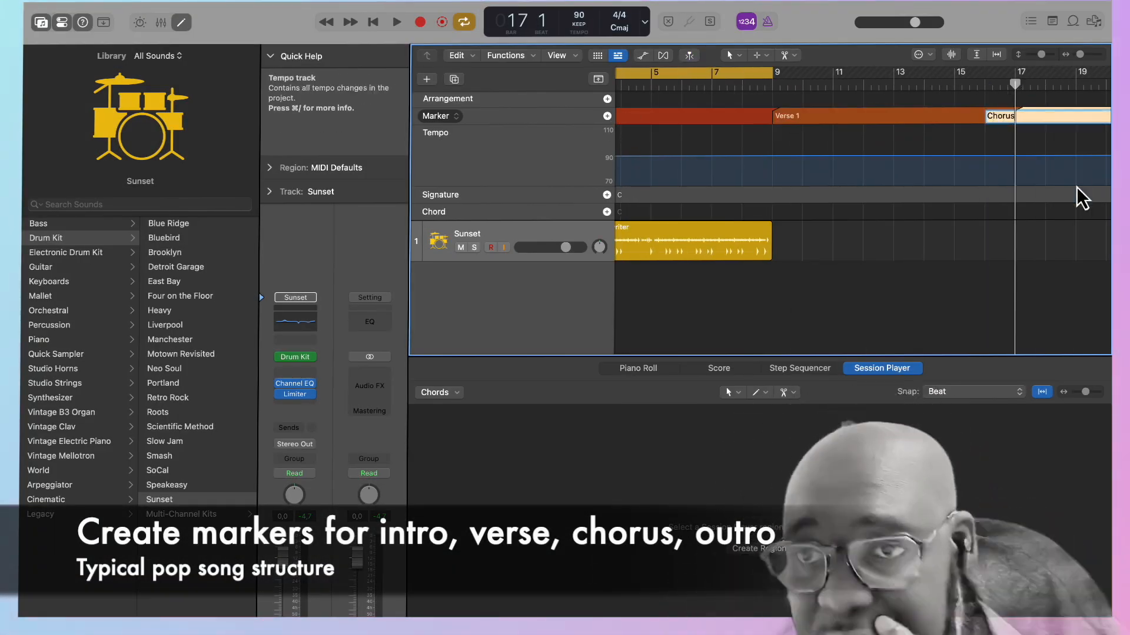
{"action": "key", "text": "Return"}
Add a marker named Verse 2 at bar 25.
{"action": "scroll", "coordinate": [1079, 197], "scroll_direction": "right", "scroll_amount": 6}
{"action": "left_click_drag", "start_coordinate": [656, 85], "coordinate": [898, 83]}
{"action": "scroll", "coordinate": [682, 155], "scroll_direction": "left", "scroll_amount": 2}
{"action": "scroll", "coordinate": [673, 158], "scroll_direction": "right", "scroll_amount": 1}
{"action": "left_click", "coordinate": [607, 117]}
{"action": "double_click", "coordinate": [1010, 117]}
{"action": "type", "text": "Verse 2"}
Add a second Chorus marker at bar 33 and an Outro marker at bar 41.
{"action": "scroll", "coordinate": [1009, 120], "scroll_direction": "right", "scroll_amount": 5}
{"action": "left_click_drag", "start_coordinate": [687, 85], "coordinate": [930, 85]}
{"action": "left_click", "coordinate": [606, 116]}
{"action": "double_click", "coordinate": [946, 118]}
{"action": "type", "text": "Chorus"}
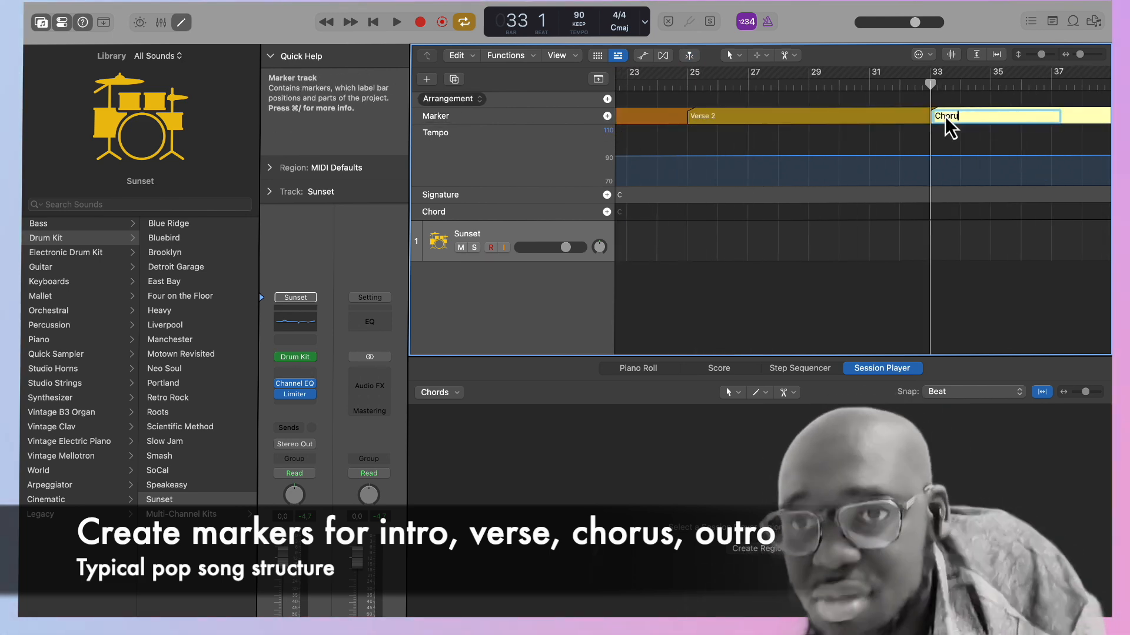
{"action": "scroll", "coordinate": [946, 120], "scroll_direction": "right", "scroll_amount": 4}
{"action": "key", "text": "Return"}
{"action": "left_click", "coordinate": [607, 116]}
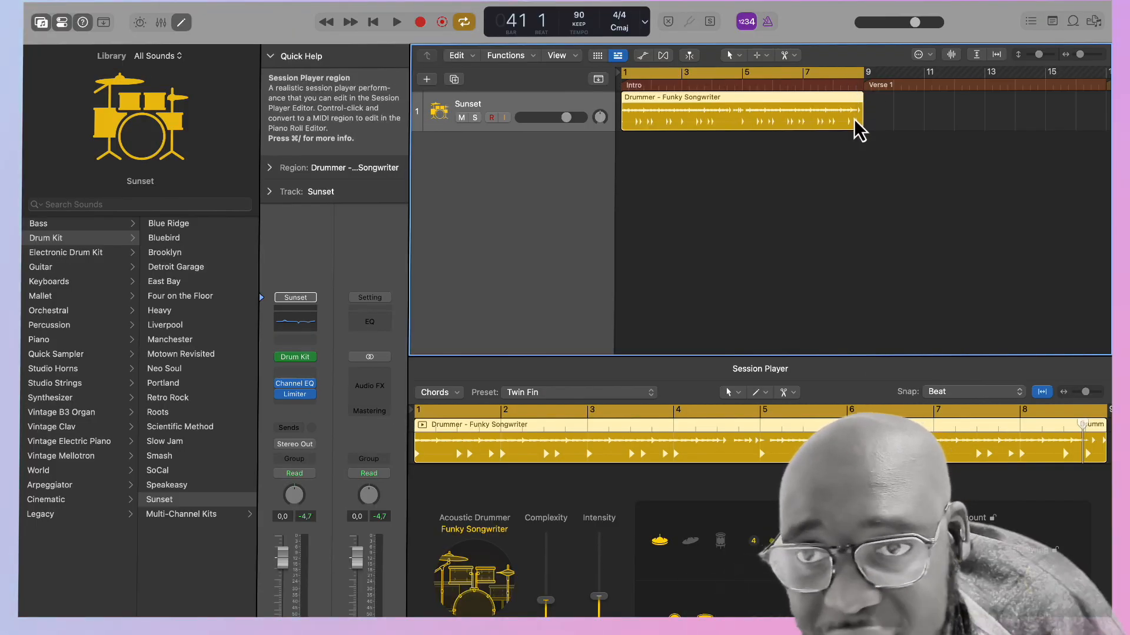
Try filling Verse 1 with a new Session Player region and with a copy of the Intro drum region, deleting each.
{"action": "scroll", "coordinate": [858, 127], "scroll_direction": "right", "scroll_amount": 3}
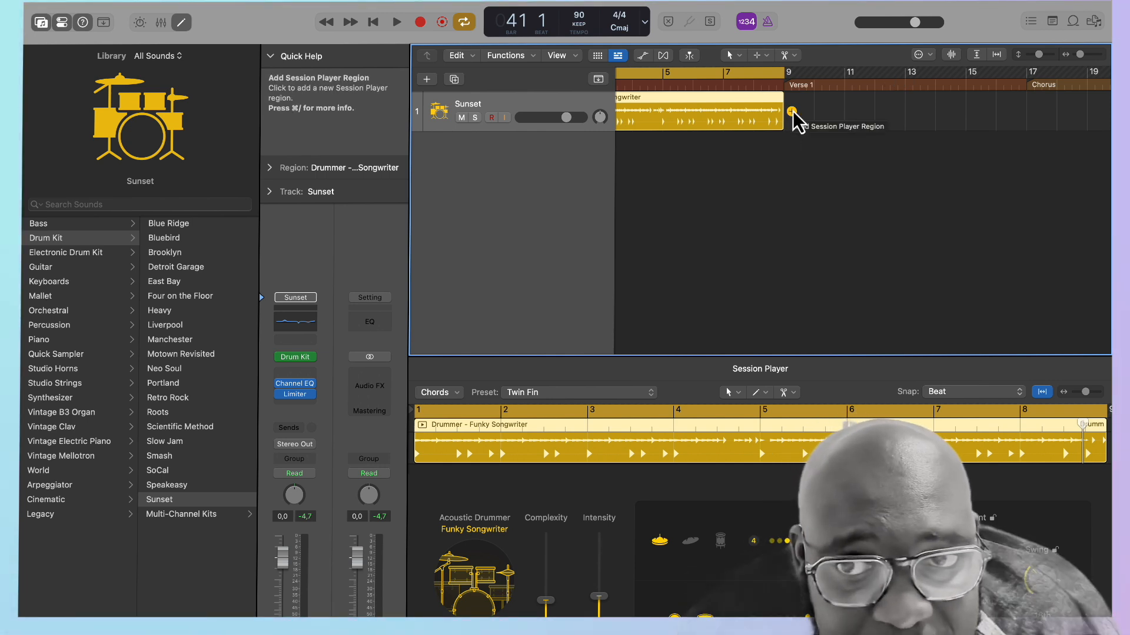
{"action": "left_click", "coordinate": [792, 111]}
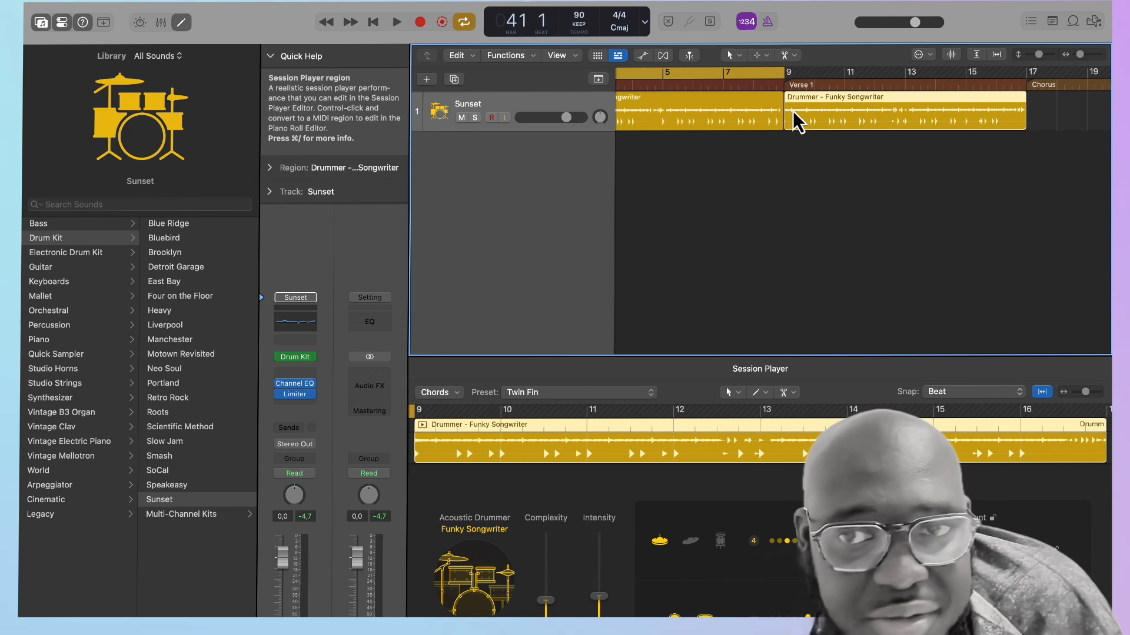
{"action": "key", "text": "Delete"}
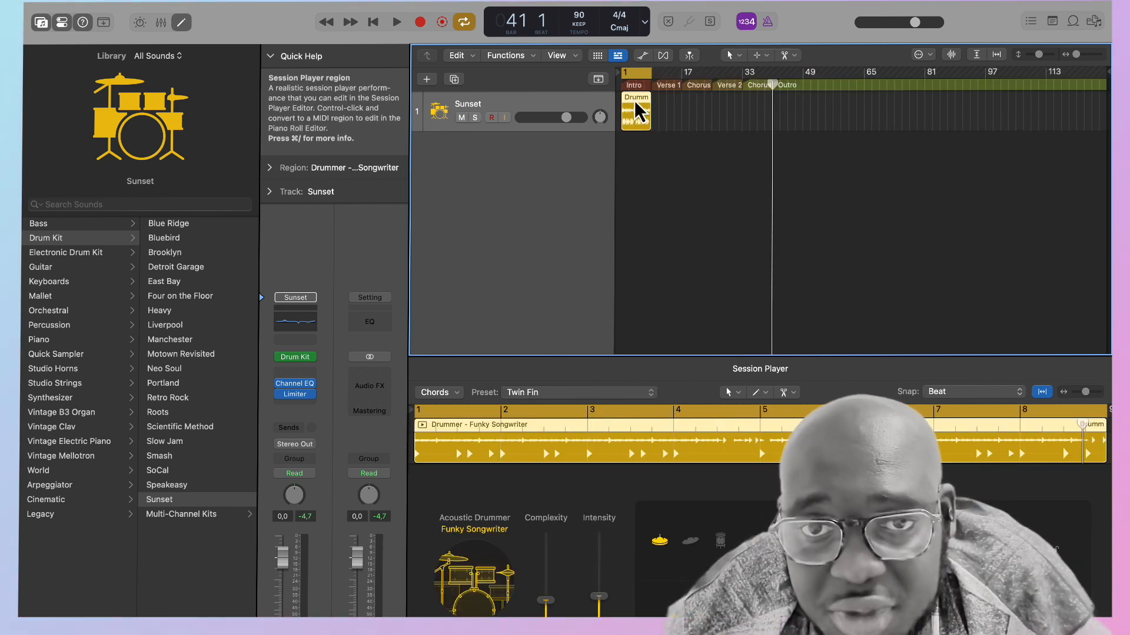
{"action": "left_click_drag", "start_coordinate": [634, 100], "coordinate": [665, 102]}
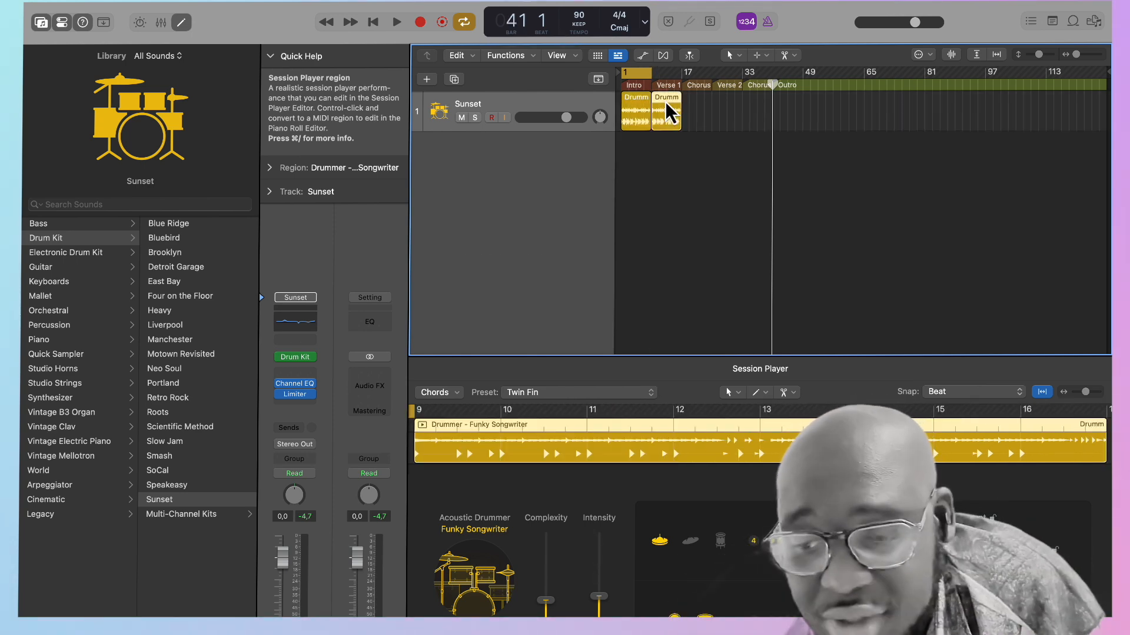
{"action": "key", "text": "Delete"}
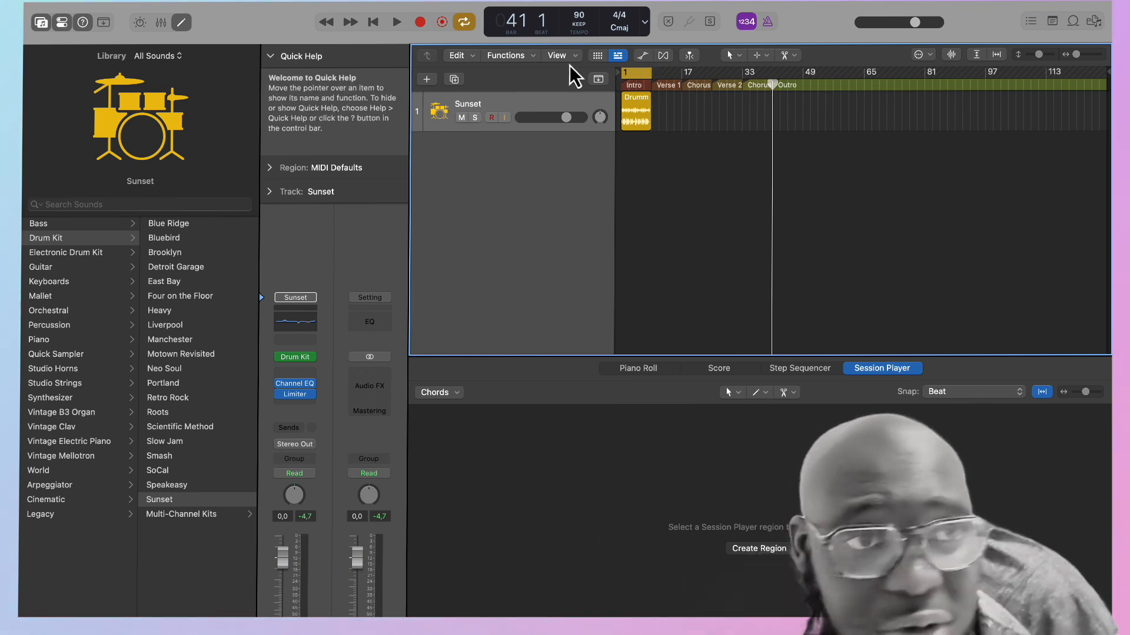
Show the toolbar and duplicate the Intro drum region so that it fills Verse 1.
{"action": "left_click", "coordinate": [105, 23]}
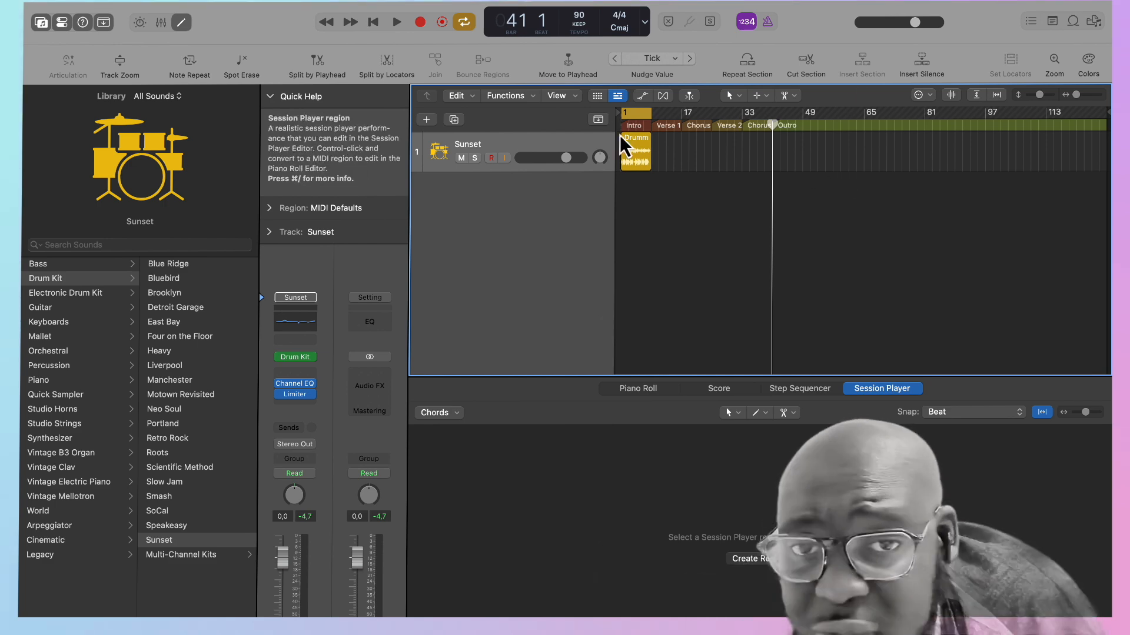
{"action": "left_click_drag", "start_coordinate": [653, 137], "coordinate": [673, 161]}
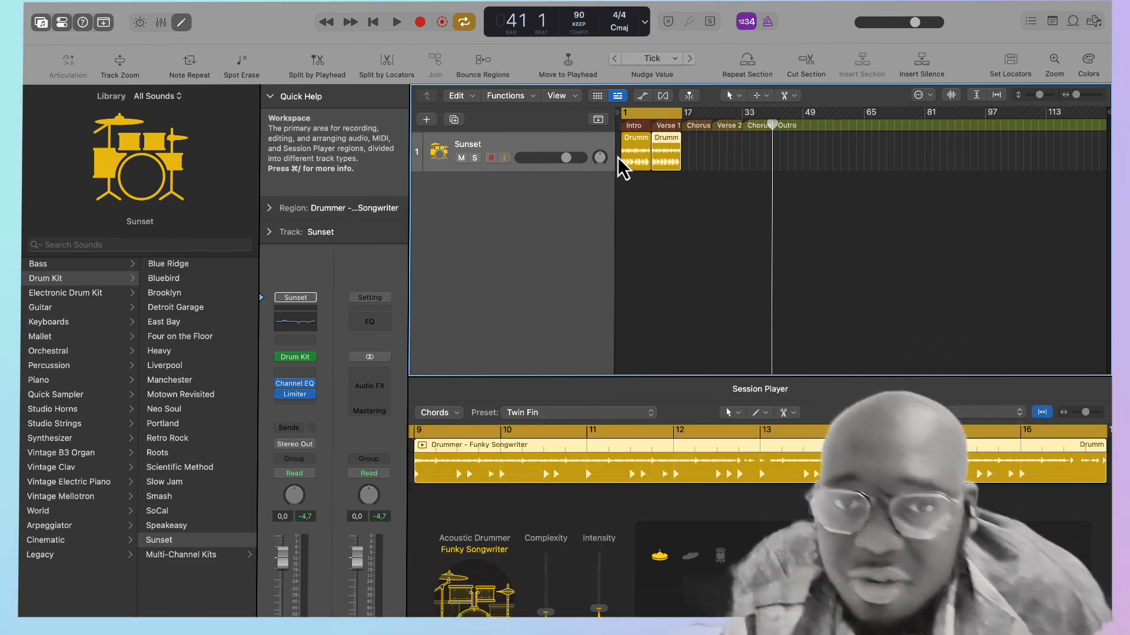
Raise the complexity of the Verse 1 drum region and set its intensity to 13%.
{"action": "left_click", "coordinate": [632, 157]}
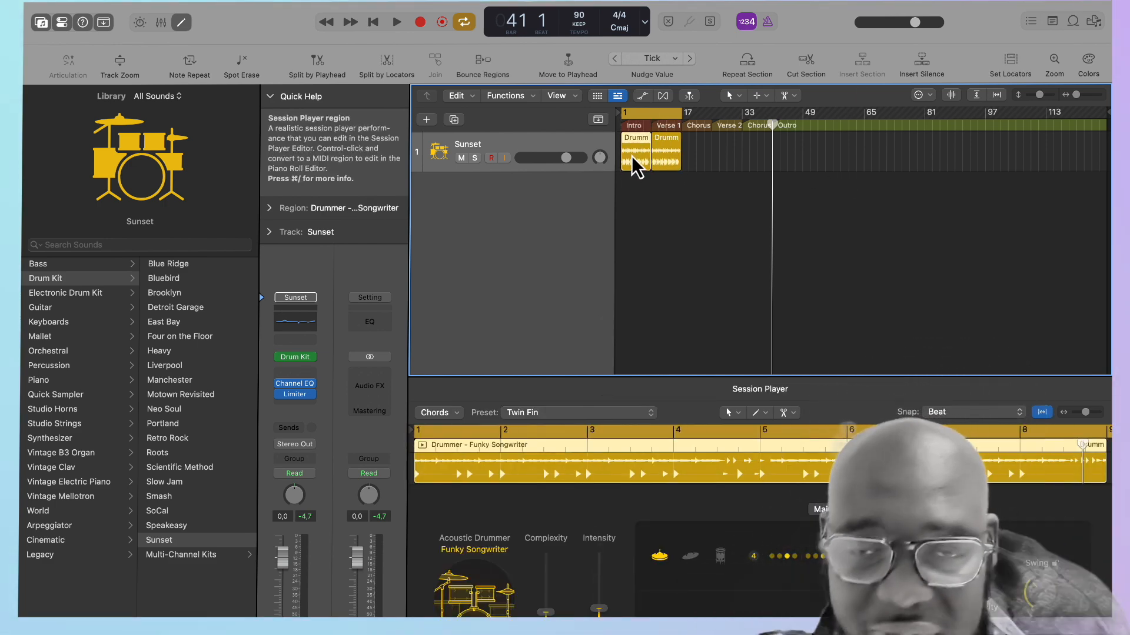
{"action": "left_click", "coordinate": [667, 142]}
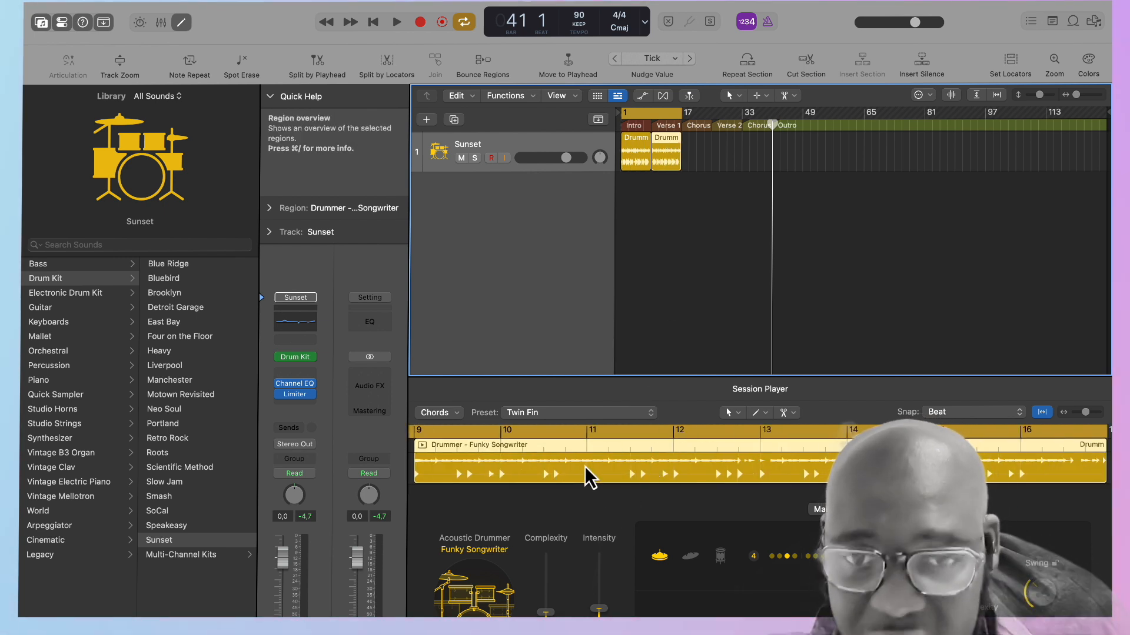
{"action": "left_click_drag", "start_coordinate": [545, 613], "coordinate": [551, 586]}
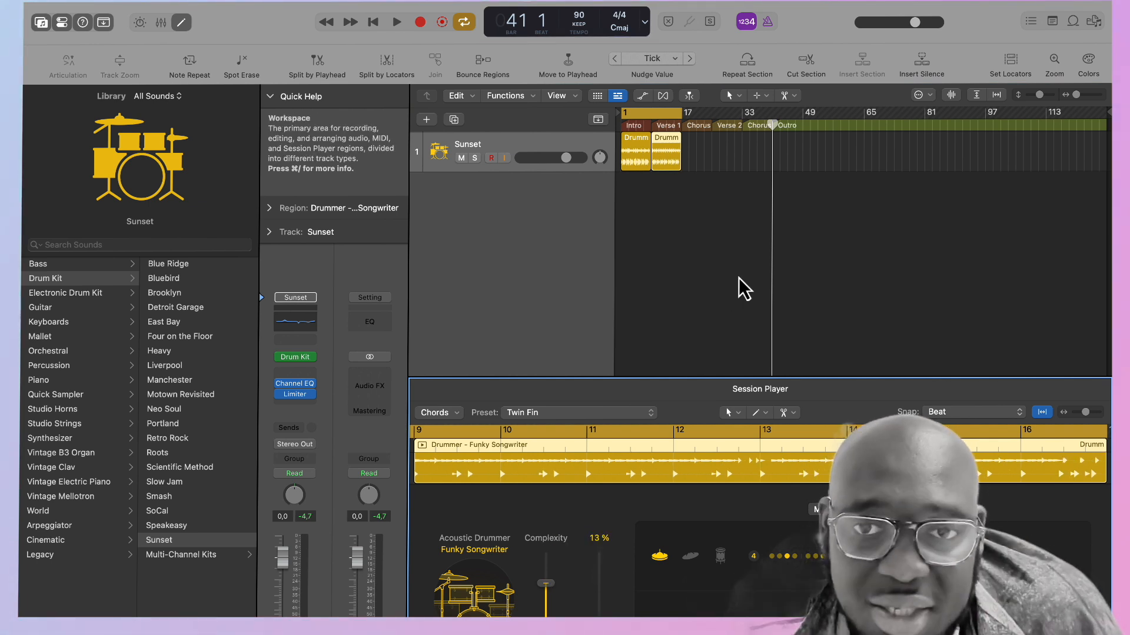
Play the drums from the start and skip ahead to hear the transition from Intro to Verse 1.
{"action": "left_click", "coordinate": [620, 126]}
{"action": "key", "text": "space"}
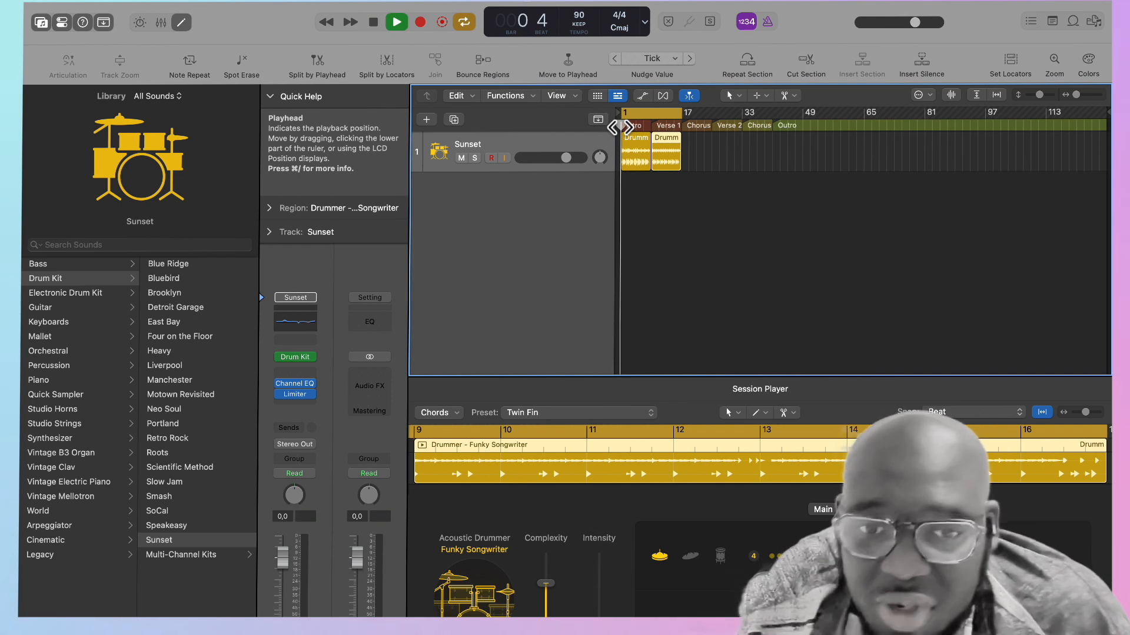
{"action": "left_click_drag", "start_coordinate": [620, 126], "coordinate": [643, 126]}
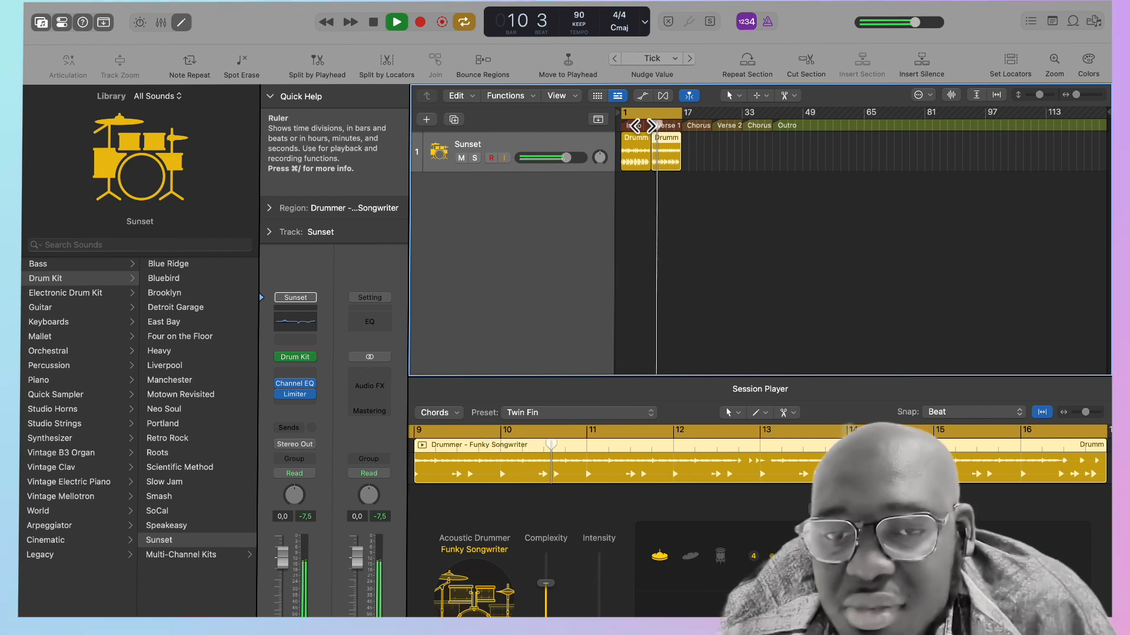
{"action": "key", "text": "space"}
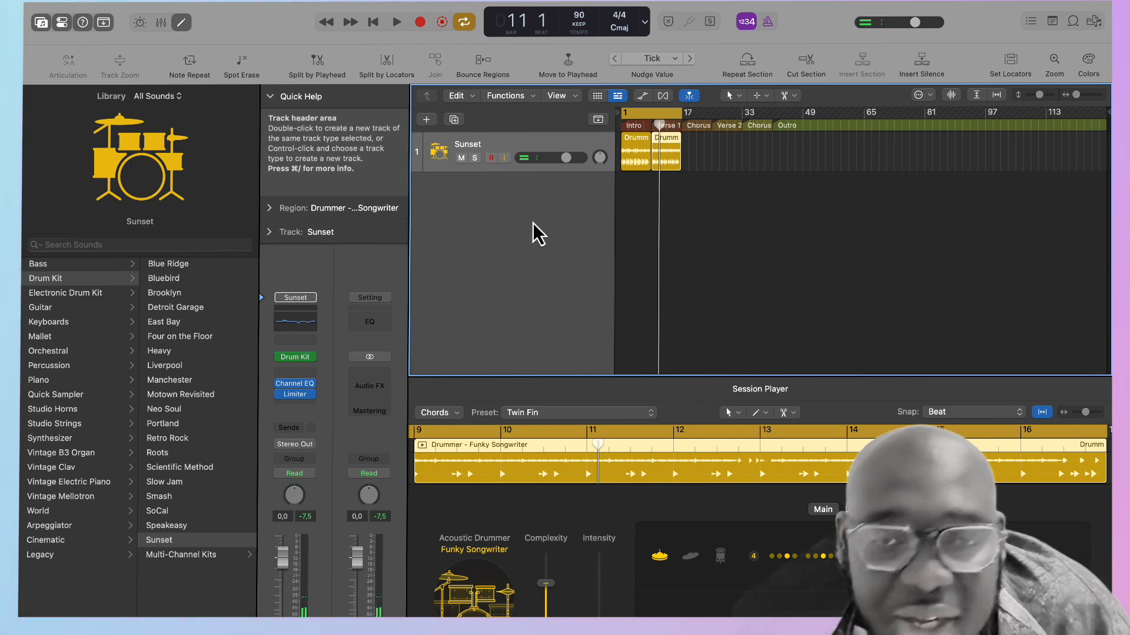
Create a Keyboard Player Session Player track with the Block Chords style.
{"action": "left_click", "coordinate": [430, 120]}
{"action": "left_click", "coordinate": [647, 283]}
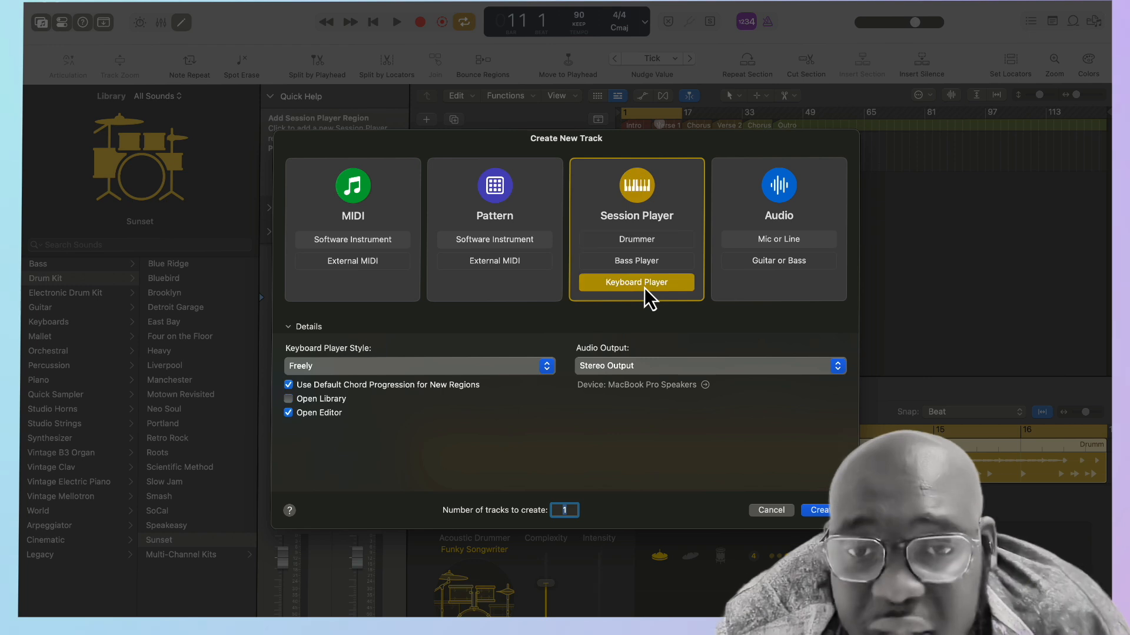
{"action": "left_click", "coordinate": [543, 370]}
{"action": "left_click", "coordinate": [363, 403]}
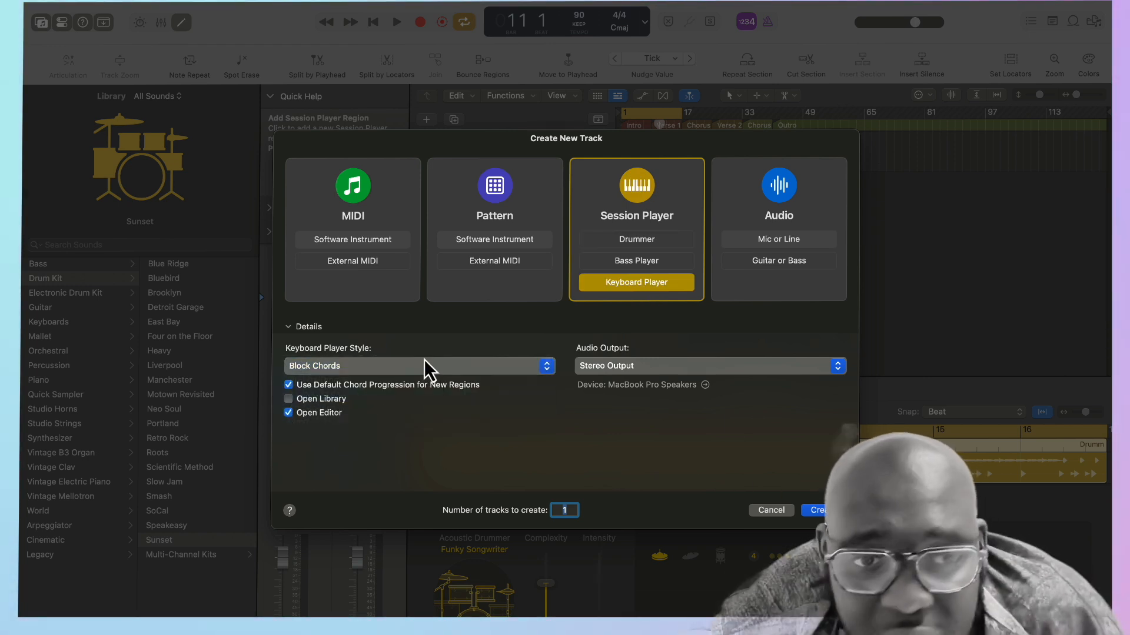
{"action": "left_click", "coordinate": [818, 511]}
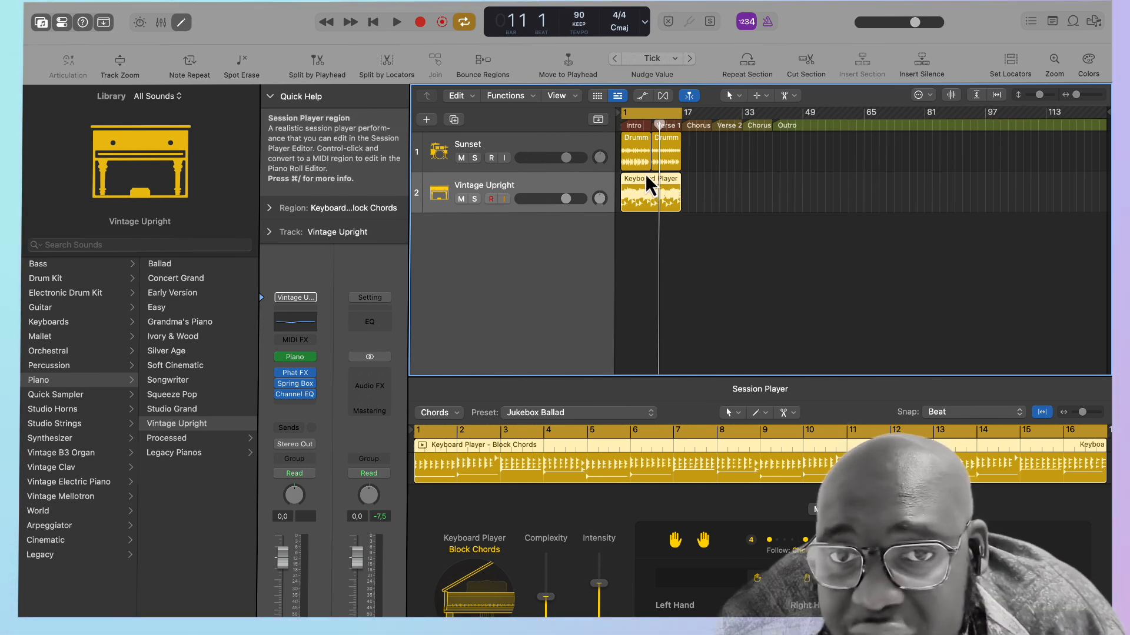
Audition the Jukebox Ballad, Classic Ballad and Fluttering Harmony presets on the keyboard region.
{"action": "key", "text": "space"}
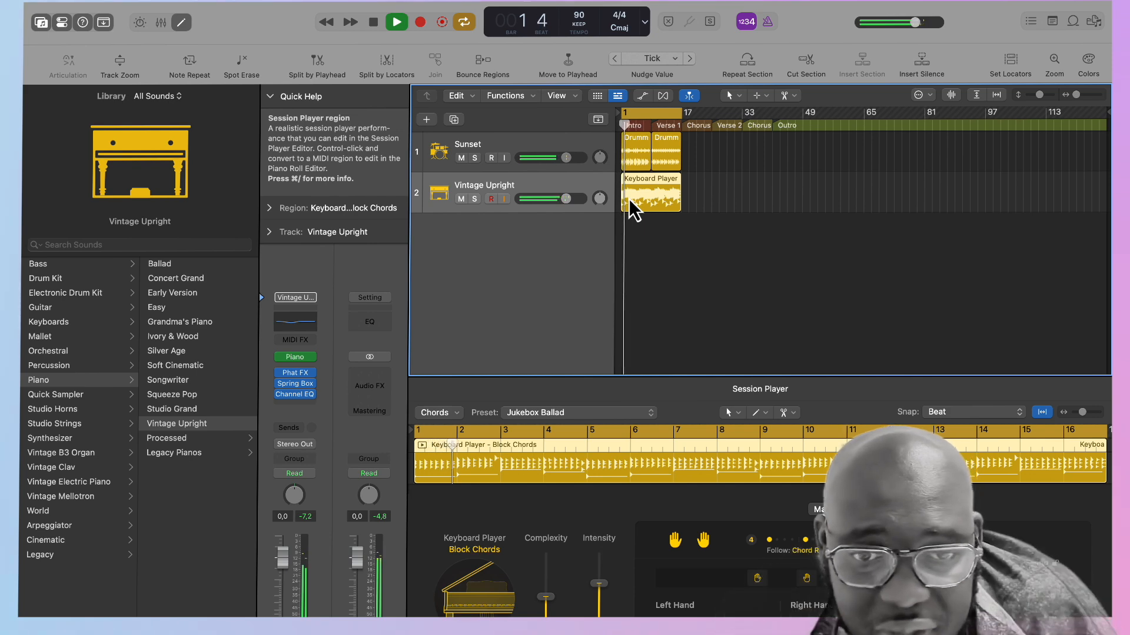
{"action": "key", "text": "space"}
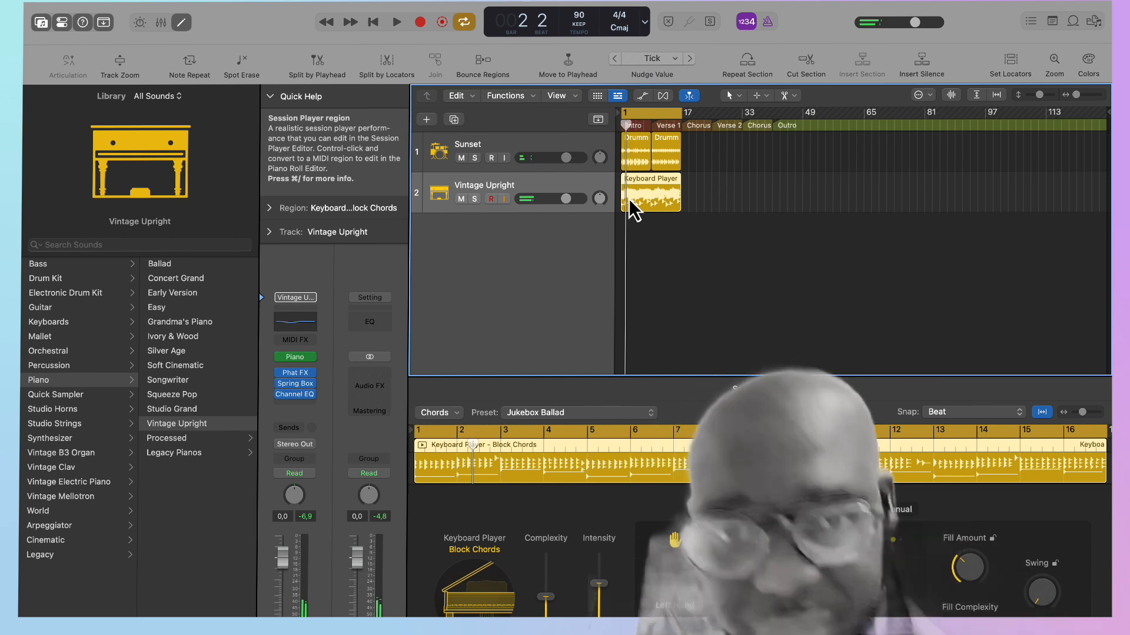
{"action": "left_click", "coordinate": [619, 413]}
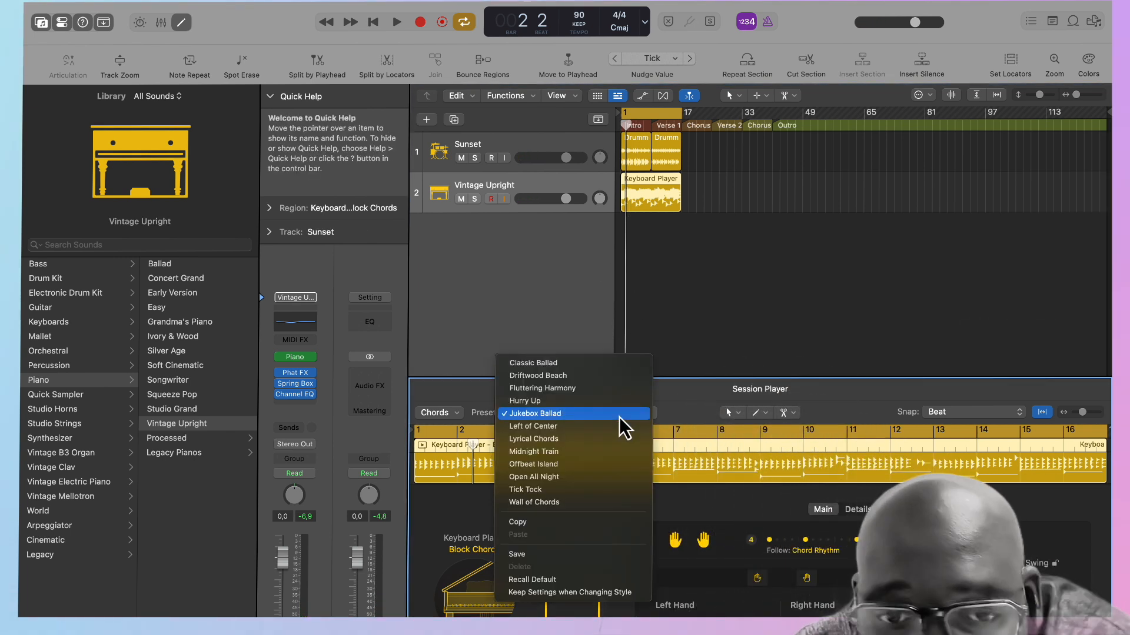
{"action": "left_click", "coordinate": [567, 367]}
{"action": "key", "text": "space"}
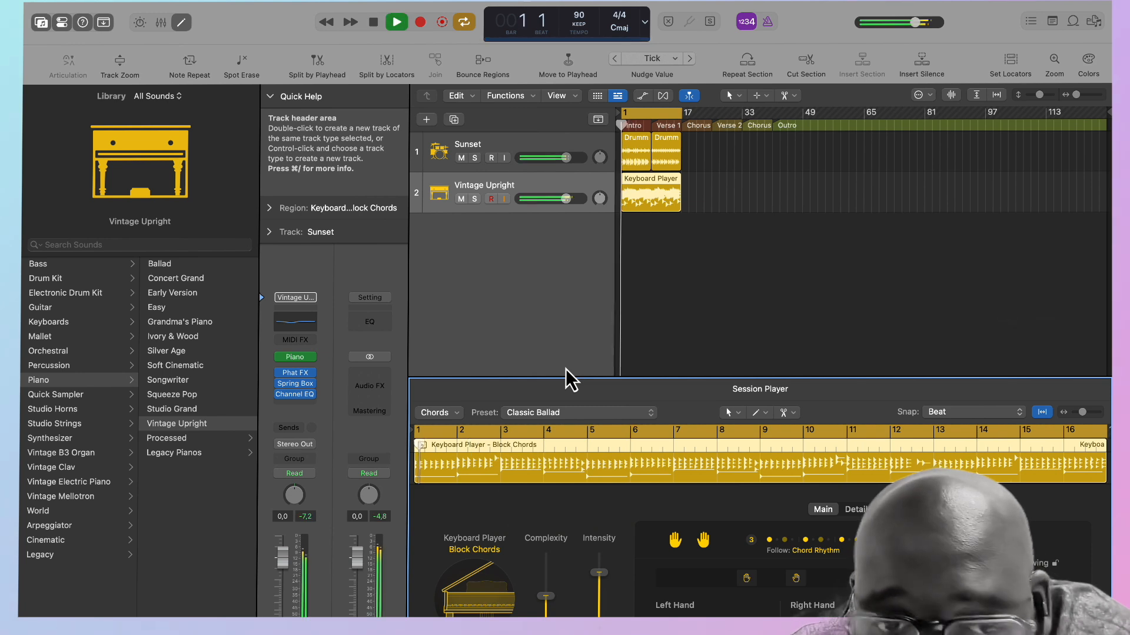
{"action": "left_click", "coordinate": [573, 418]}
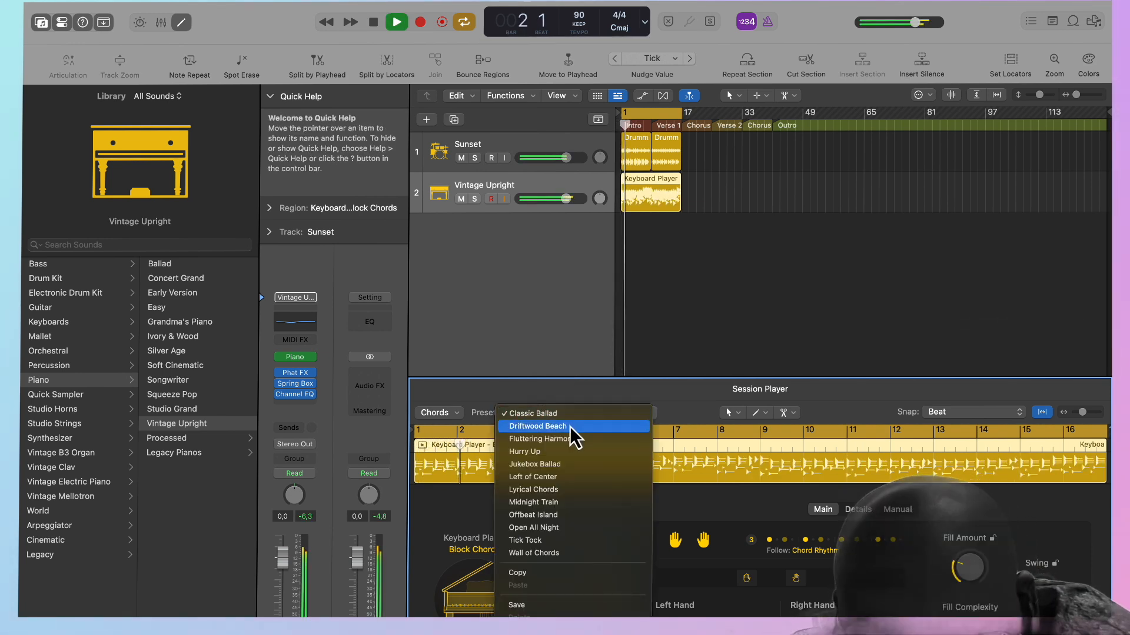
{"action": "left_click", "coordinate": [562, 441]}
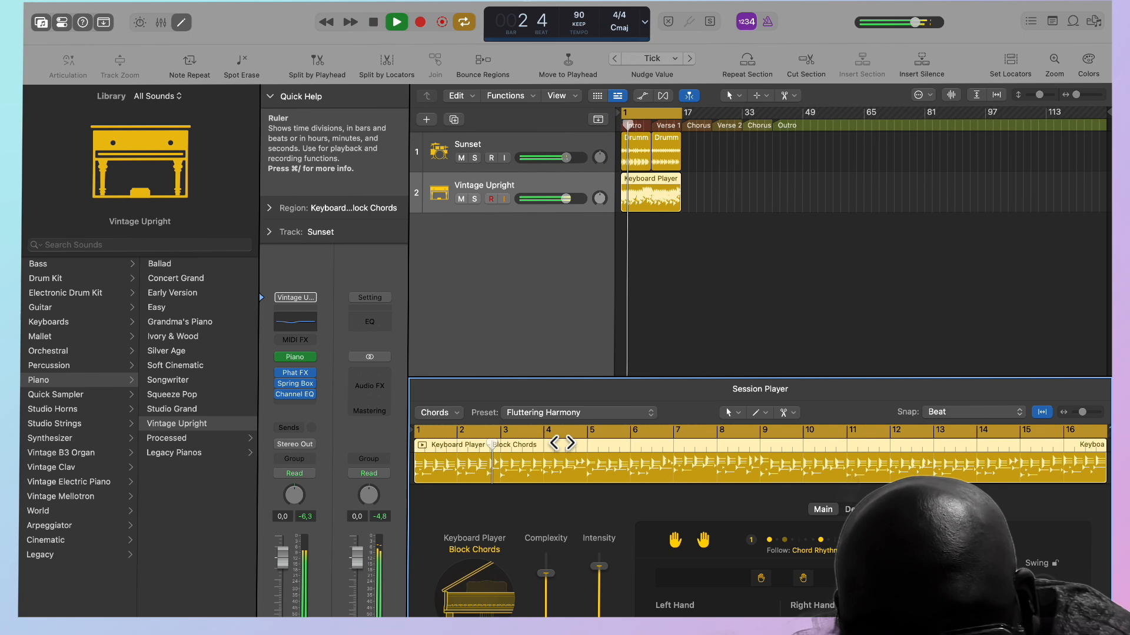
Apply the Left of Center preset to the keyboard region and set its complexity to 39%.
{"action": "left_click", "coordinate": [575, 415]}
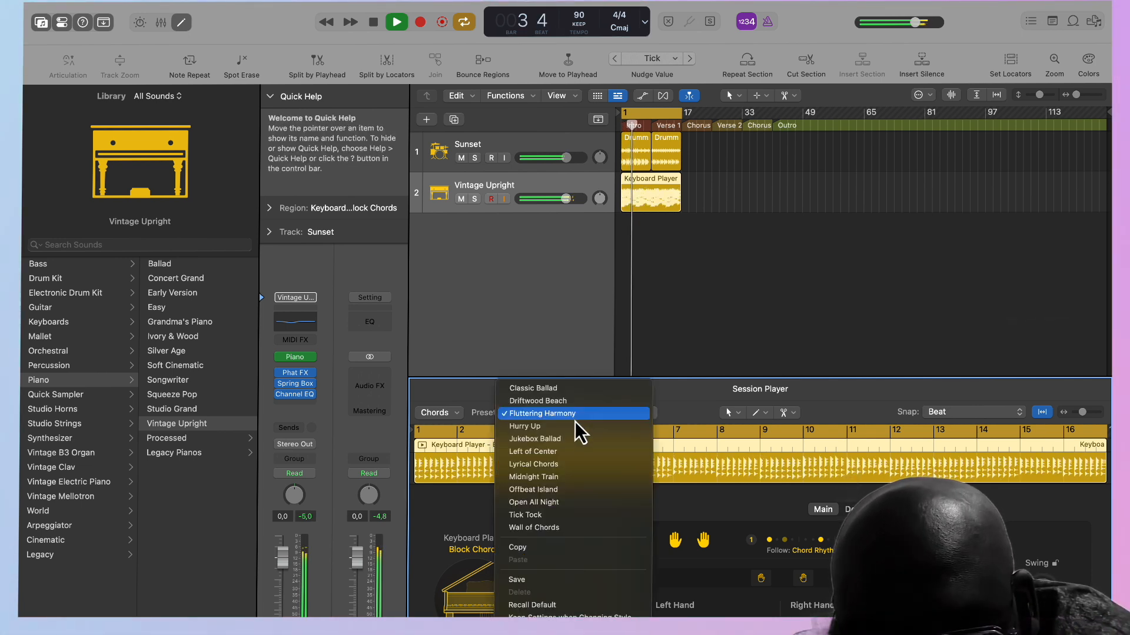
{"action": "left_click", "coordinate": [564, 451]}
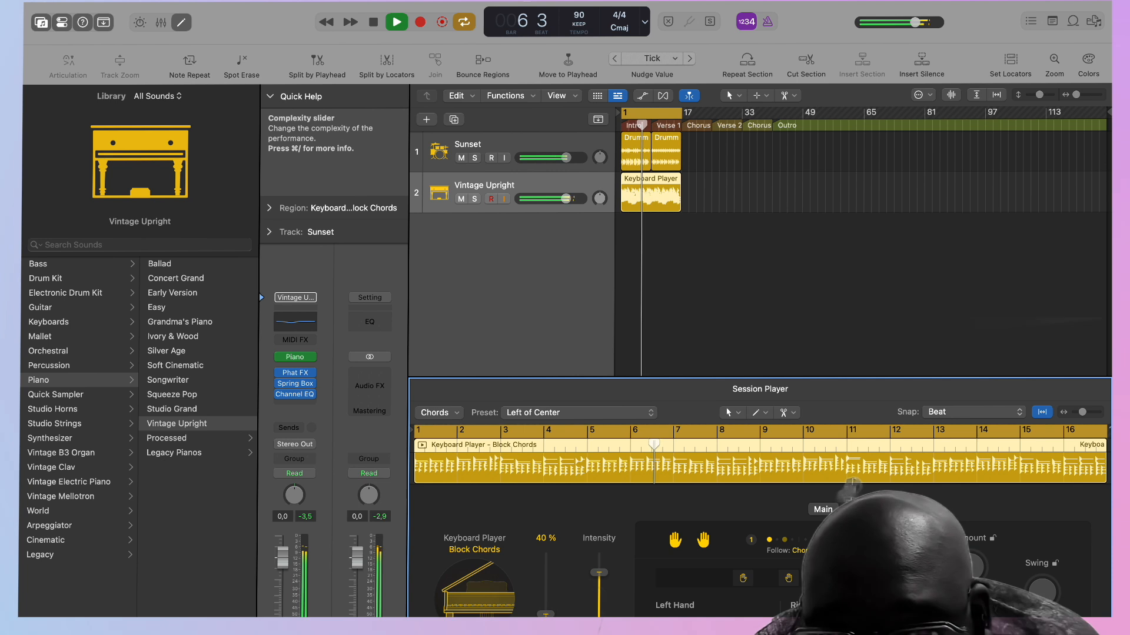
{"action": "key", "text": "space"}
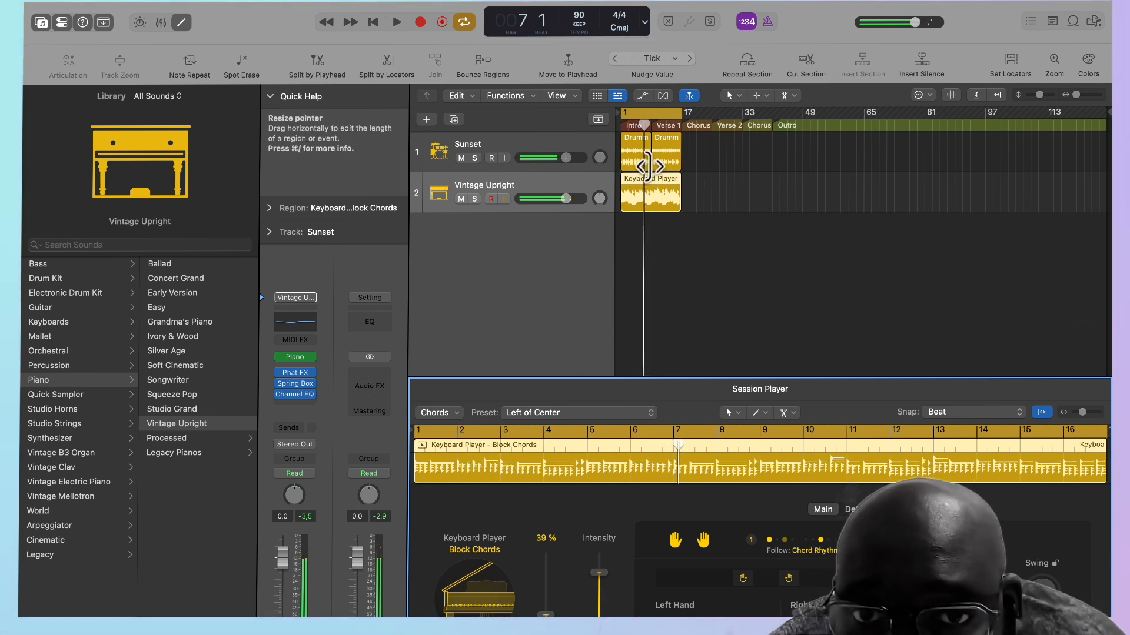
Split the keyboard region at bar 9, where Verse 1 begins.
{"action": "left_click", "coordinate": [653, 180]}
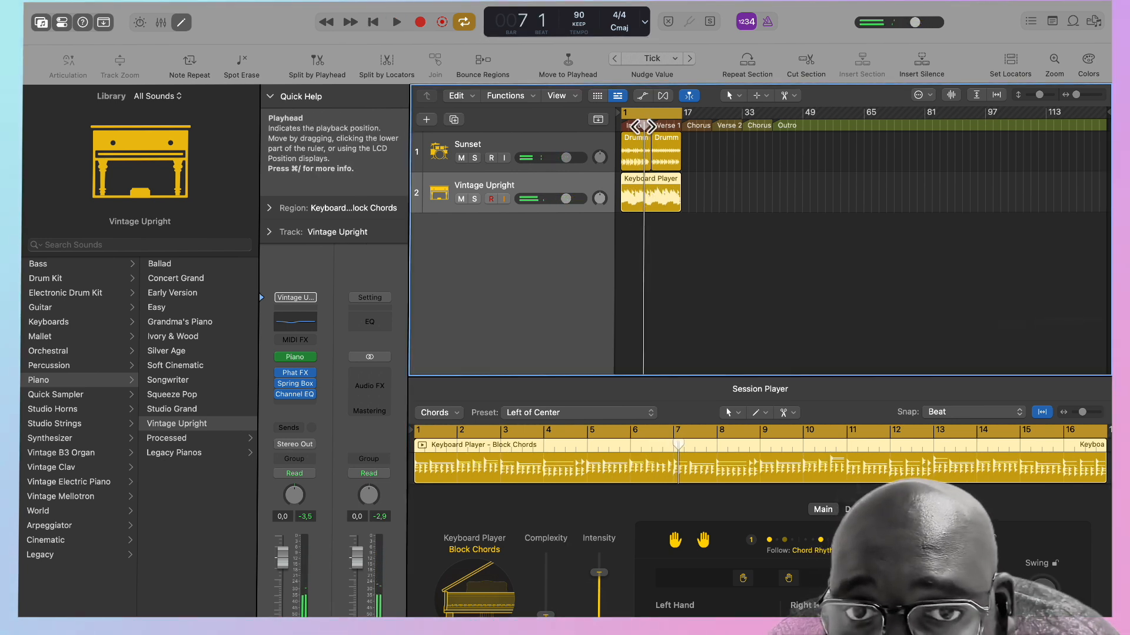
{"action": "left_click_drag", "start_coordinate": [644, 125], "coordinate": [650, 125]}
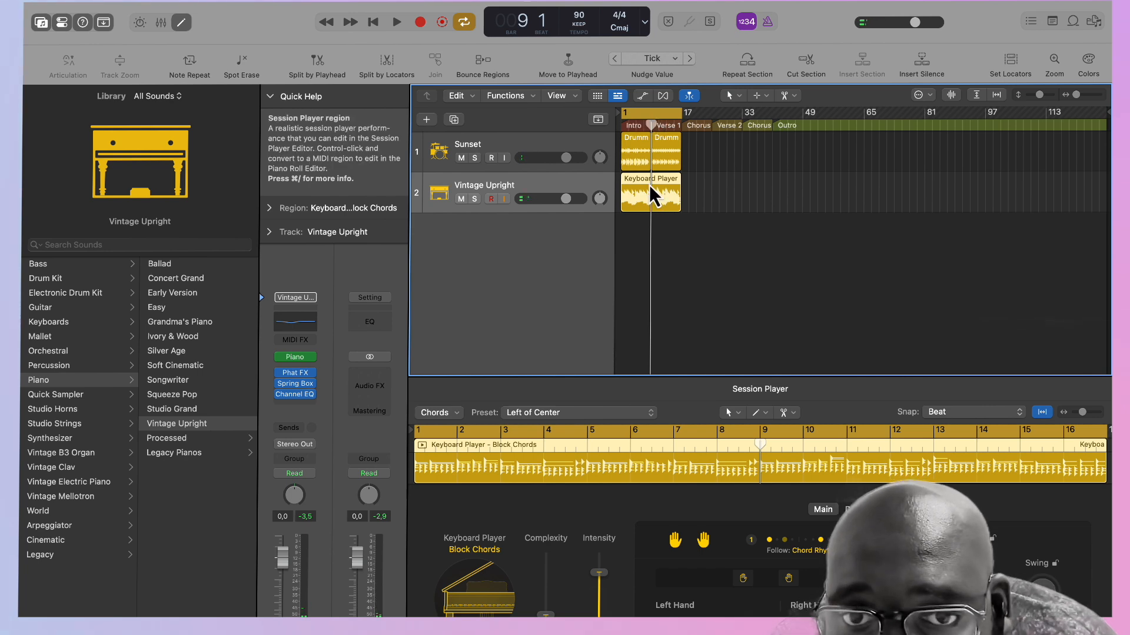
{"action": "key", "text": "super+t"}
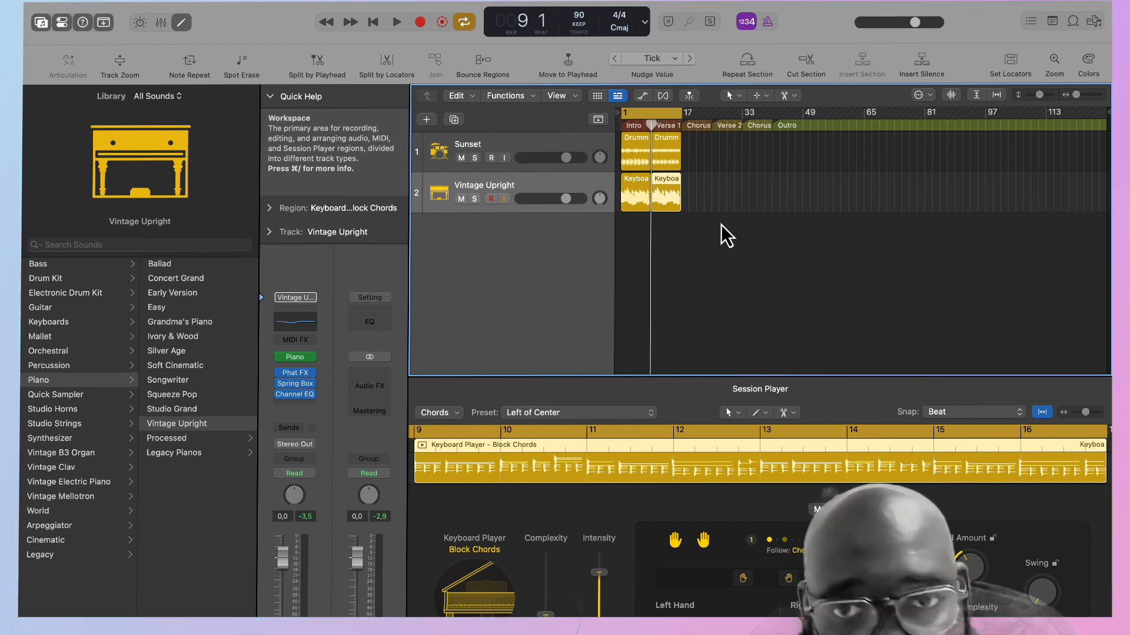
Audition the Lyrical Chords preset on the intro keyboard region with complexity at 29% and intensity at 28%.
{"action": "left_click", "coordinate": [634, 157]}
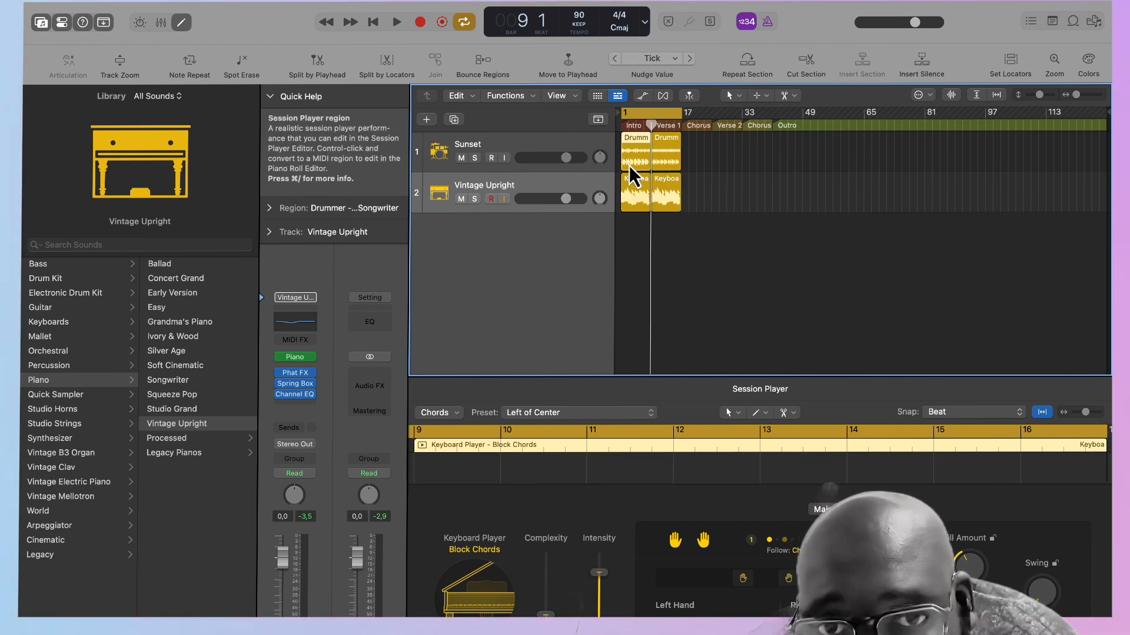
{"action": "left_click", "coordinate": [637, 197]}
{"action": "left_click", "coordinate": [545, 412]}
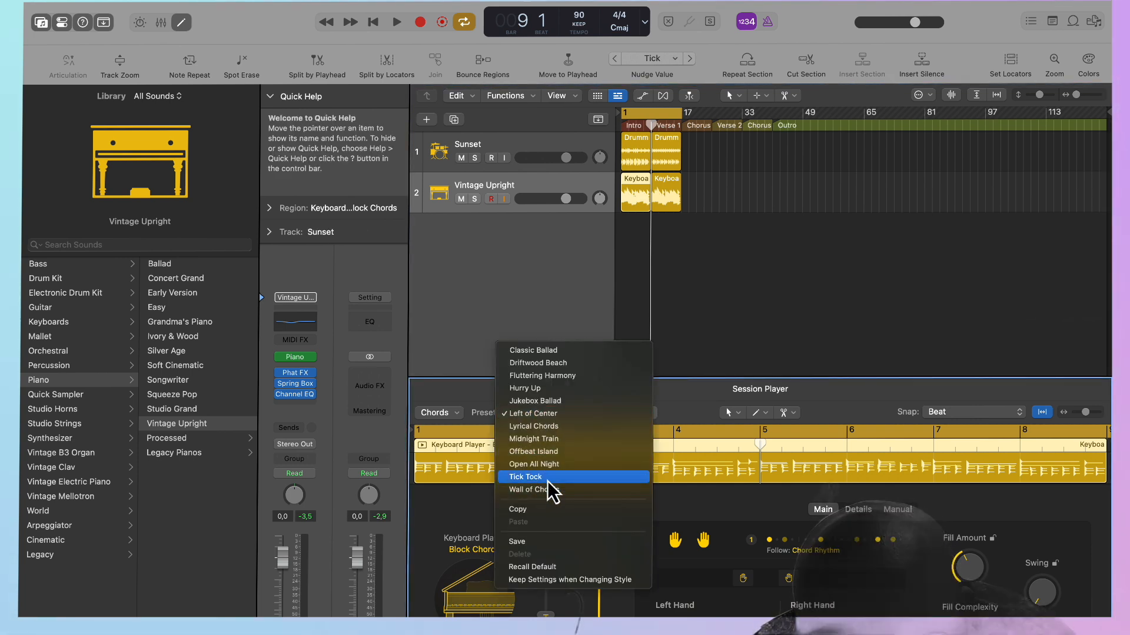
{"action": "left_click", "coordinate": [542, 430]}
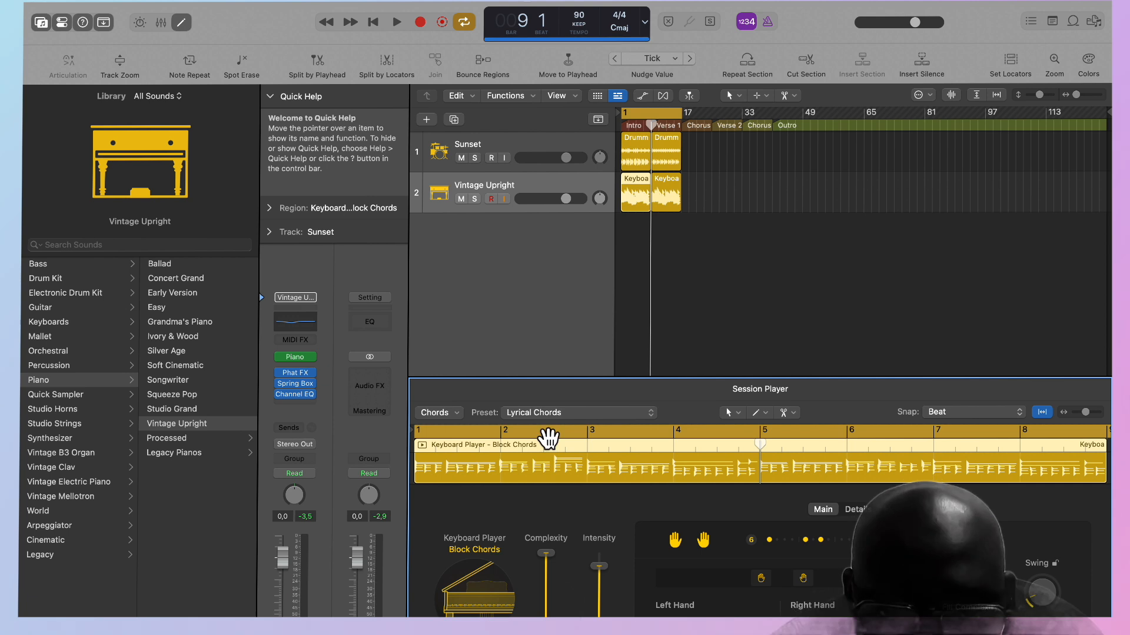
{"action": "key", "text": "space"}
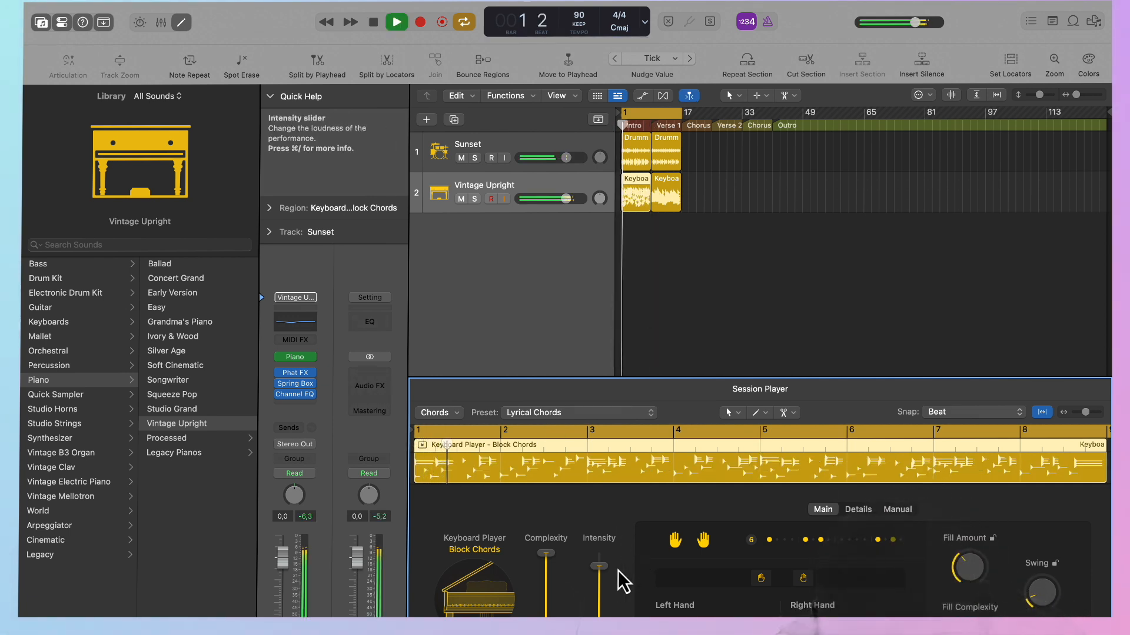
{"action": "left_click_drag", "start_coordinate": [549, 555], "coordinate": [549, 558]}
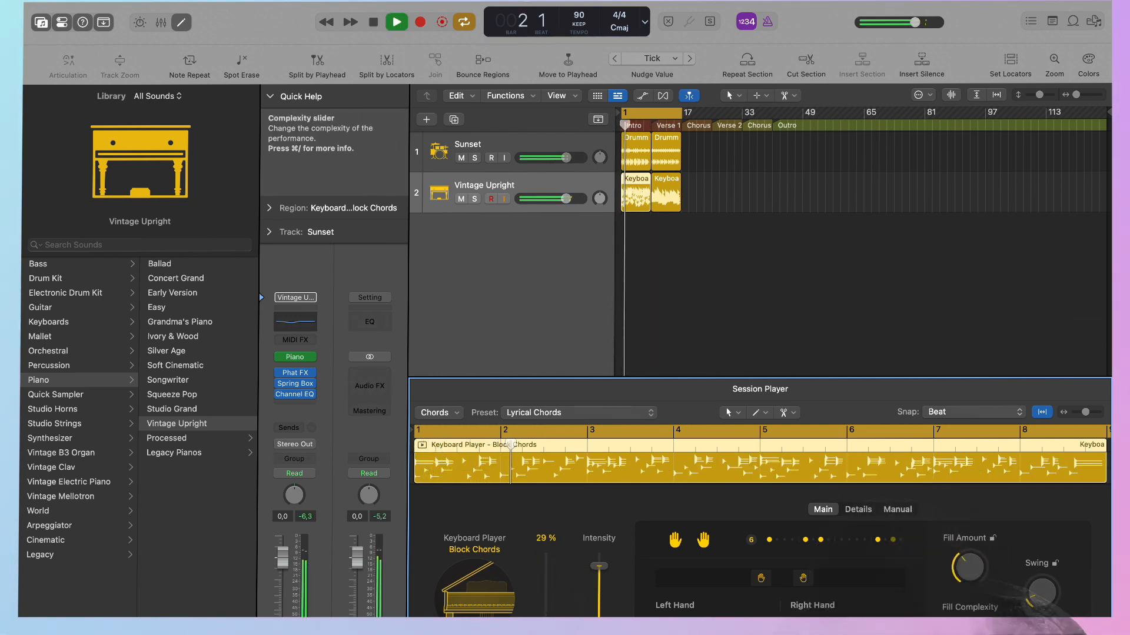
{"action": "left_click_drag", "start_coordinate": [601, 569], "coordinate": [600, 580]}
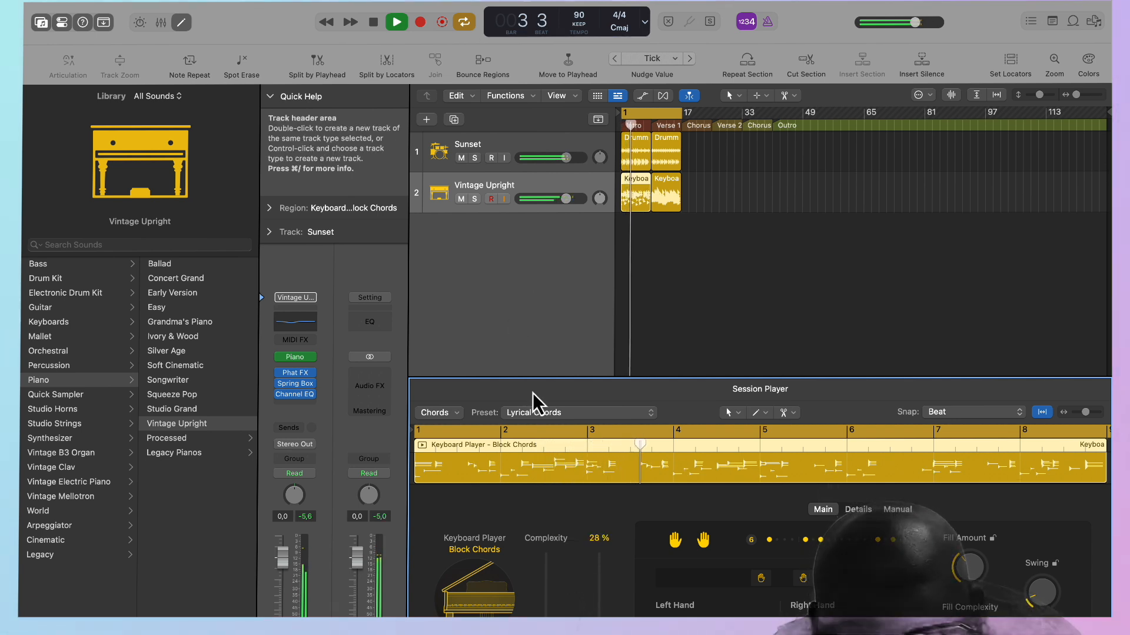
Apply the Driftwood Beach preset to the intro keyboard region, with complexity at 31% and a lower intensity.
{"action": "left_click", "coordinate": [539, 414]}
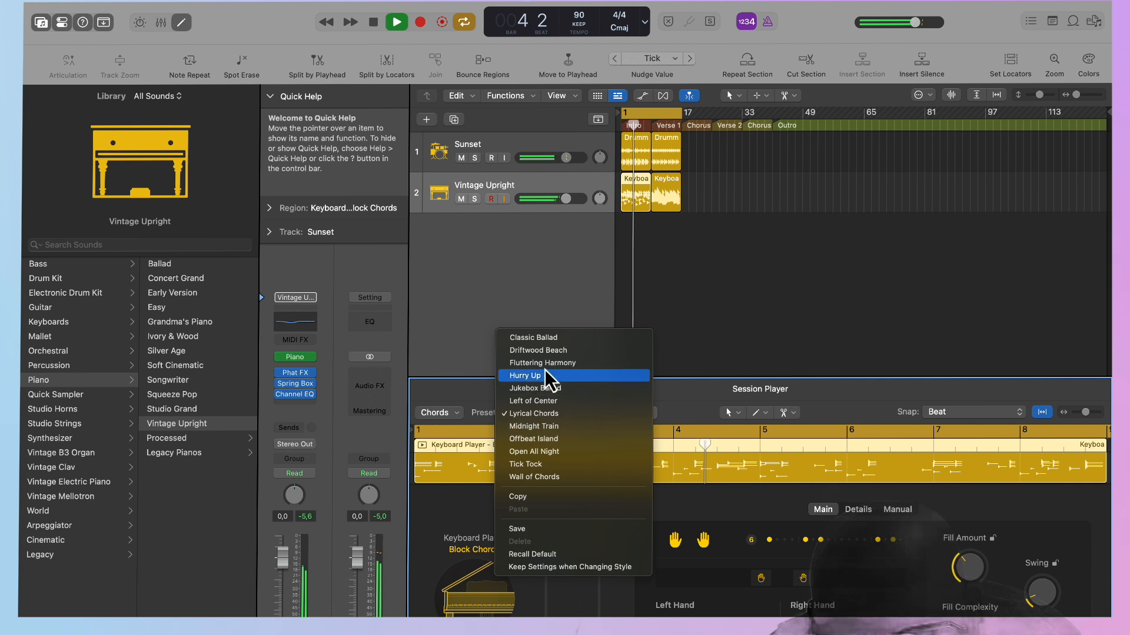
{"action": "left_click", "coordinate": [538, 350]}
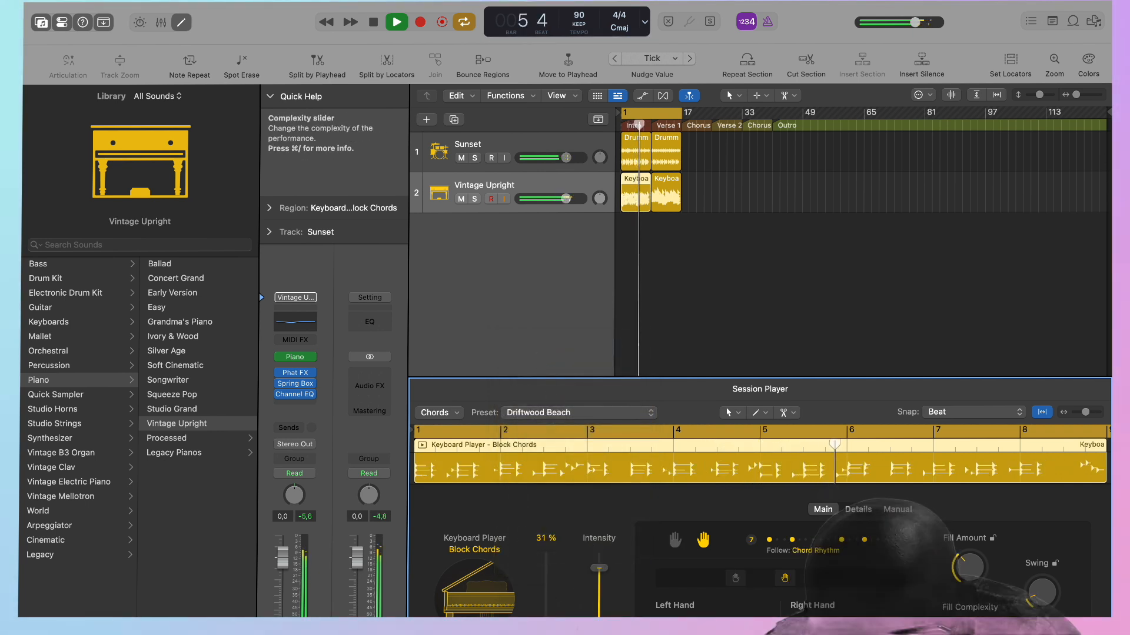
{"action": "left_click_drag", "start_coordinate": [599, 567], "coordinate": [598, 617]}
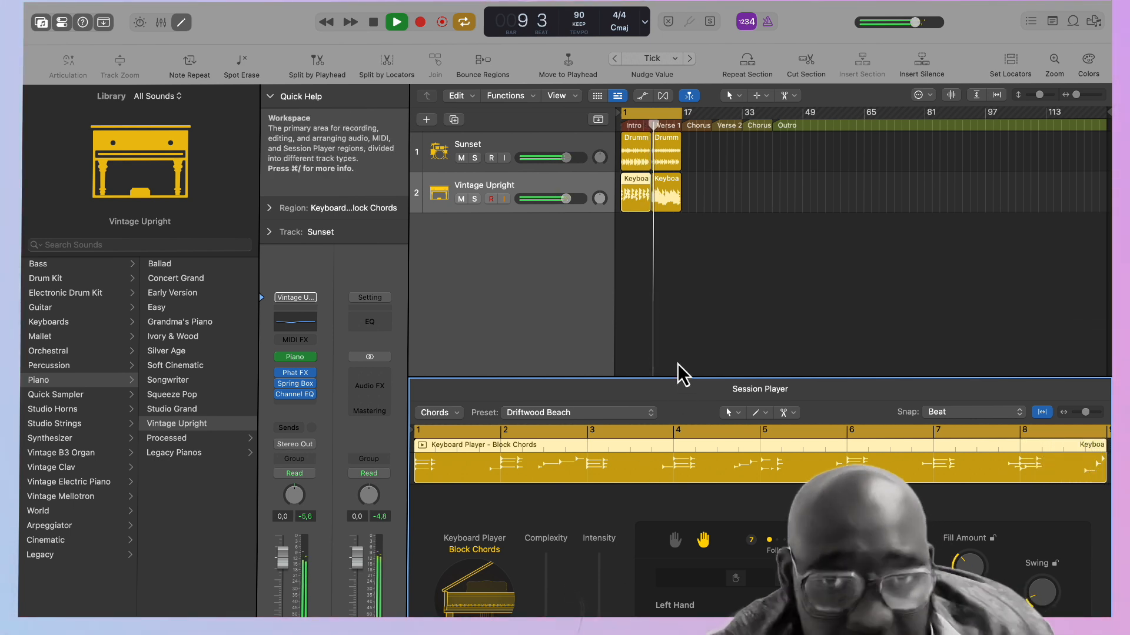
{"action": "left_click", "coordinate": [631, 202]}
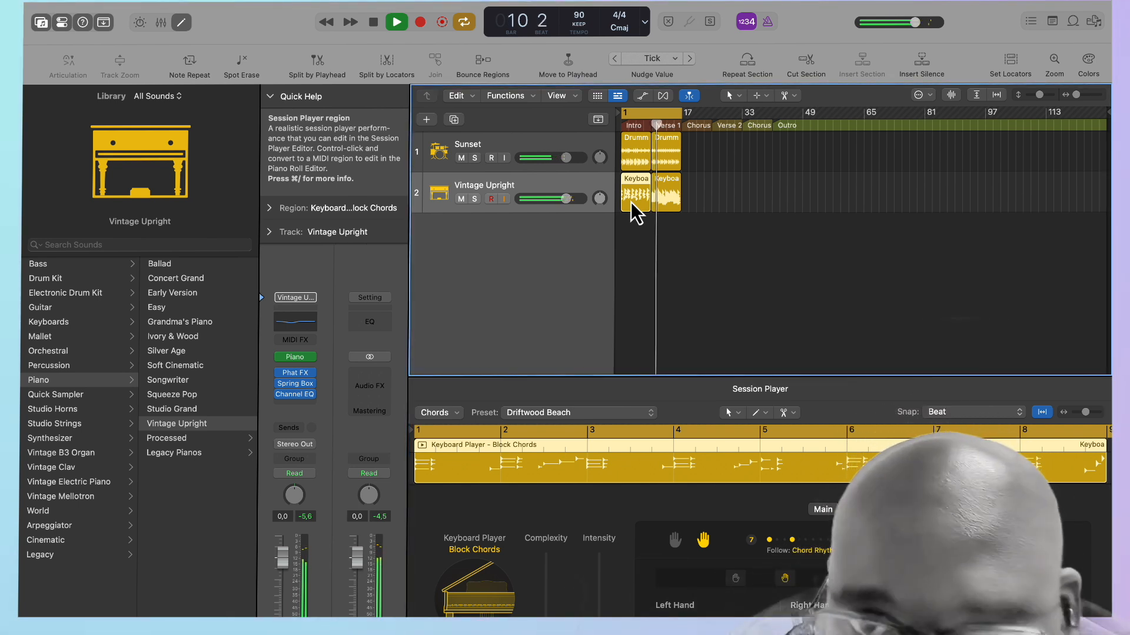
{"action": "left_click", "coordinate": [674, 200]}
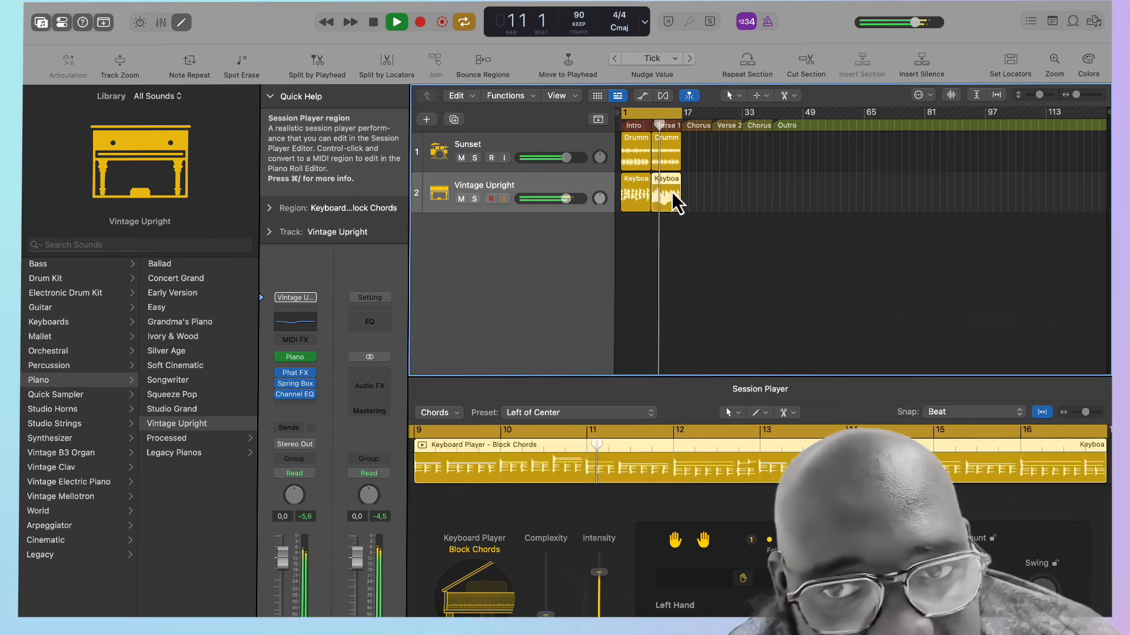
{"action": "key", "text": "space"}
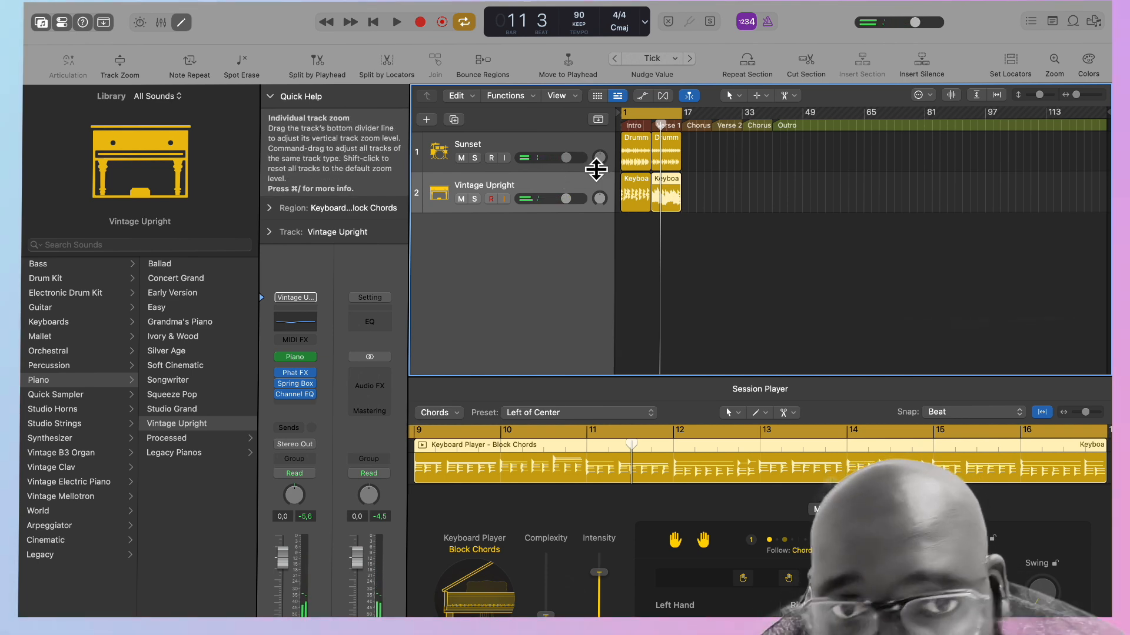
Duplicate the Vintage Upright track and add a Session Player region over the intro on the new track.
{"action": "left_click", "coordinate": [540, 192]}
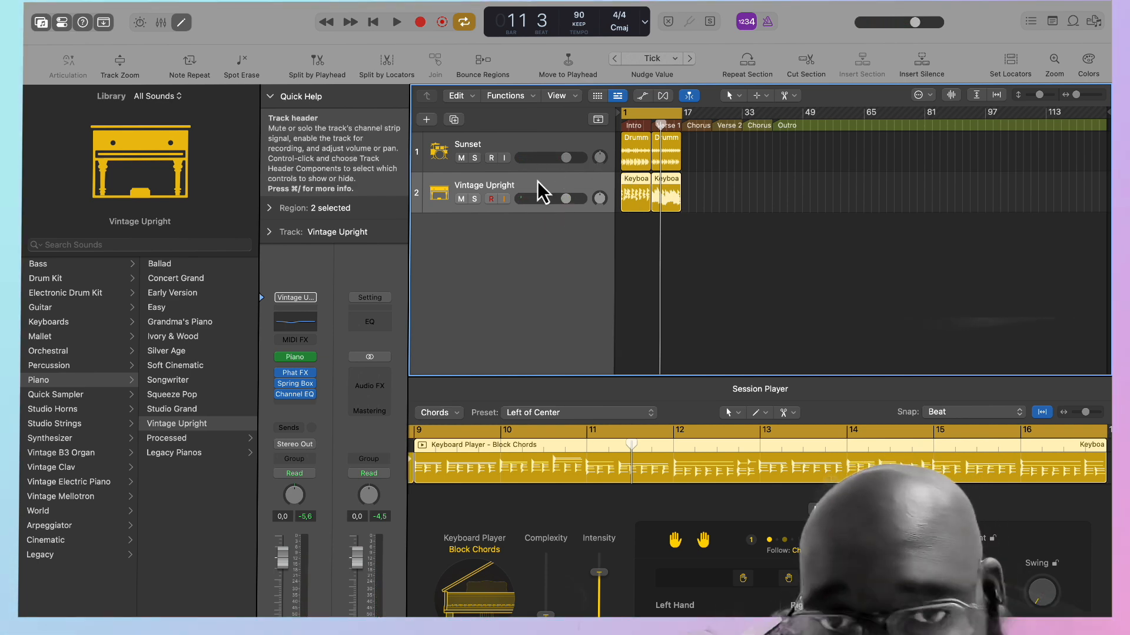
{"action": "left_click", "coordinate": [454, 120]}
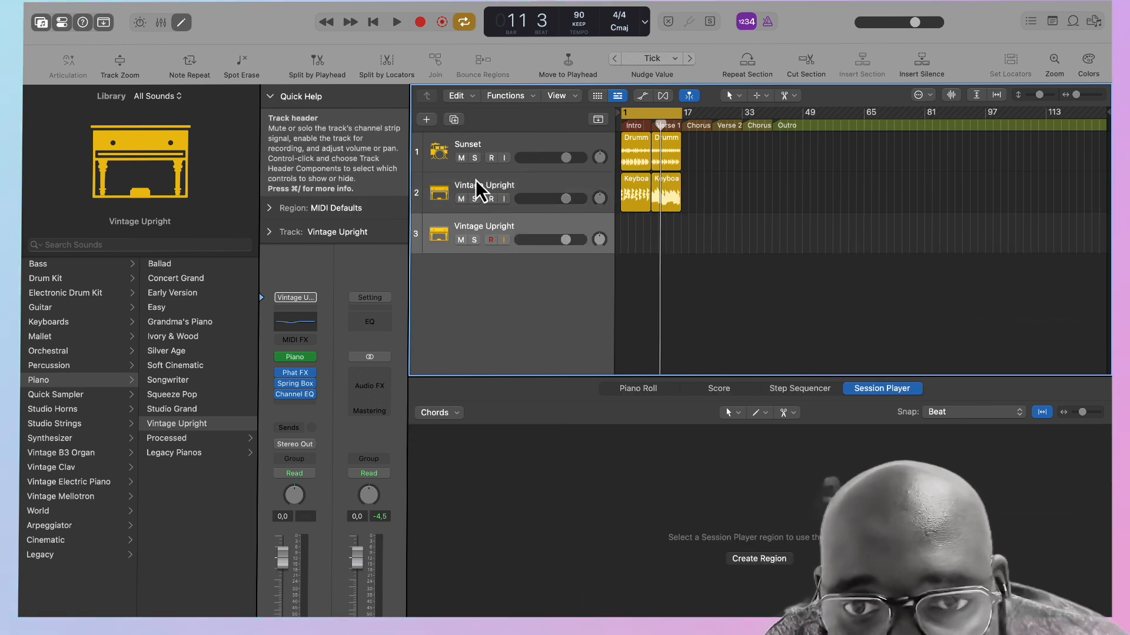
{"action": "mouse_move", "coordinate": [622, 239]}
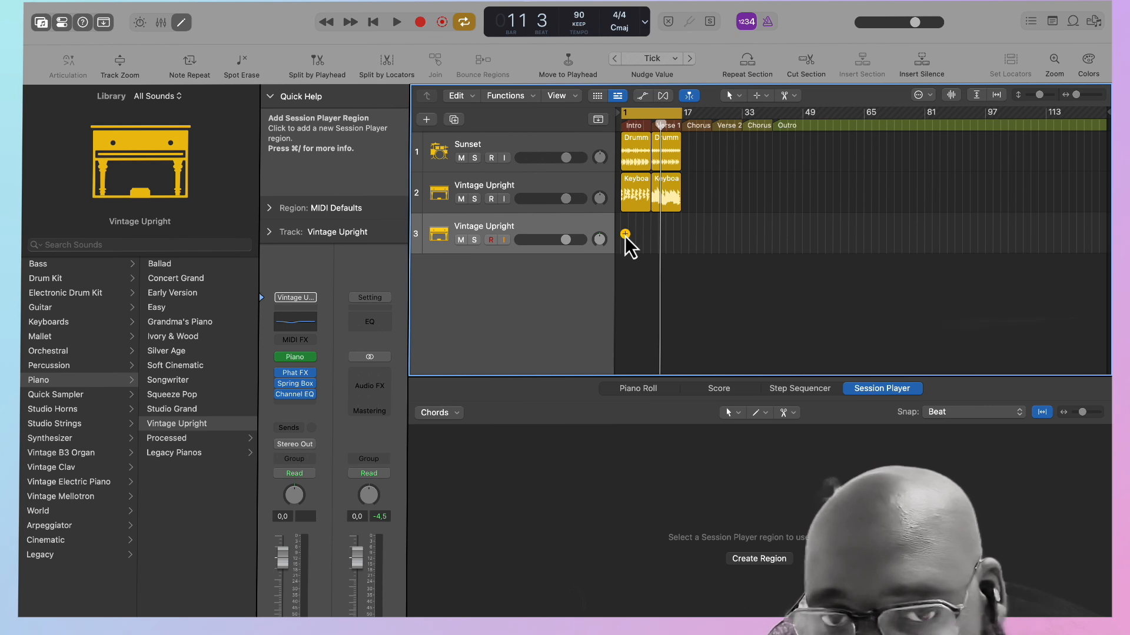
{"action": "left_click", "coordinate": [626, 234]}
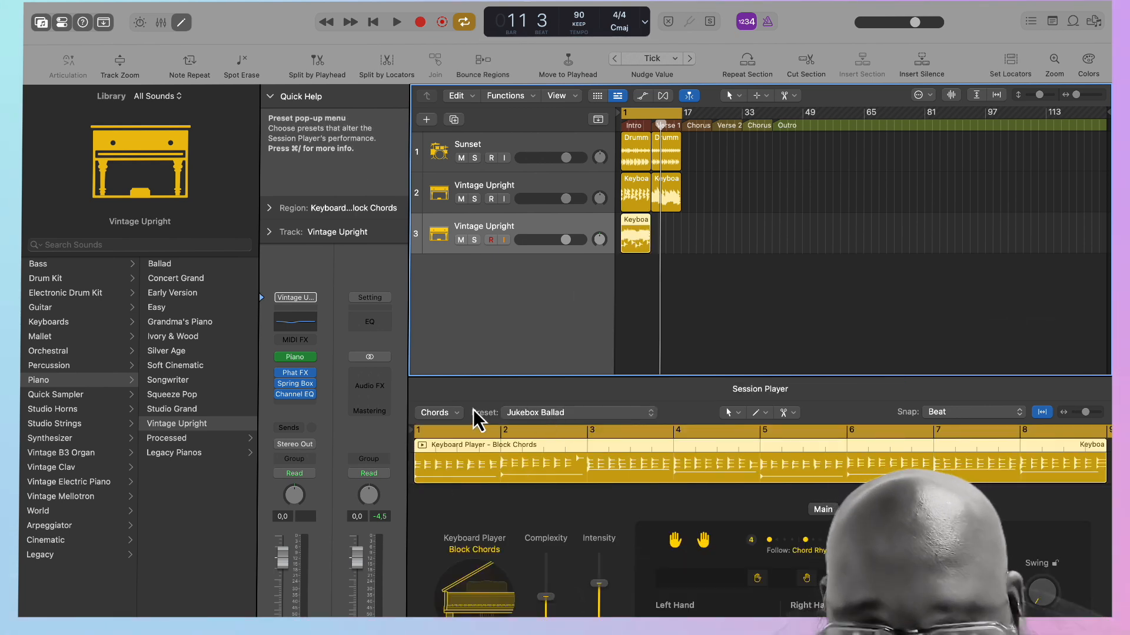
Change the new intro region's Keyboard Player style from Block Chords to Freely, letting the patch change with it.
{"action": "left_click", "coordinate": [457, 412]}
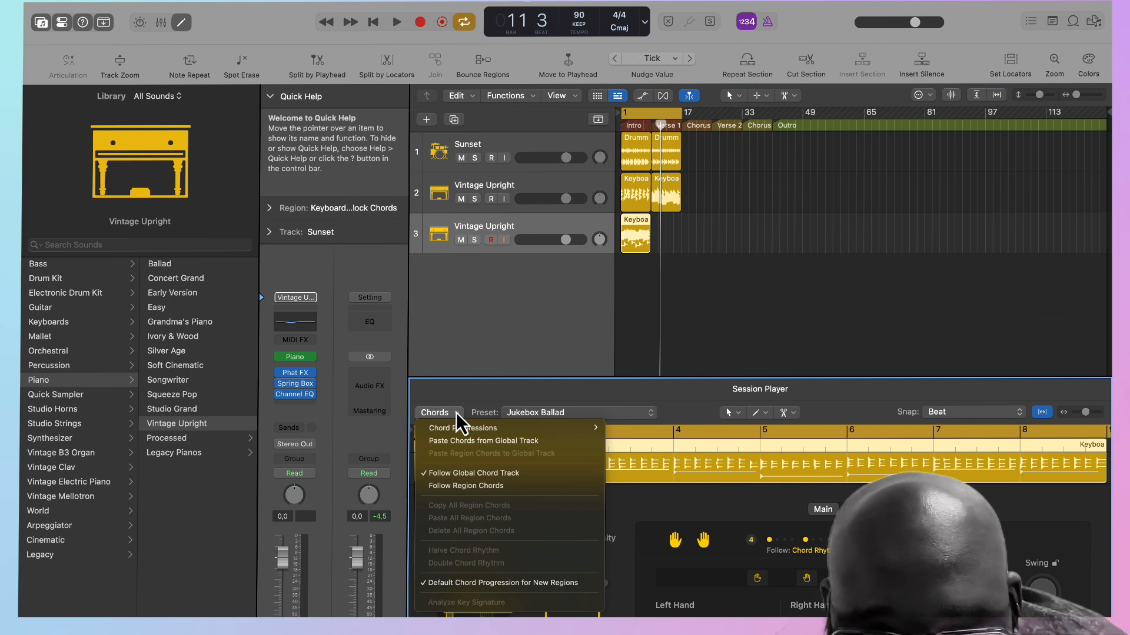
{"action": "left_click", "coordinate": [640, 495]}
{"action": "left_click", "coordinate": [482, 548]}
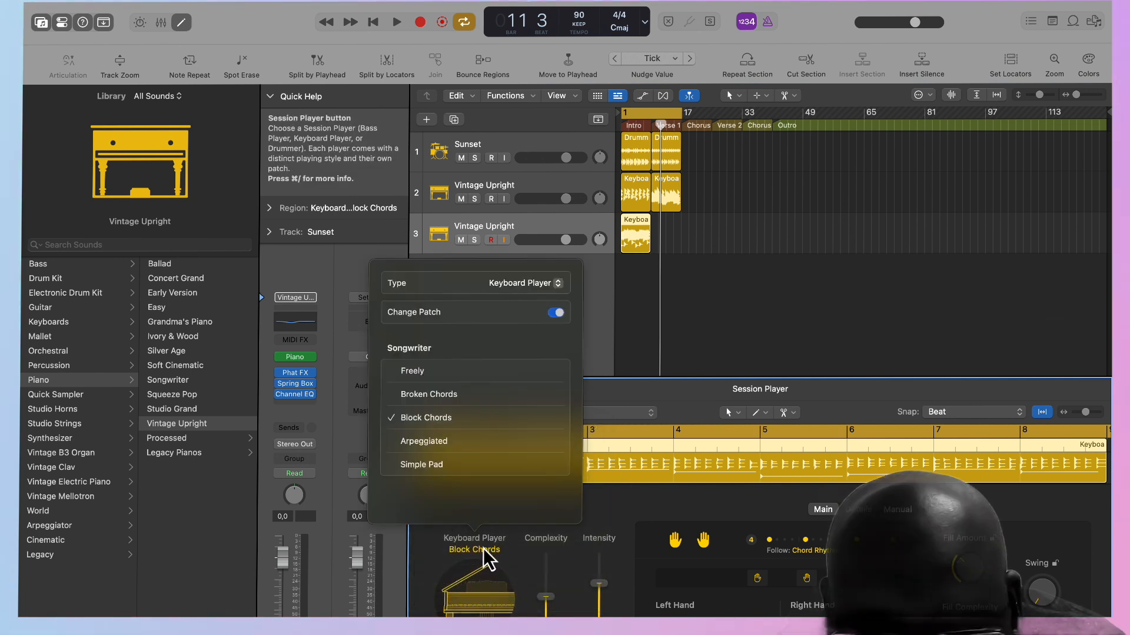
{"action": "left_click", "coordinate": [439, 375]}
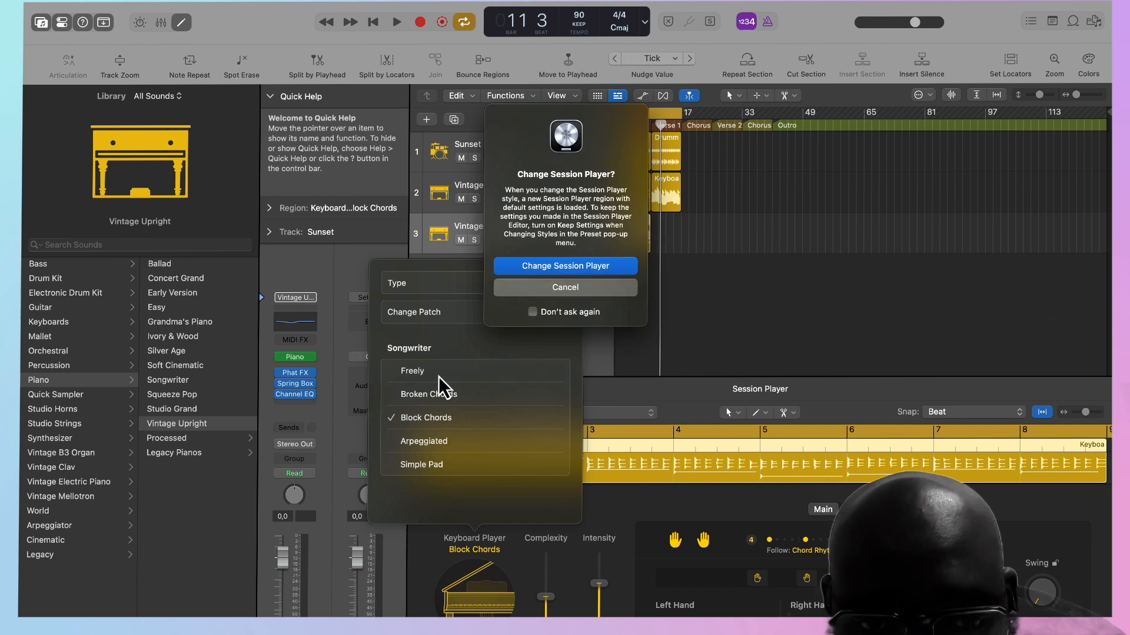
{"action": "left_click", "coordinate": [569, 268]}
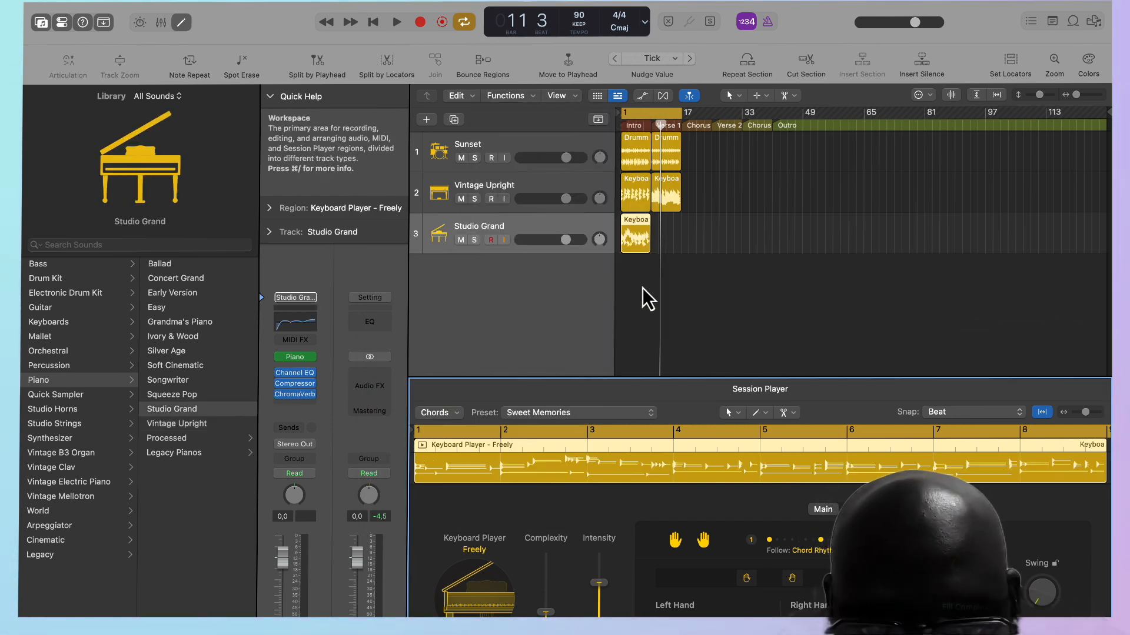
Play from the start, set the Freely region's complexity to 19%, and add a matching Studio Grand region for Verse 1.
{"action": "key", "text": "Return"}
{"action": "key", "text": "space"}
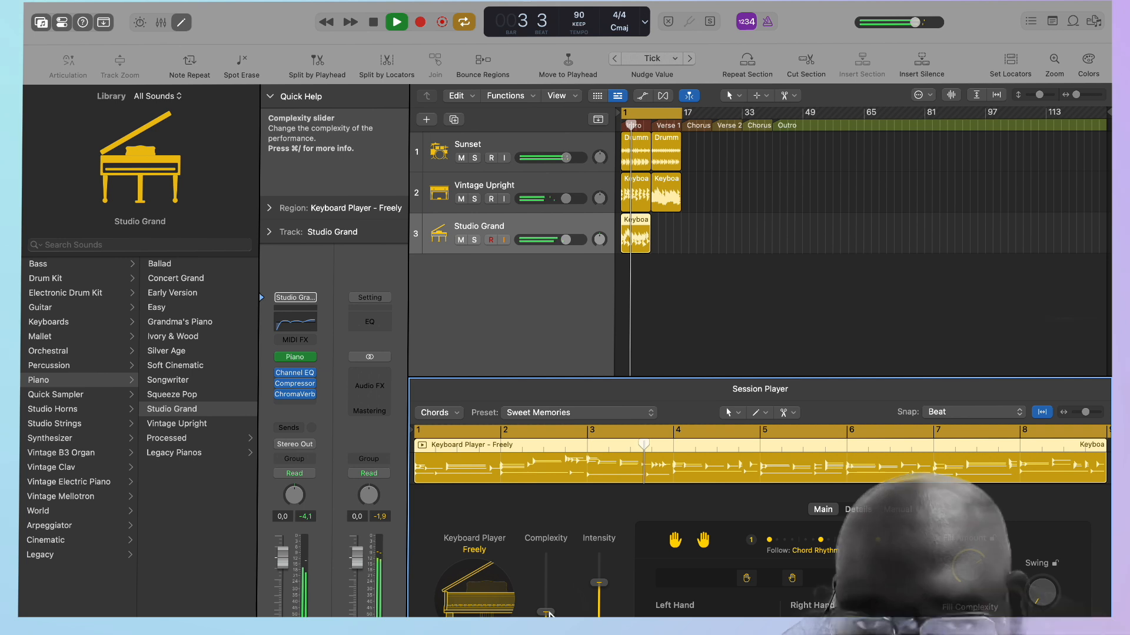
{"action": "left_click_drag", "start_coordinate": [549, 615], "coordinate": [548, 633]}
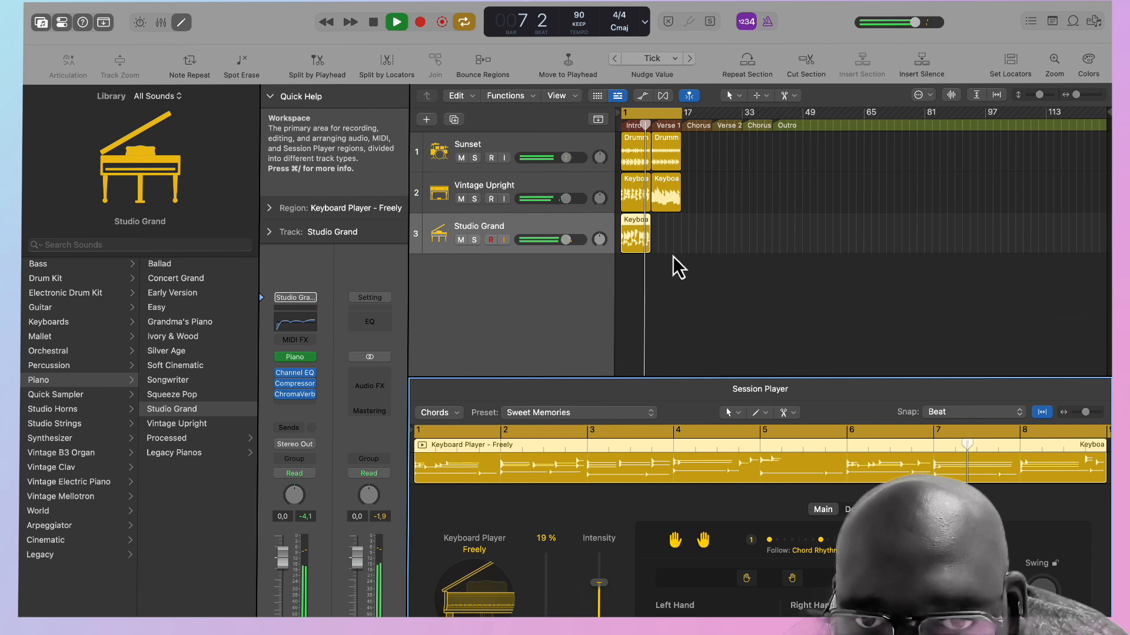
{"action": "left_click", "coordinate": [662, 237]}
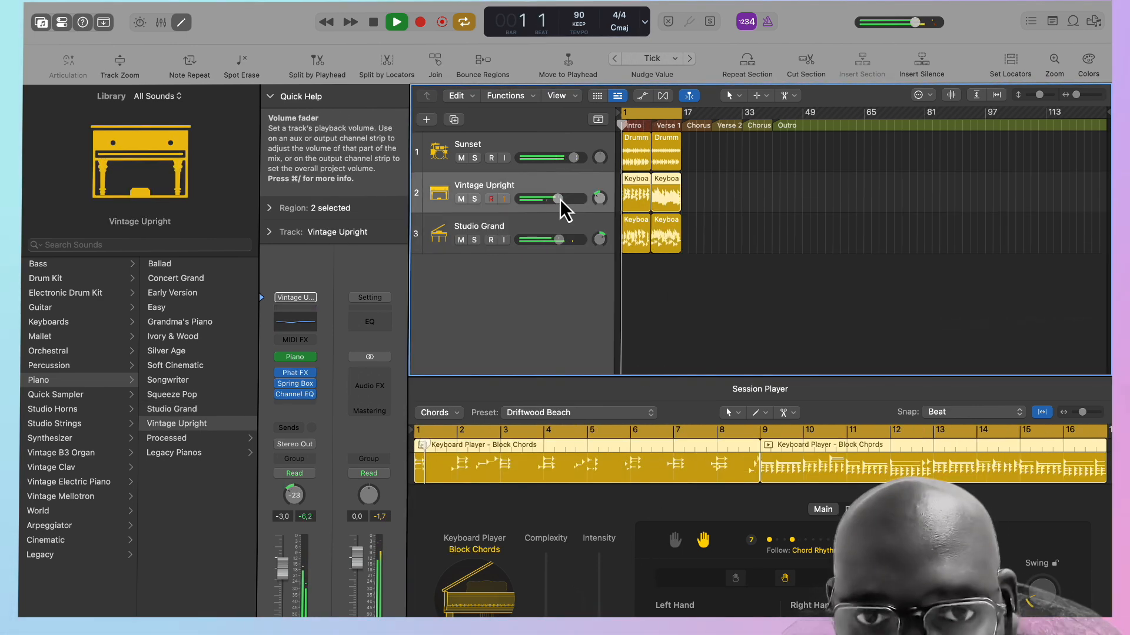
Lower the Studio Grand volume to -9.2 dB and the Vintage Upright volume to -6.4 dB during playback.
{"action": "left_click_drag", "start_coordinate": [555, 240], "coordinate": [550, 240]}
{"action": "left_click_drag", "start_coordinate": [548, 201], "coordinate": [532, 242]}
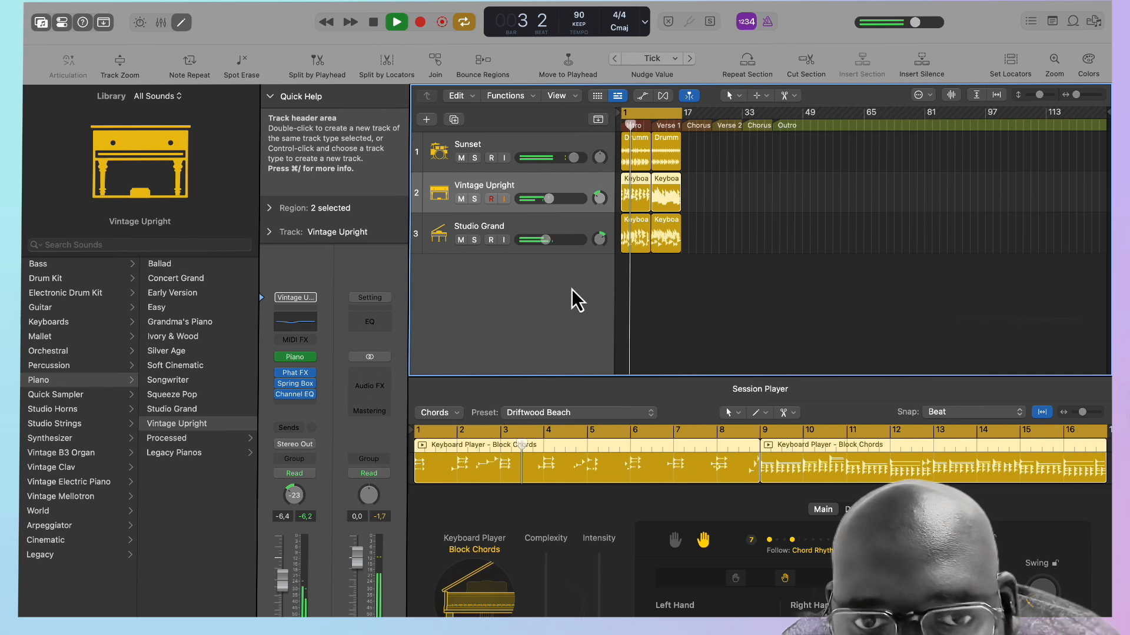
{"action": "key", "text": "space"}
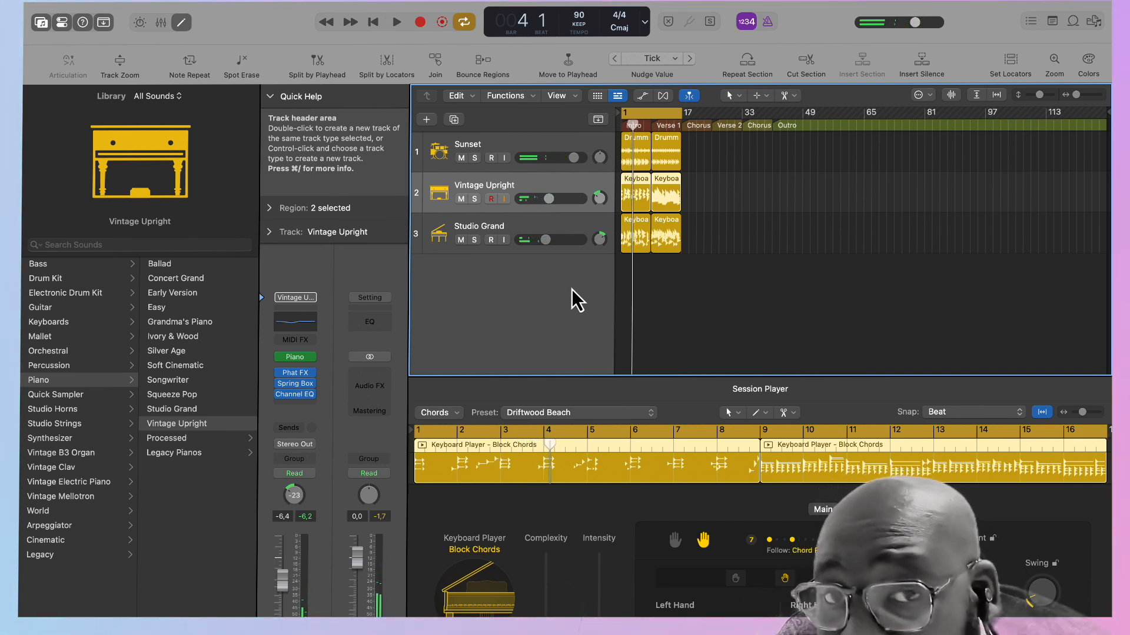
Create a Bass Player Session Player track with the Pop Songwriter style.
{"action": "left_click", "coordinate": [553, 227]}
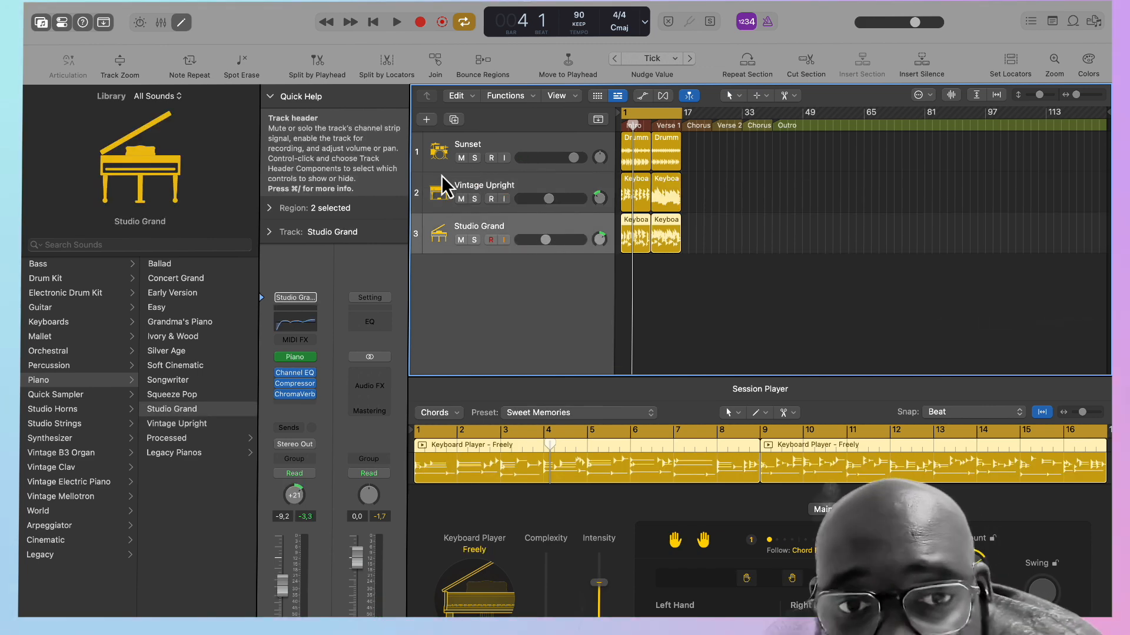
{"action": "left_click", "coordinate": [427, 119]}
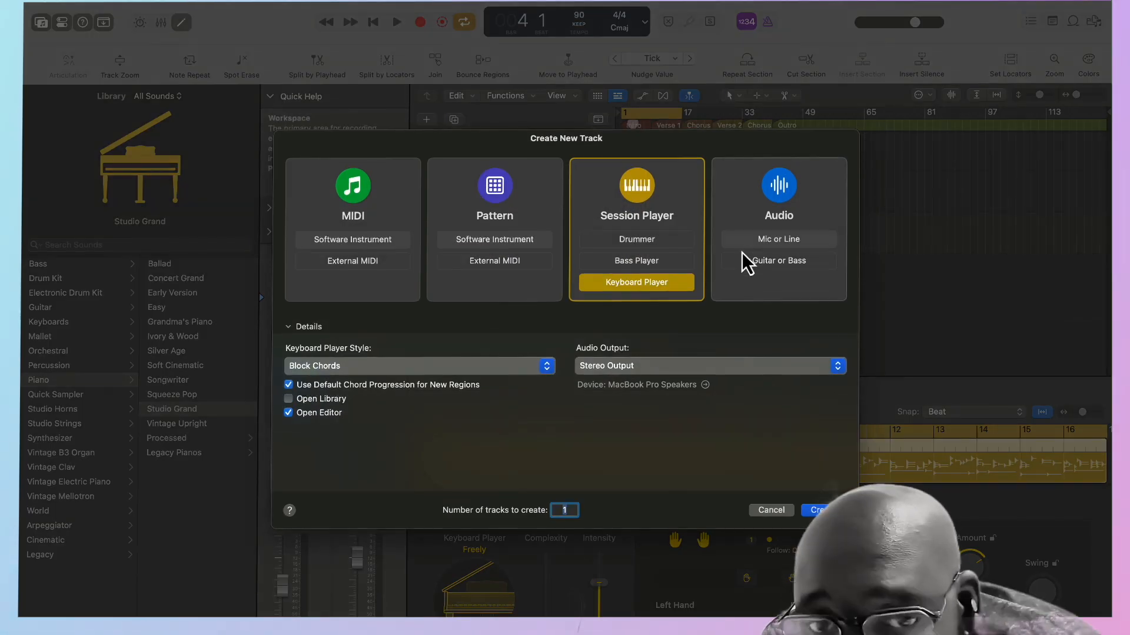
{"action": "left_click", "coordinate": [659, 264]}
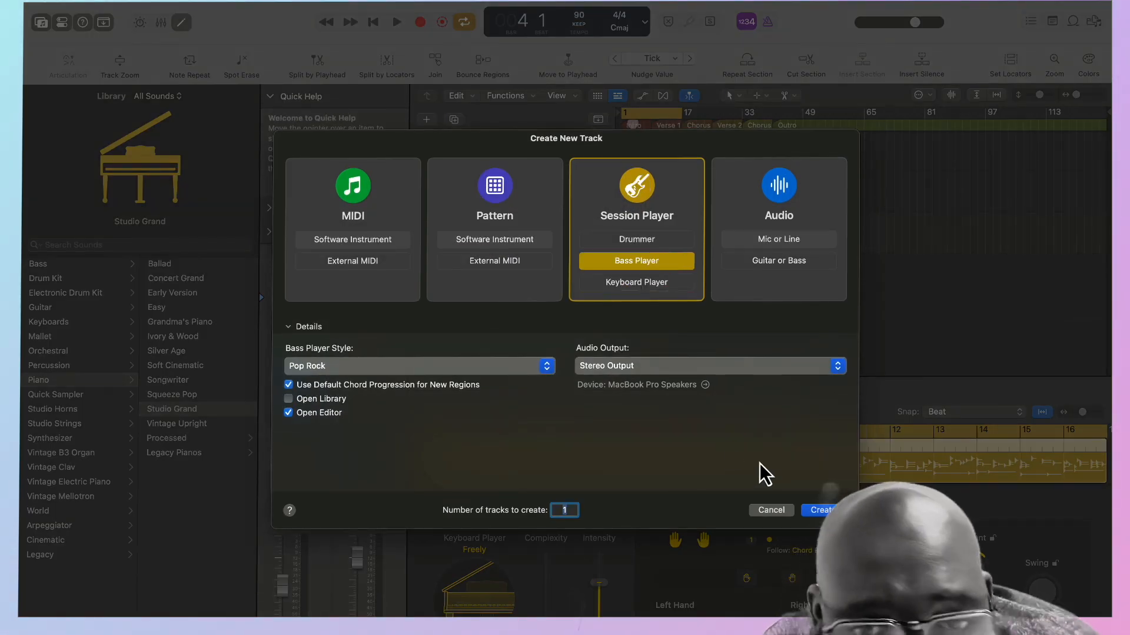
{"action": "left_click", "coordinate": [552, 371]}
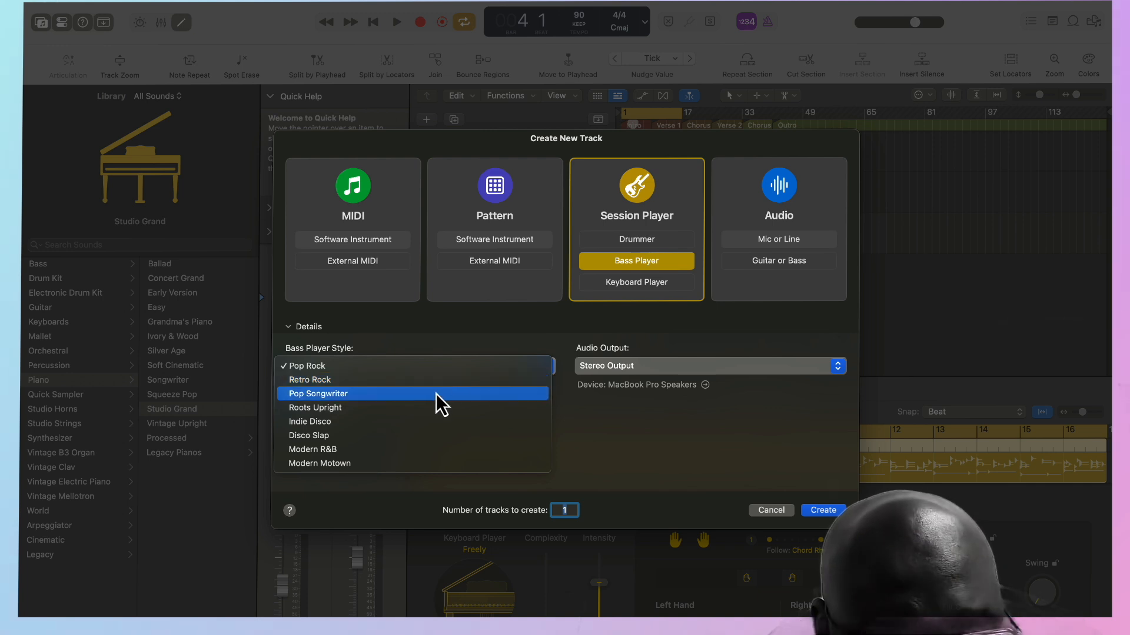
{"action": "left_click", "coordinate": [373, 450]}
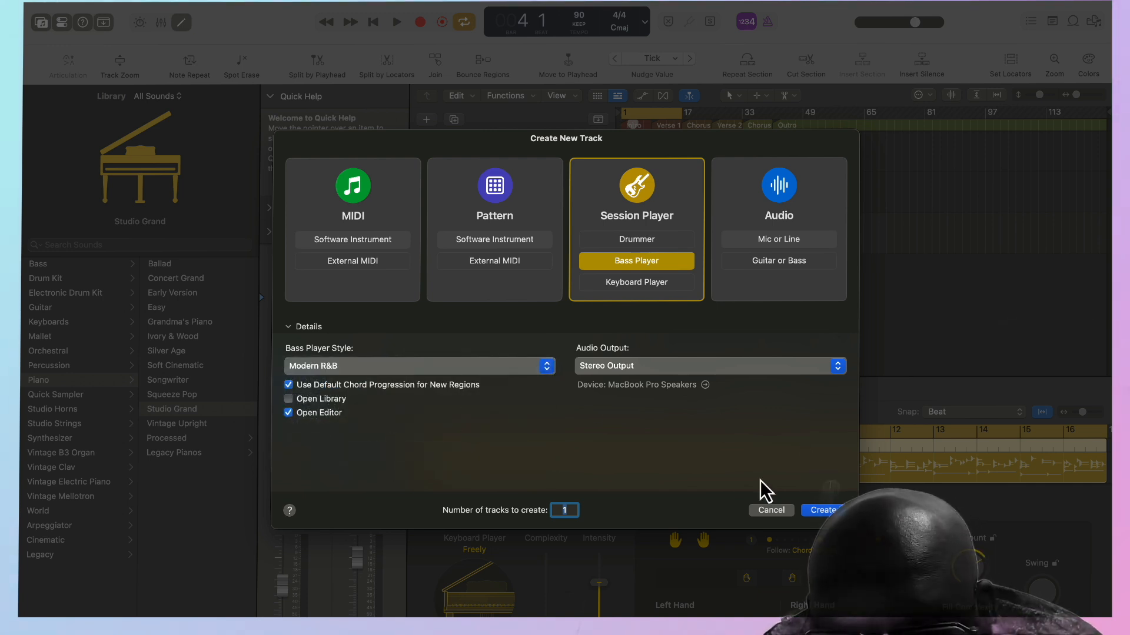
{"action": "left_click", "coordinate": [469, 371]}
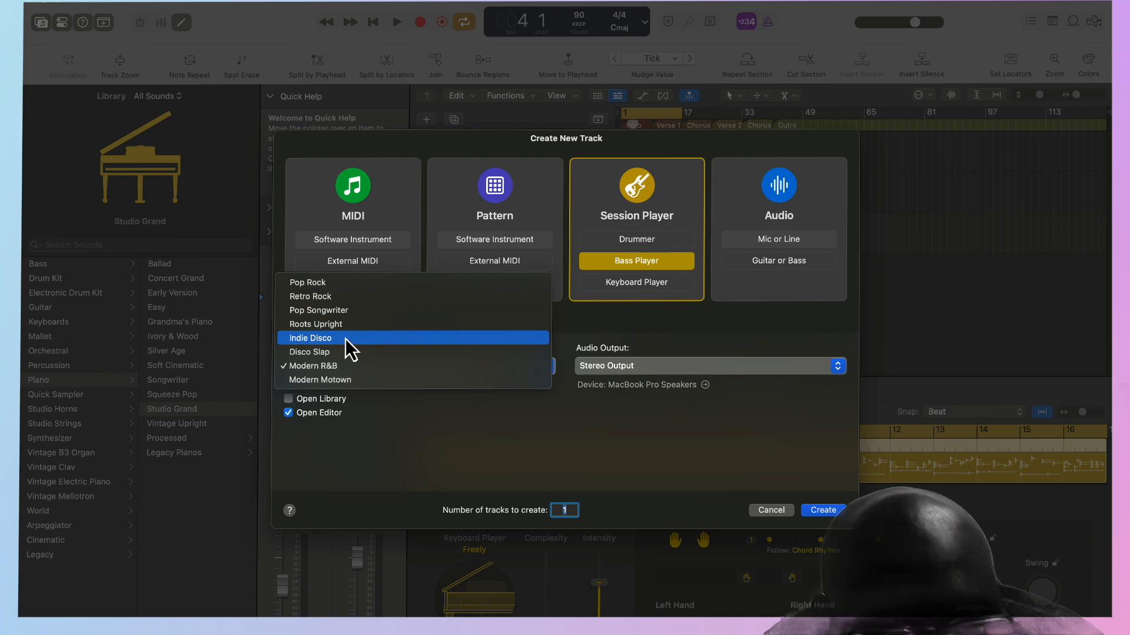
{"action": "left_click", "coordinate": [359, 314]}
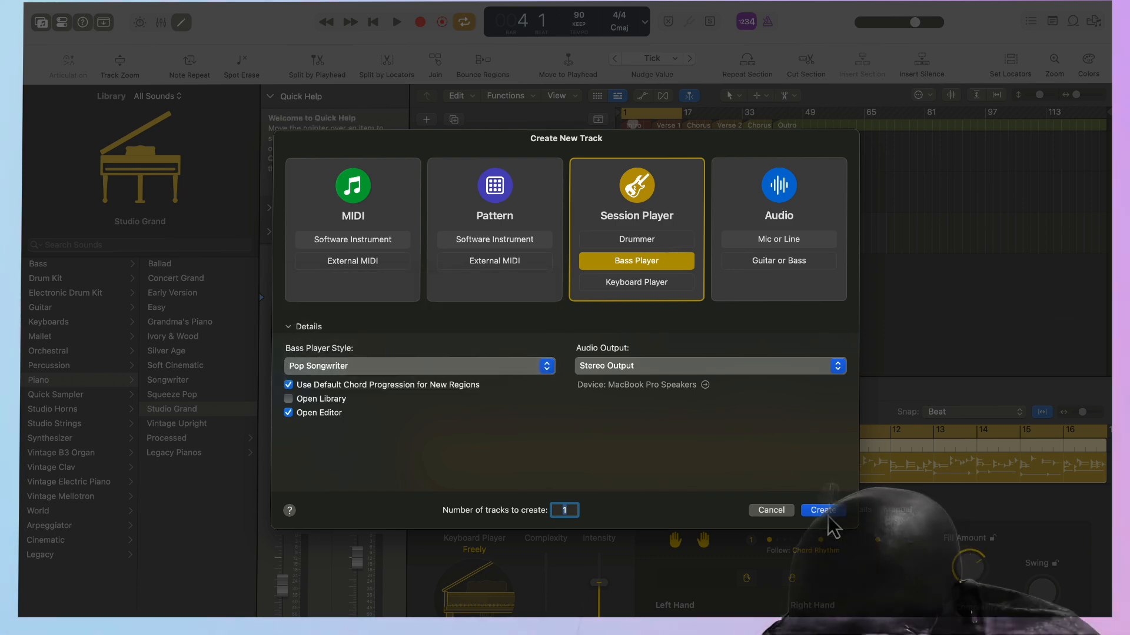
{"action": "key", "text": "Return"}
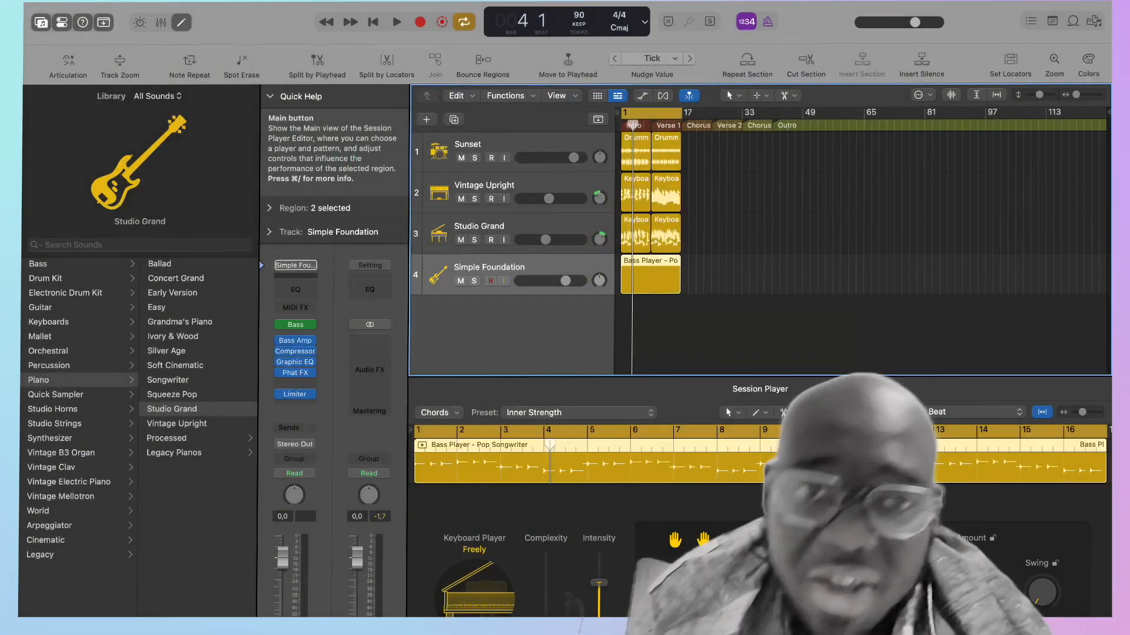
Split the Simple Foundation bass region at bar 9 where Verse 1 begins, and lower that track's volume to -1.6 dB.
{"action": "right_click", "coordinate": [650, 274]}
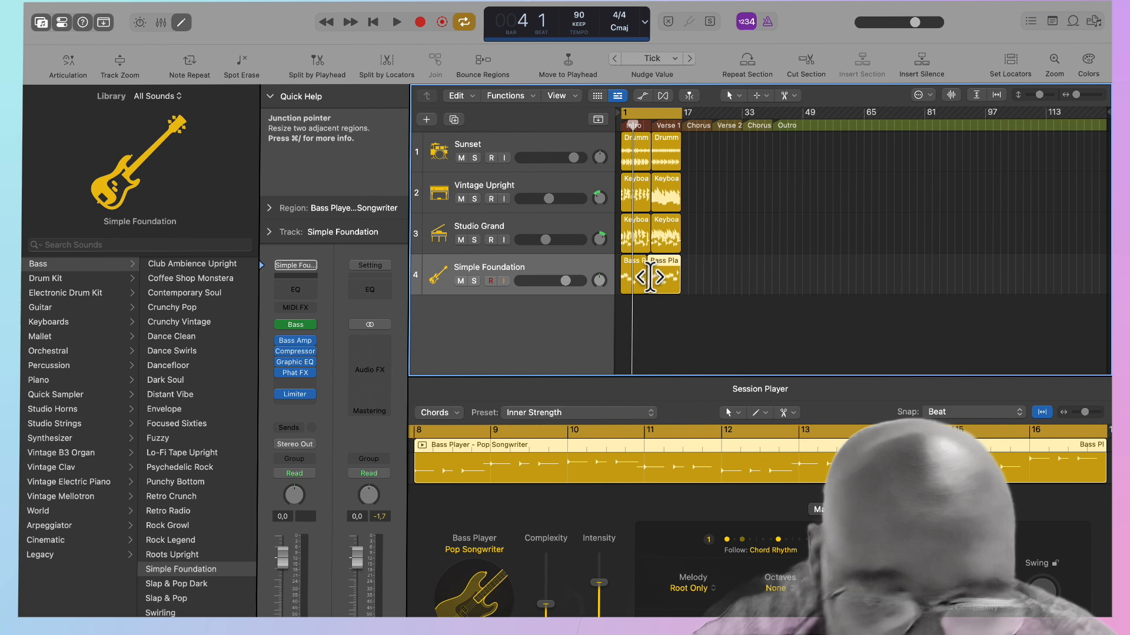
{"action": "key", "text": "super+z"}
{"action": "left_click_drag", "start_coordinate": [638, 123], "coordinate": [653, 125]}
{"action": "key", "text": "space"}
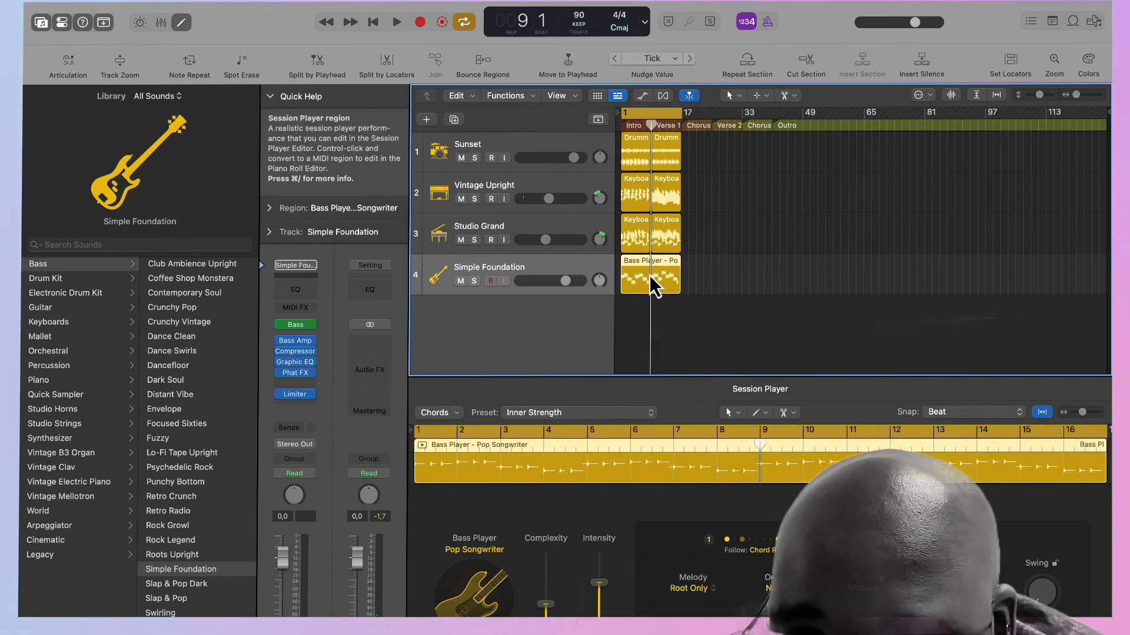
{"action": "right_click", "coordinate": [651, 275]}
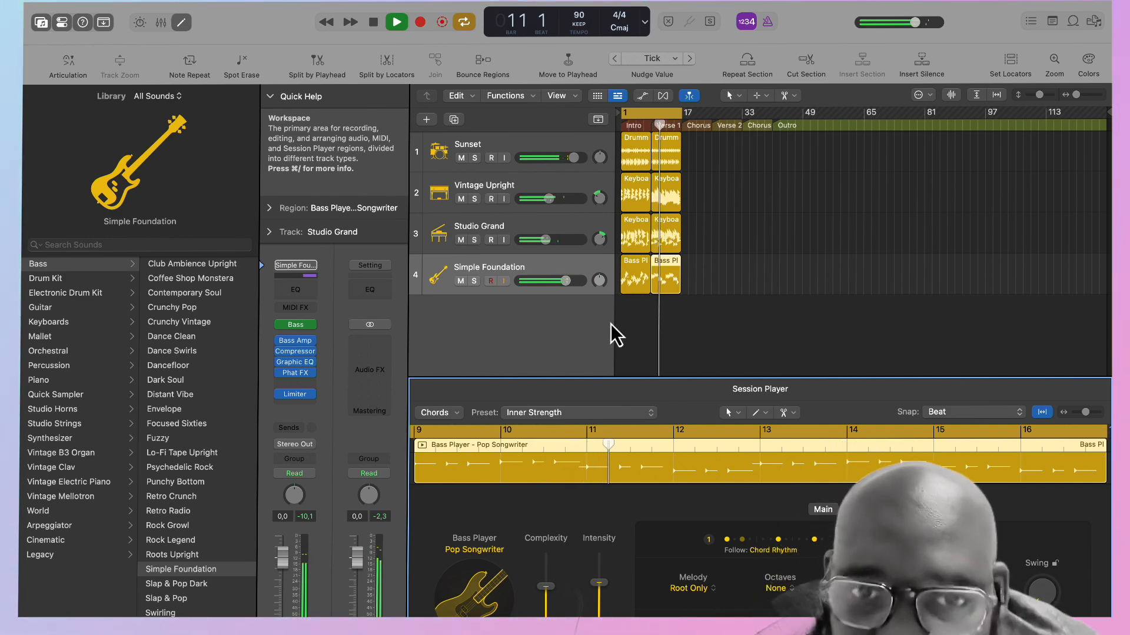
{"action": "left_click_drag", "start_coordinate": [569, 285], "coordinate": [559, 288]}
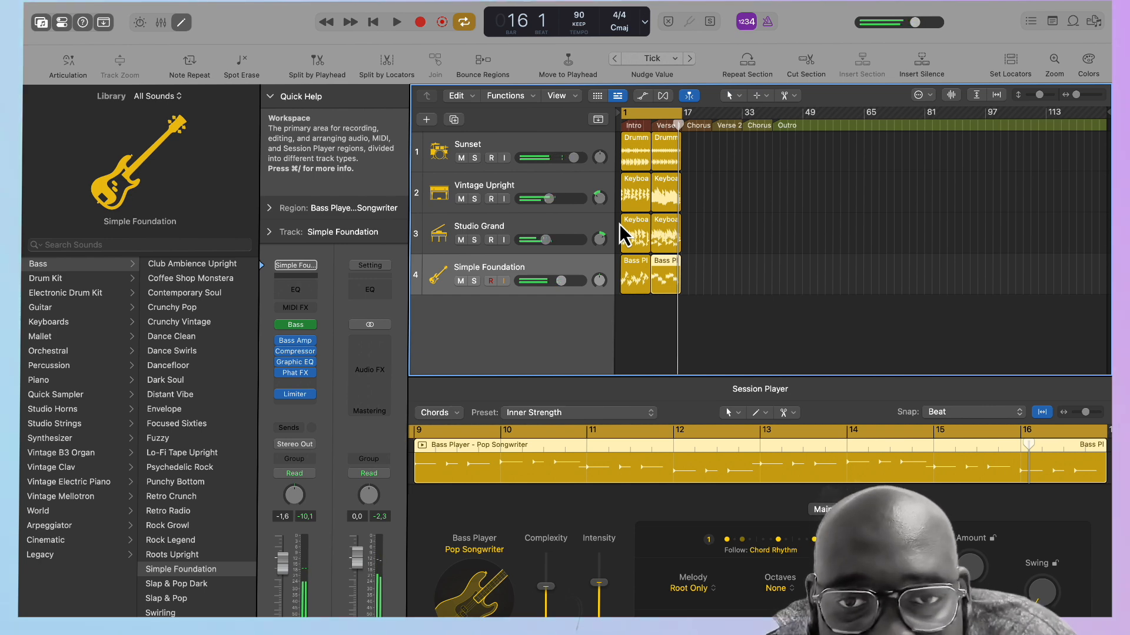
Create a Keyboard Player Session Player track with the Freely style.
{"action": "left_click", "coordinate": [427, 120]}
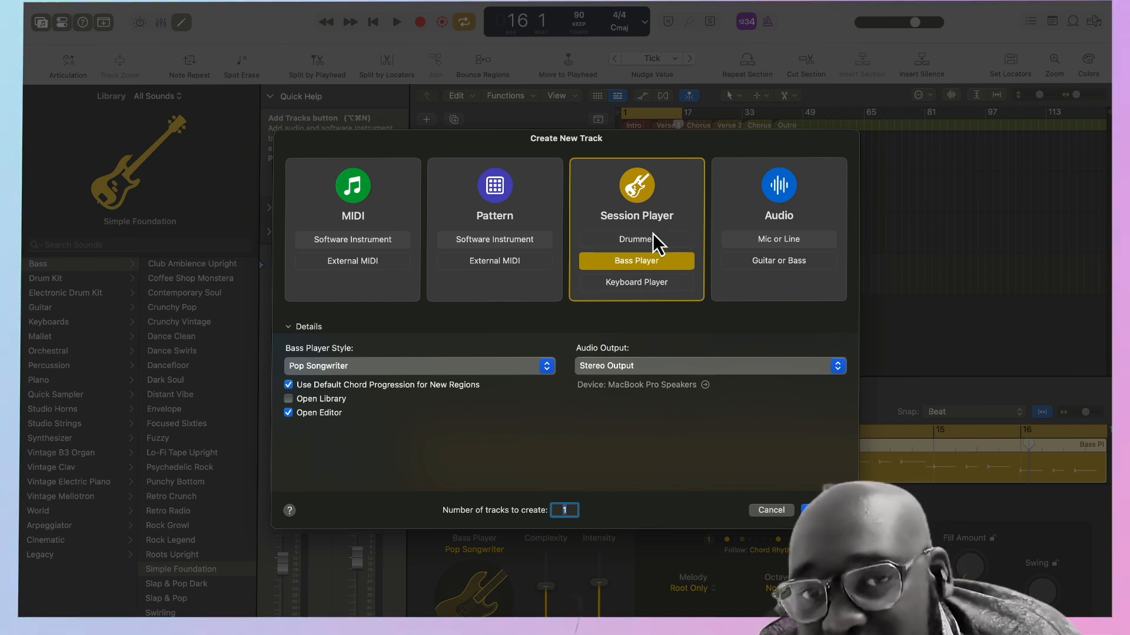
{"action": "left_click", "coordinate": [652, 287]}
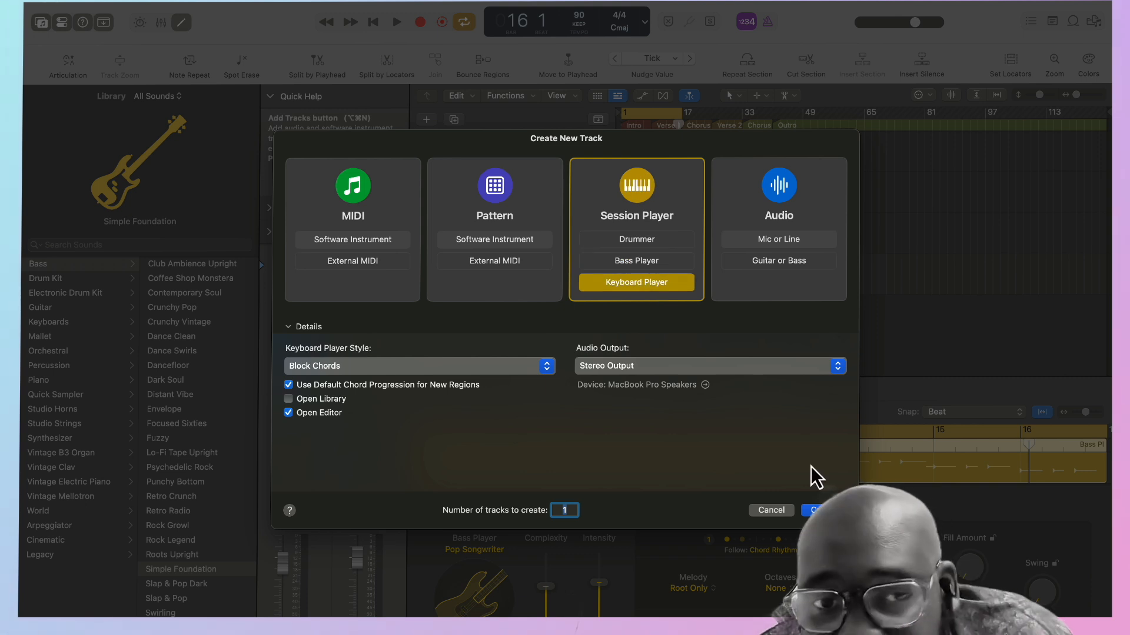
{"action": "left_click", "coordinate": [546, 366]}
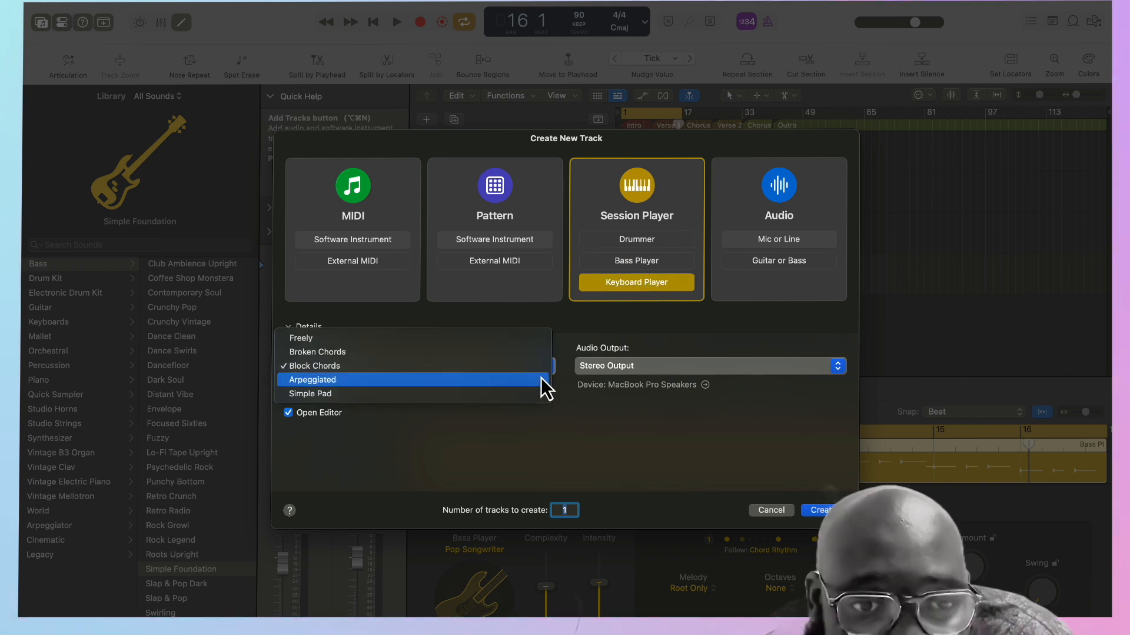
{"action": "left_click", "coordinate": [337, 340]}
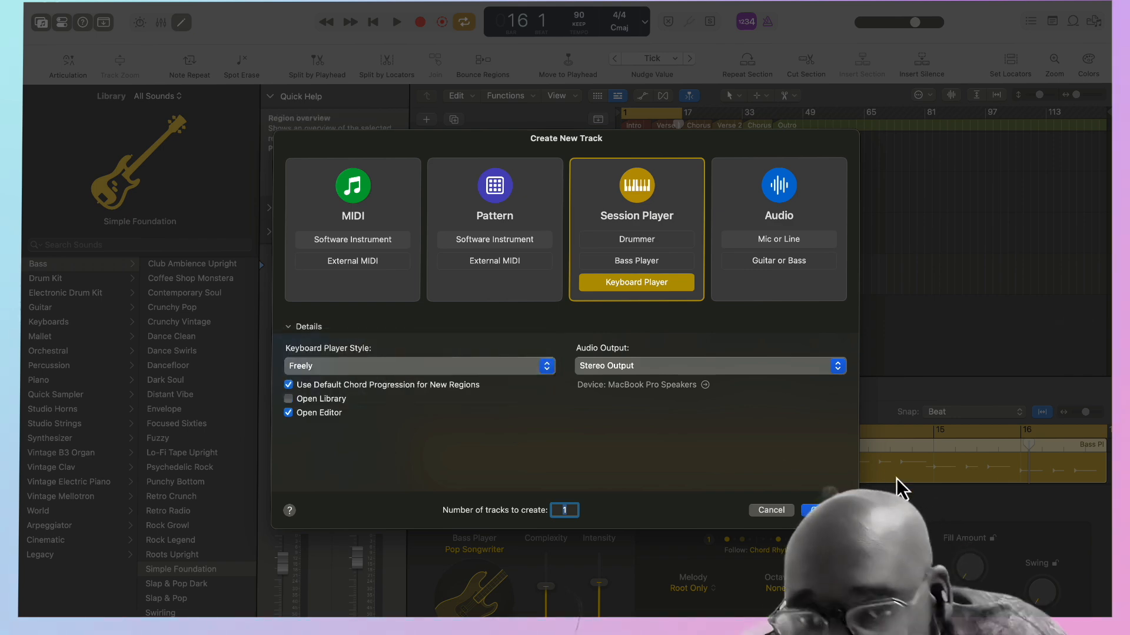
{"action": "left_click", "coordinate": [823, 510]}
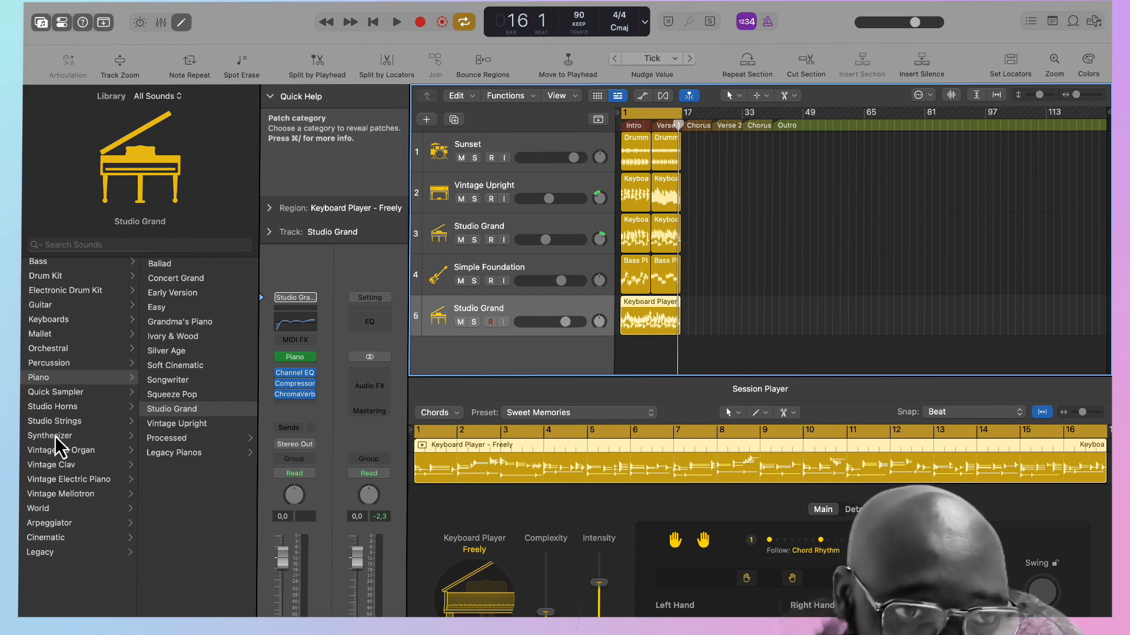
Load the Acoustic Guitar patch from the Guitar category onto the new Keyboard Player track.
{"action": "left_click", "coordinate": [40, 23]}
{"action": "left_click", "coordinate": [40, 22]}
{"action": "left_click", "coordinate": [41, 22]}
{"action": "left_click", "coordinate": [43, 26]}
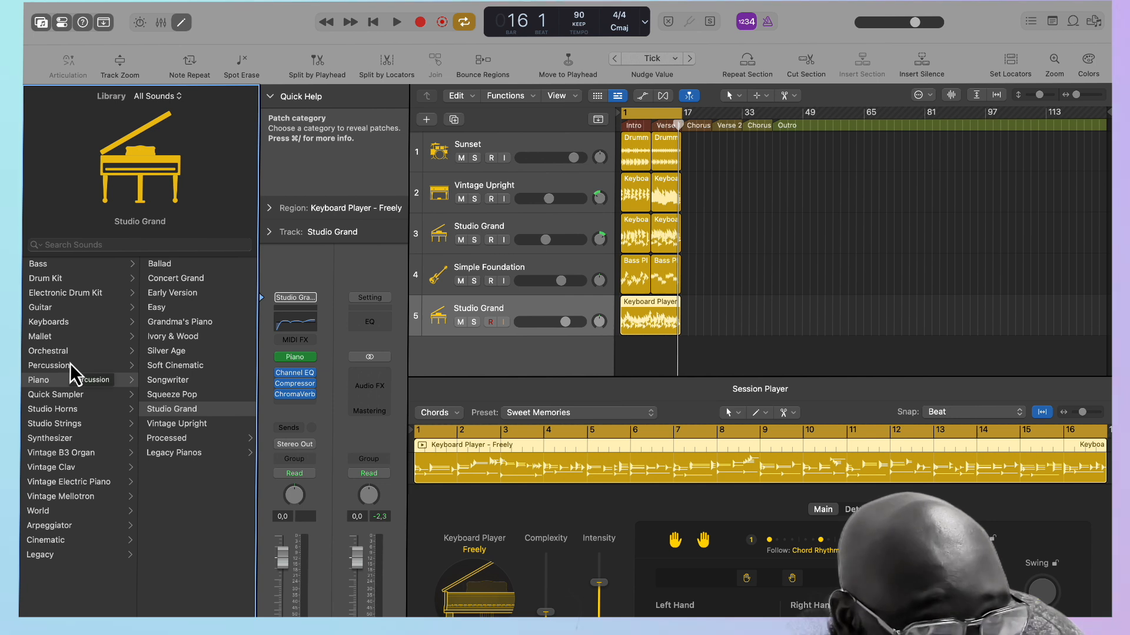
{"action": "left_click", "coordinate": [55, 307]}
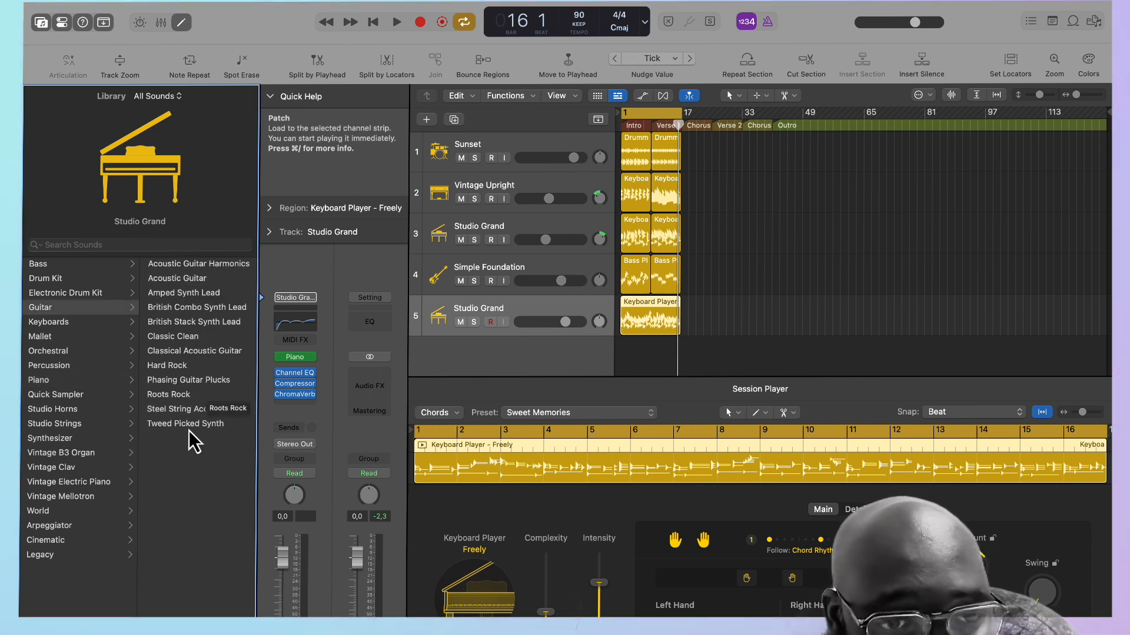
{"action": "left_click", "coordinate": [195, 281]}
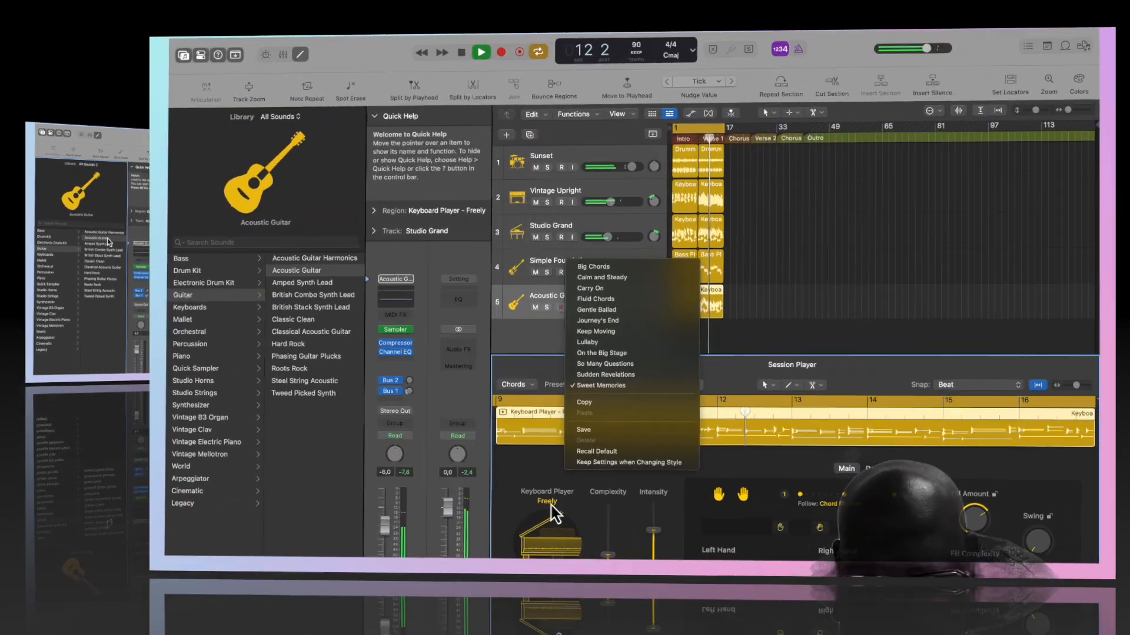
Change the Verse 1 region on track 5 to the Broken Chords style and load the Acoustic Guitar patch onto the track.
{"action": "left_click", "coordinate": [551, 505]}
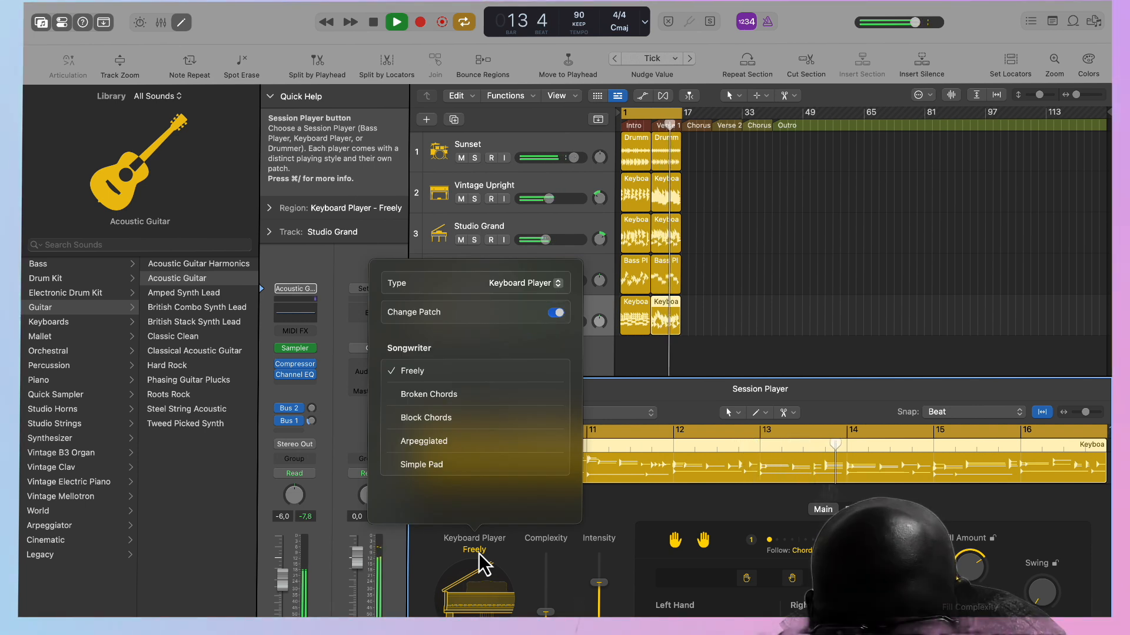
{"action": "left_click", "coordinate": [451, 395]}
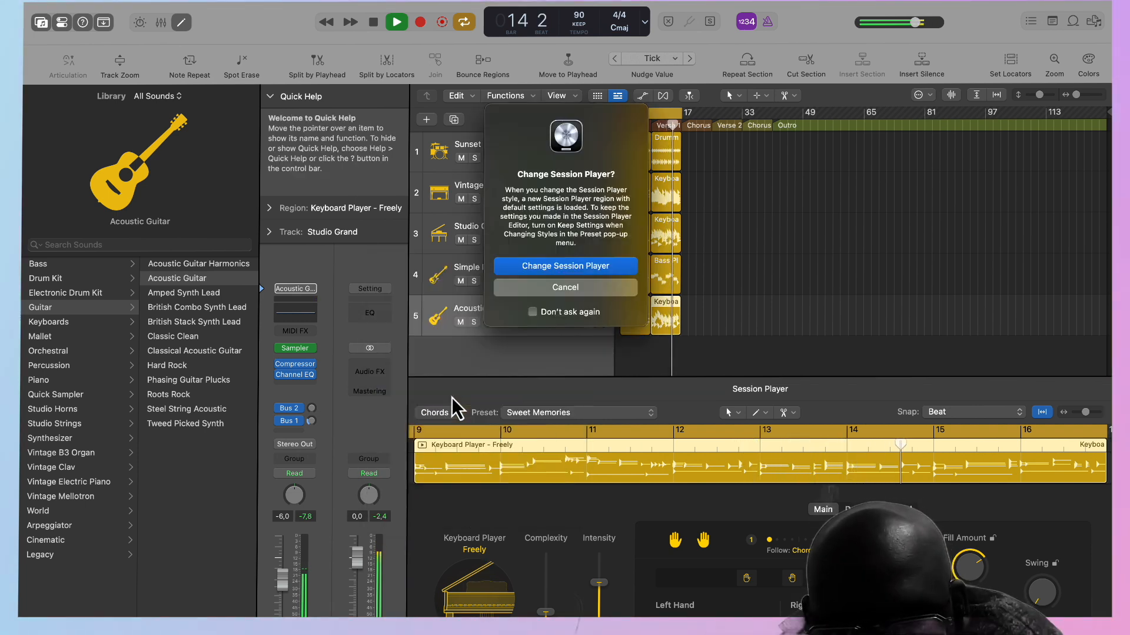
{"action": "left_click", "coordinate": [547, 267]}
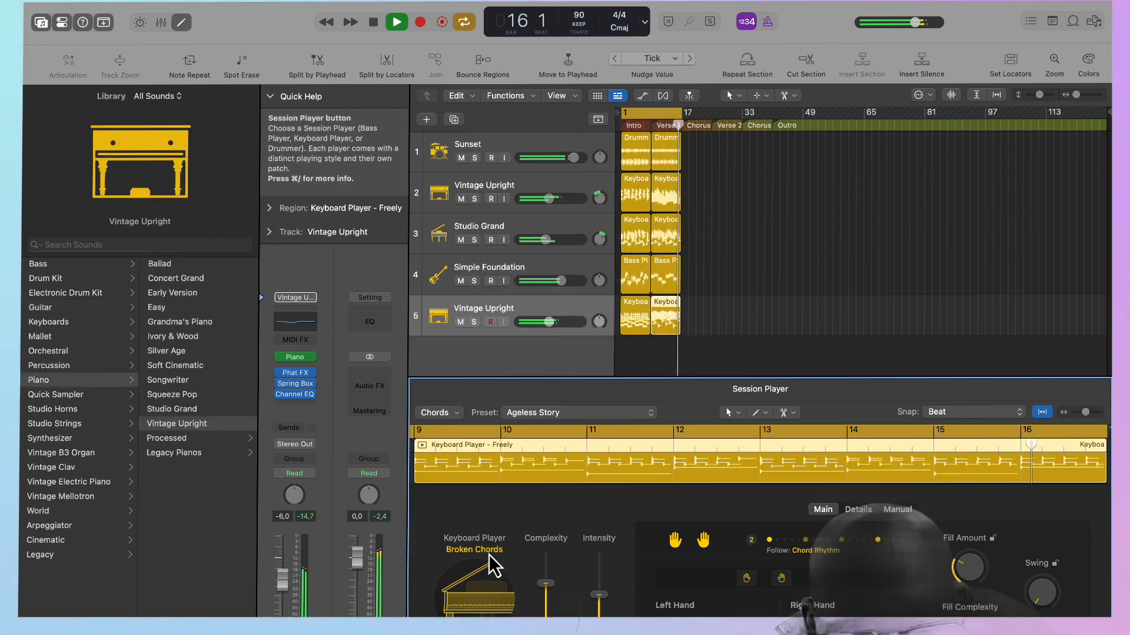
{"action": "left_click", "coordinate": [69, 308]}
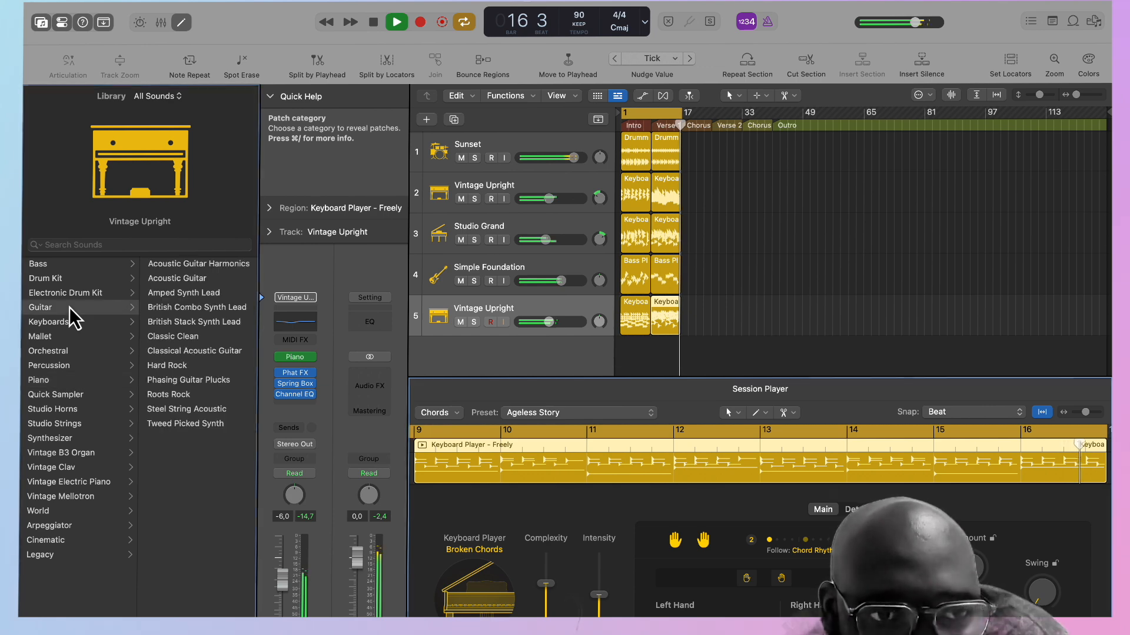
{"action": "left_click", "coordinate": [186, 277]}
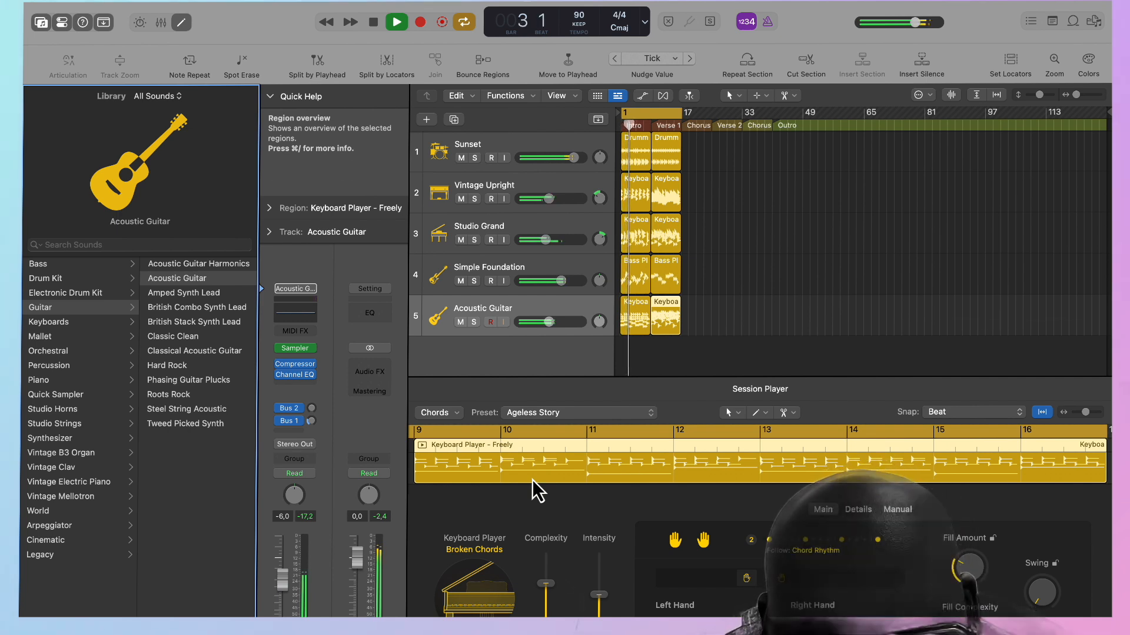
Compare the two Acoustic Guitar regions during playback and give the Verse 1 region the Nostalgic Memory preset.
{"action": "left_click", "coordinate": [638, 329]}
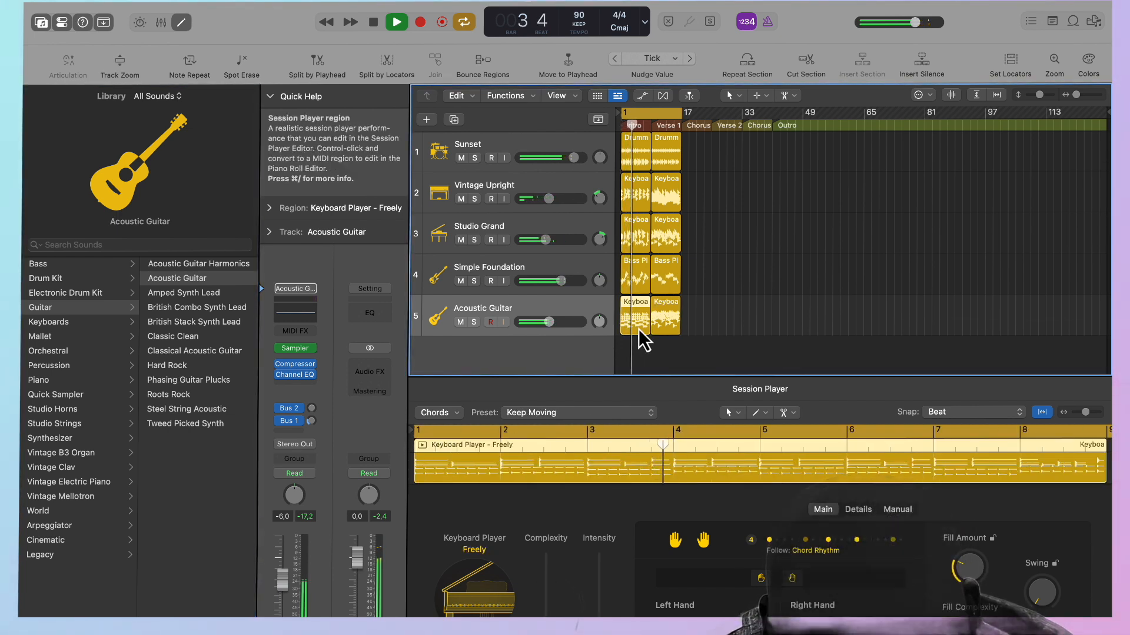
{"action": "left_click", "coordinate": [667, 324]}
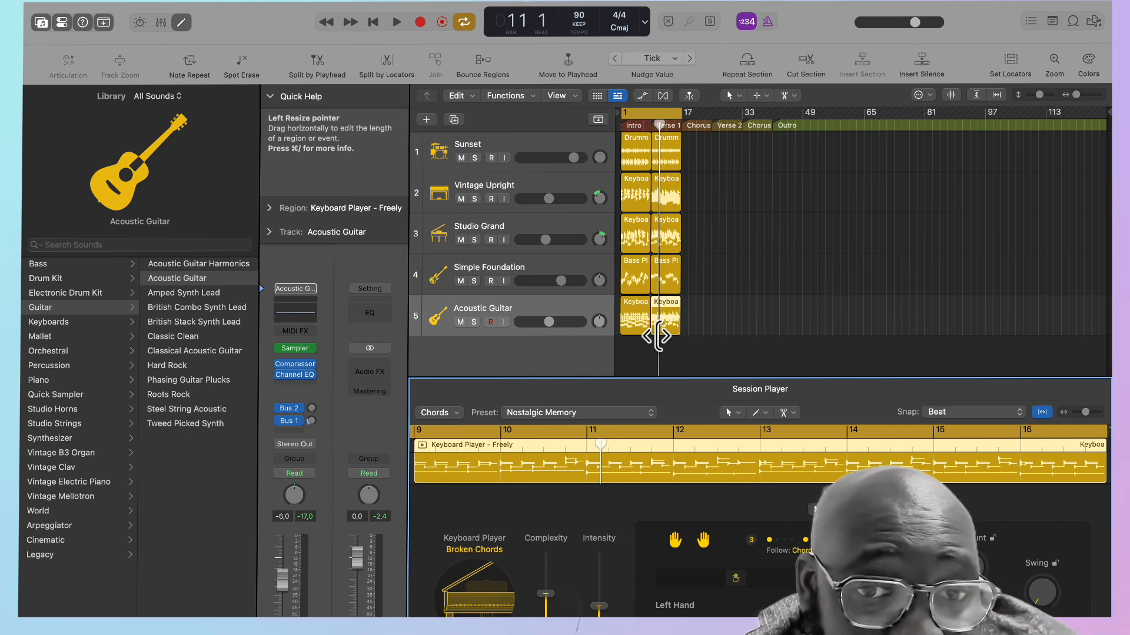
{"action": "left_click", "coordinate": [555, 363]}
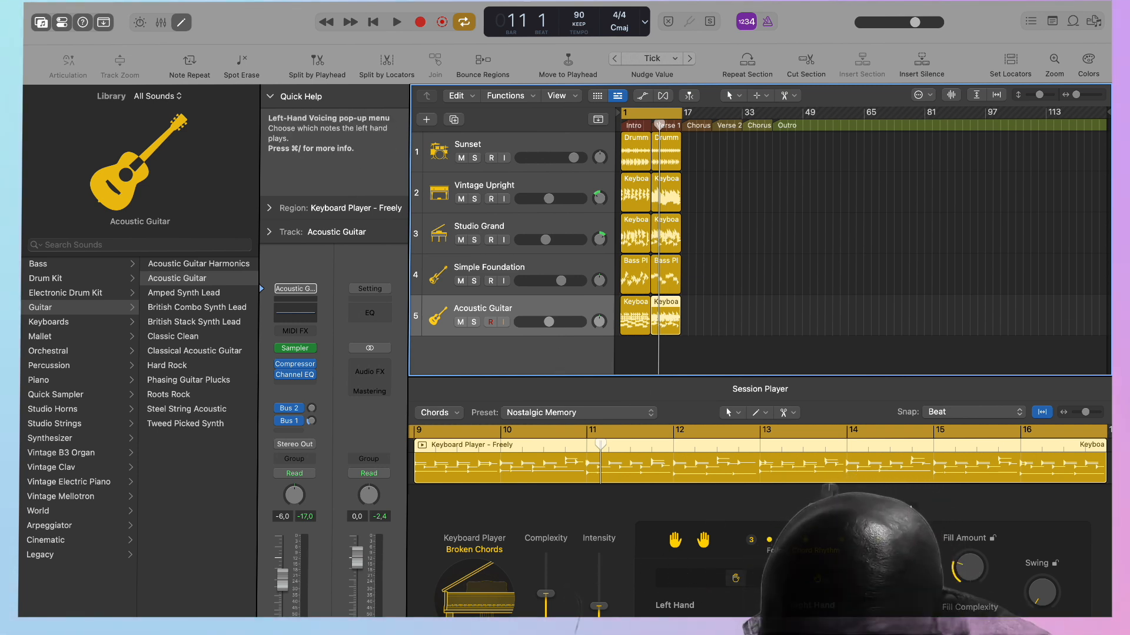
Examine the left-hand voicing and style choices and the detailed performance settings of the Verse 1 guitar region.
{"action": "left_click", "coordinate": [735, 578]}
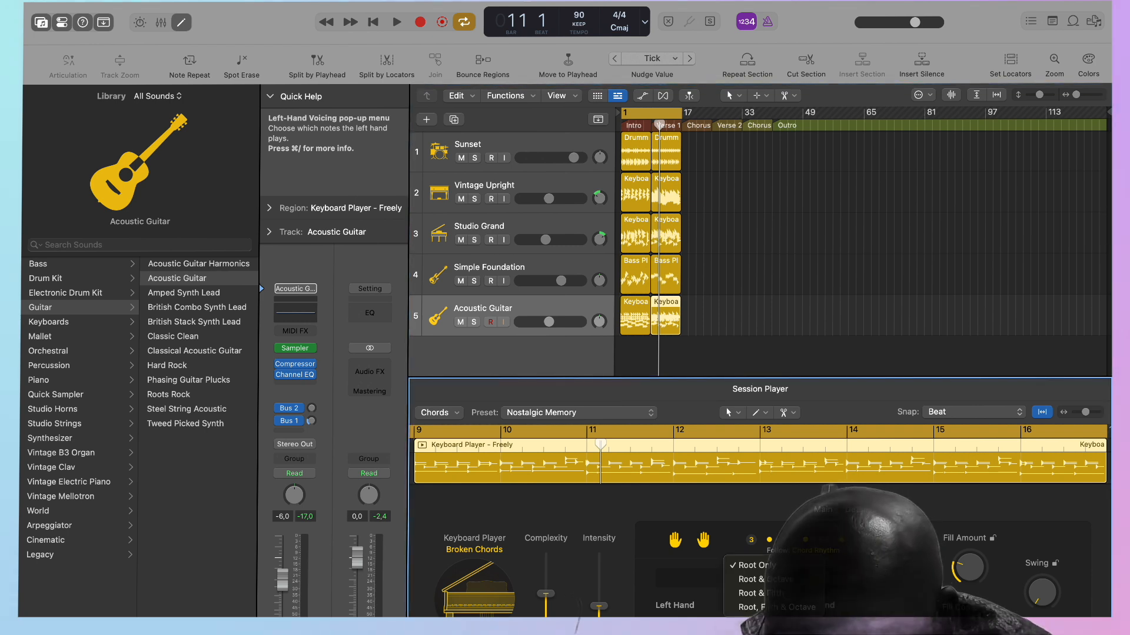
{"action": "left_click", "coordinate": [771, 566]}
{"action": "left_click", "coordinate": [782, 587]}
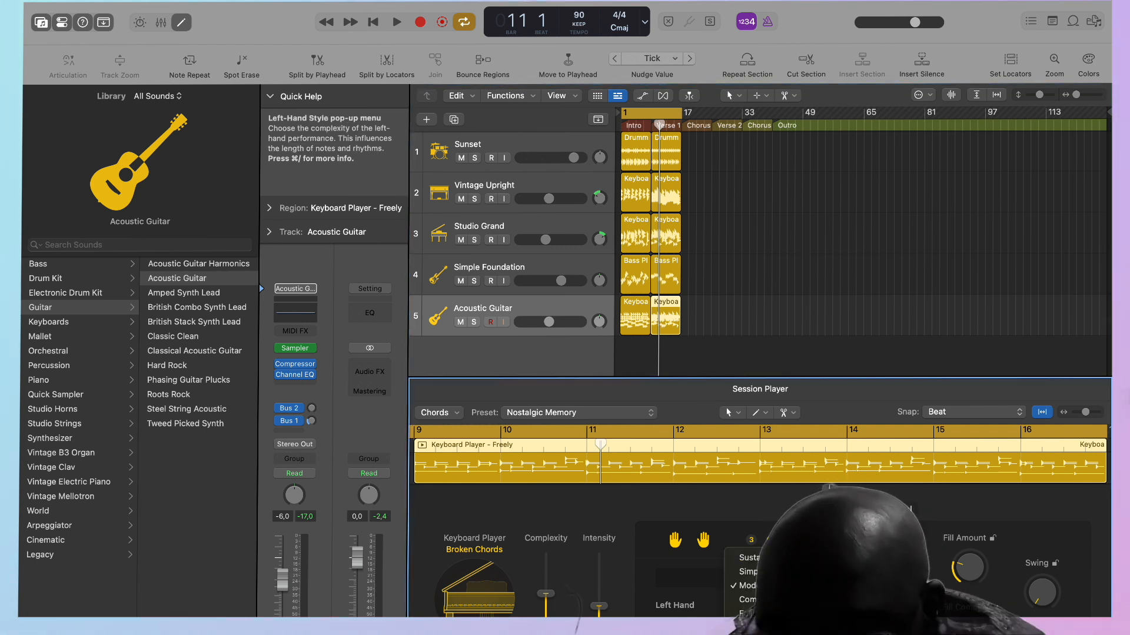
{"action": "left_click", "coordinate": [789, 595]}
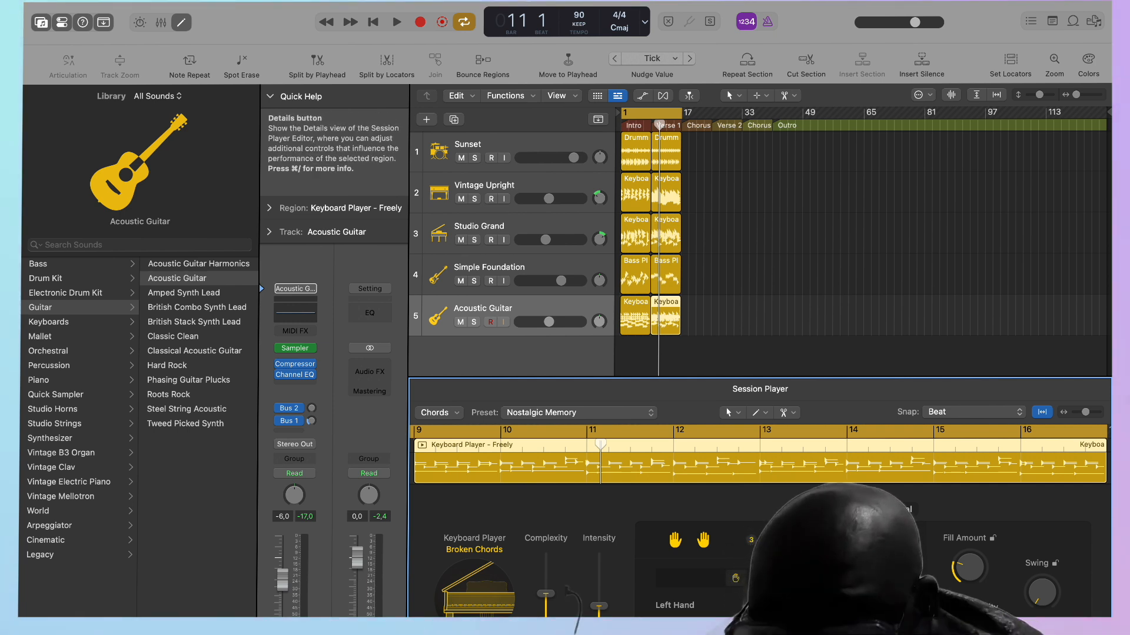
{"action": "left_click", "coordinate": [858, 510]}
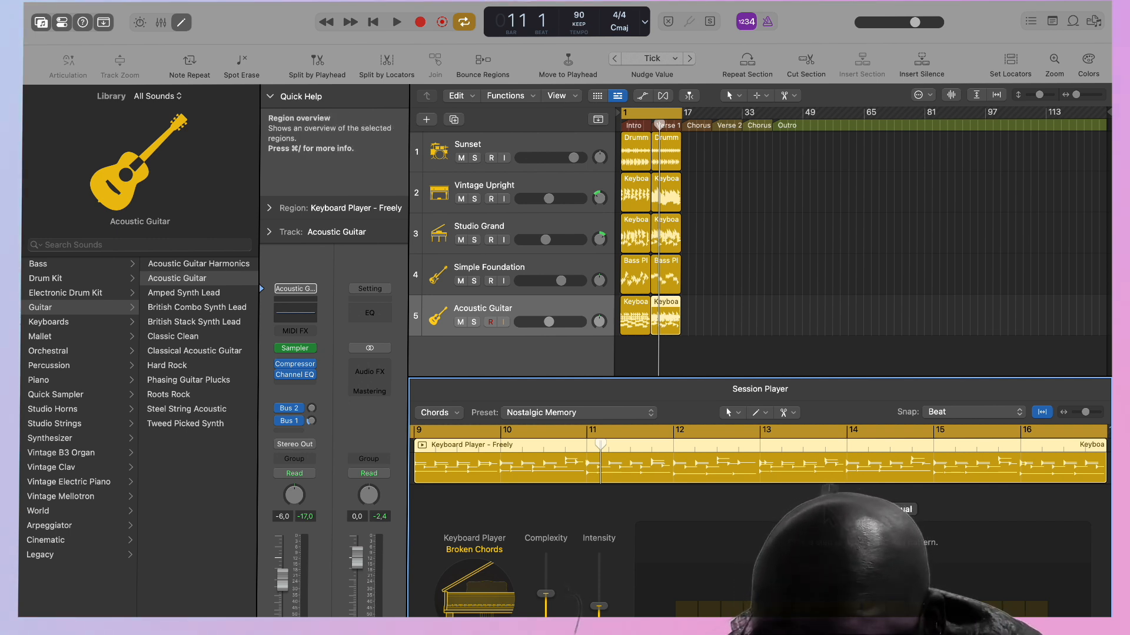
{"action": "left_click", "coordinate": [828, 509]}
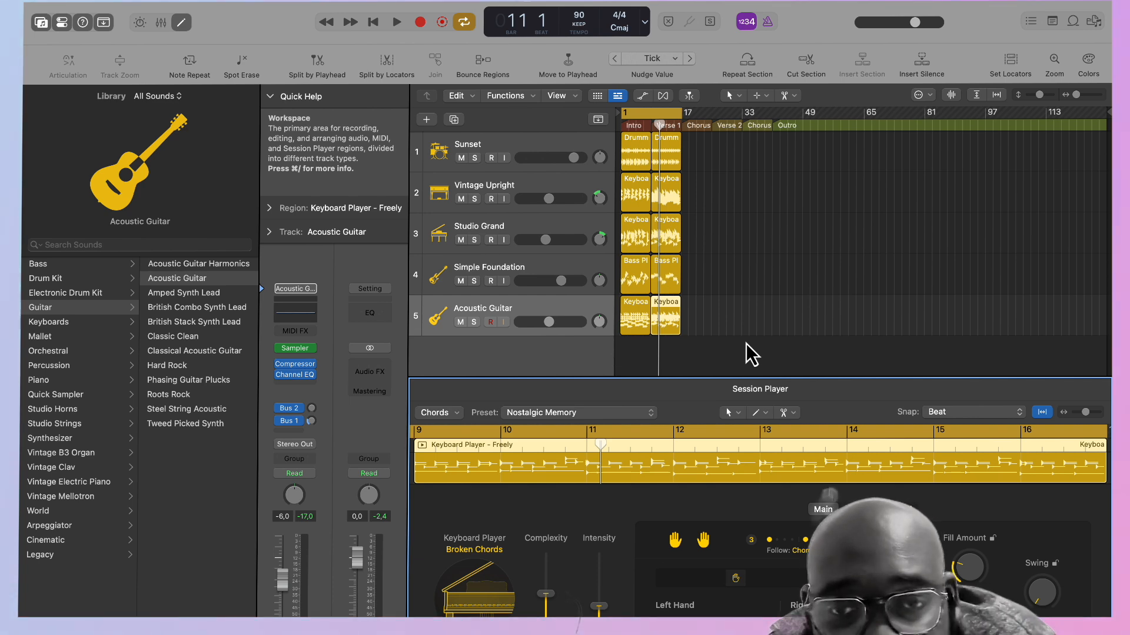
Duplicate the Acoustic Guitar track together with its intro and Verse 1 regions.
{"action": "left_click", "coordinate": [518, 308]}
{"action": "key", "text": "super+d"}
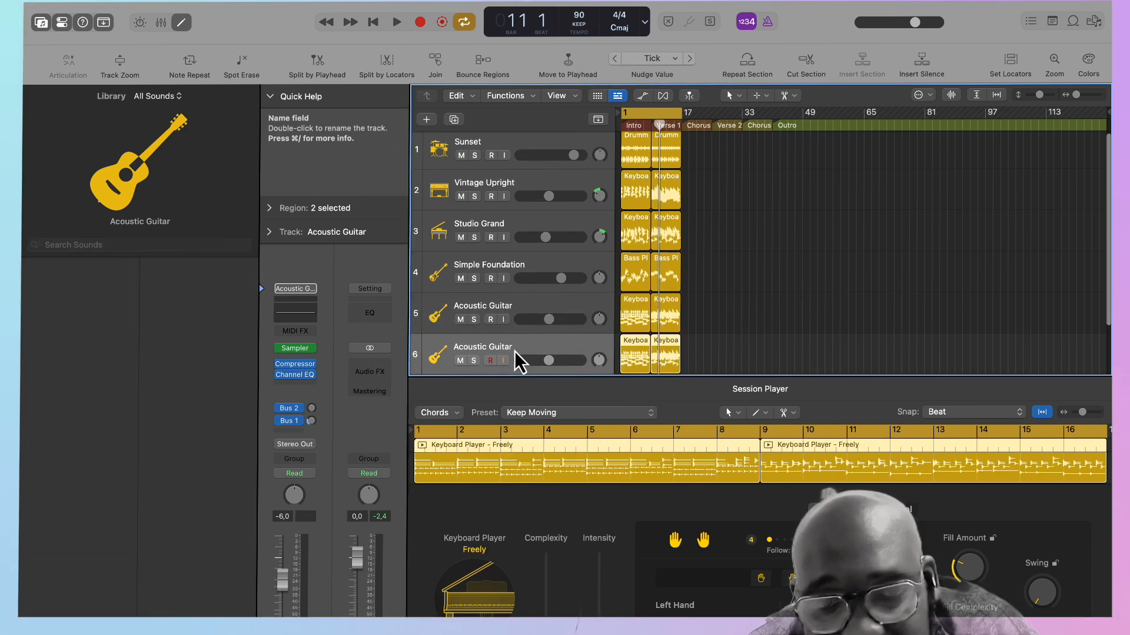
{"action": "scroll", "coordinate": [631, 315], "scroll_direction": "down", "scroll_amount": 3}
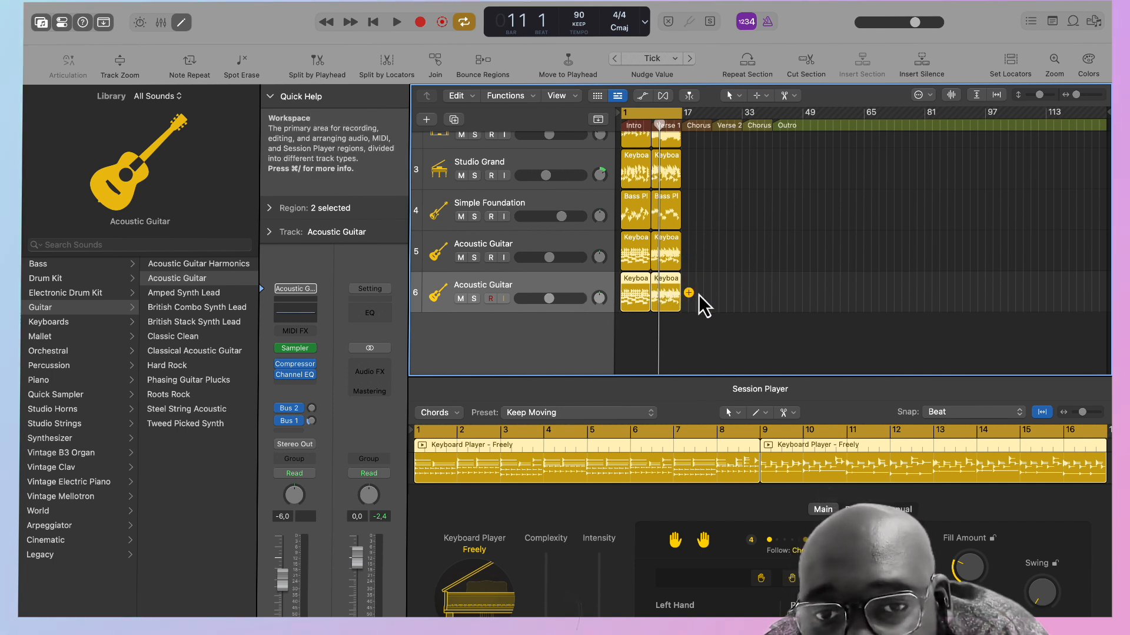
{"action": "left_click", "coordinate": [685, 324]}
{"action": "left_click", "coordinate": [631, 303]}
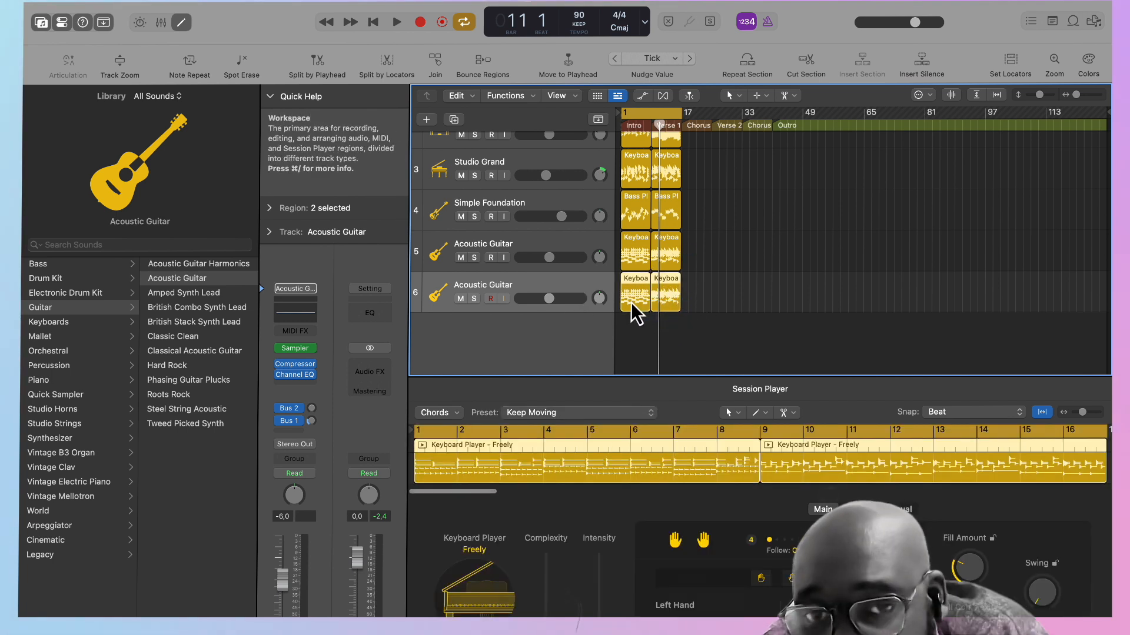
{"action": "left_click", "coordinate": [634, 286]}
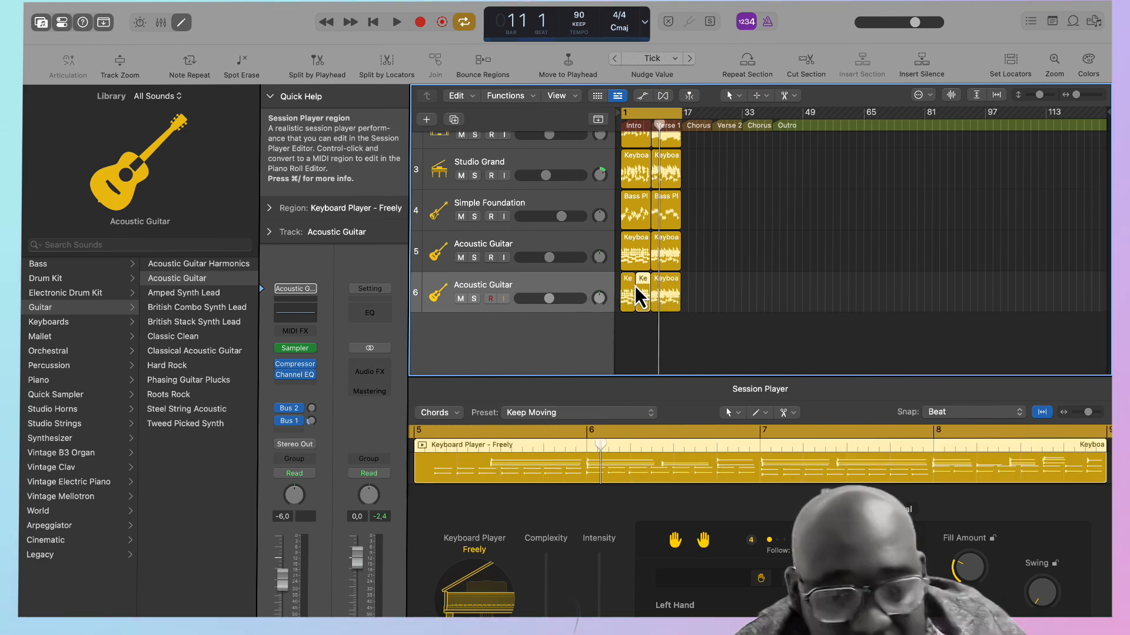
{"action": "key", "text": "super+z"}
Convert both regions on the duplicated Acoustic Guitar track to MIDI and try adjusting a single intro note in the Piano Roll.
{"action": "right_click", "coordinate": [634, 286]}
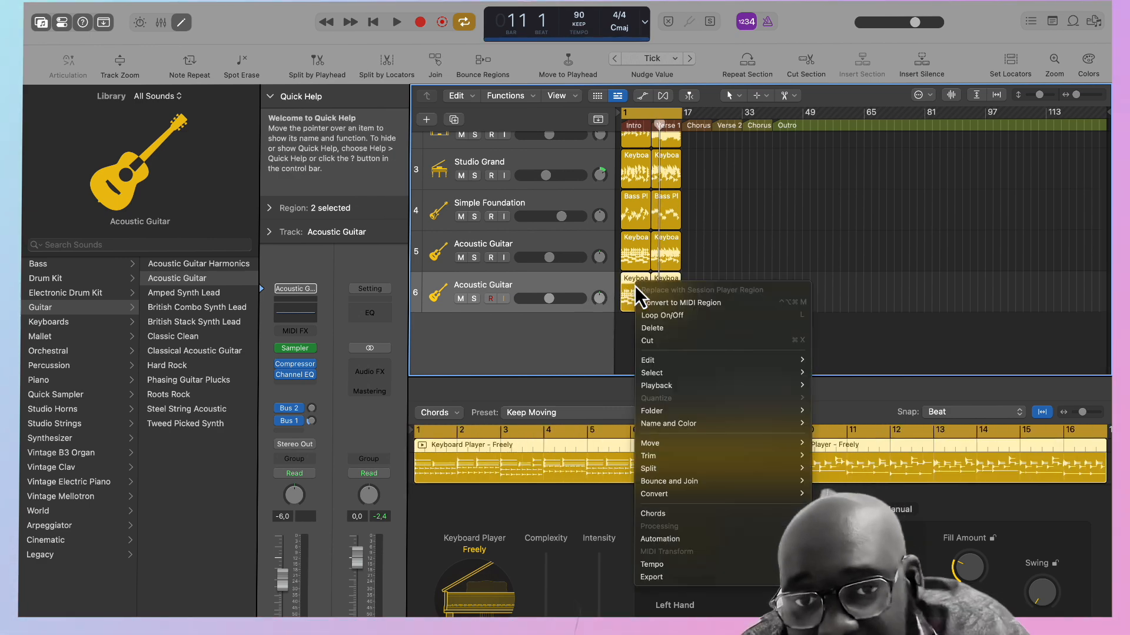
{"action": "left_click", "coordinate": [680, 304]}
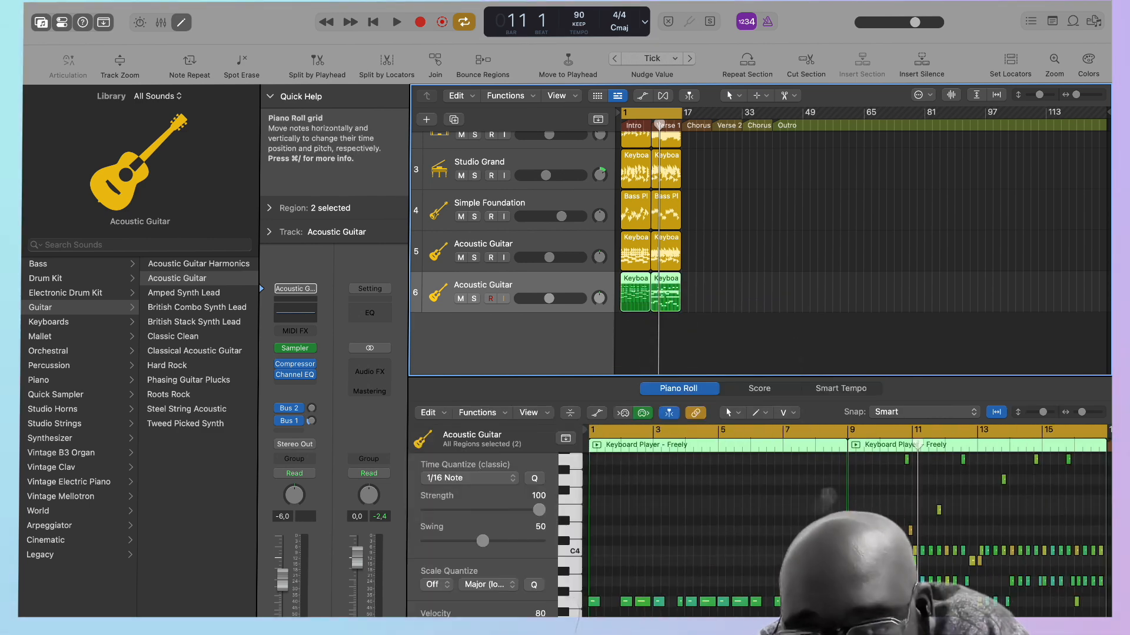
{"action": "left_click", "coordinate": [639, 602]}
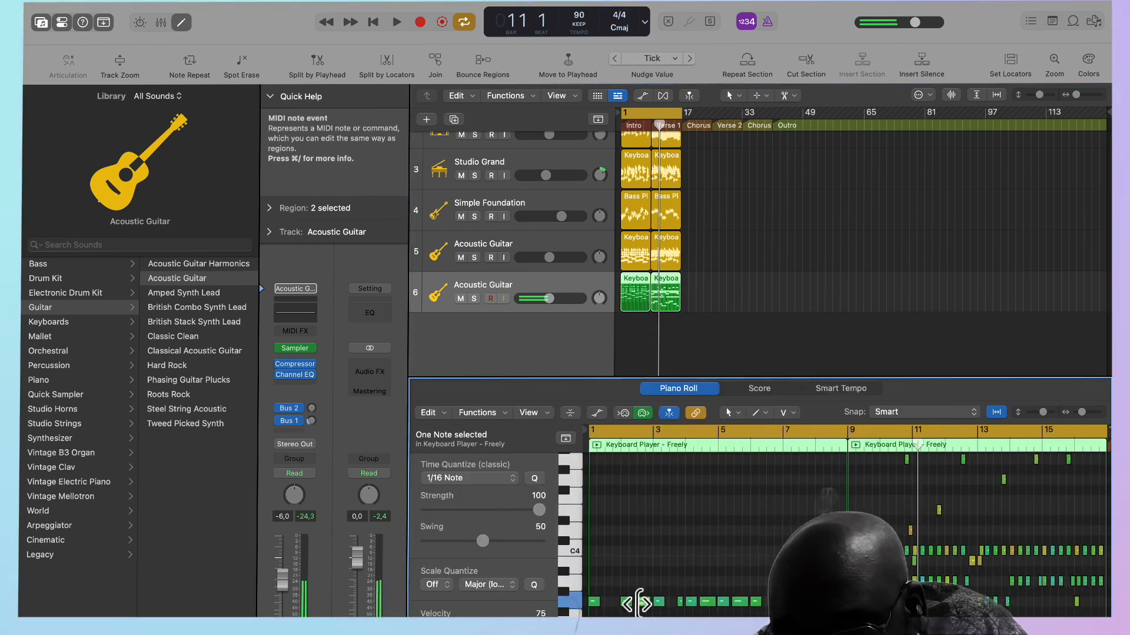
{"action": "mouse_move", "coordinate": [641, 602]}
{"action": "left_mouse_down"}
{"action": "mouse_move", "coordinate": [641, 582]}
{"action": "mouse_move", "coordinate": [643, 605]}
{"action": "left_mouse_up"}
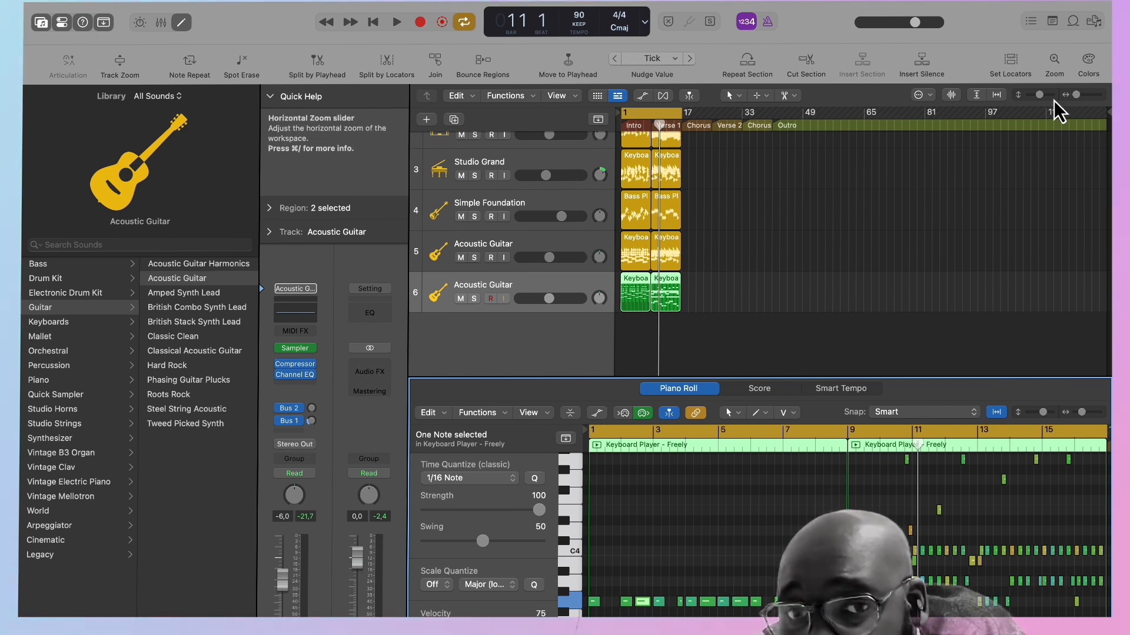
Replace both MIDI regions on the duplicated Acoustic Guitar track with Session Player regions.
{"action": "left_click_drag", "start_coordinate": [707, 323], "coordinate": [630, 295]}
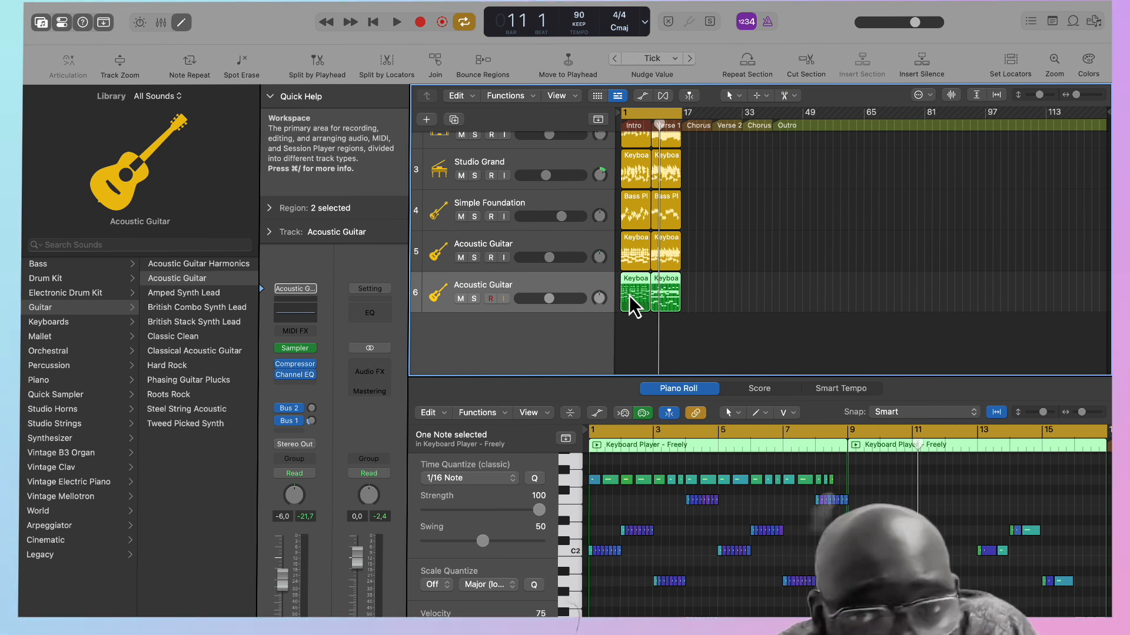
{"action": "right_click", "coordinate": [630, 296]}
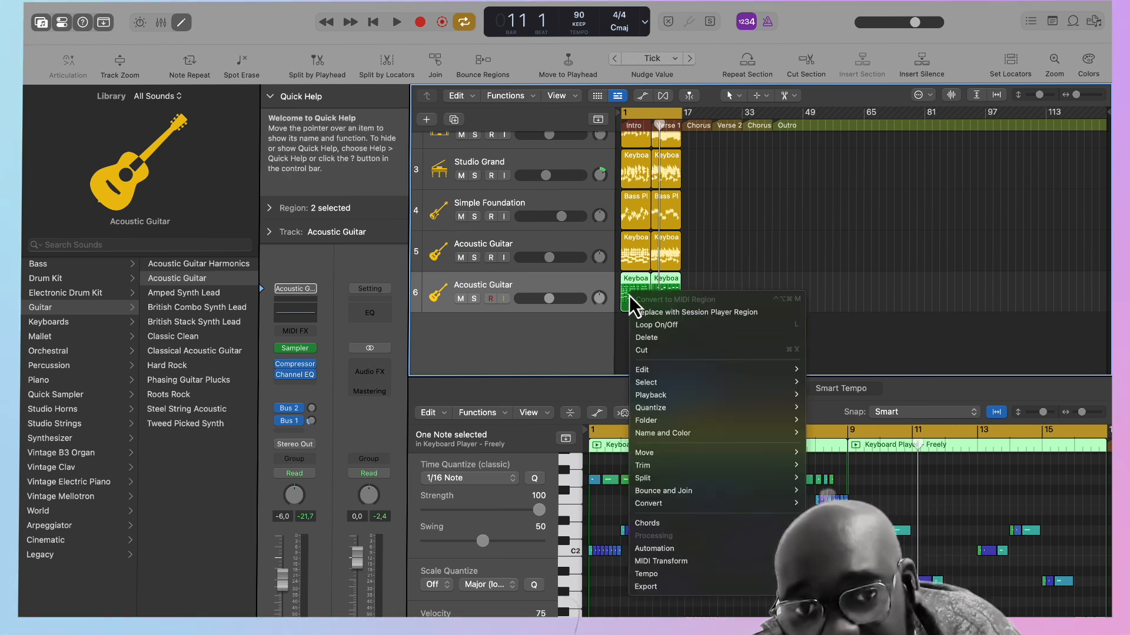
{"action": "left_click", "coordinate": [716, 315]}
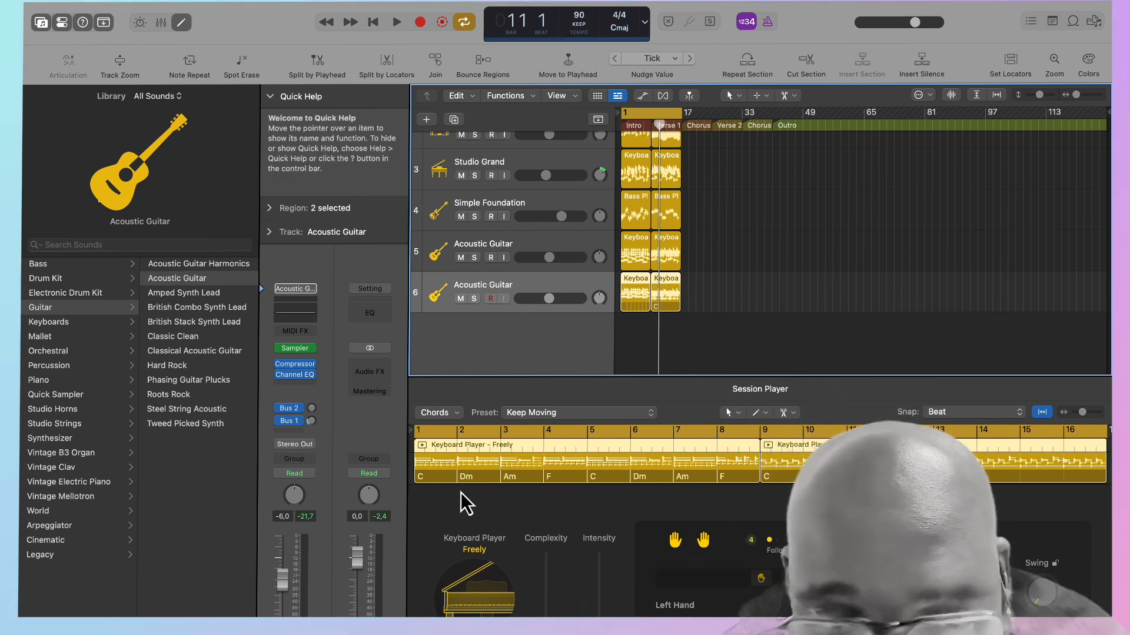
Examine the Am chord's settings in the duplicated guitar region and the chord progression options for the original Acoustic Guitar intro region.
{"action": "left_click", "coordinate": [436, 476]}
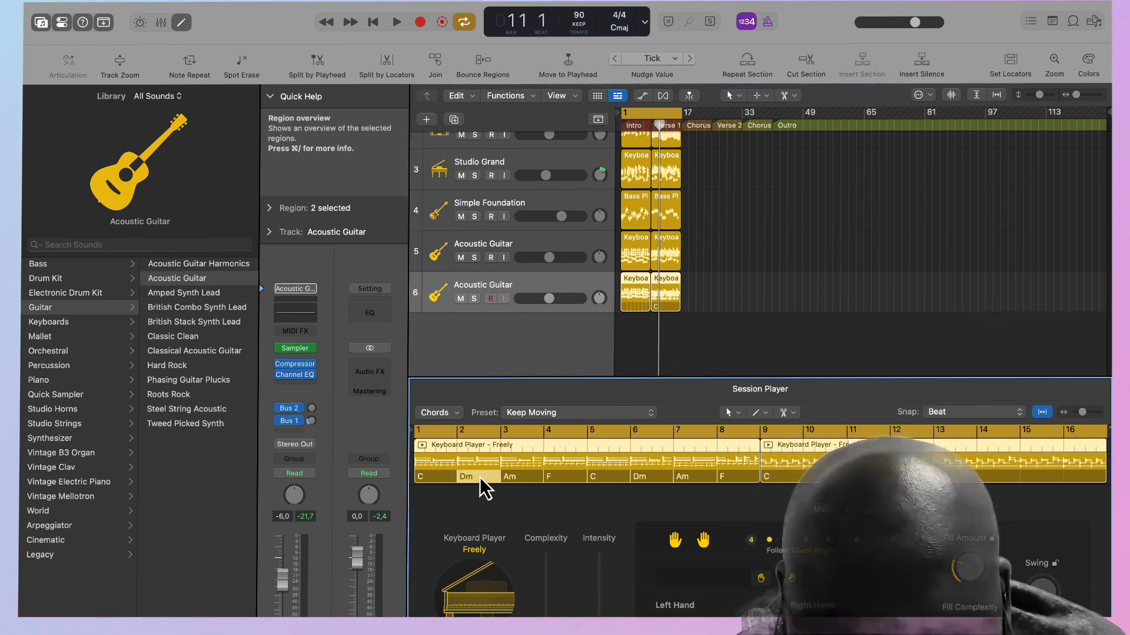
{"action": "double_click", "coordinate": [528, 481]}
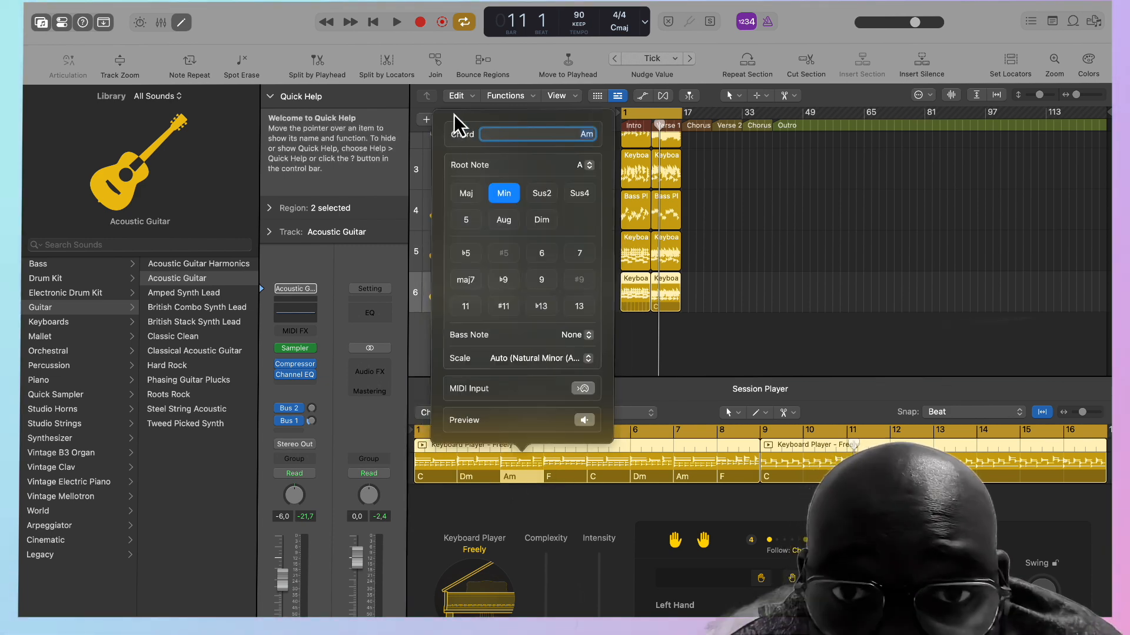
{"action": "left_click", "coordinate": [767, 261]}
{"action": "left_click", "coordinate": [630, 239]}
{"action": "left_click", "coordinate": [459, 412]}
{"action": "mouse_move", "coordinate": [469, 430]}
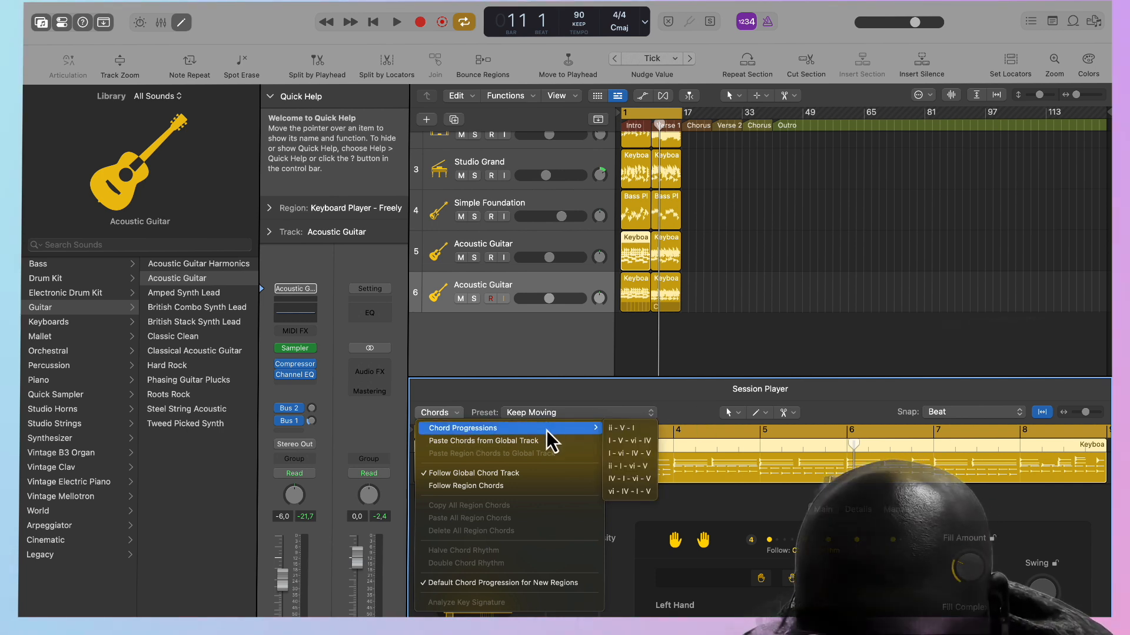
{"action": "mouse_move", "coordinate": [565, 429]}
{"action": "left_click", "coordinate": [649, 397]}
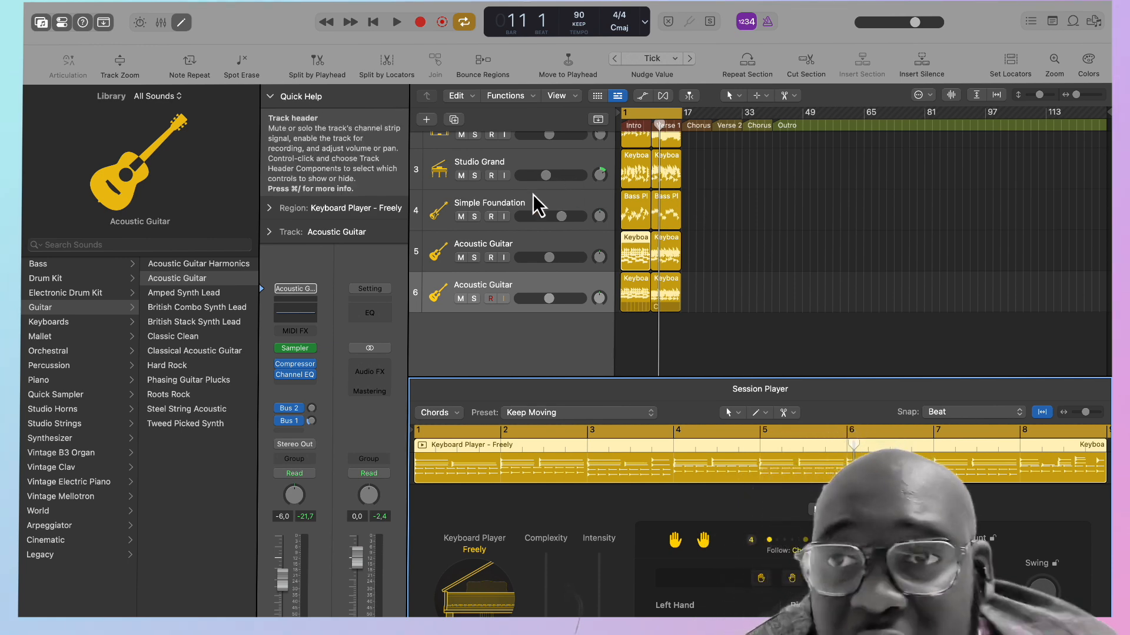
Show the global tracks and examine the settings and root note choices of the first intro chord in the Chord track.
{"action": "scroll", "coordinate": [539, 191], "scroll_direction": "up", "scroll_amount": 3}
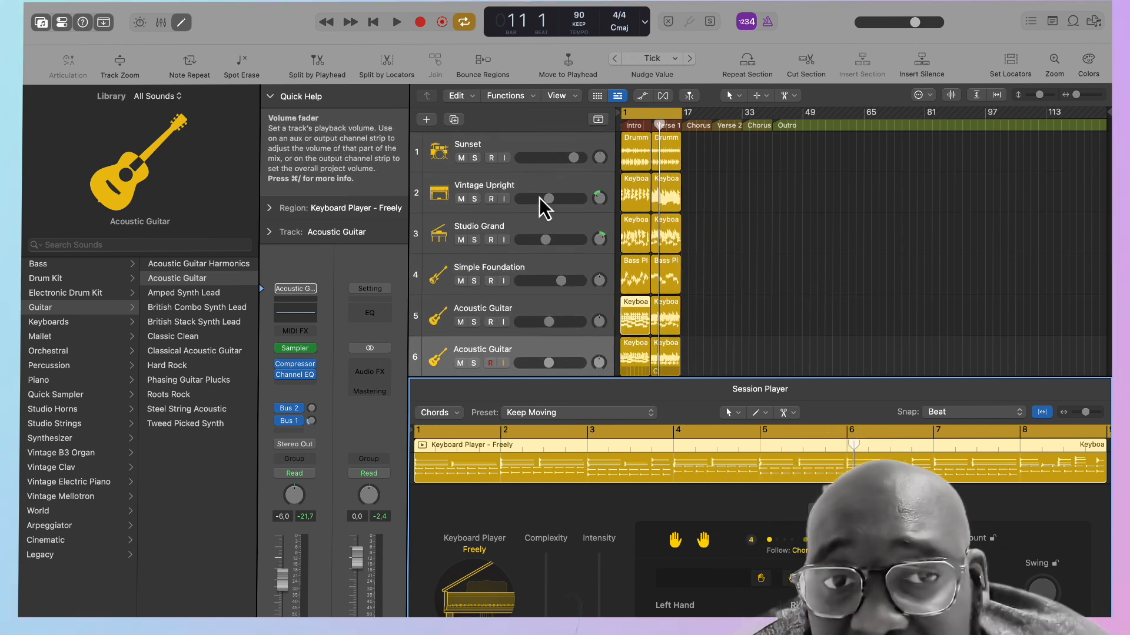
{"action": "left_click", "coordinate": [598, 119]}
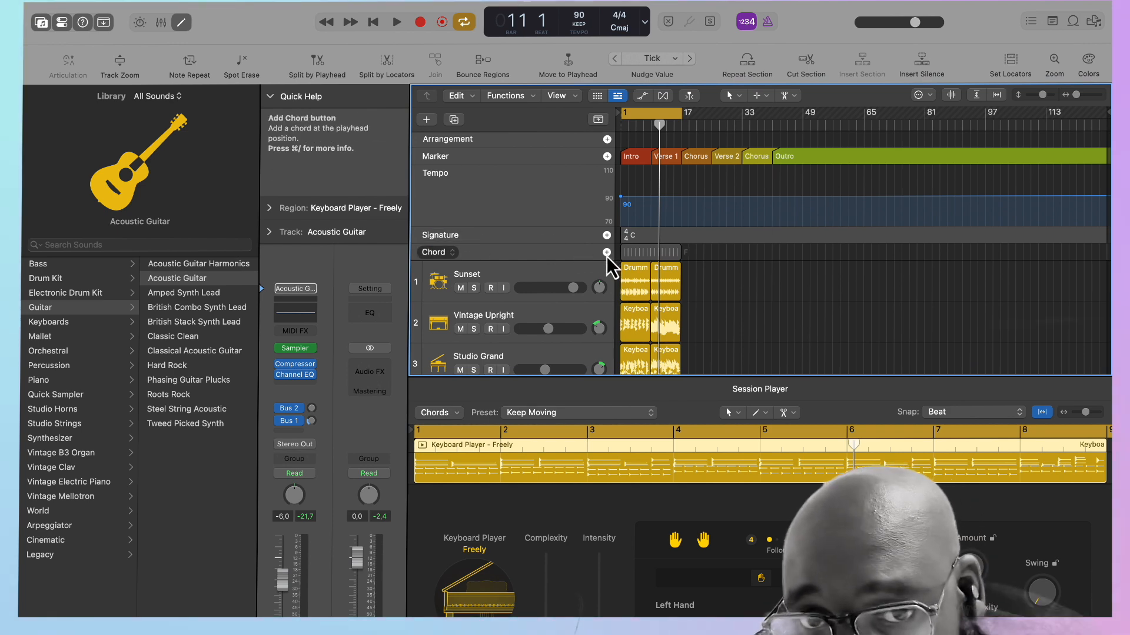
{"action": "left_click_drag", "start_coordinate": [1075, 94], "coordinate": [1088, 90]}
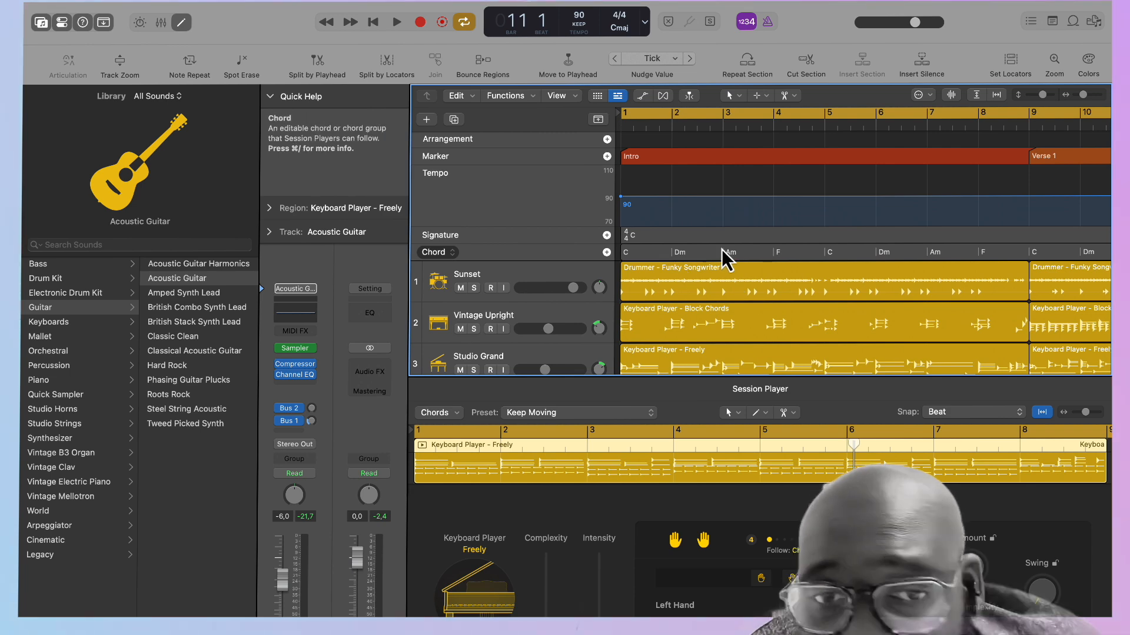
{"action": "left_click", "coordinate": [623, 252]}
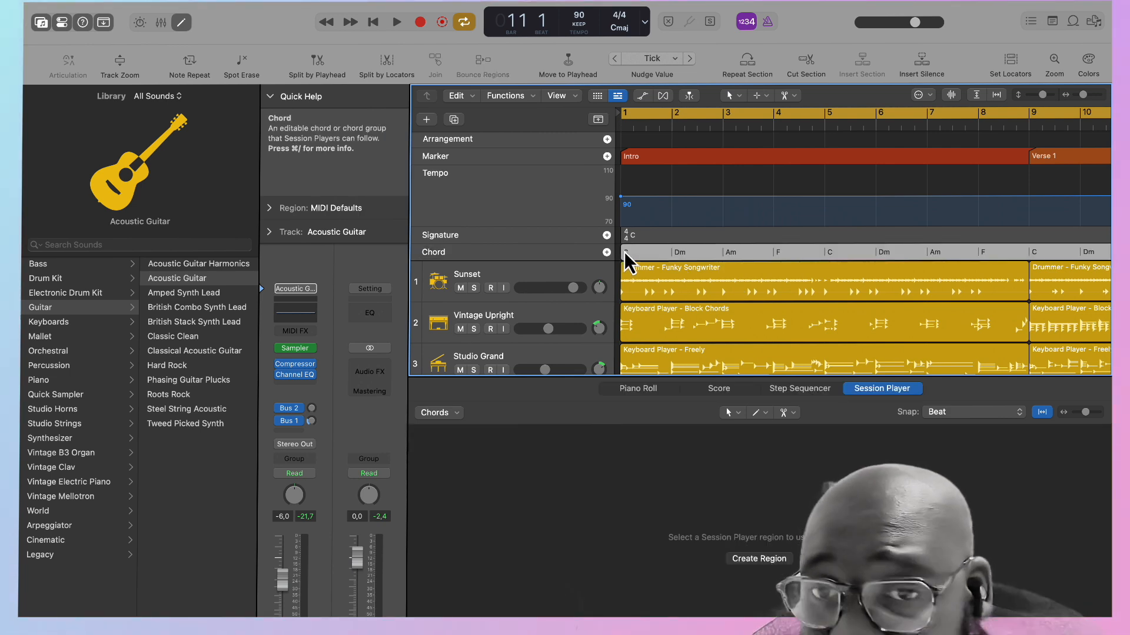
{"action": "left_click", "coordinate": [626, 253]}
{"action": "double_click", "coordinate": [636, 259]}
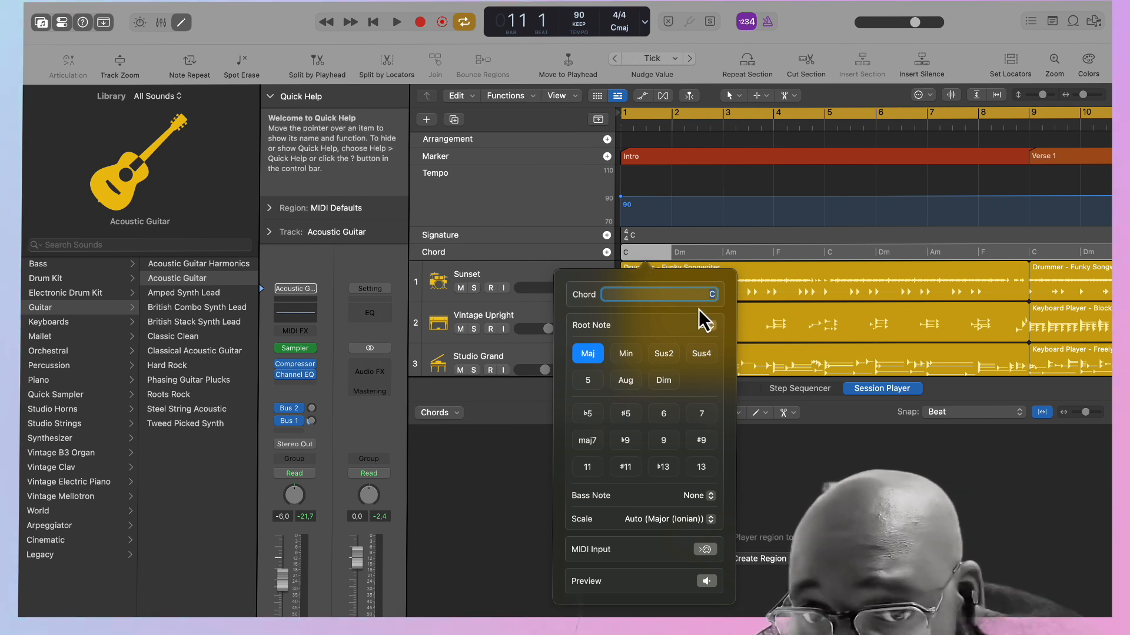
{"action": "left_click", "coordinate": [709, 327]}
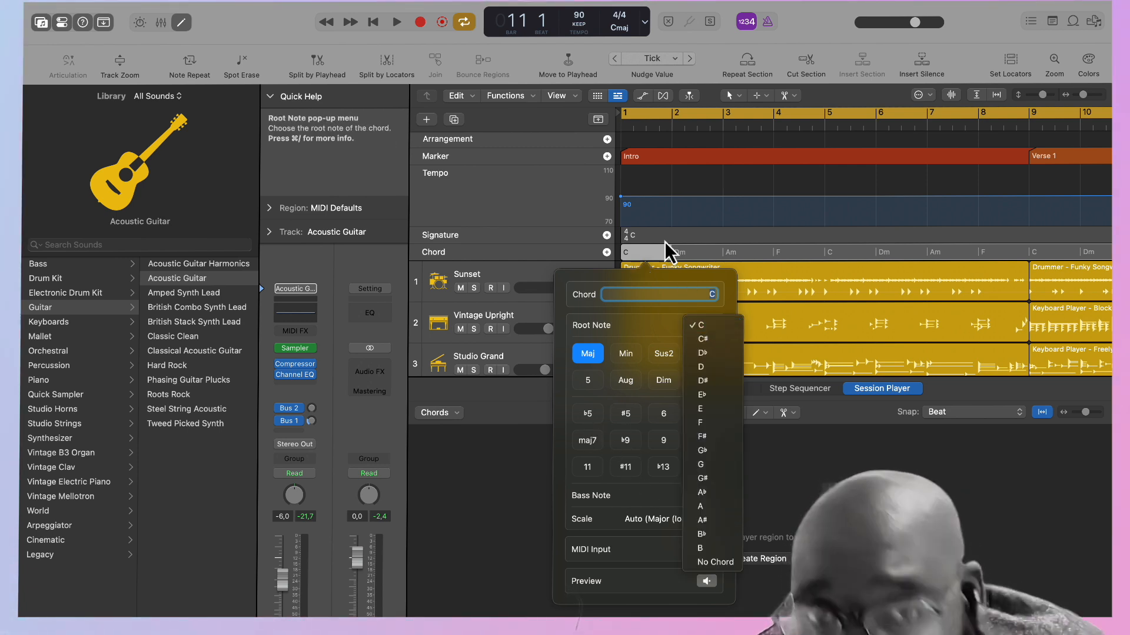
{"action": "left_click", "coordinate": [605, 277]}
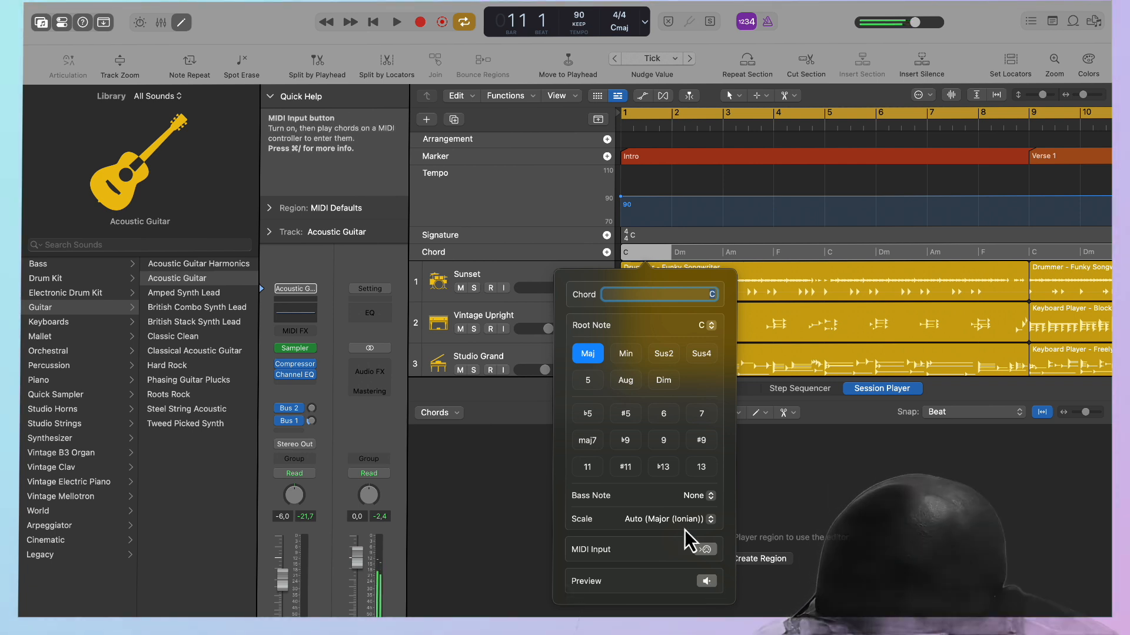
Try the first intro chord as Caug, restore it to C major and hide the global tracks.
{"action": "left_click", "coordinate": [630, 415]}
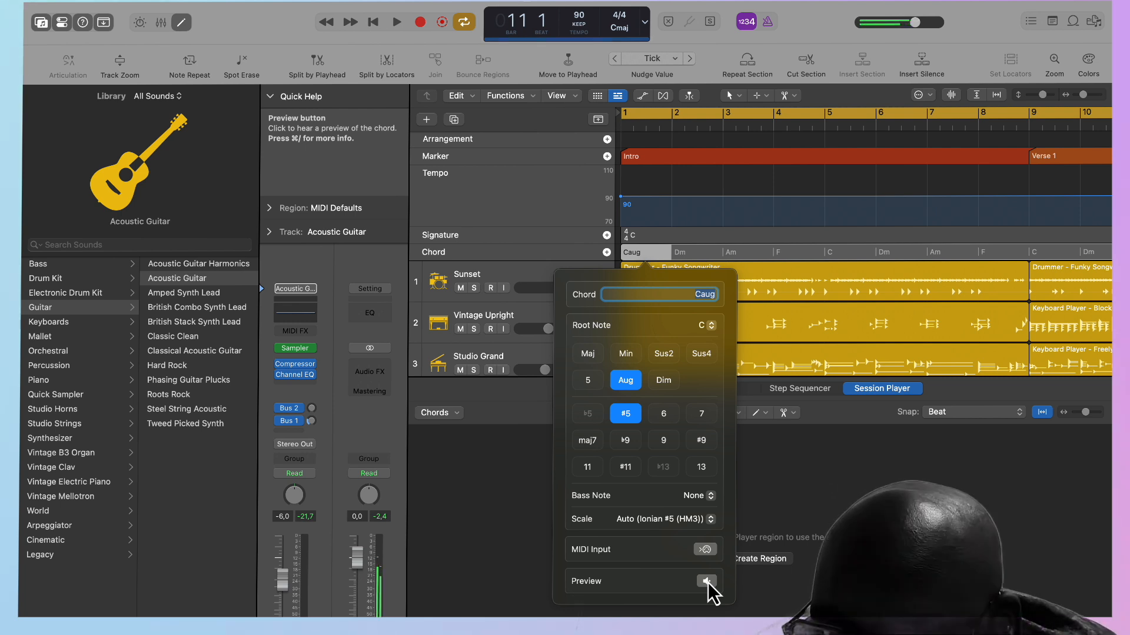
{"action": "left_click", "coordinate": [621, 380]}
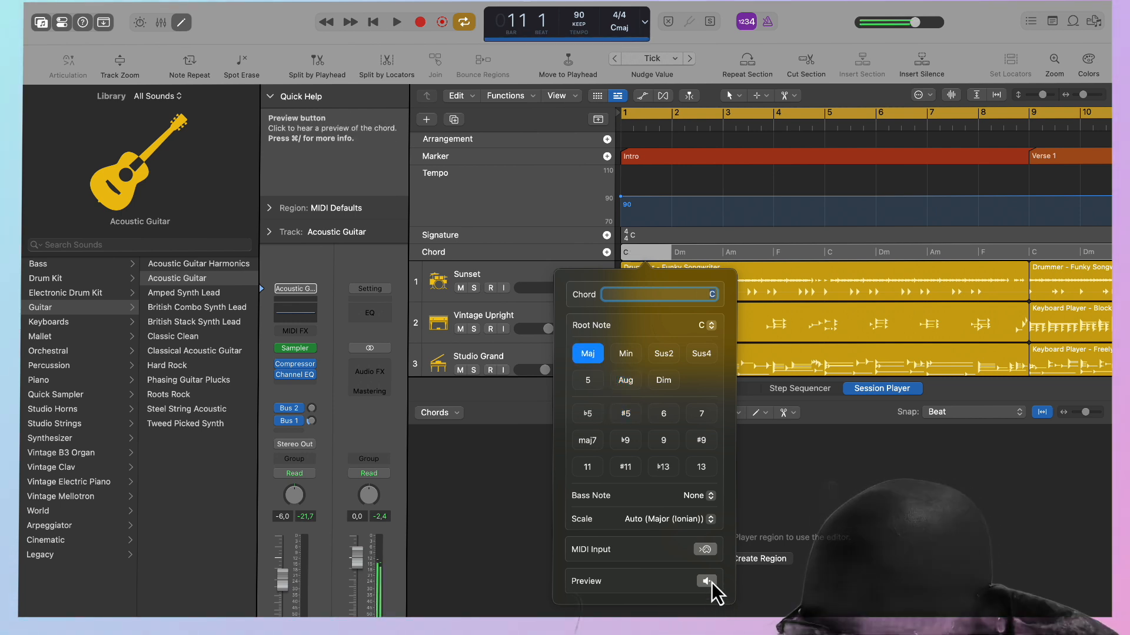
{"action": "left_click", "coordinate": [835, 611]}
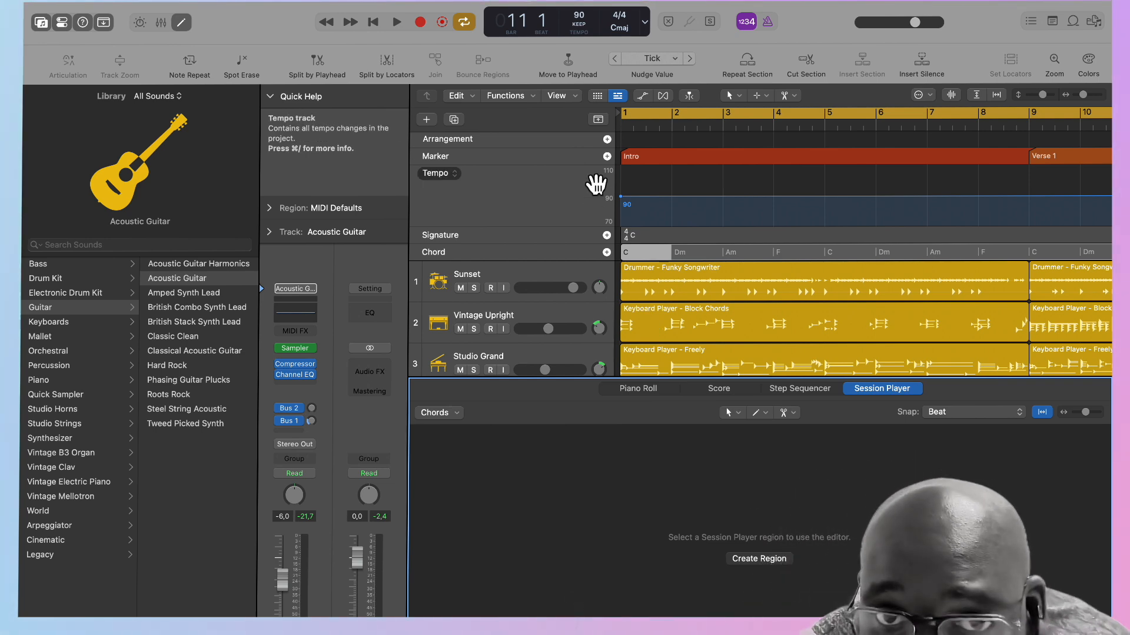
{"action": "left_click", "coordinate": [598, 120]}
Copy the Verse 1 regions of all six tracks to both Choruses, Verse 2 and the Outro, and extend the cycle range to bar 49.
{"action": "scroll", "coordinate": [701, 290], "scroll_direction": "down", "scroll_amount": 8}
{"action": "scroll", "coordinate": [700, 289], "scroll_direction": "up", "scroll_amount": 4}
{"action": "scroll", "coordinate": [700, 290], "scroll_direction": "down", "scroll_amount": 3}
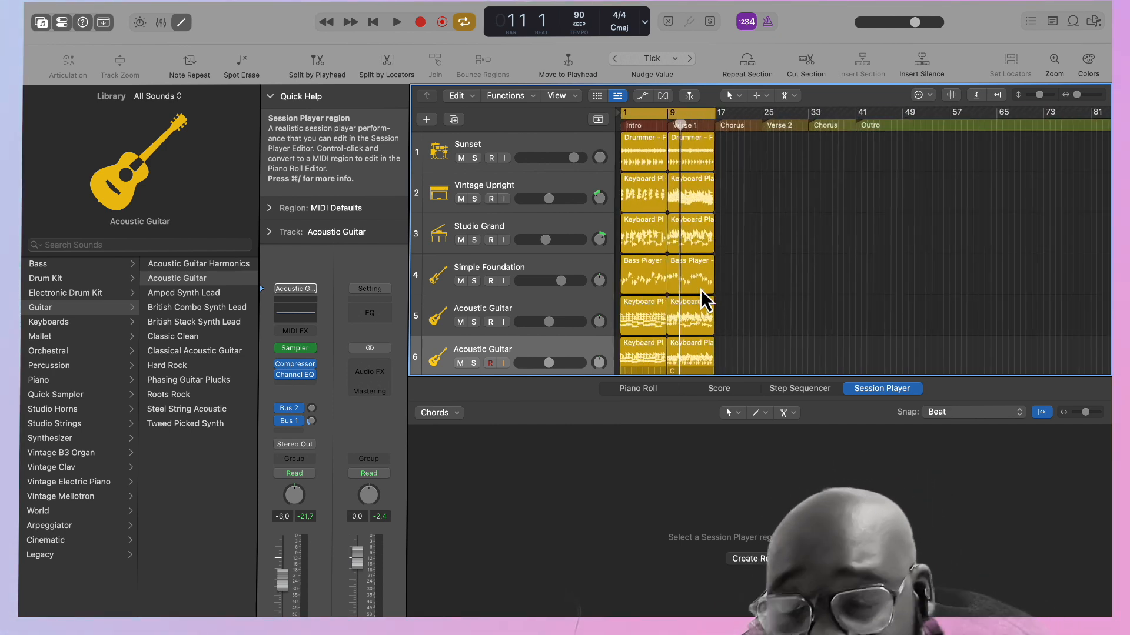
{"action": "scroll", "coordinate": [700, 289], "scroll_direction": "down", "scroll_amount": 3}
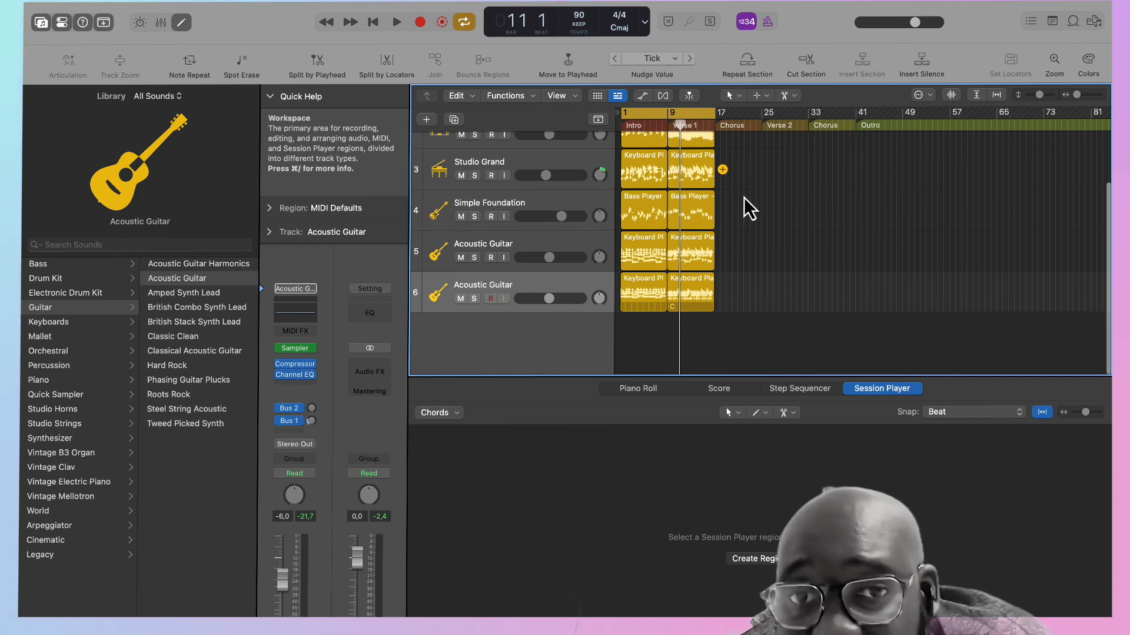
{"action": "left_click_drag", "start_coordinate": [701, 327], "coordinate": [684, 76]}
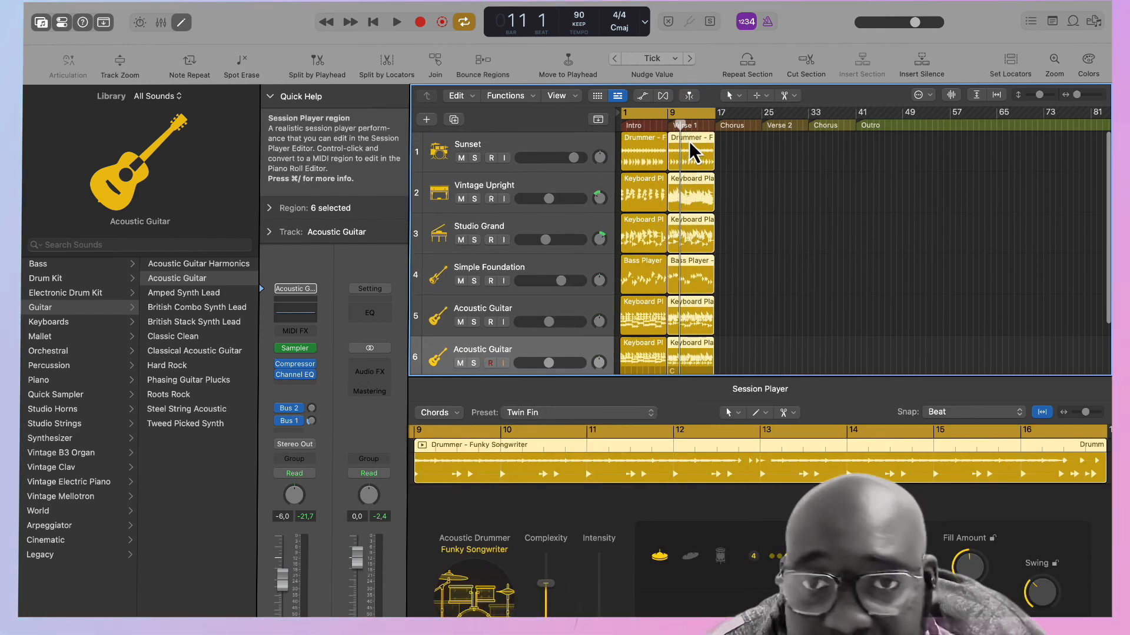
{"action": "left_click_drag", "start_coordinate": [691, 139], "coordinate": [882, 139]}
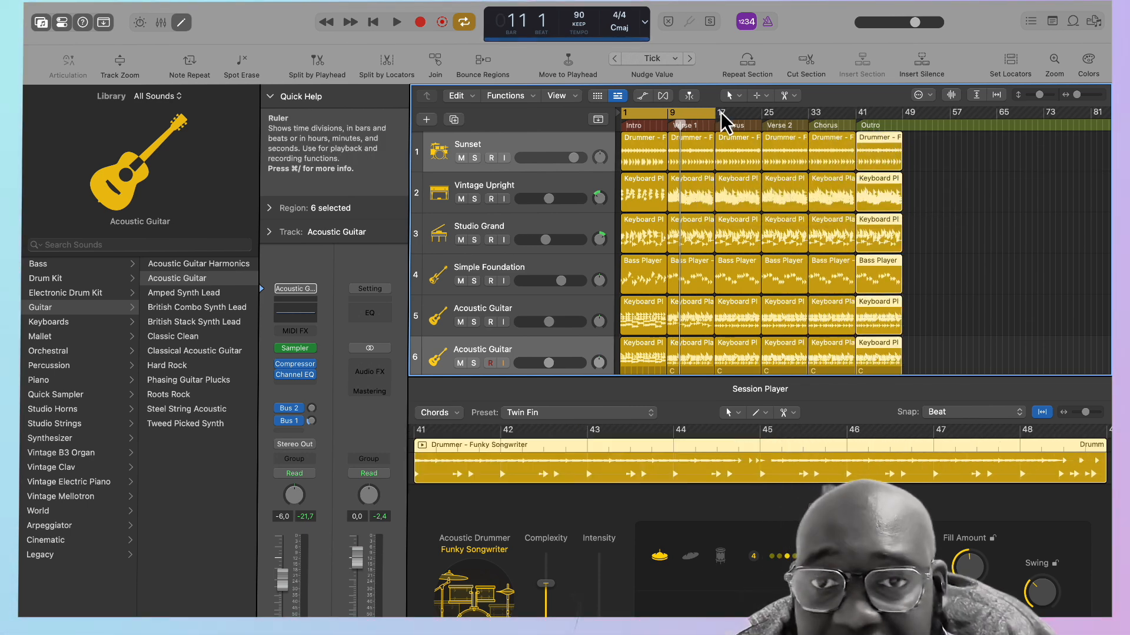
{"action": "left_click_drag", "start_coordinate": [715, 111], "coordinate": [902, 118]}
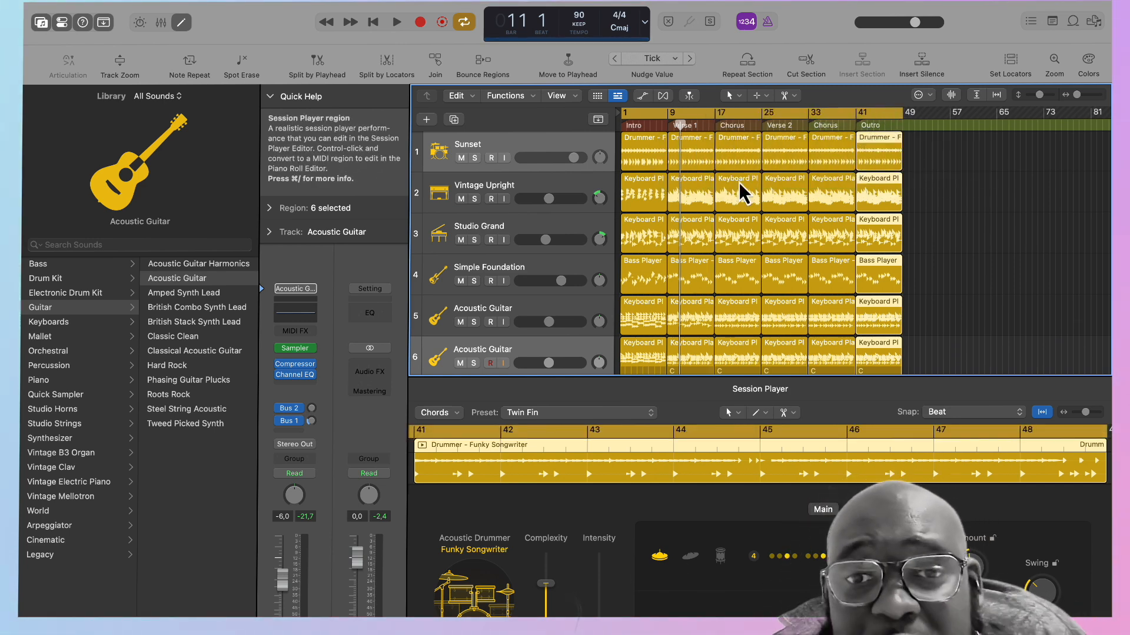
{"action": "scroll", "coordinate": [742, 193], "scroll_direction": "down", "scroll_amount": 3}
{"action": "scroll", "coordinate": [743, 193], "scroll_direction": "up", "scroll_amount": 3}
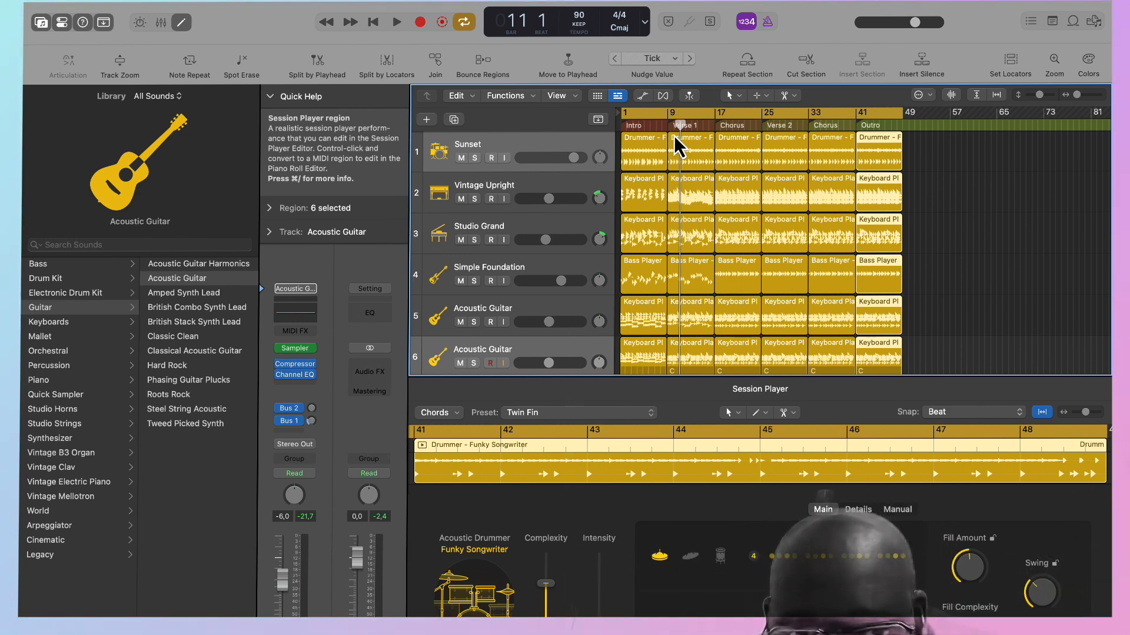
Mute the intro regions on the Sunset, Vintage Upright and Simple Foundation tracks.
{"action": "left_click", "coordinate": [640, 143]}
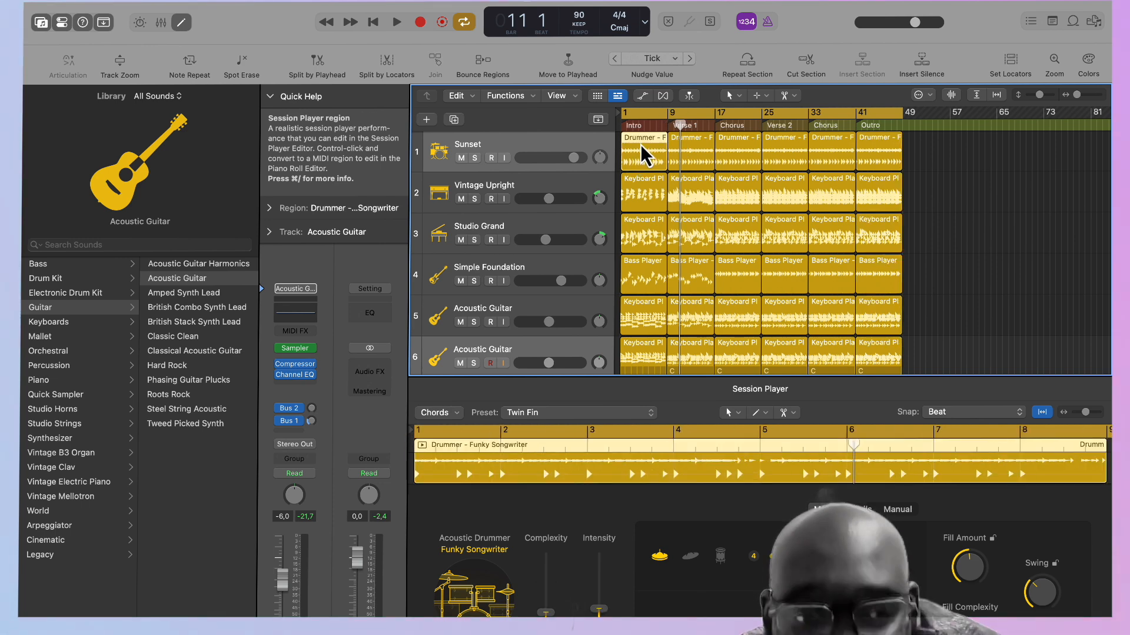
{"action": "key", "text": "ctrl+m"}
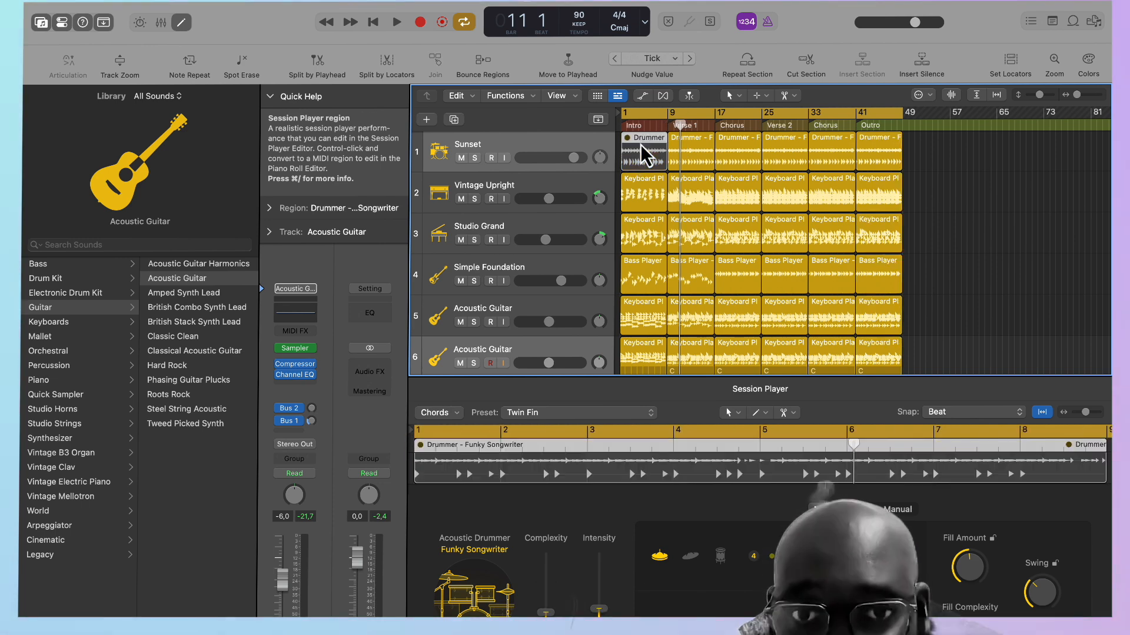
{"action": "left_click", "coordinate": [644, 197]}
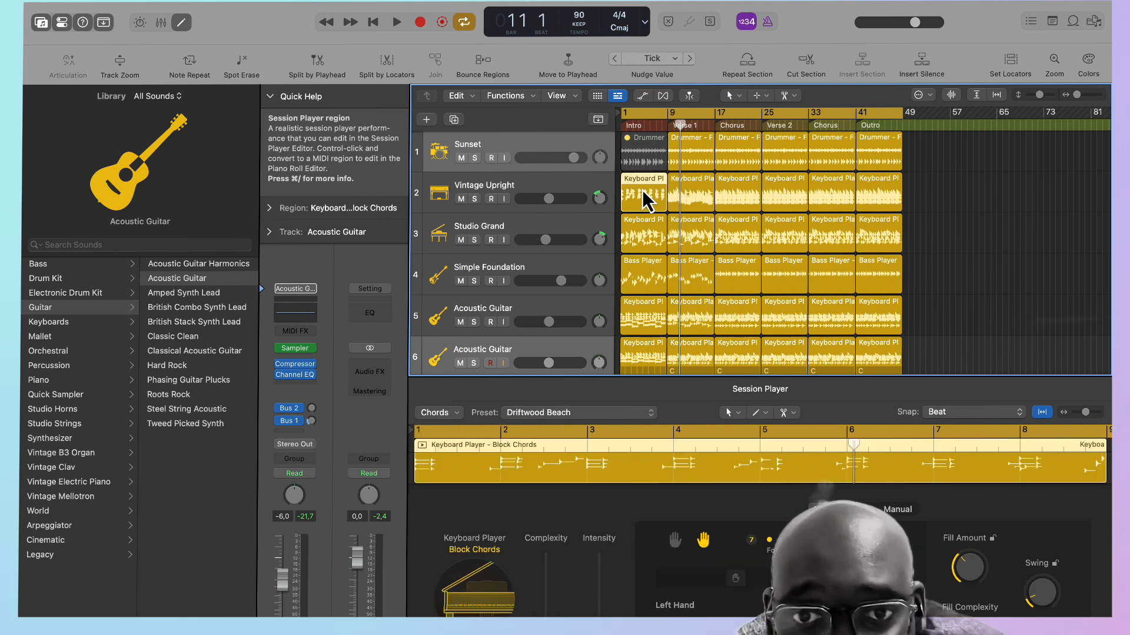
{"action": "key", "text": "ctrl+m"}
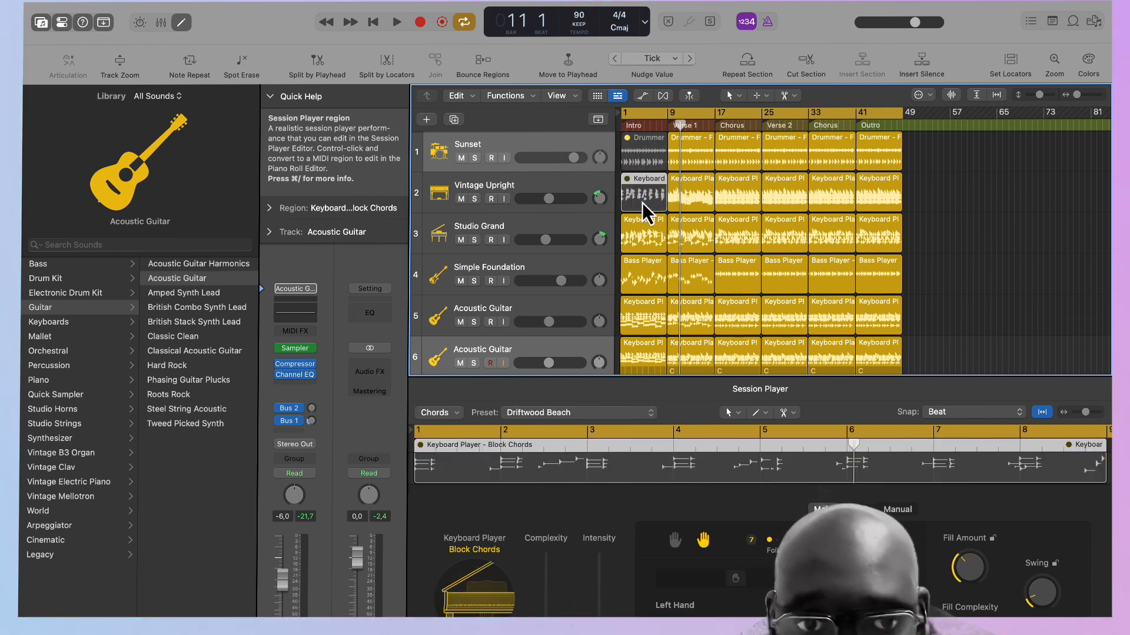
{"action": "left_click", "coordinate": [639, 271]}
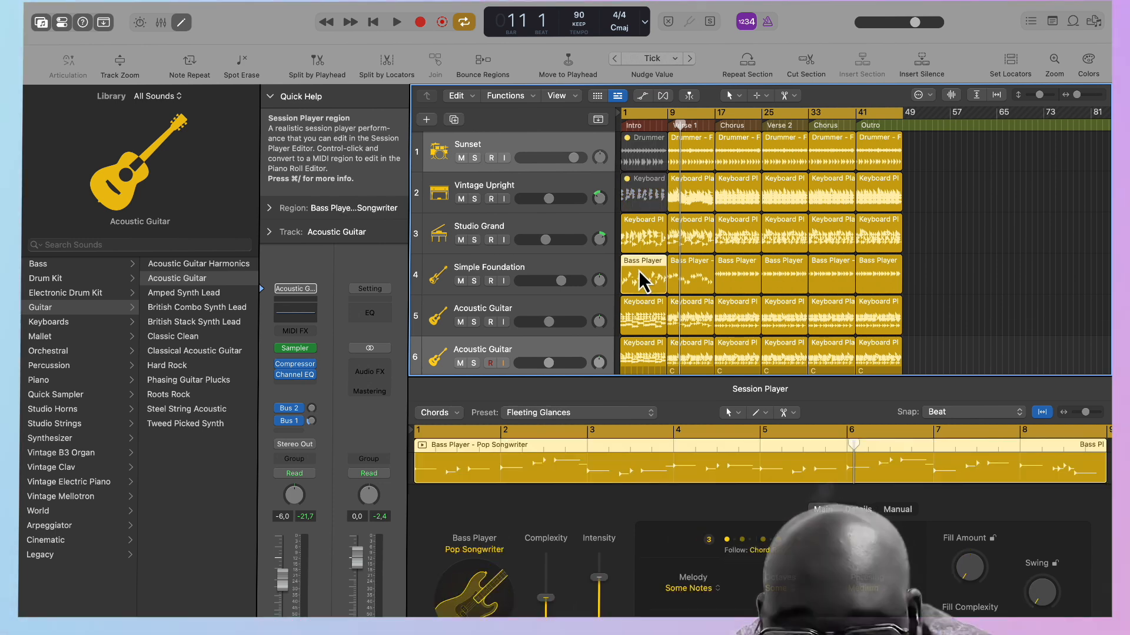
{"action": "key", "text": "ctrl+m"}
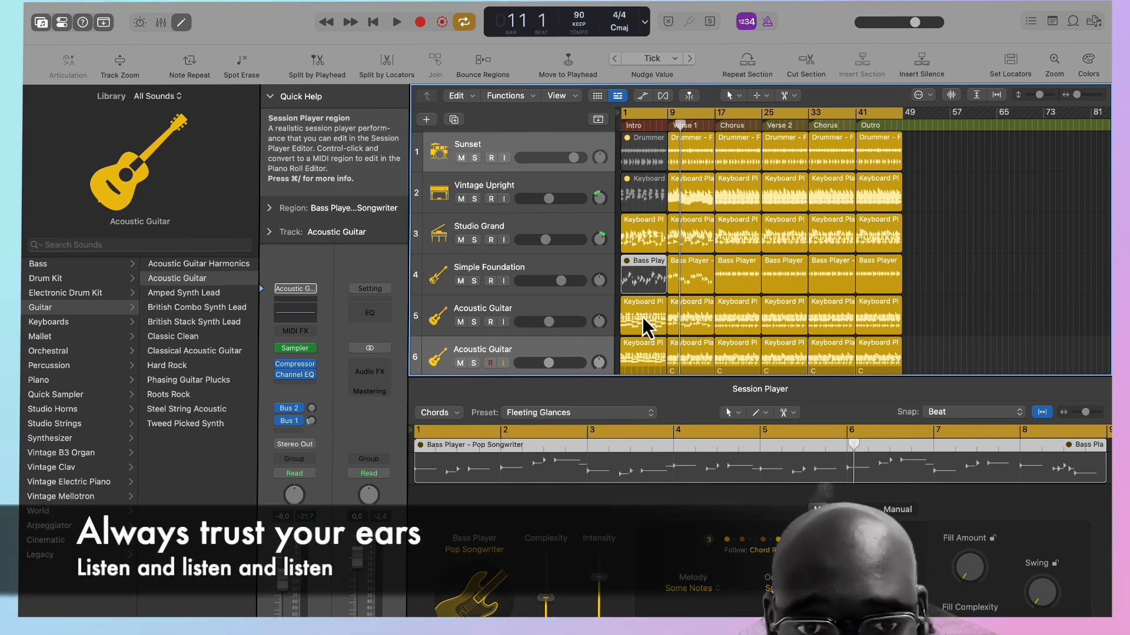
Play the song from the beginning to listen to the reduced intro and its move into Verse 1, selecting the Studio Grand intro region.
{"action": "key", "text": "Return"}
{"action": "key", "text": "space"}
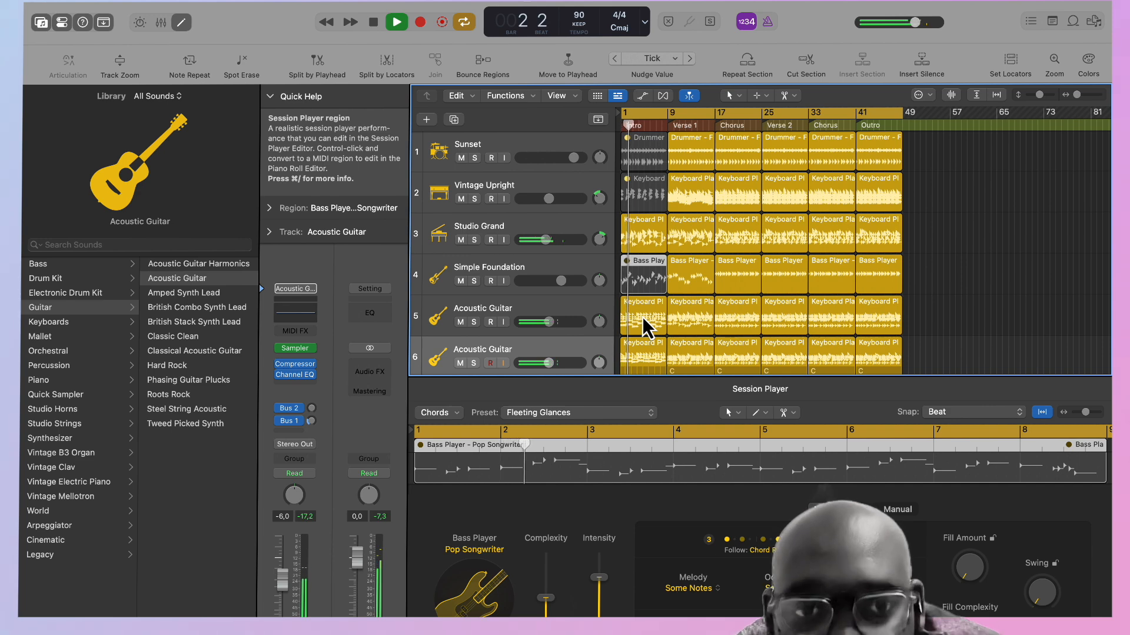
{"action": "scroll", "coordinate": [642, 317], "scroll_direction": "down", "scroll_amount": 3}
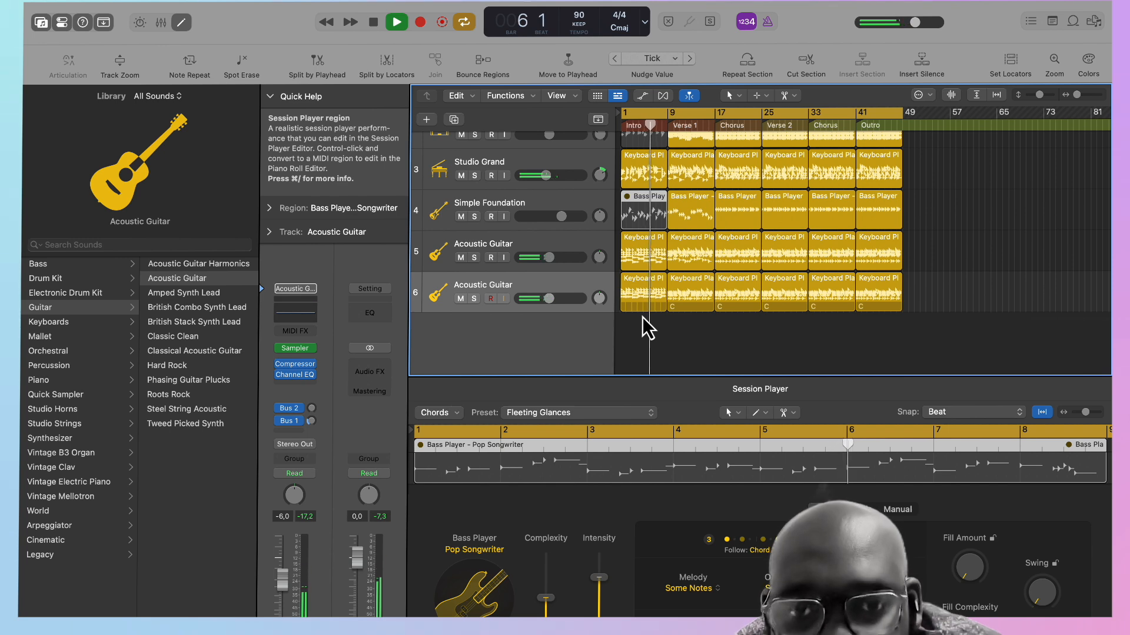
{"action": "scroll", "coordinate": [596, 259], "scroll_direction": "up", "scroll_amount": 3}
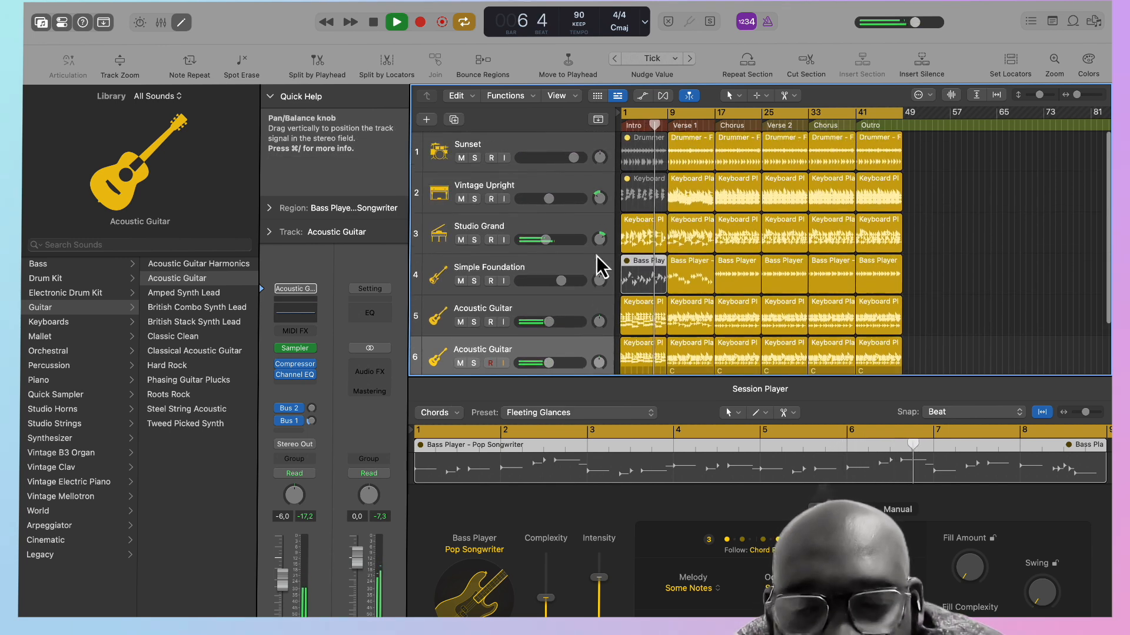
{"action": "left_click", "coordinate": [647, 236]}
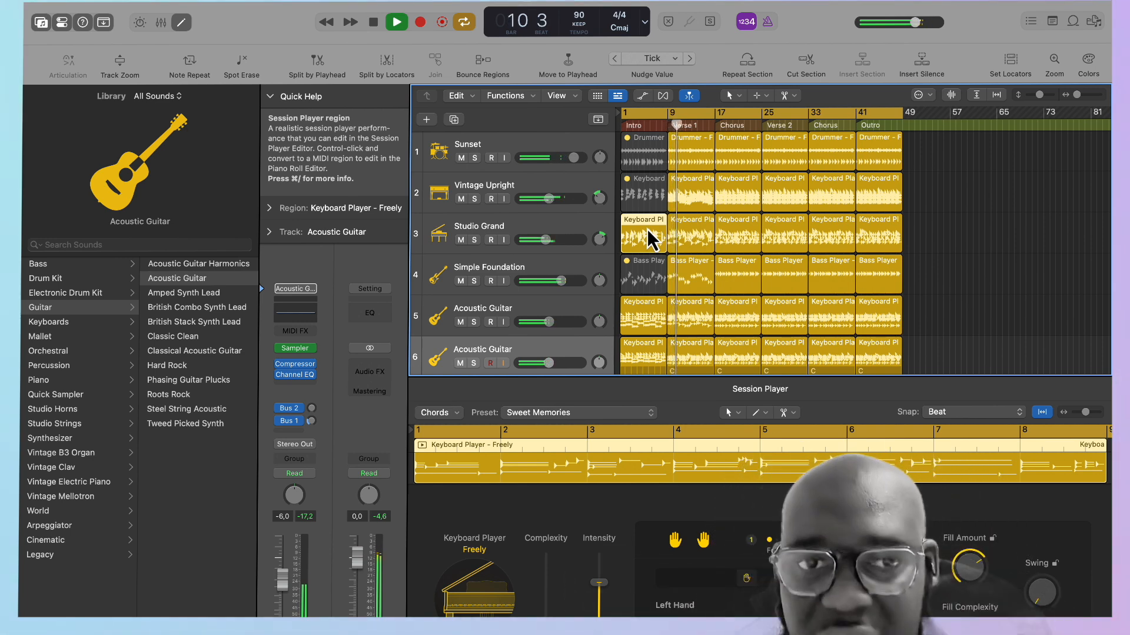
Add a Drummer Session Player track in the percussionist Songwriter style, routed to Stereo Output.
{"action": "scroll", "coordinate": [647, 235], "scroll_direction": "down", "scroll_amount": 3}
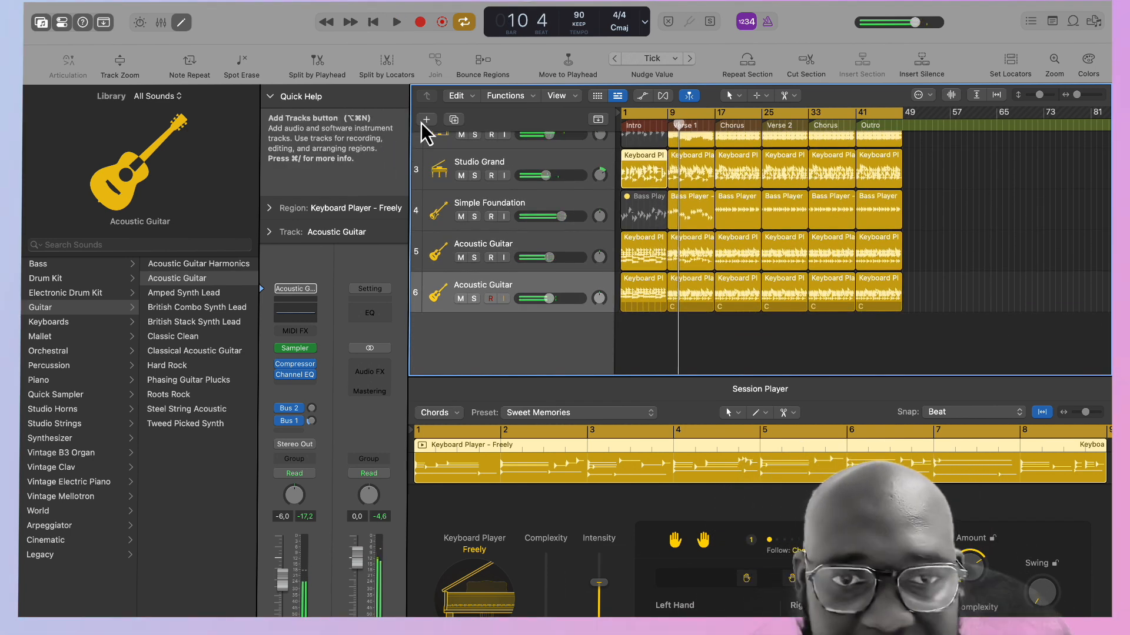
{"action": "left_click", "coordinate": [427, 120]}
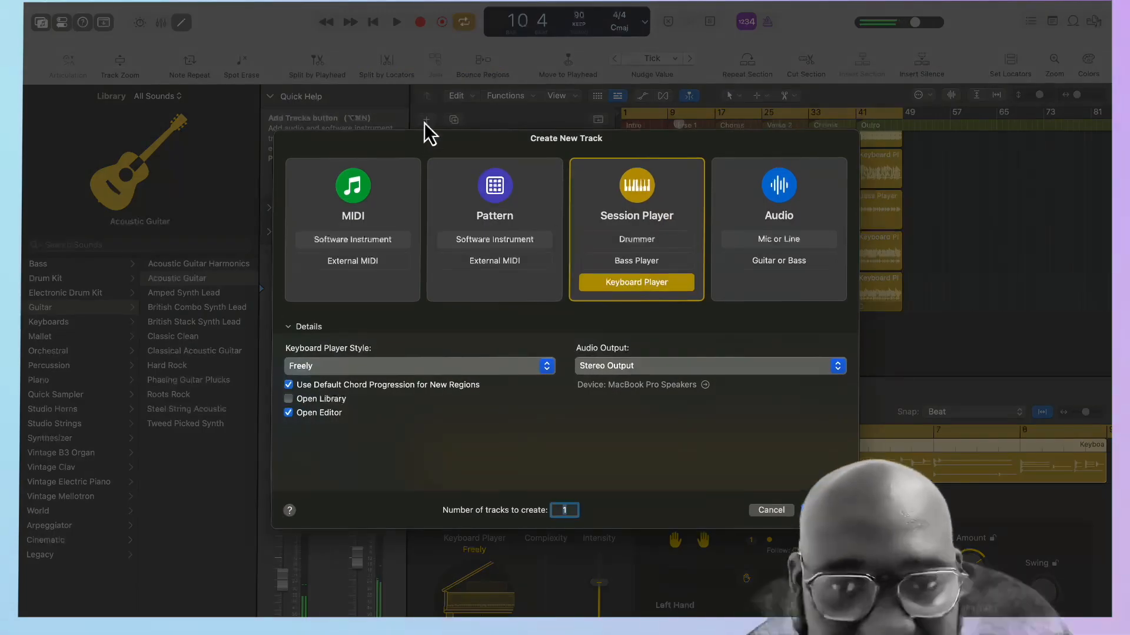
{"action": "left_click", "coordinate": [645, 244]}
{"action": "left_click", "coordinate": [499, 371]}
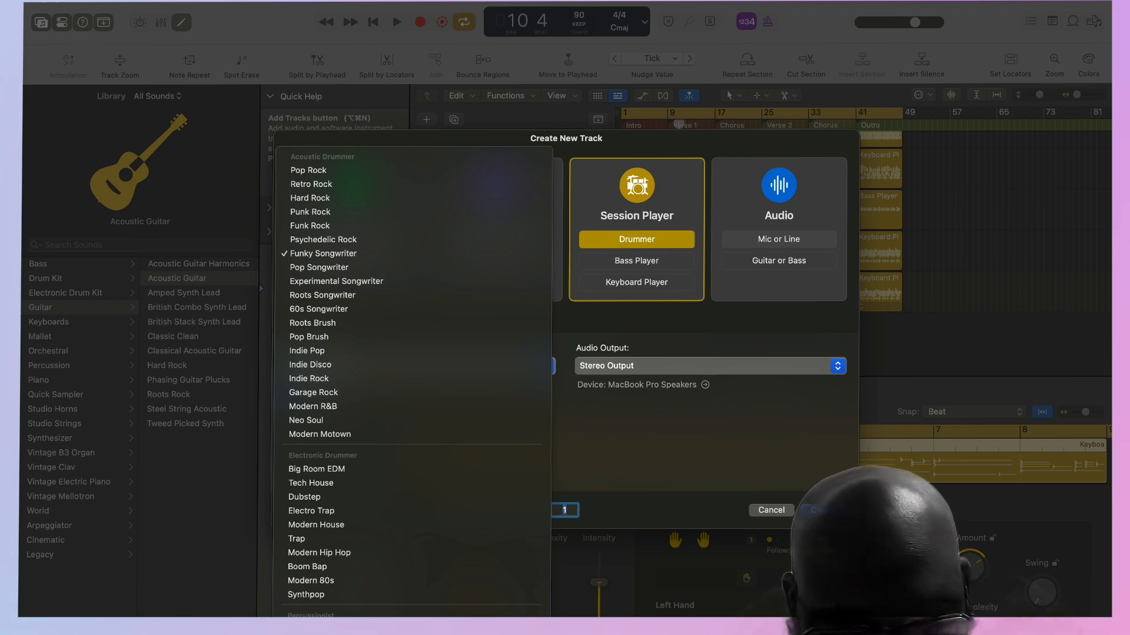
{"action": "left_click", "coordinate": [411, 630]}
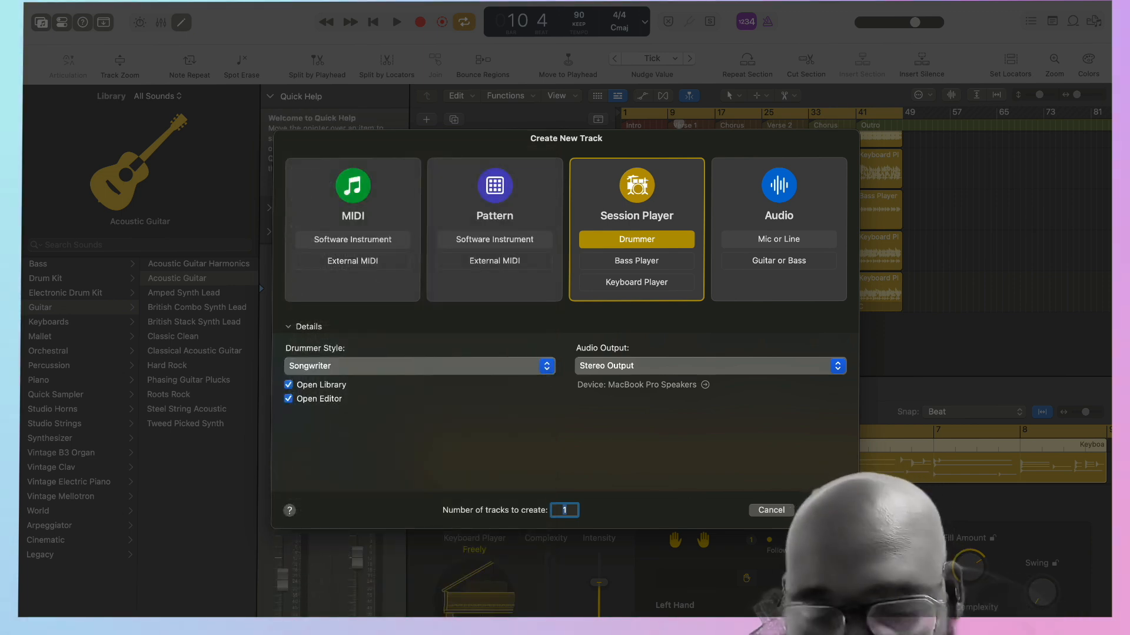
{"action": "left_click", "coordinate": [822, 510]}
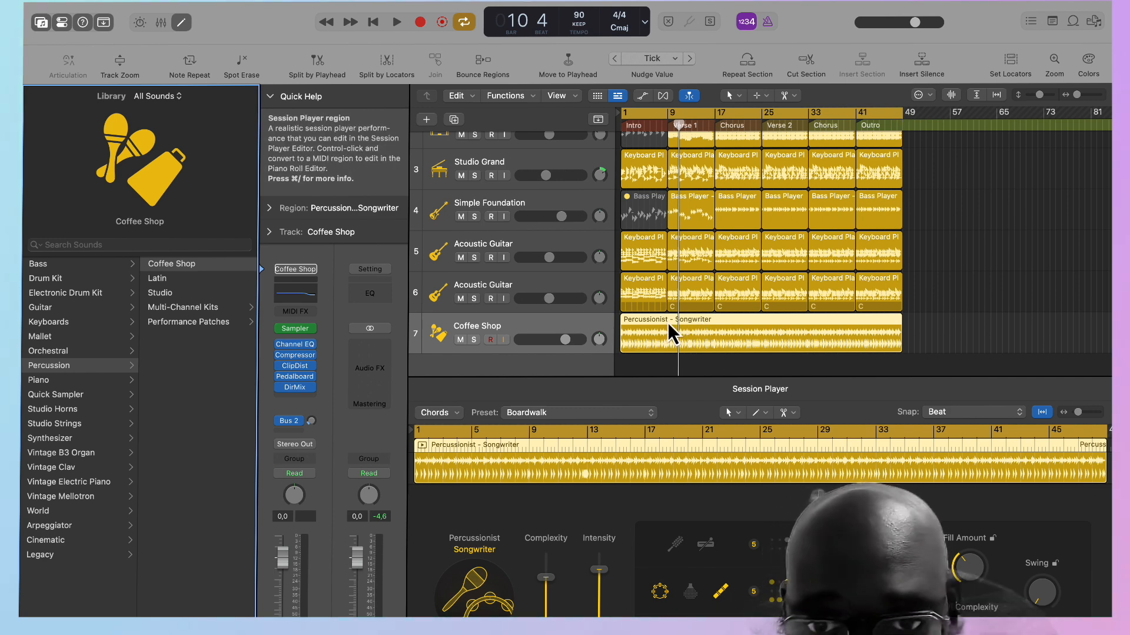
Split the Coffee Shop percussion region at the section boundaries at bars 9, 17, 25, 33 and 41.
{"action": "left_click", "coordinate": [669, 125]}
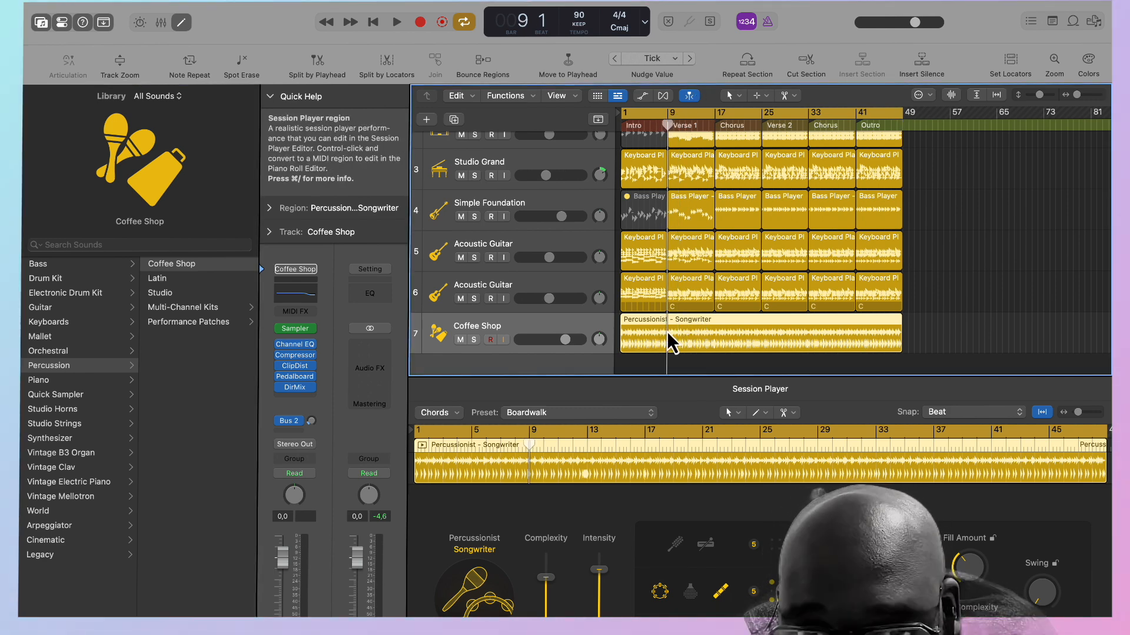
{"action": "key", "text": "super+t"}
{"action": "left_click", "coordinate": [714, 124]}
{"action": "key", "text": "super+t"}
{"action": "left_click_drag", "start_coordinate": [714, 125], "coordinate": [856, 125]}
{"action": "key", "text": "super+t"}
{"action": "key", "text": "super+t"}
{"action": "key", "text": "super+t"}
Play the song from the beginning, mute the Studio Grand intro region, and stop with the playhead at bar 5.
{"action": "left_click", "coordinate": [621, 113]}
{"action": "key", "text": "space"}
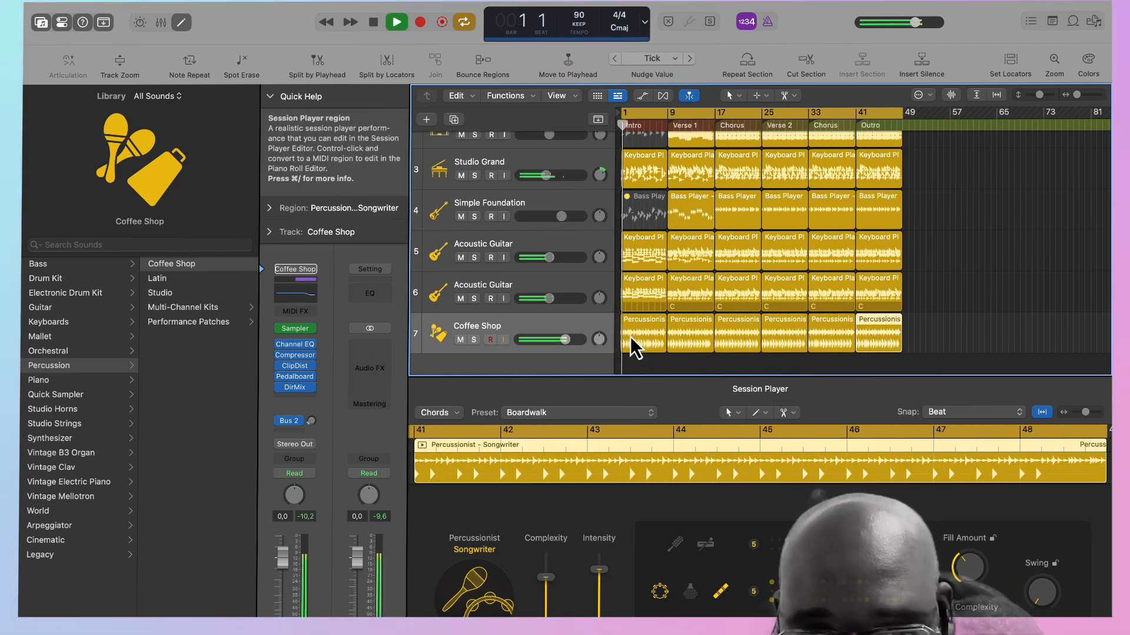
{"action": "left_click", "coordinate": [633, 346]}
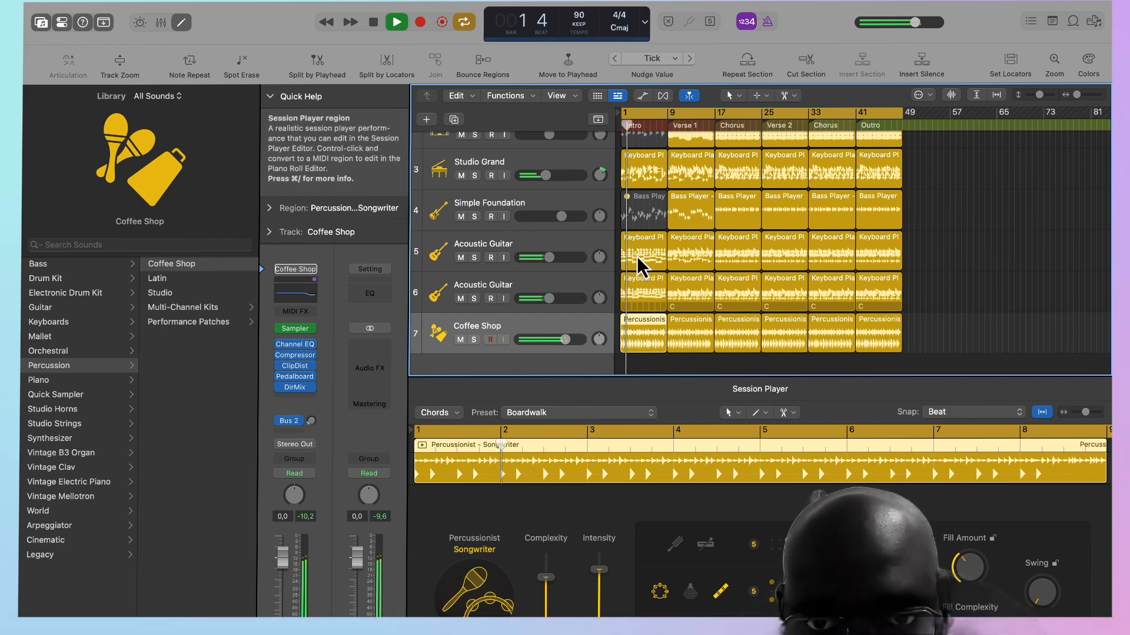
{"action": "left_click", "coordinate": [647, 187]}
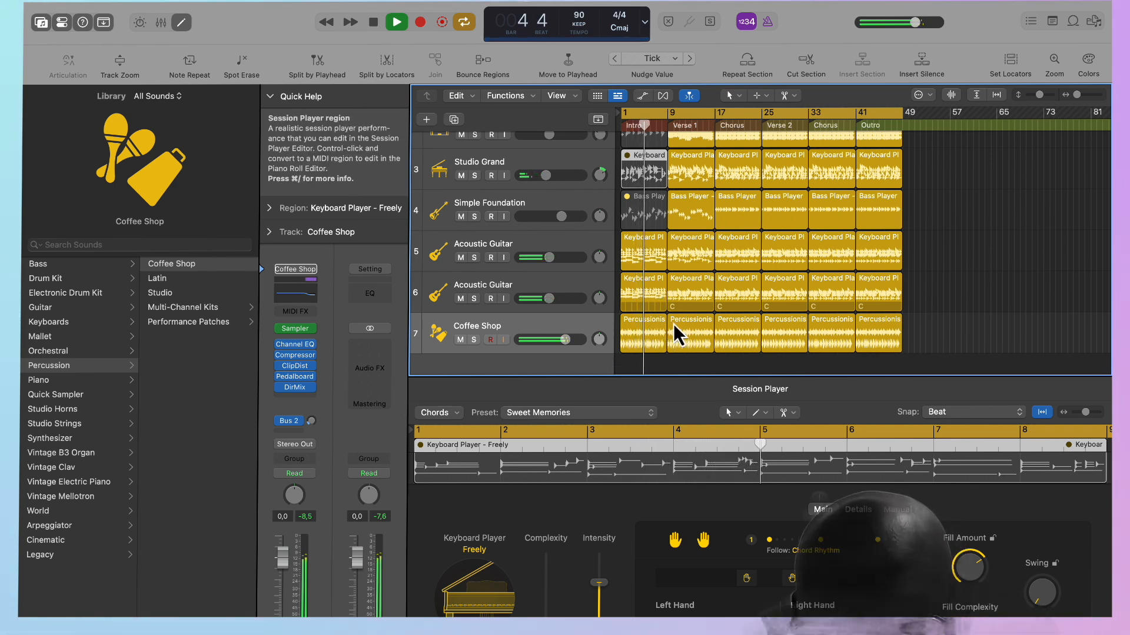
{"action": "mouse_move", "coordinate": [638, 125]}
{"action": "left_mouse_down"}
{"action": "mouse_move", "coordinate": [625, 128]}
{"action": "mouse_move", "coordinate": [643, 127]}
{"action": "left_mouse_up"}
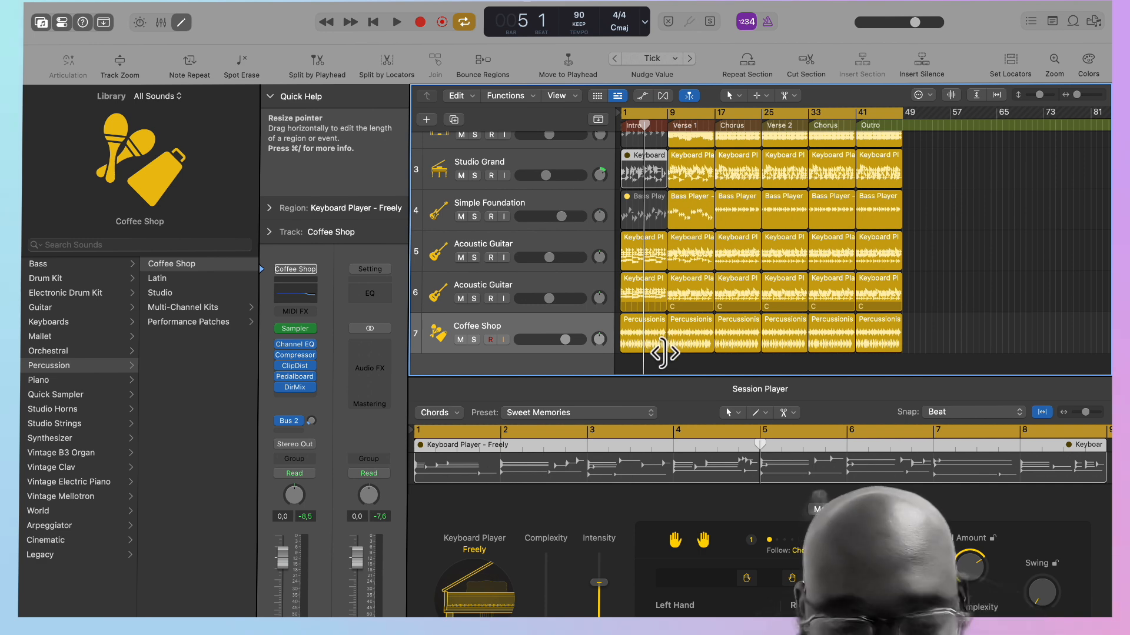
Mute the Coffee Shop percussion from bar 1 to bar 4 and play the song from the beginning.
{"action": "left_click", "coordinate": [663, 350]}
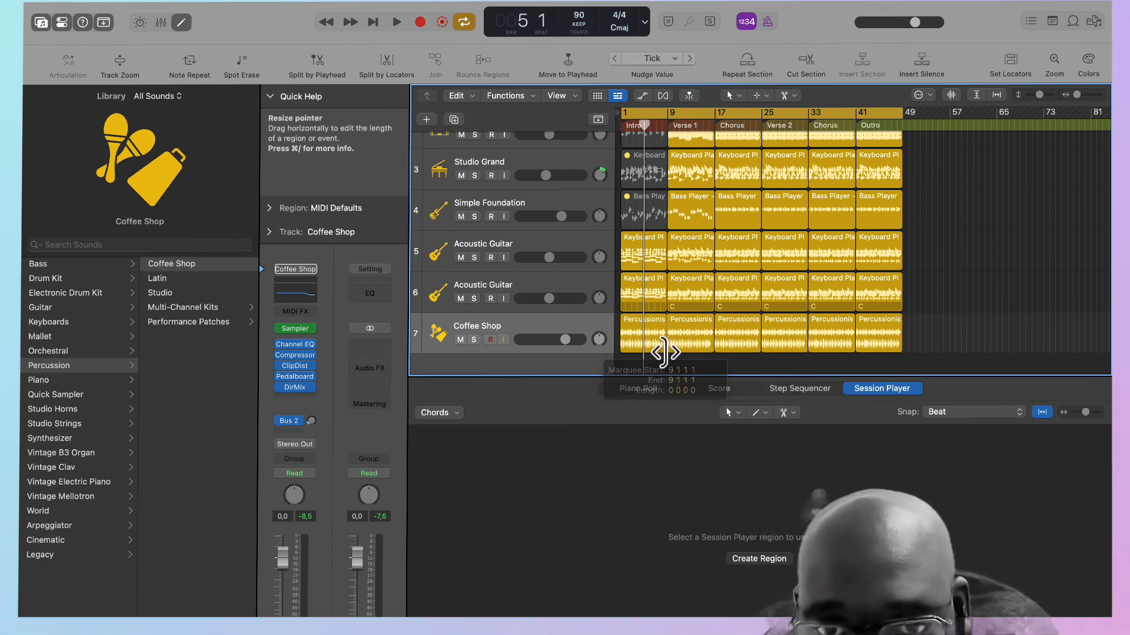
{"action": "left_click_drag", "start_coordinate": [620, 318], "coordinate": [641, 344]}
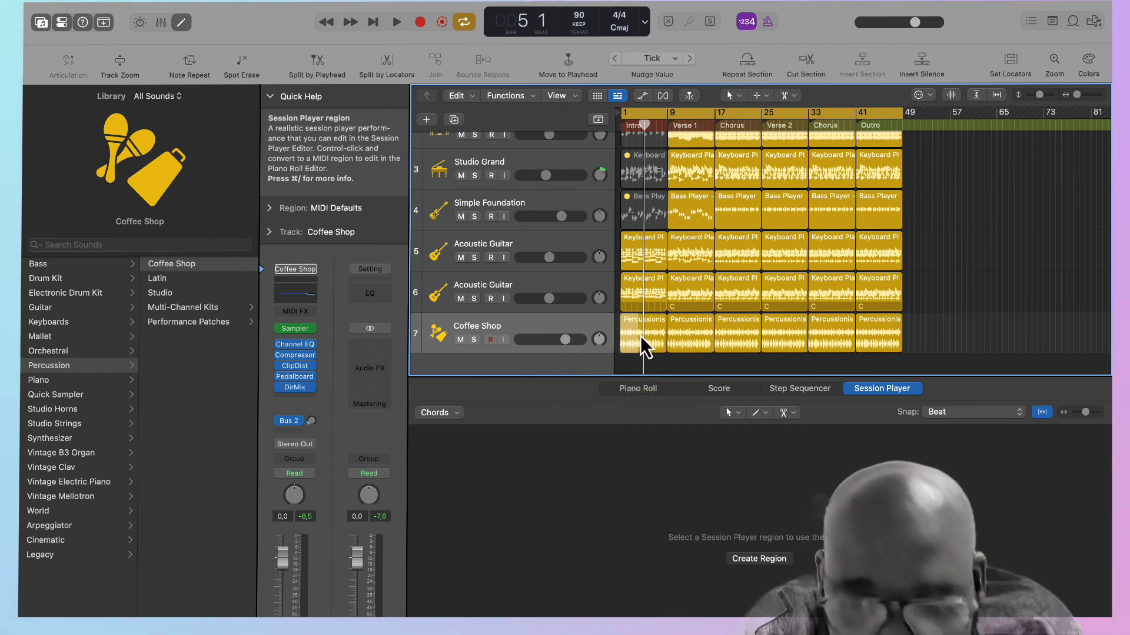
{"action": "left_click", "coordinate": [640, 337]}
{"action": "key", "text": "space"}
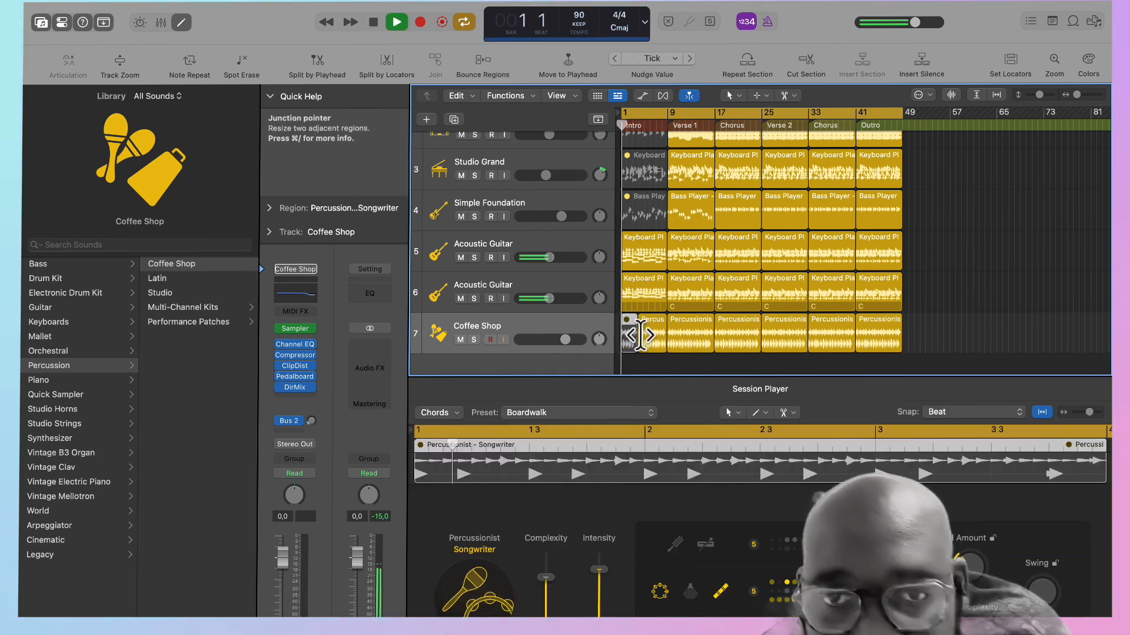
Set the complexity of the remaining Coffee Shop intro region to 24% and lower its intensity.
{"action": "left_click", "coordinate": [647, 339]}
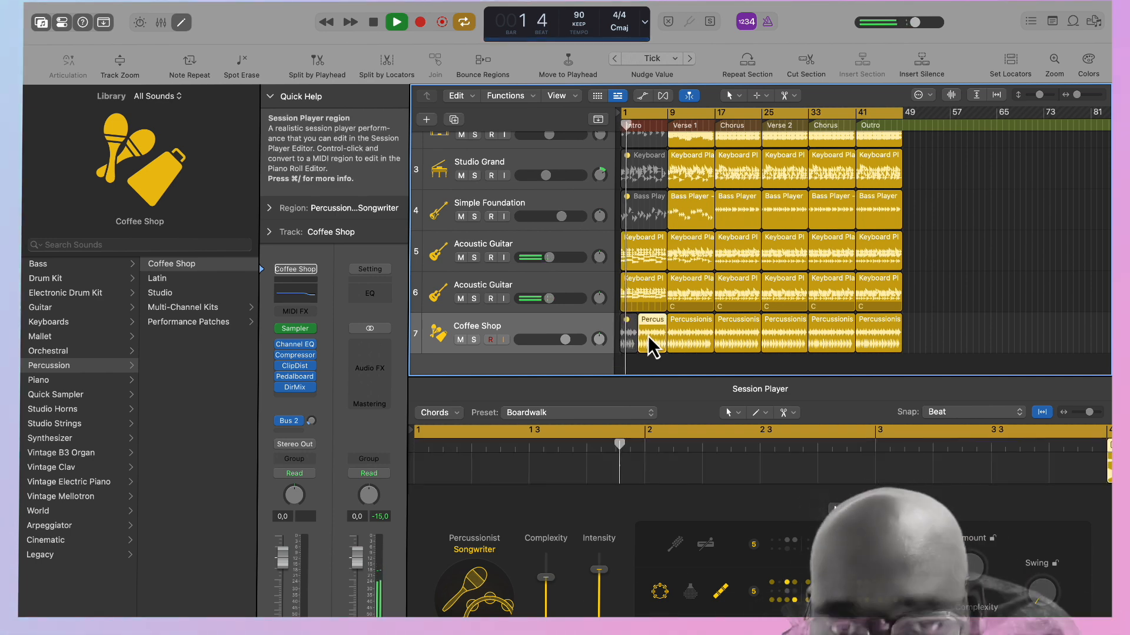
{"action": "left_click_drag", "start_coordinate": [545, 577], "coordinate": [546, 609]}
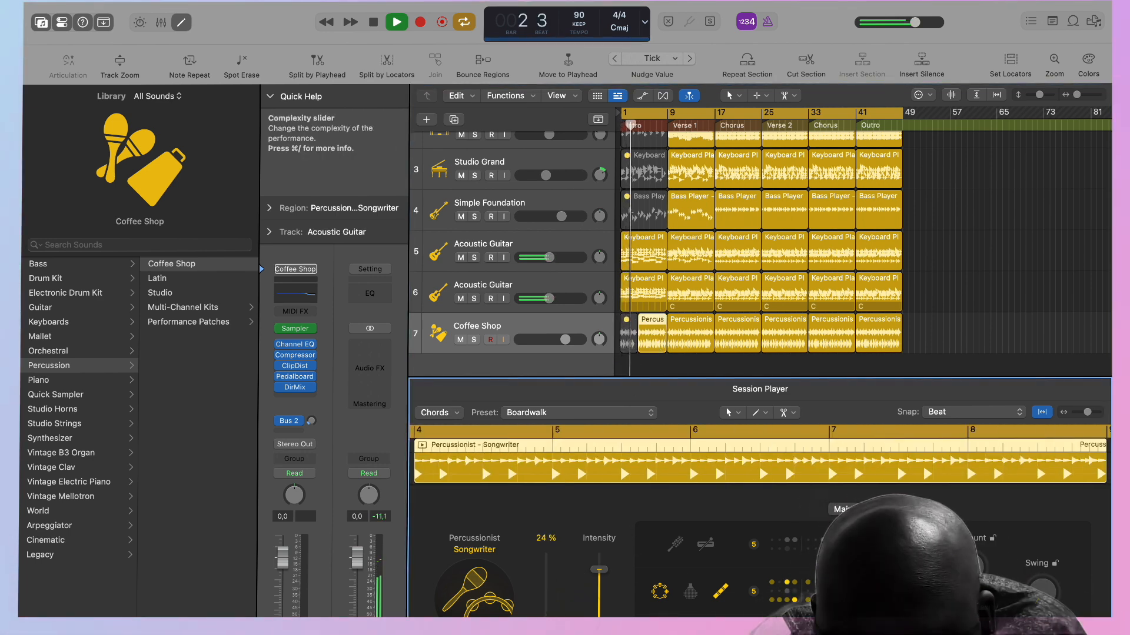
{"action": "left_click_drag", "start_coordinate": [595, 572], "coordinate": [599, 615]}
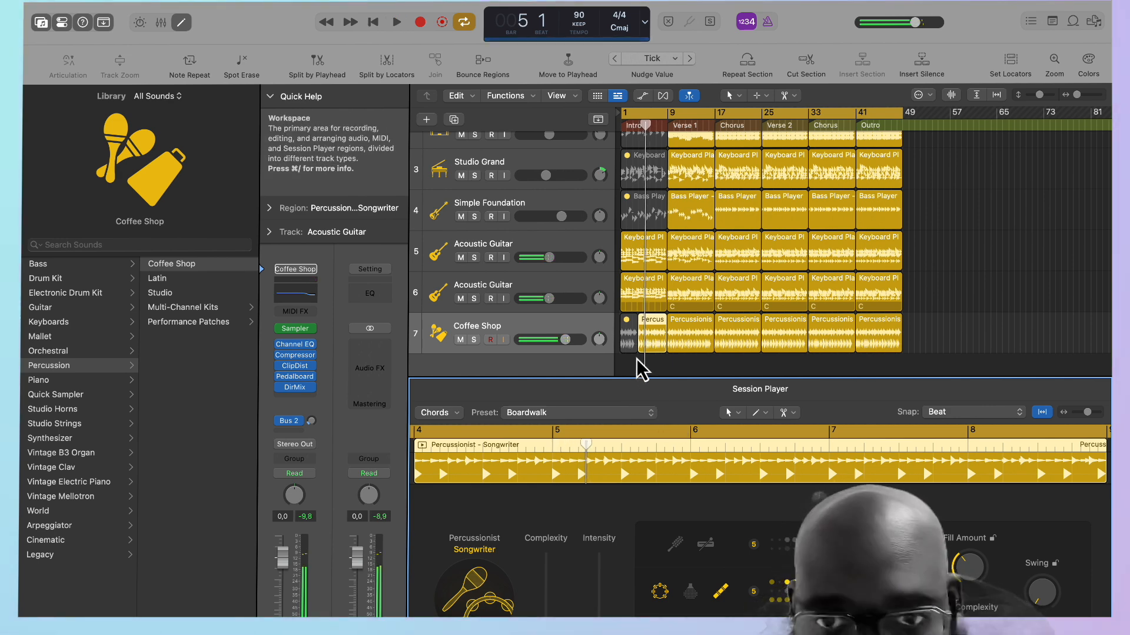
Mute the Coffee Shop percussion between bars 4 and 5, and enable the middle small-percussion instrument in the region starting at bar 5.
{"action": "left_click_drag", "start_coordinate": [1075, 97], "coordinate": [1082, 98]}
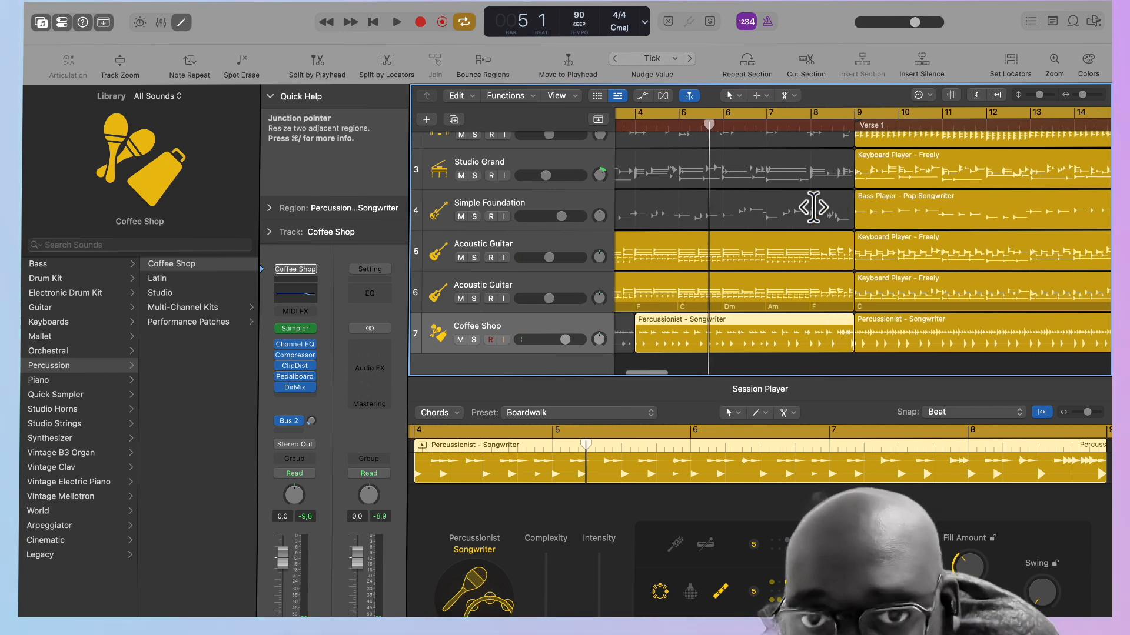
{"action": "left_click_drag", "start_coordinate": [787, 125], "coordinate": [778, 125]}
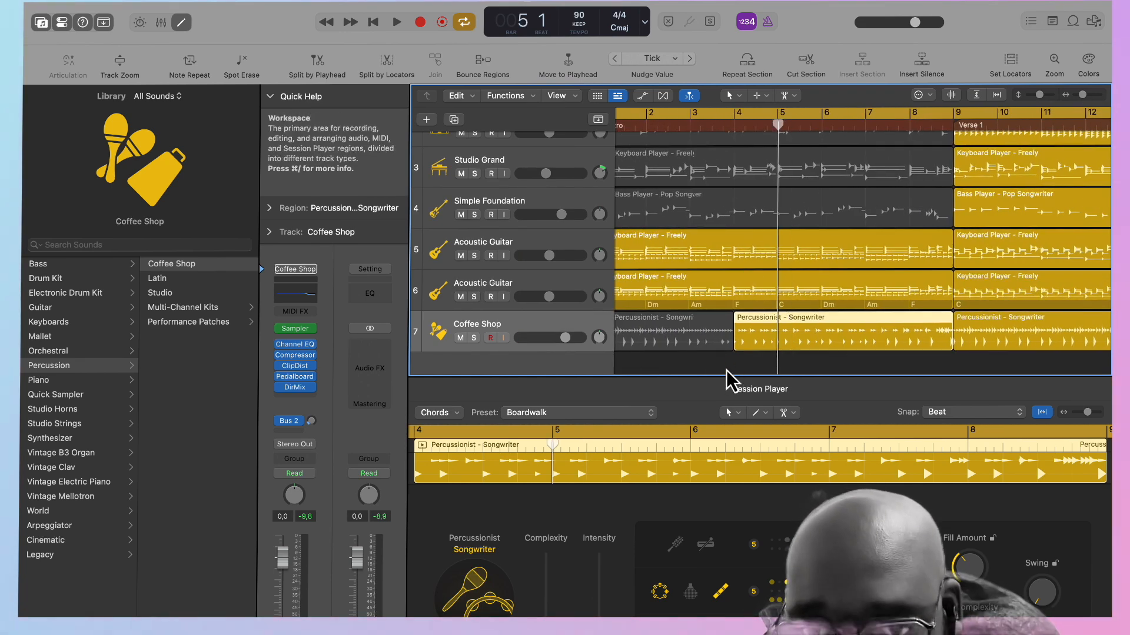
{"action": "left_click_drag", "start_coordinate": [733, 323], "coordinate": [780, 344]}
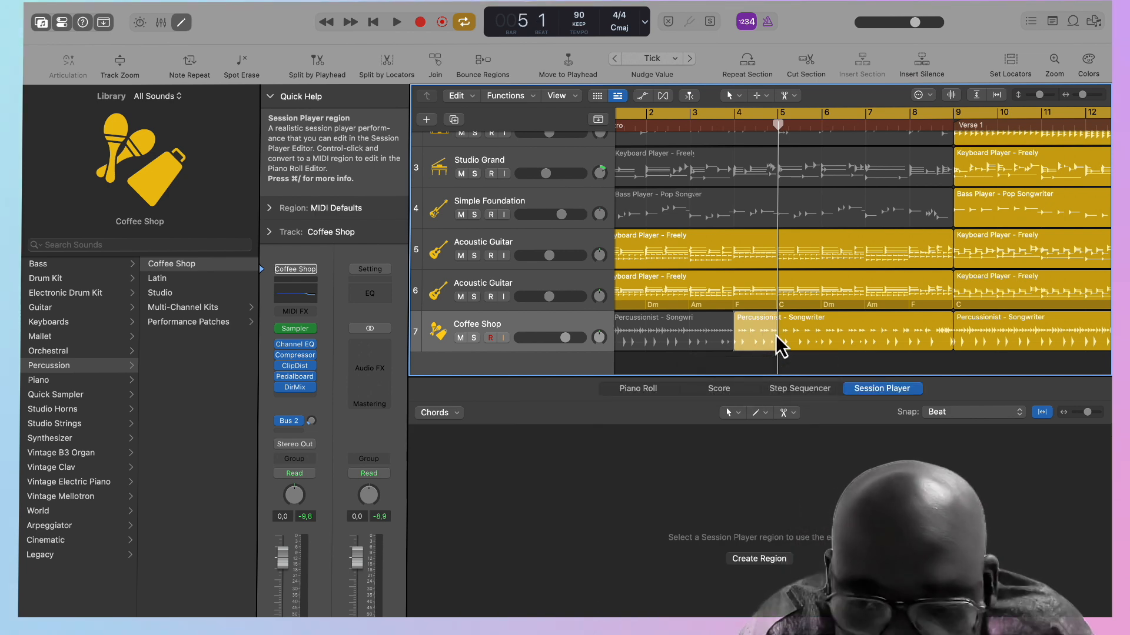
{"action": "left_click", "coordinate": [774, 335]}
{"action": "key", "text": "space"}
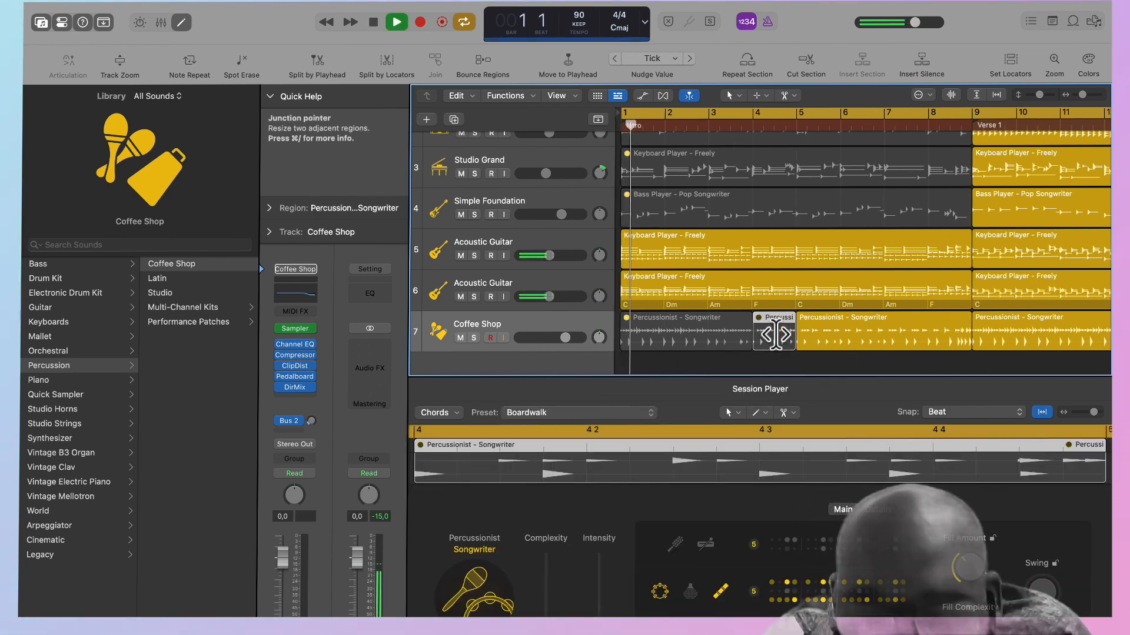
{"action": "left_click", "coordinate": [850, 340]}
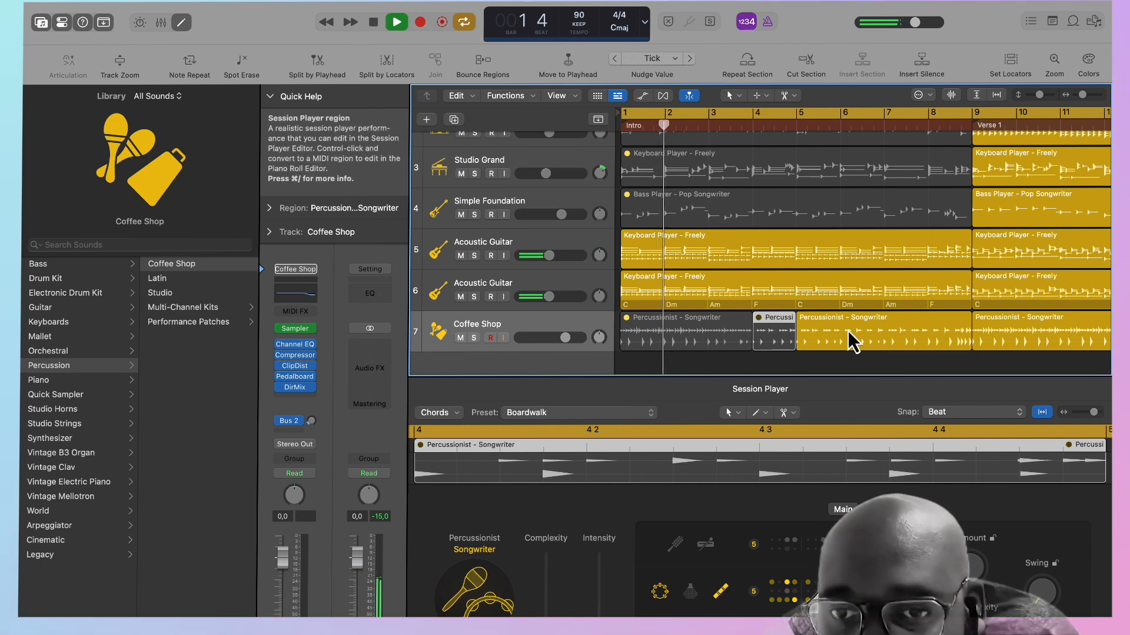
{"action": "left_click", "coordinate": [853, 591]}
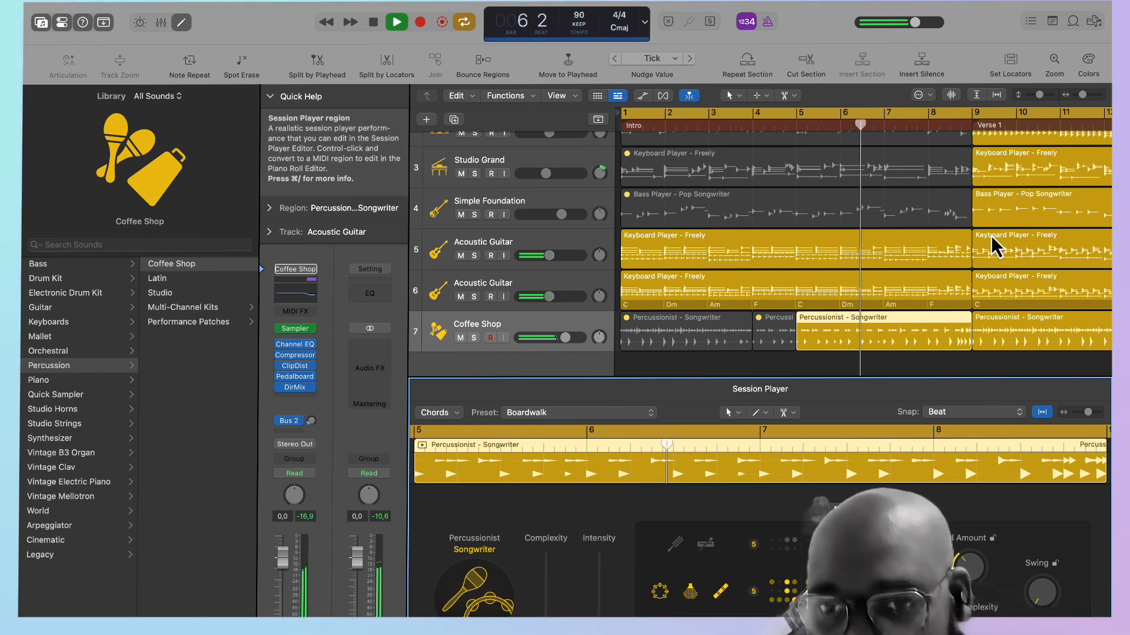
Set the Verse 1 Coffee Shop percussion region to 42% complexity and 34% intensity.
{"action": "scroll", "coordinate": [991, 235], "scroll_direction": "right", "scroll_amount": 5}
{"action": "left_click", "coordinate": [889, 322]}
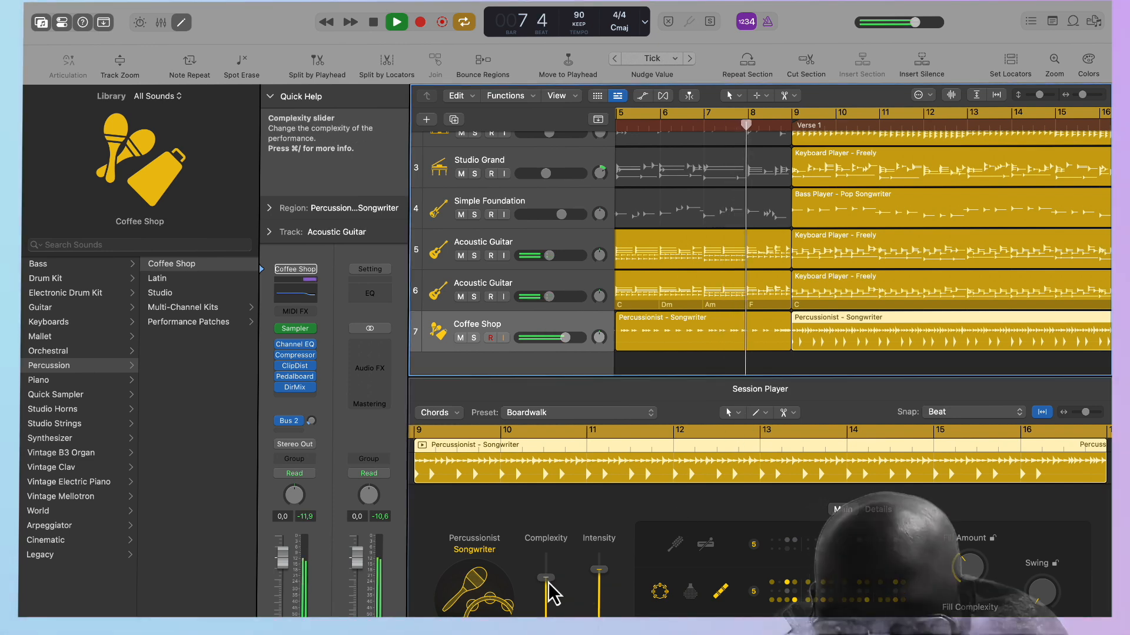
{"action": "left_click_drag", "start_coordinate": [548, 581], "coordinate": [547, 612]}
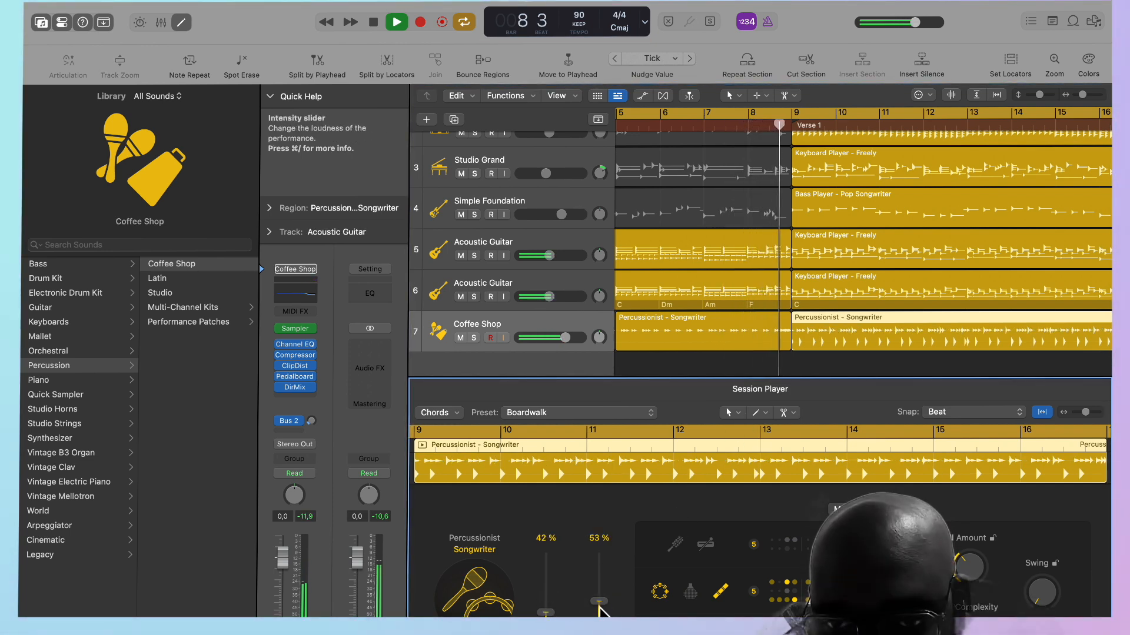
{"action": "left_click_drag", "start_coordinate": [599, 625], "coordinate": [599, 620]}
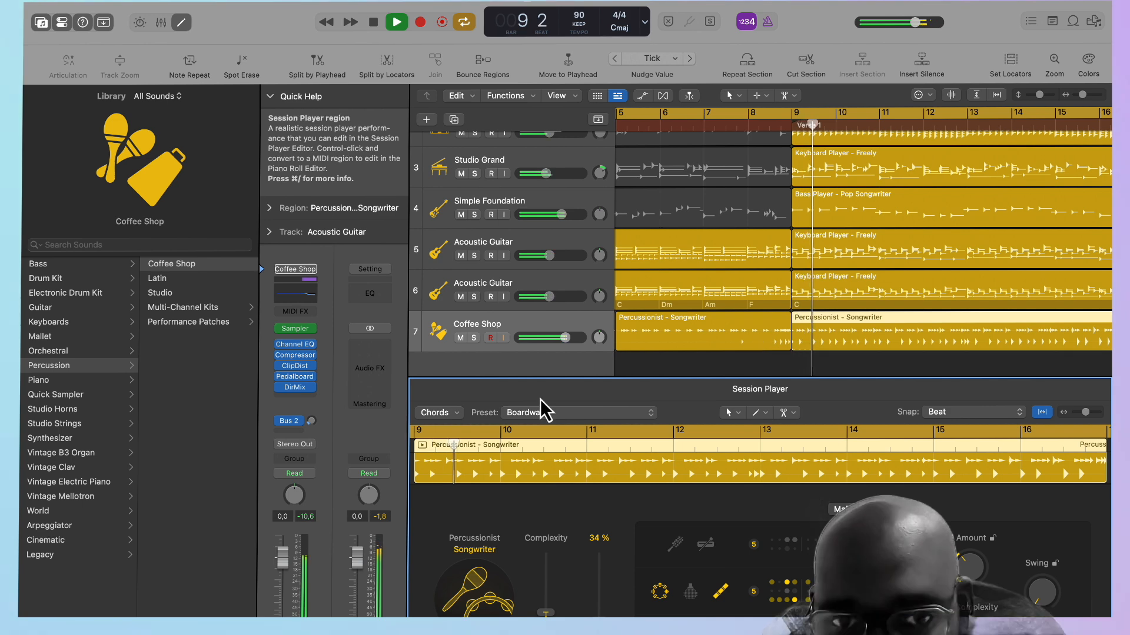
Listen to Verse 1 and its move into the Chorus while reviewing the tracks, including both Acoustic Guitar tracks, and stop playback.
{"action": "scroll", "coordinate": [765, 288], "scroll_direction": "right", "scroll_amount": 5}
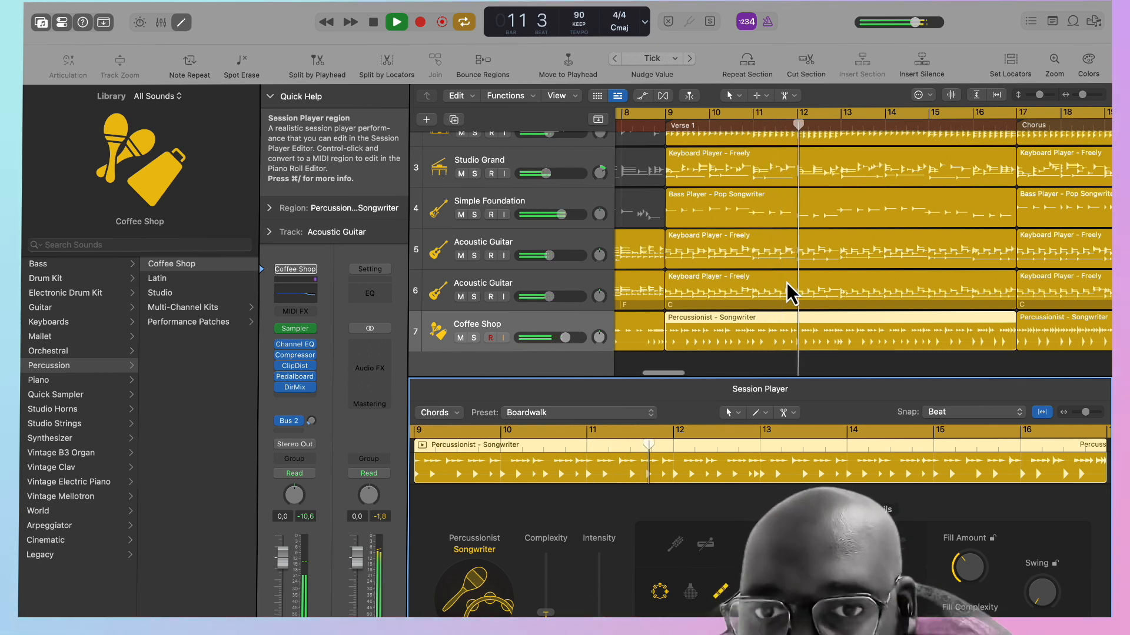
{"action": "scroll", "coordinate": [786, 282], "scroll_direction": "left", "scroll_amount": 10}
{"action": "scroll", "coordinate": [786, 282], "scroll_direction": "right", "scroll_amount": 6}
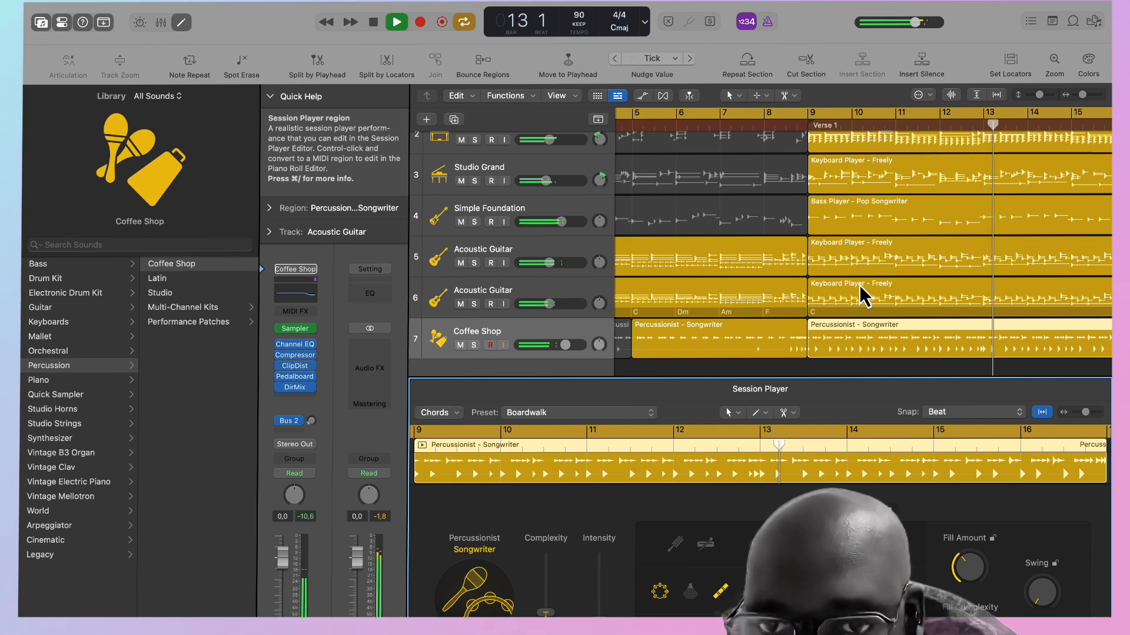
{"action": "scroll", "coordinate": [746, 301], "scroll_direction": "left", "scroll_amount": 3}
{"action": "scroll", "coordinate": [747, 301], "scroll_direction": "left", "scroll_amount": 3}
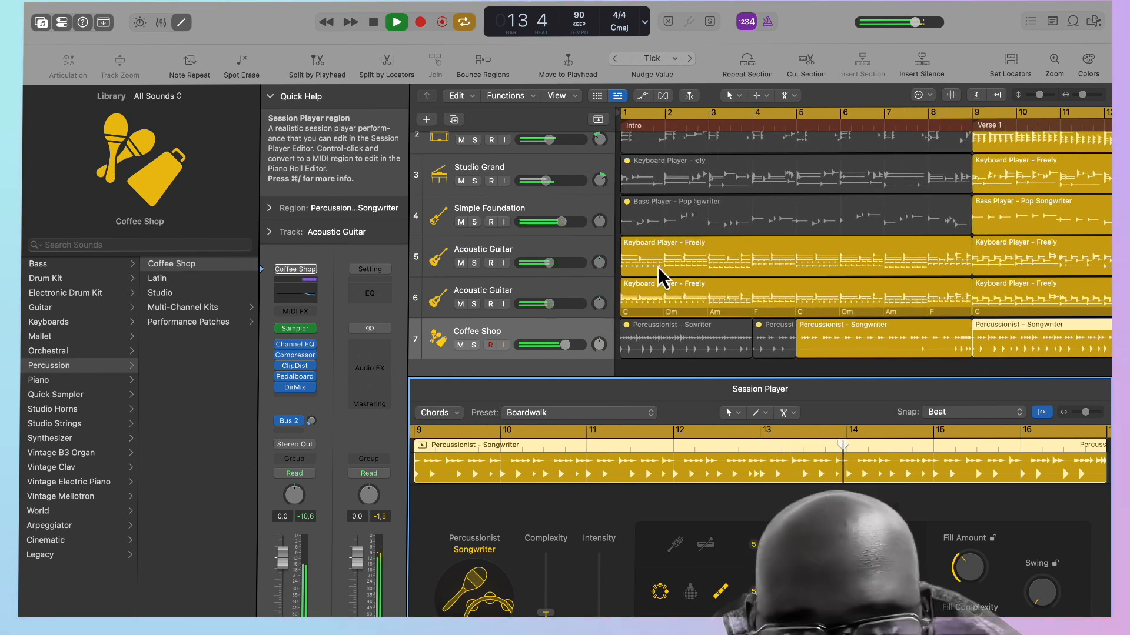
{"action": "left_click", "coordinate": [580, 265]}
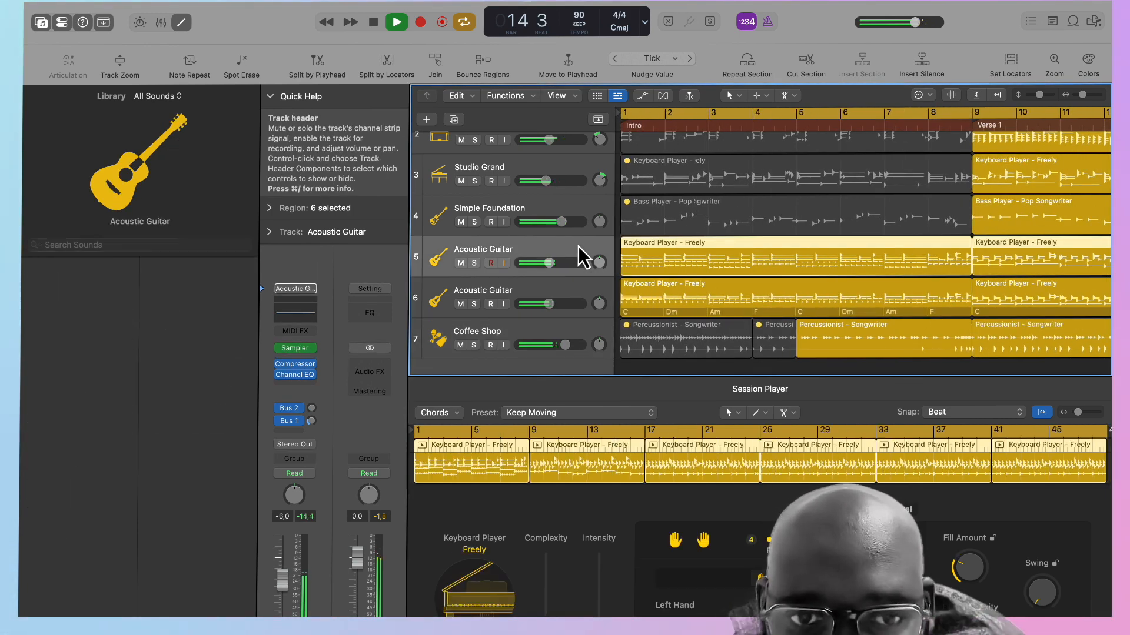
{"action": "left_click", "coordinate": [574, 302]}
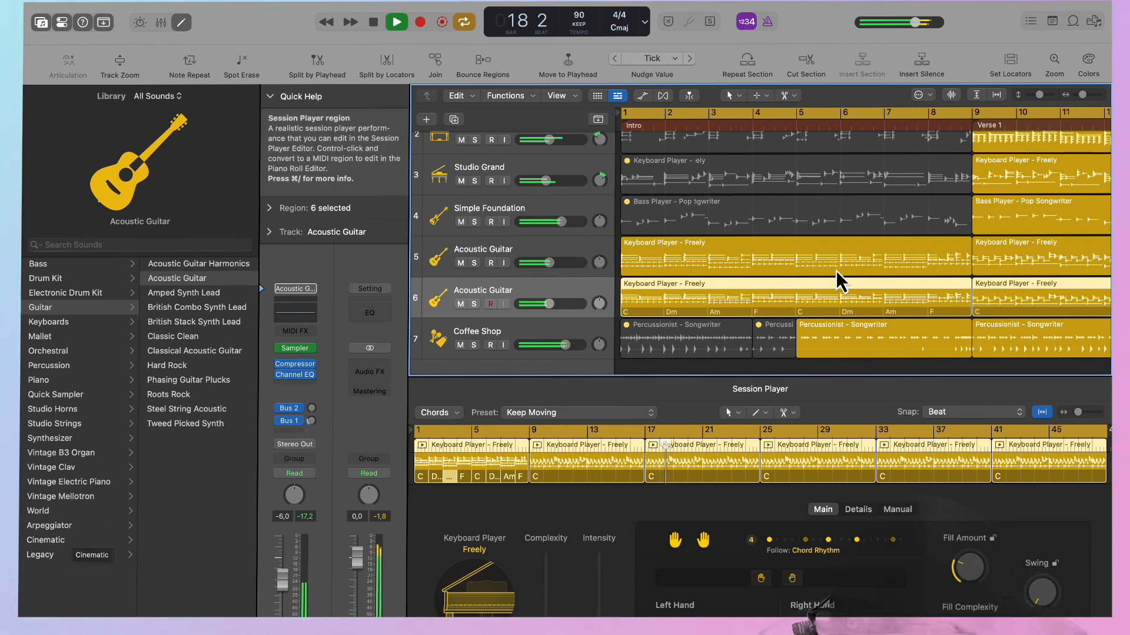
{"action": "scroll", "coordinate": [837, 272], "scroll_direction": "right", "scroll_amount": 10}
{"action": "scroll", "coordinate": [836, 272], "scroll_direction": "down", "scroll_amount": 1}
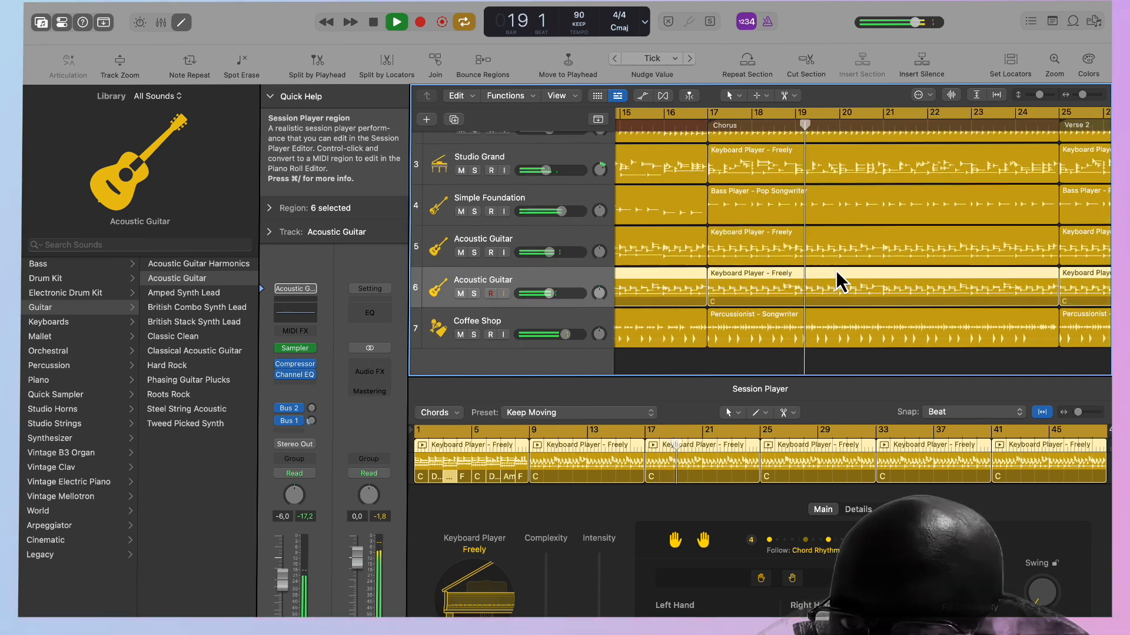
{"action": "scroll", "coordinate": [836, 272], "scroll_direction": "up", "scroll_amount": 3}
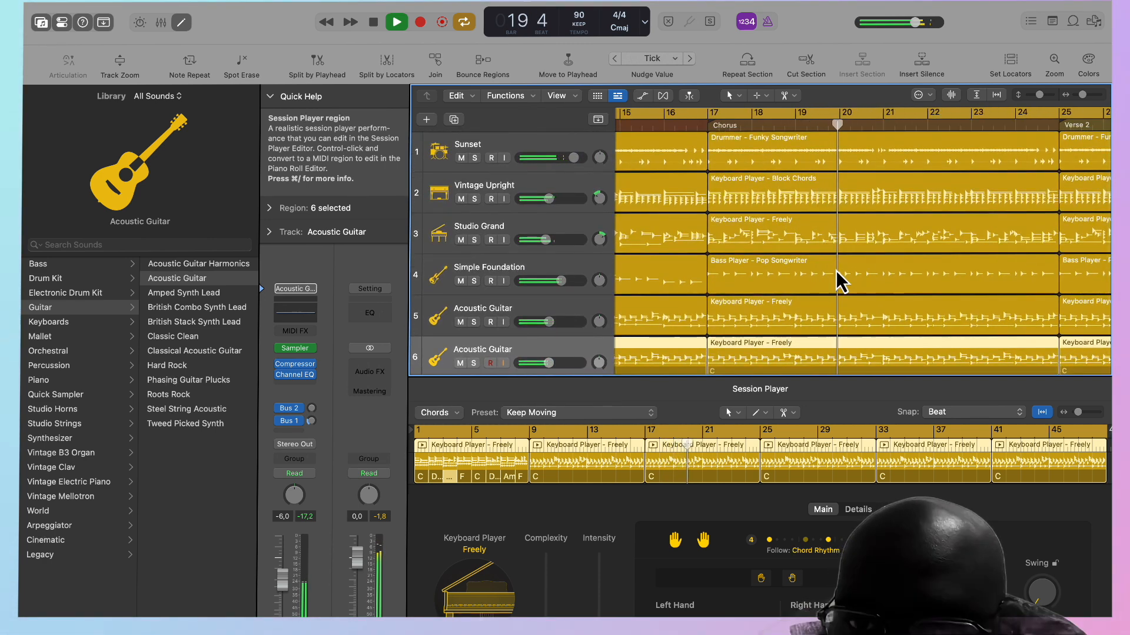
{"action": "key", "text": "space"}
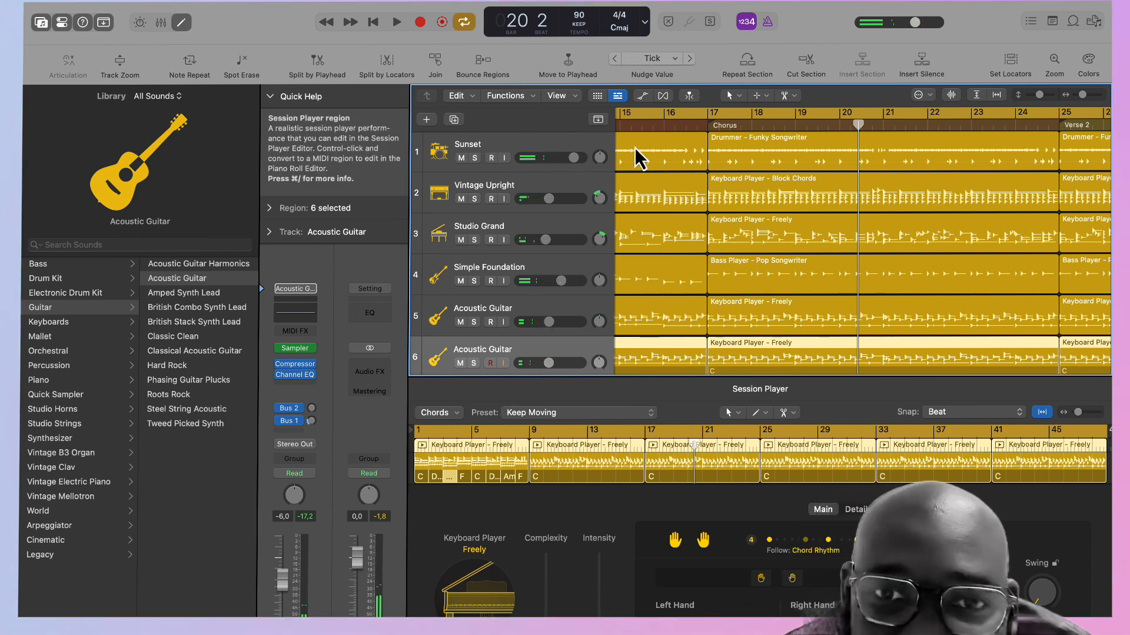
Show the global tracks and copy the Verse 1 chord group to the start of the Chorus at bar 17.
{"action": "left_click", "coordinate": [598, 119]}
{"action": "scroll", "coordinate": [752, 204], "scroll_direction": "right", "scroll_amount": 3}
{"action": "scroll", "coordinate": [714, 241], "scroll_direction": "right", "scroll_amount": 15}
{"action": "scroll", "coordinate": [715, 241], "scroll_direction": "left", "scroll_amount": 1}
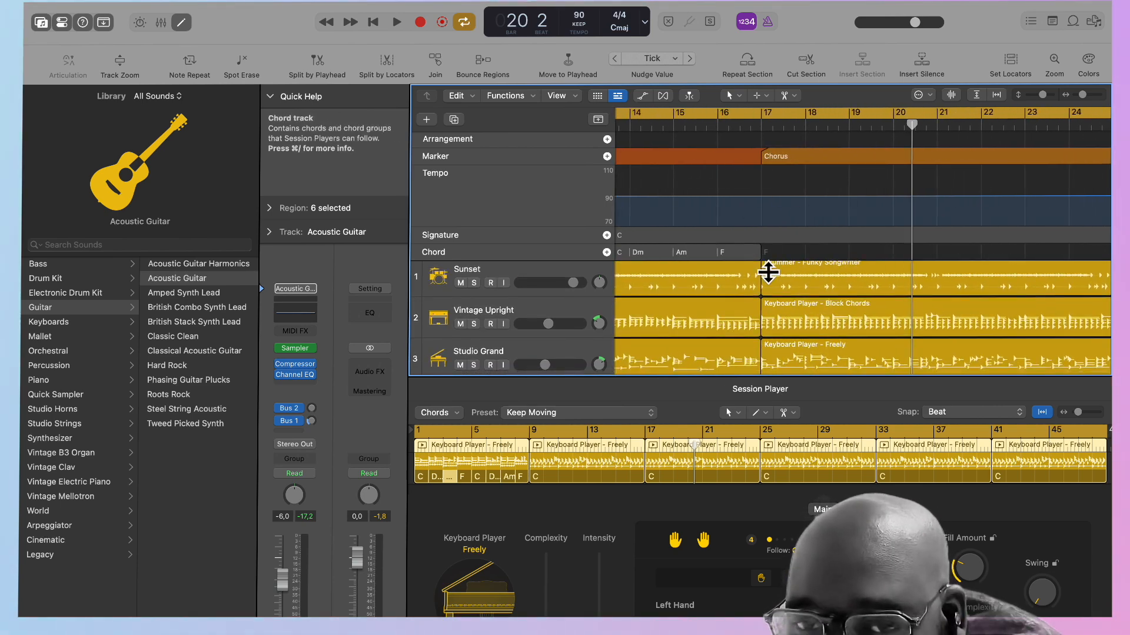
{"action": "scroll", "coordinate": [762, 239], "scroll_direction": "left", "scroll_amount": 8}
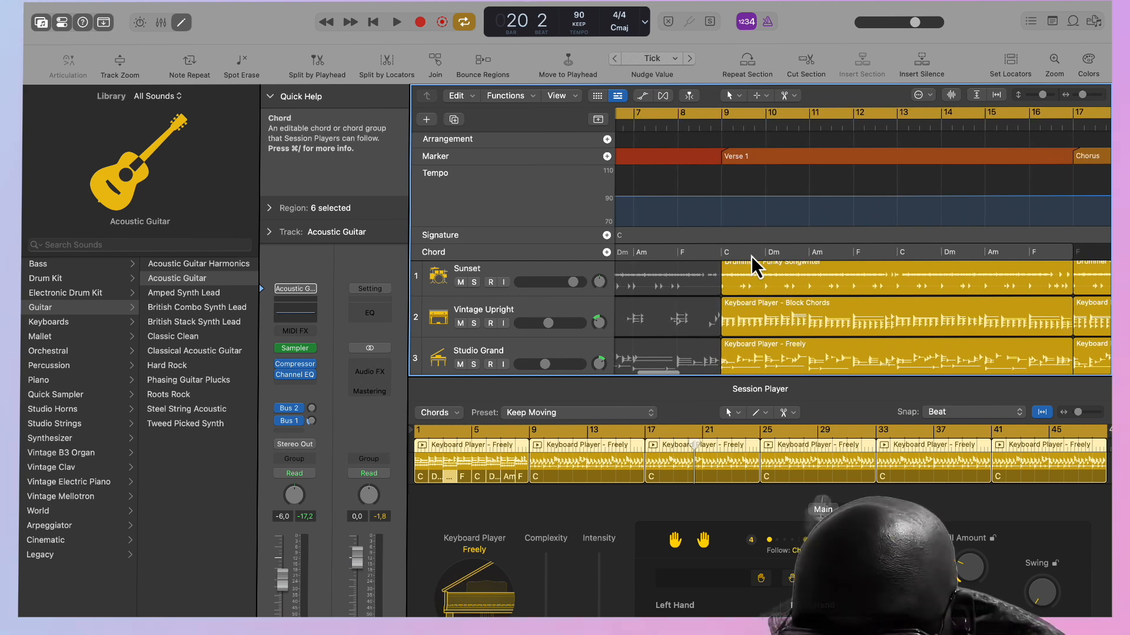
{"action": "left_click", "coordinate": [742, 253]}
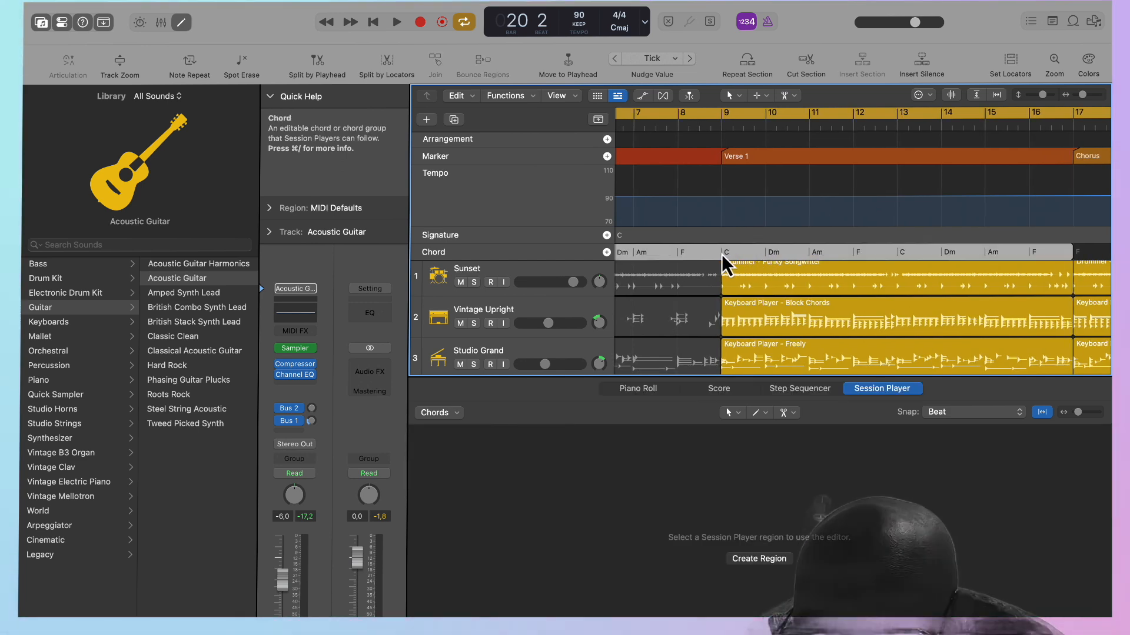
{"action": "scroll", "coordinate": [856, 253], "scroll_direction": "right", "scroll_amount": 3}
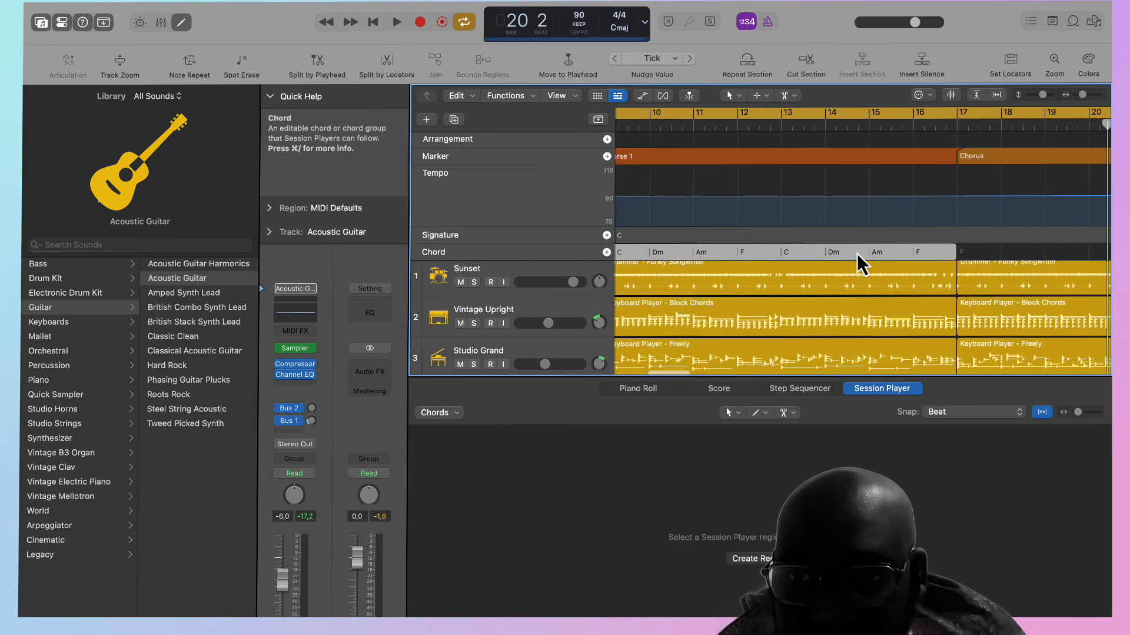
{"action": "left_click_drag", "start_coordinate": [820, 254], "coordinate": [926, 256]}
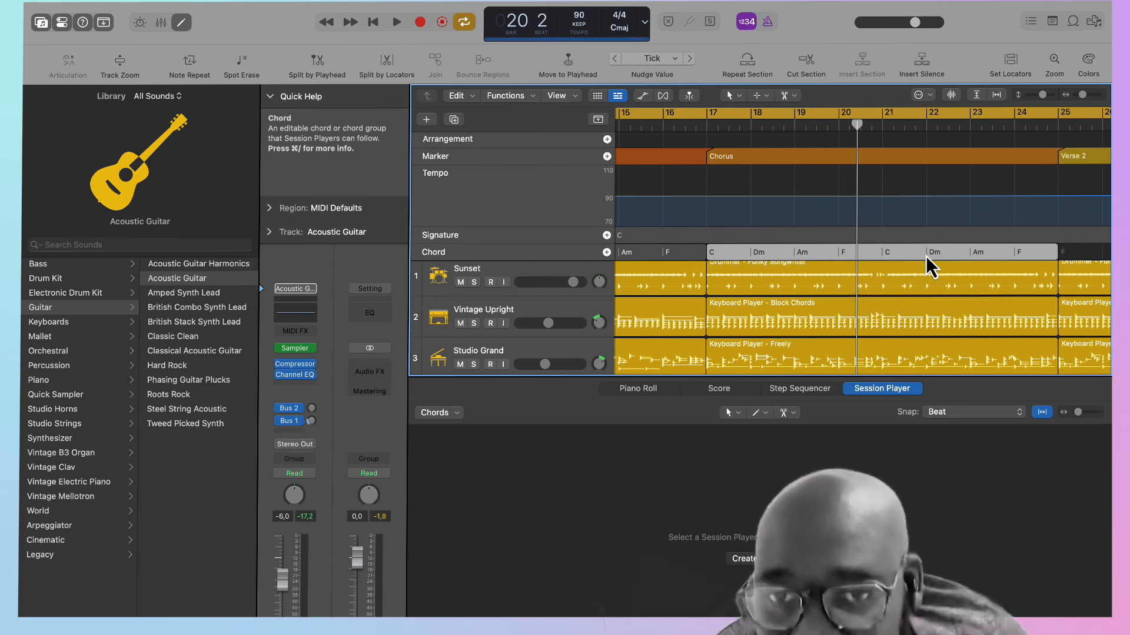
Play the song from the beginning and copy the Chorus chord group to the start of Verse 2 at bar 25.
{"action": "left_click", "coordinate": [702, 124]}
{"action": "key", "text": "Return"}
{"action": "key", "text": "space"}
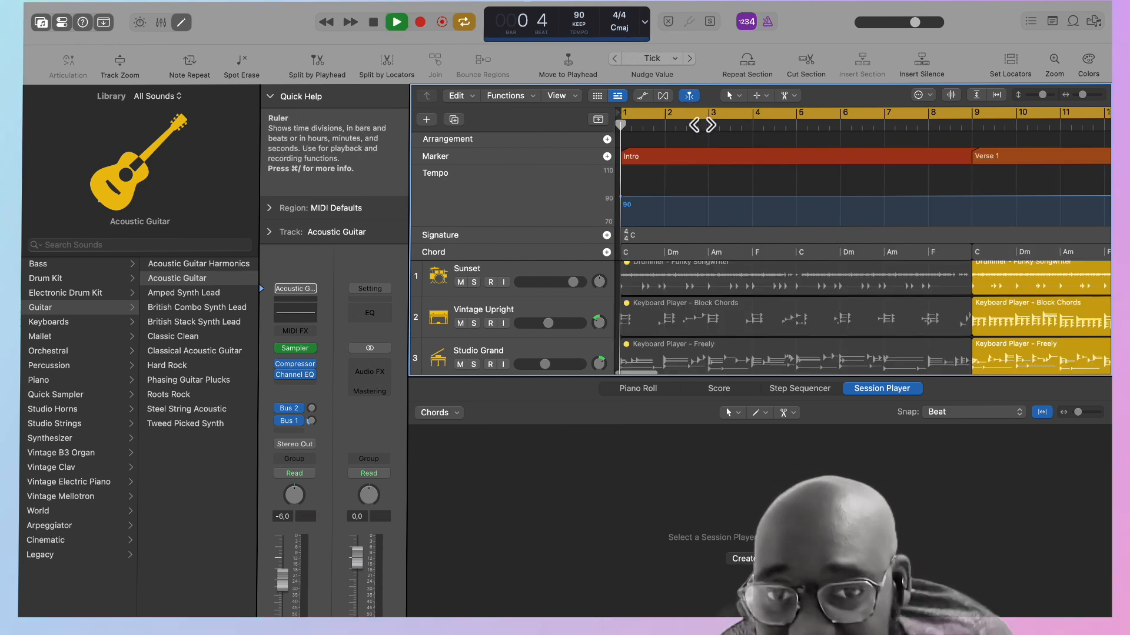
{"action": "scroll", "coordinate": [887, 245], "scroll_direction": "right", "scroll_amount": 10}
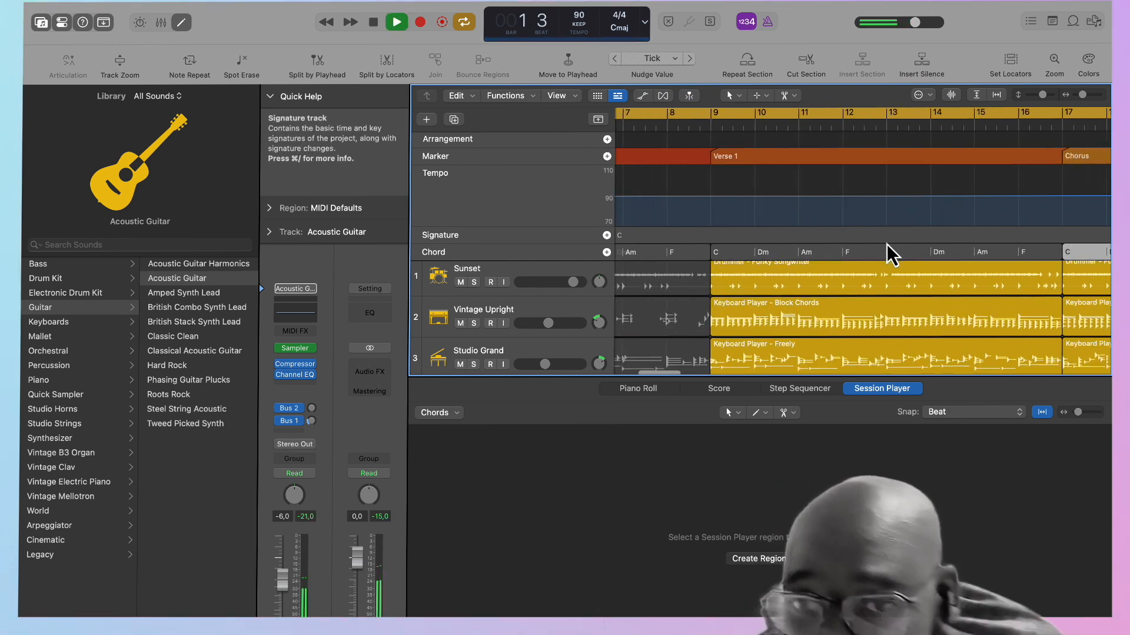
{"action": "scroll", "coordinate": [887, 244], "scroll_direction": "right", "scroll_amount": 2}
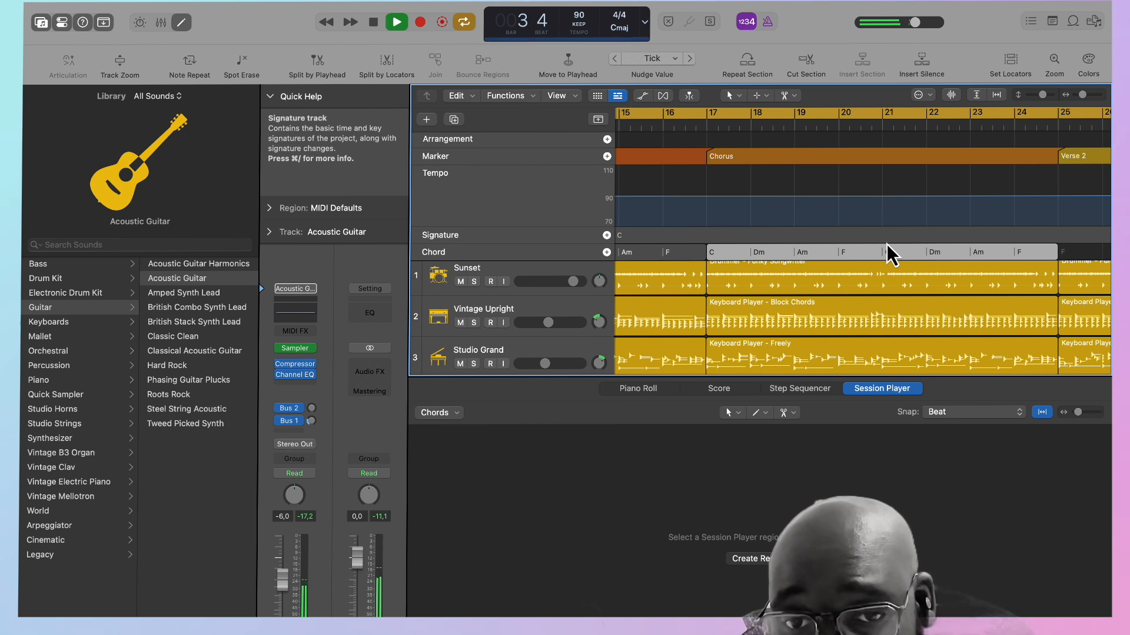
{"action": "scroll", "coordinate": [887, 244], "scroll_direction": "right", "scroll_amount": 4}
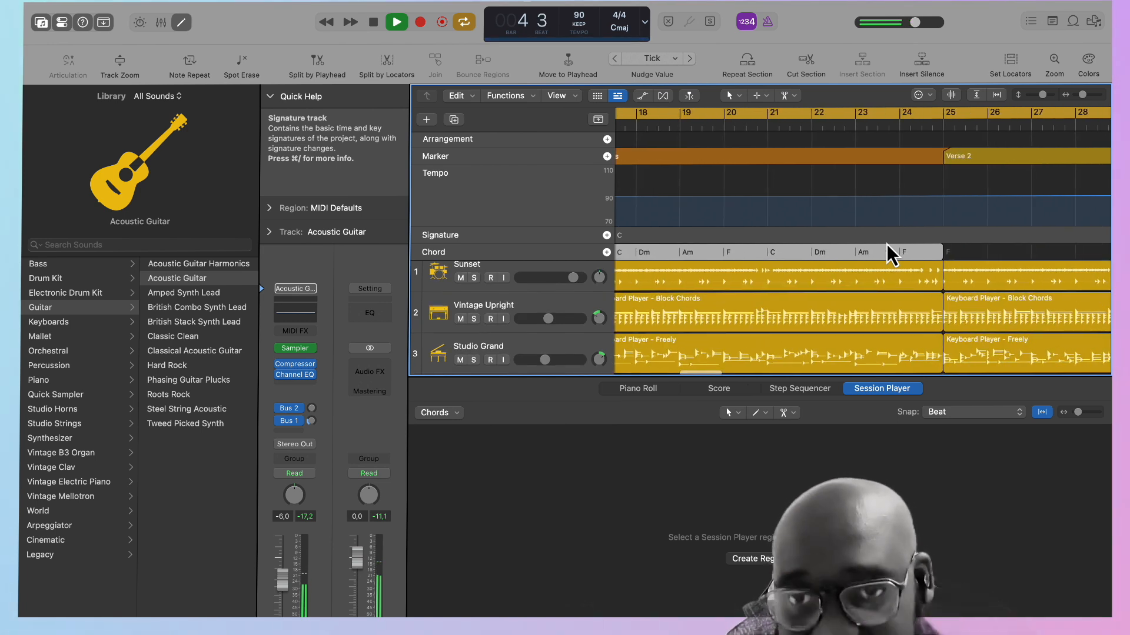
{"action": "scroll", "coordinate": [862, 251], "scroll_direction": "right", "scroll_amount": 2}
{"action": "scroll", "coordinate": [863, 251], "scroll_direction": "down", "scroll_amount": 1}
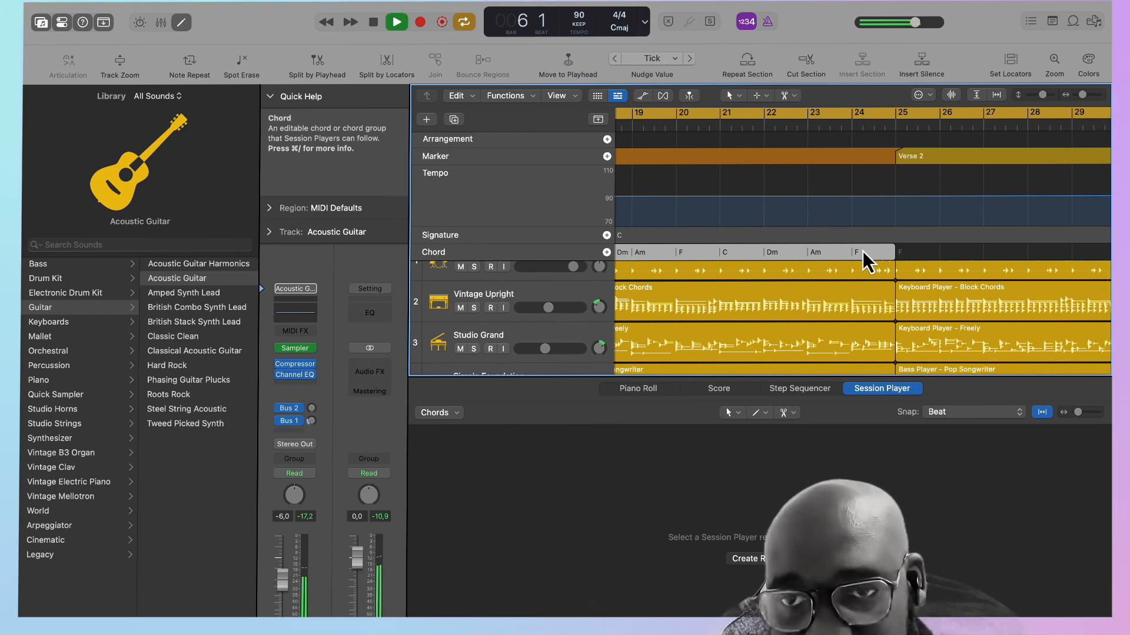
{"action": "left_click_drag", "start_coordinate": [807, 250], "coordinate": [870, 232]}
Hide the Session Player editor, pan the Coffee Shop track to -37 during playback, and stop in the Chorus.
{"action": "scroll", "coordinate": [962, 239], "scroll_direction": "left", "scroll_amount": 5}
{"action": "scroll", "coordinate": [963, 238], "scroll_direction": "left", "scroll_amount": 10}
{"action": "scroll", "coordinate": [963, 238], "scroll_direction": "down", "scroll_amount": 5}
{"action": "scroll", "coordinate": [963, 238], "scroll_direction": "up", "scroll_amount": 5}
{"action": "scroll", "coordinate": [962, 238], "scroll_direction": "right", "scroll_amount": 2}
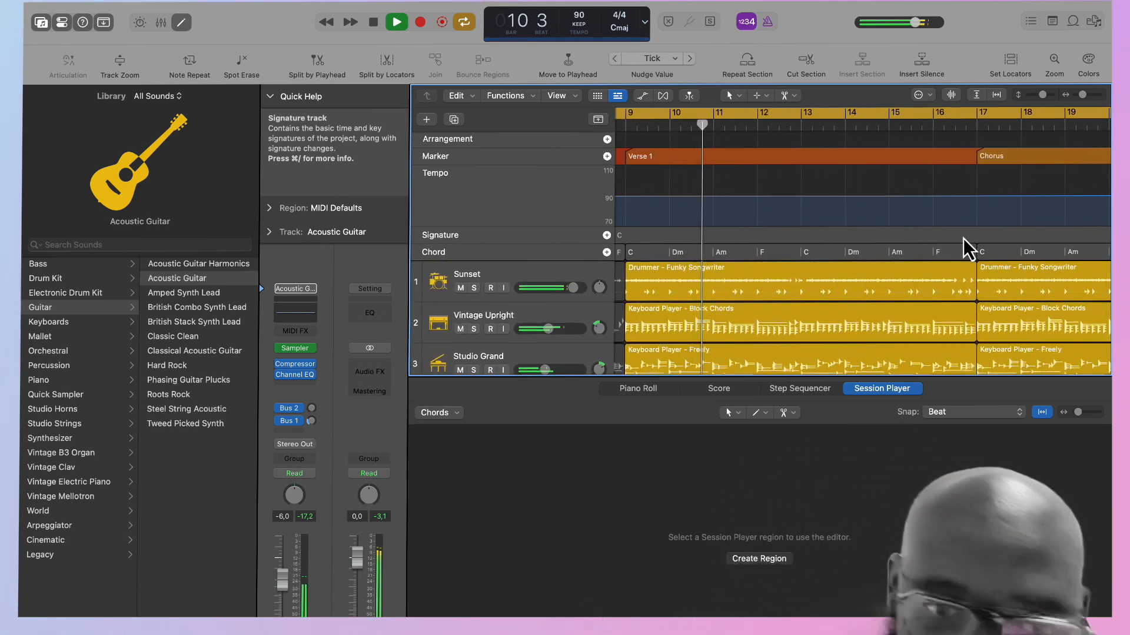
{"action": "key", "text": "e"}
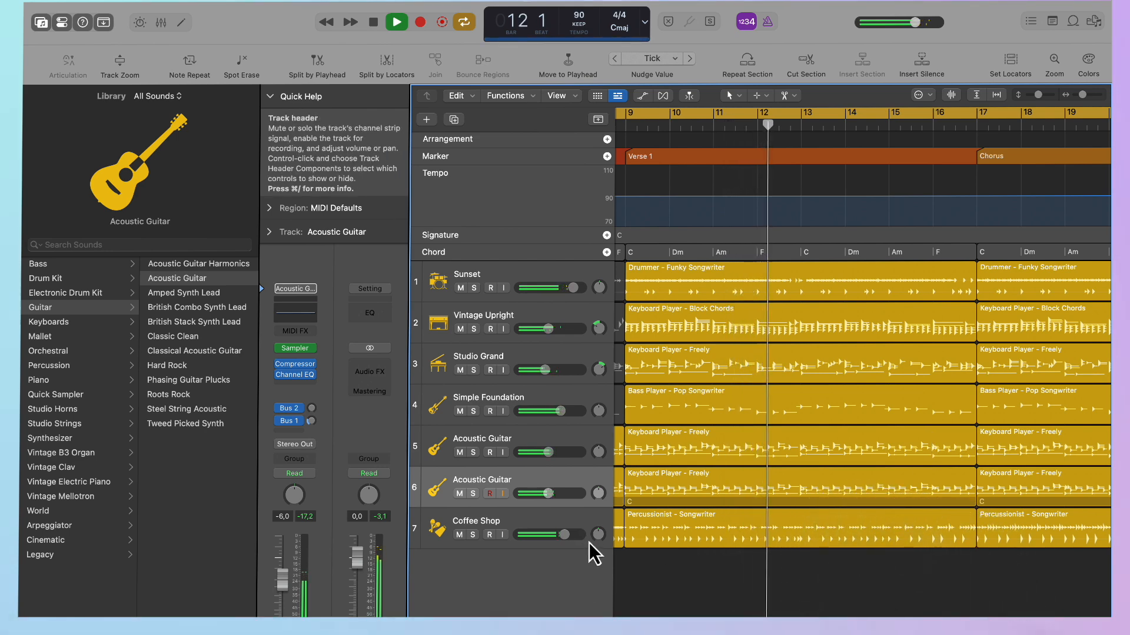
{"action": "left_click_drag", "start_coordinate": [599, 538], "coordinate": [599, 559]}
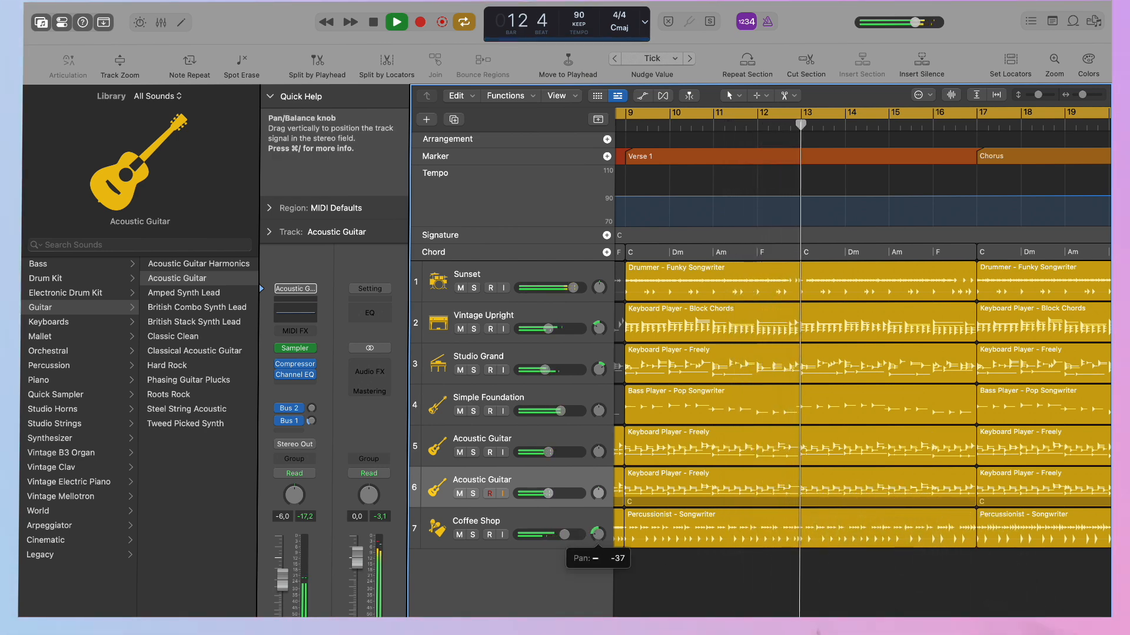
{"action": "scroll", "coordinate": [725, 548], "scroll_direction": "right", "scroll_amount": 3}
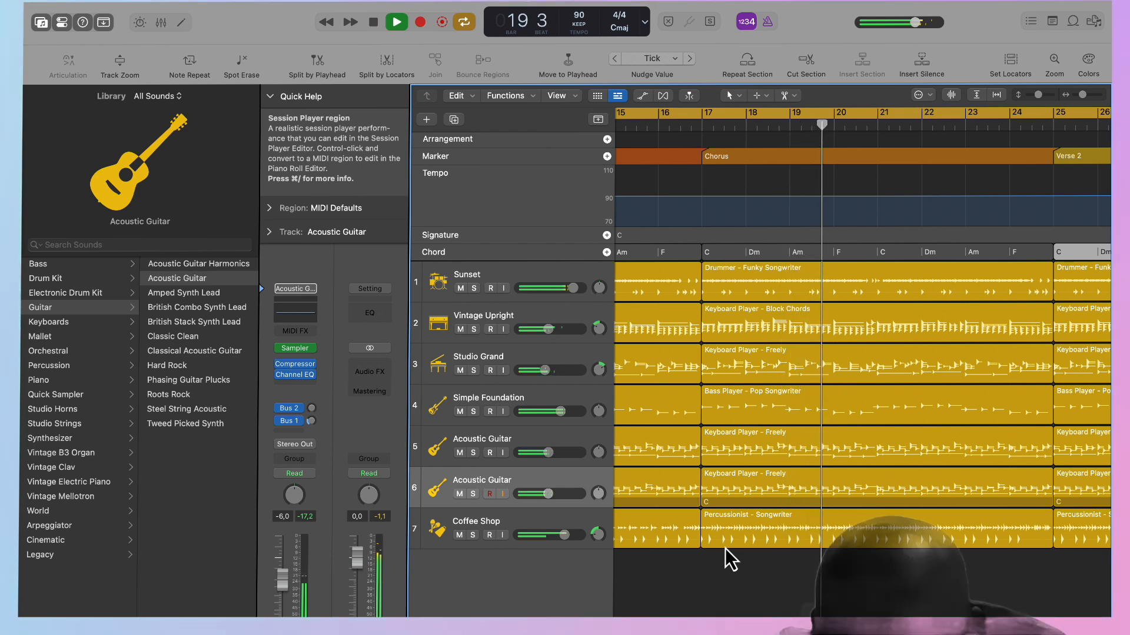
{"action": "key", "text": "space"}
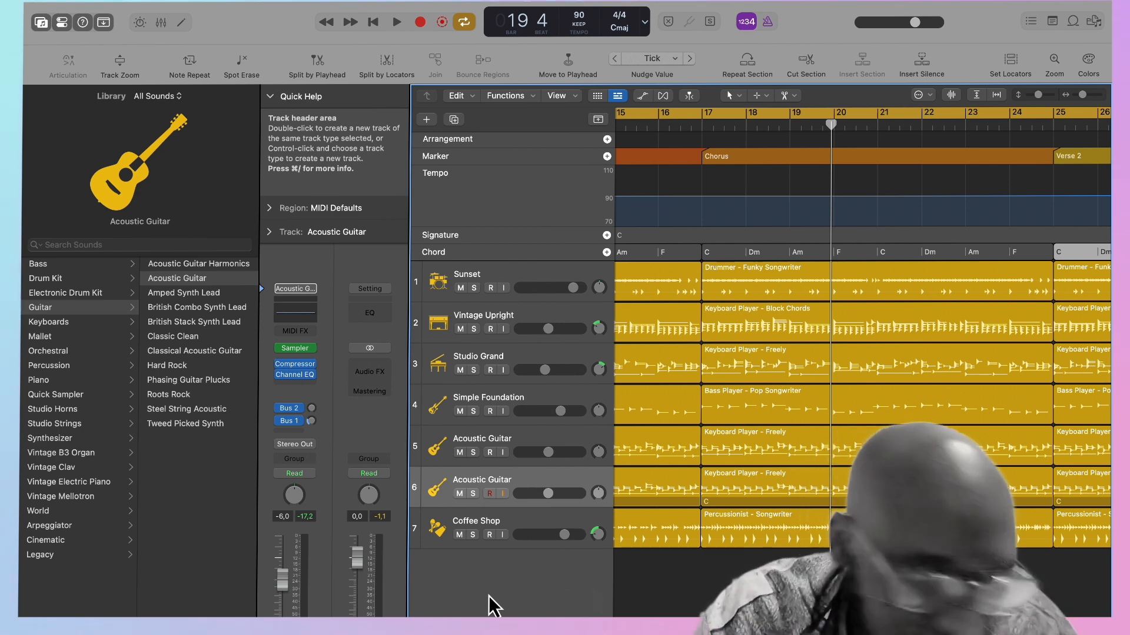
Enable the Groove Track option in the track headers and make Sunset the groove track.
{"action": "key", "text": "alt+t"}
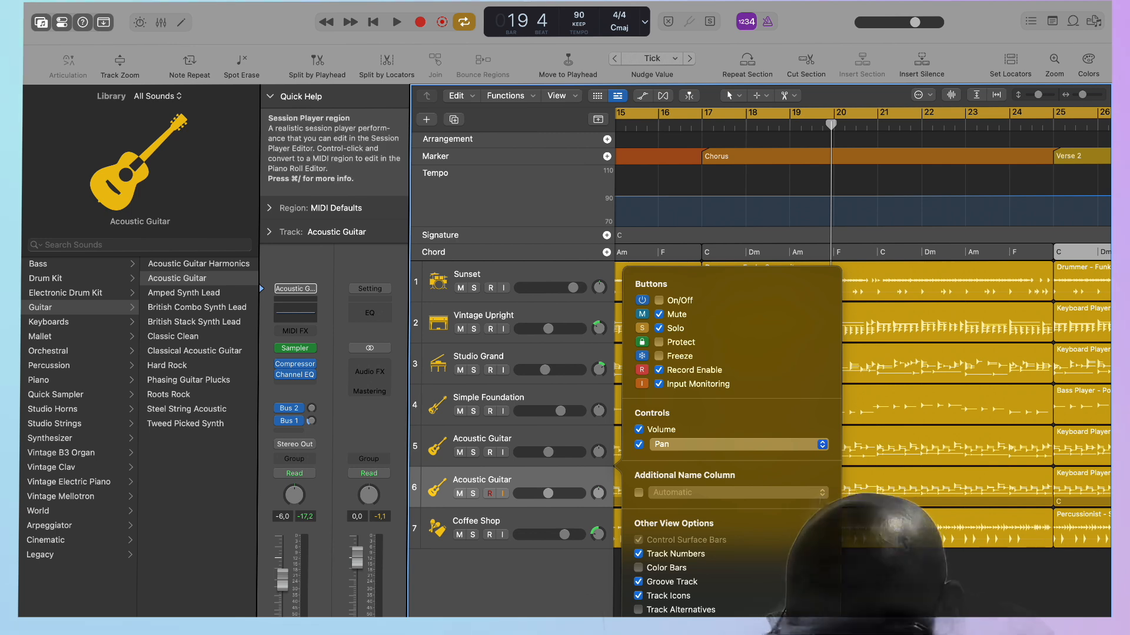
{"action": "left_click", "coordinate": [882, 580]}
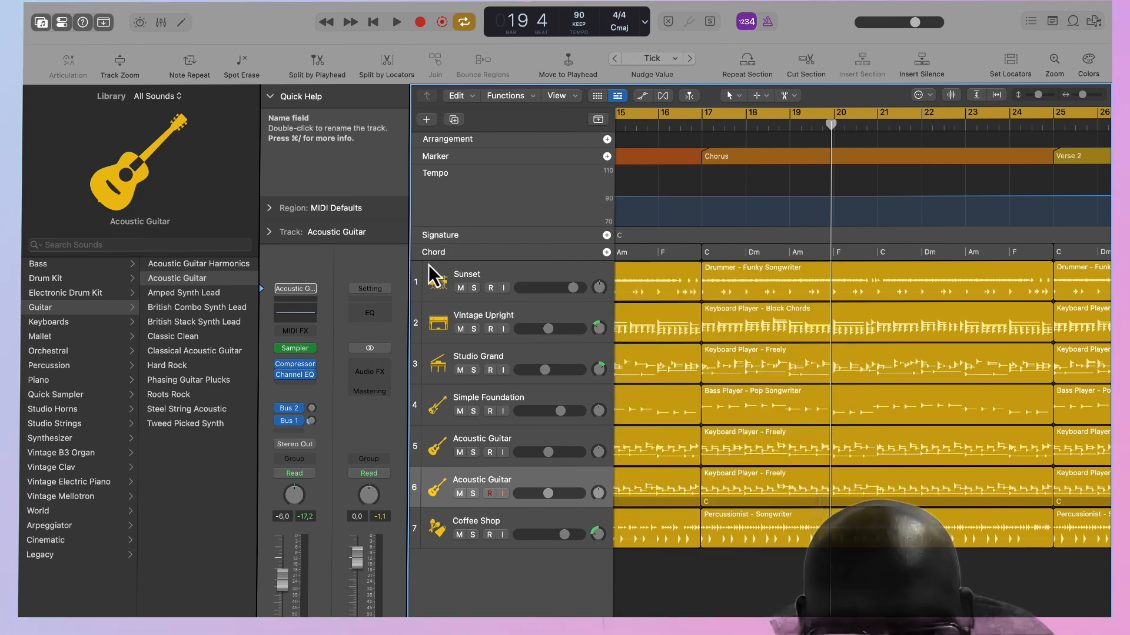
{"action": "left_click", "coordinate": [419, 296]}
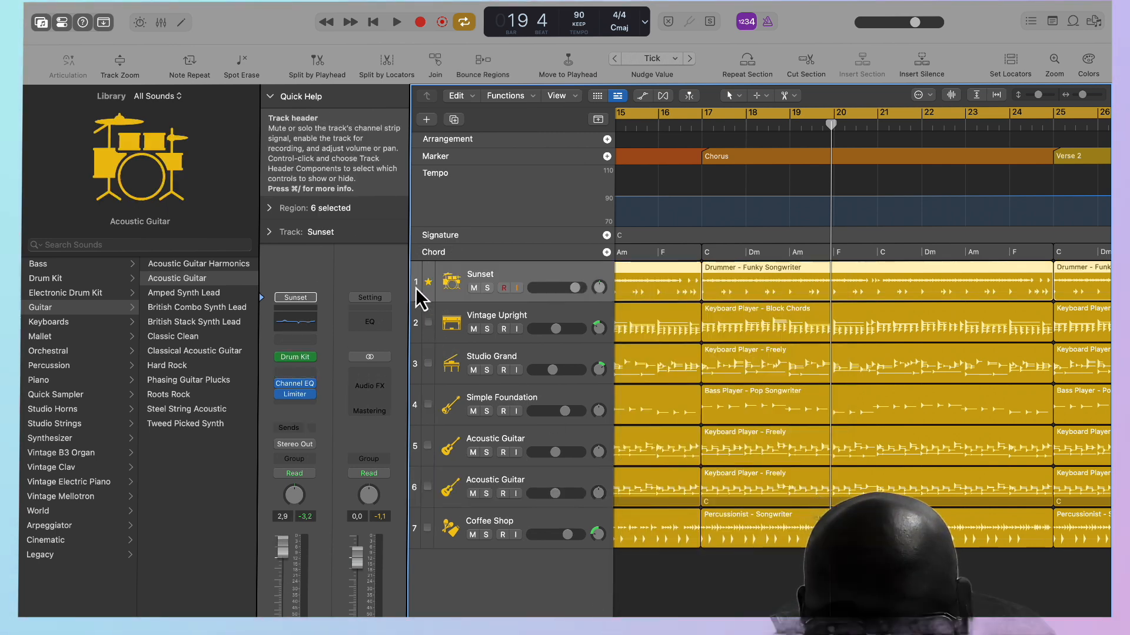
Listen to the Intro from the beginning, deselect the regions, and continue listening from the start of Verse 1.
{"action": "key", "text": "Return"}
{"action": "key", "text": "space"}
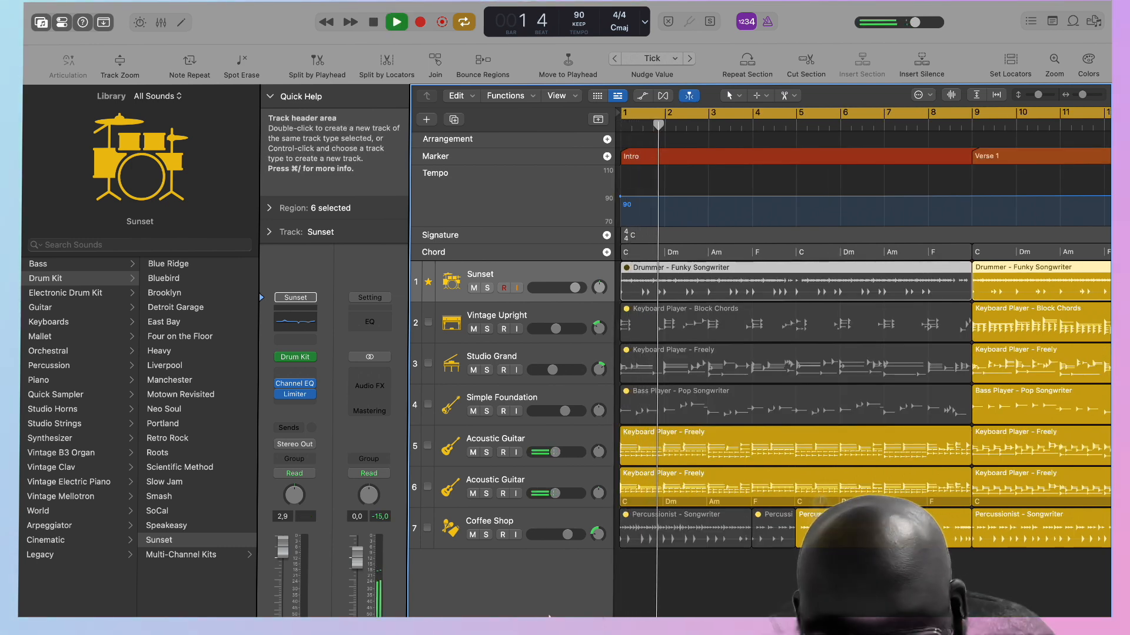
{"action": "left_click", "coordinate": [663, 616]}
{"action": "scroll", "coordinate": [664, 616], "scroll_direction": "right", "scroll_amount": 5}
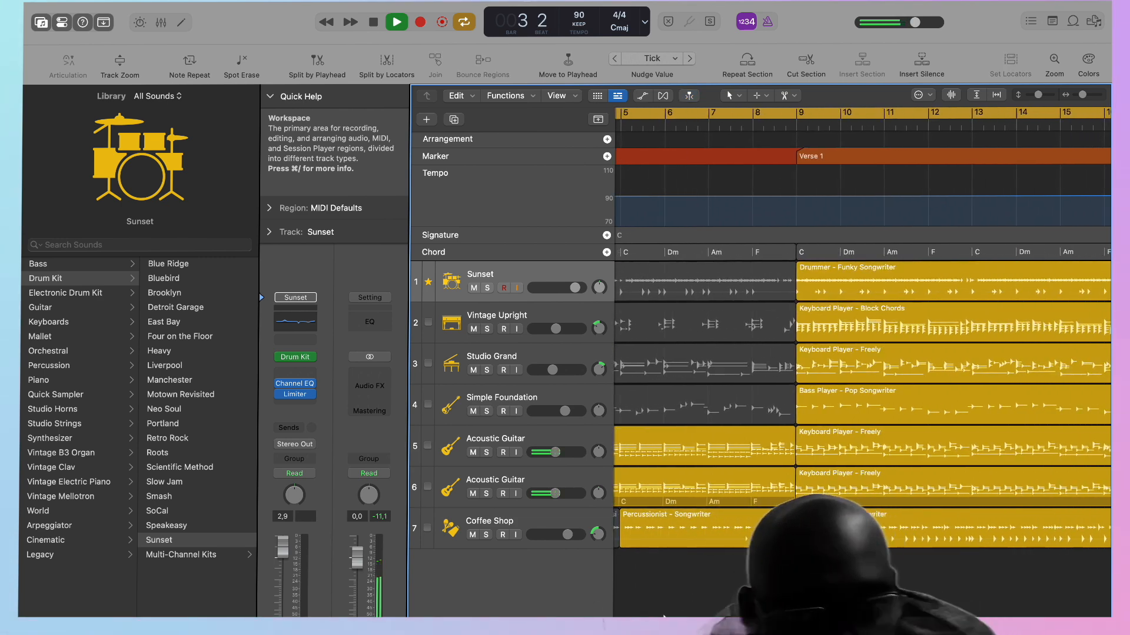
{"action": "left_click", "coordinate": [790, 125]}
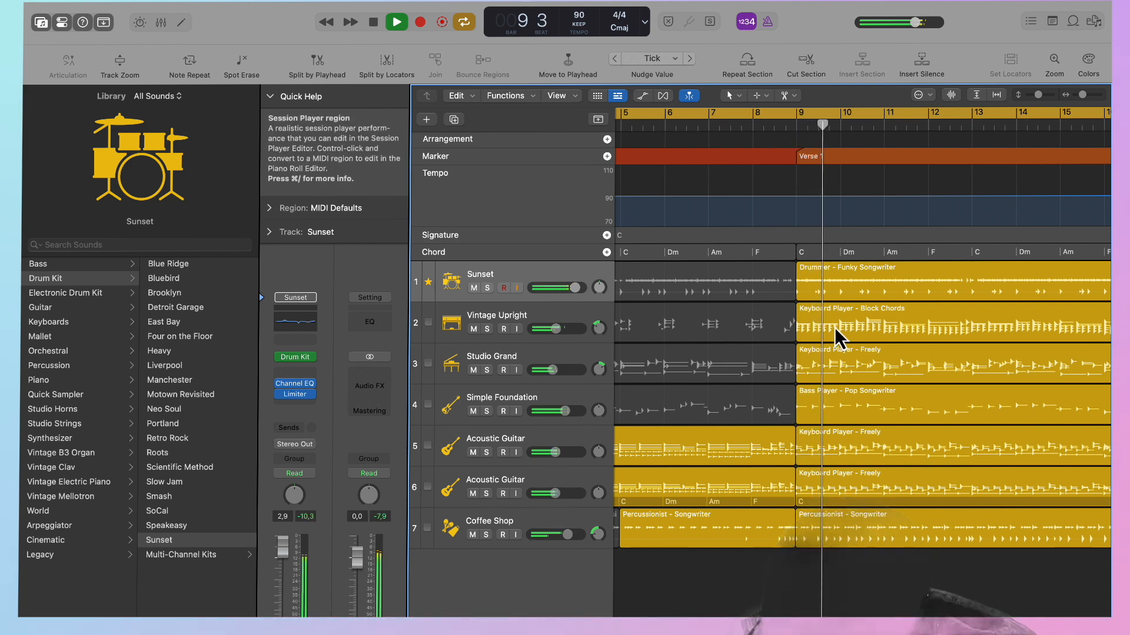
{"action": "scroll", "coordinate": [841, 338], "scroll_direction": "right", "scroll_amount": 3}
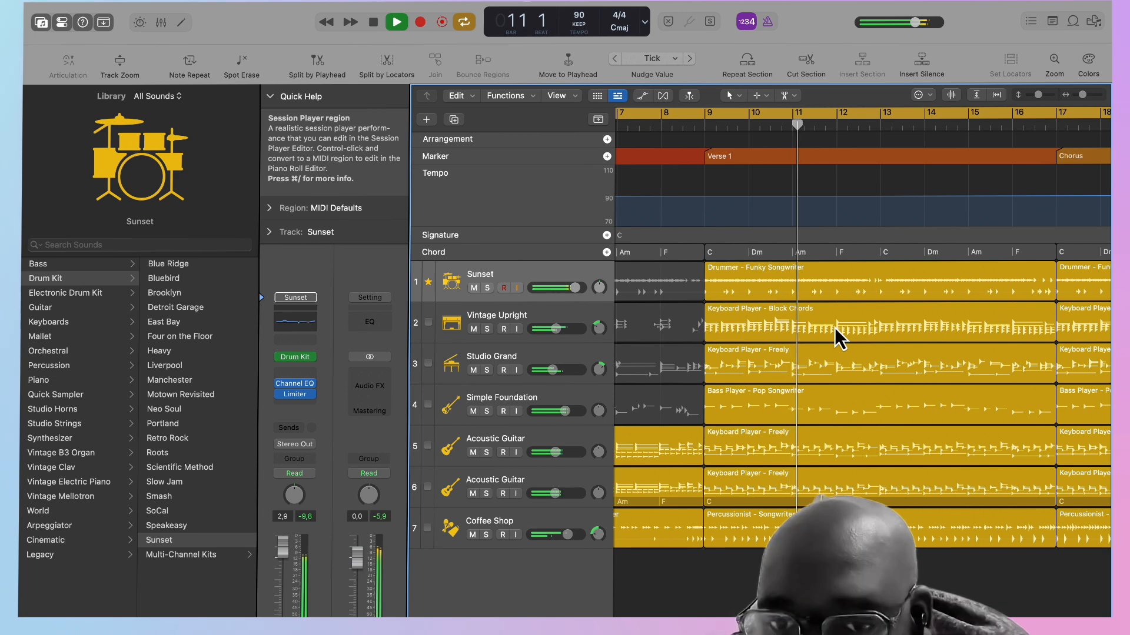
{"action": "scroll", "coordinate": [832, 340], "scroll_direction": "right", "scroll_amount": 2}
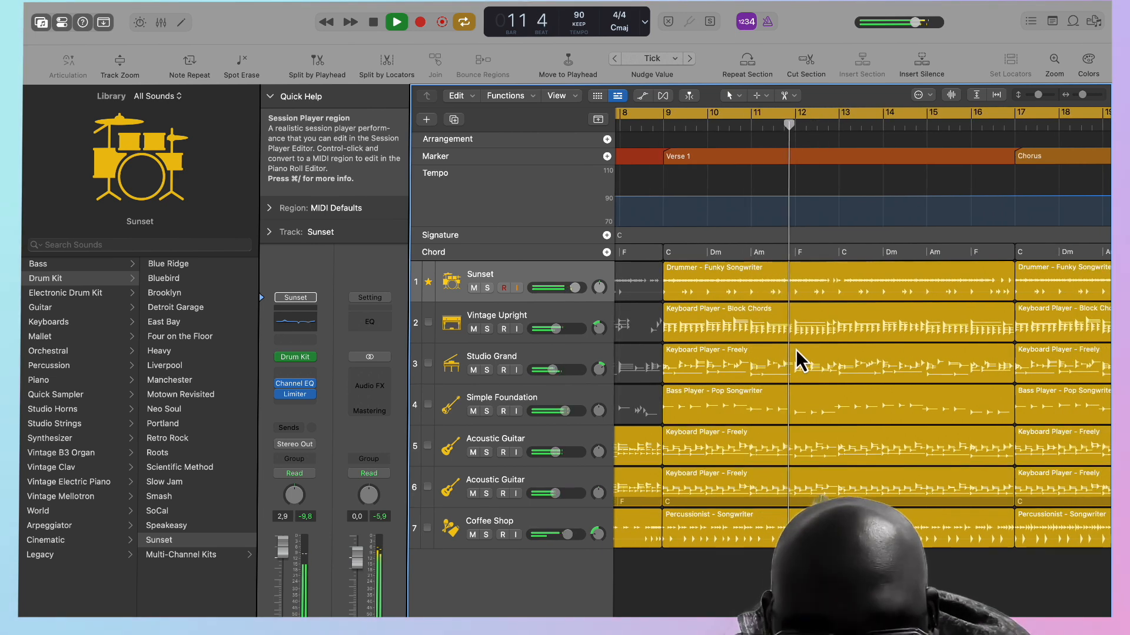
Replace the second Acoustic Guitar track's sound with the orchestral Studio Strings patch, trying String Ensemble first.
{"action": "left_click", "coordinate": [535, 485]}
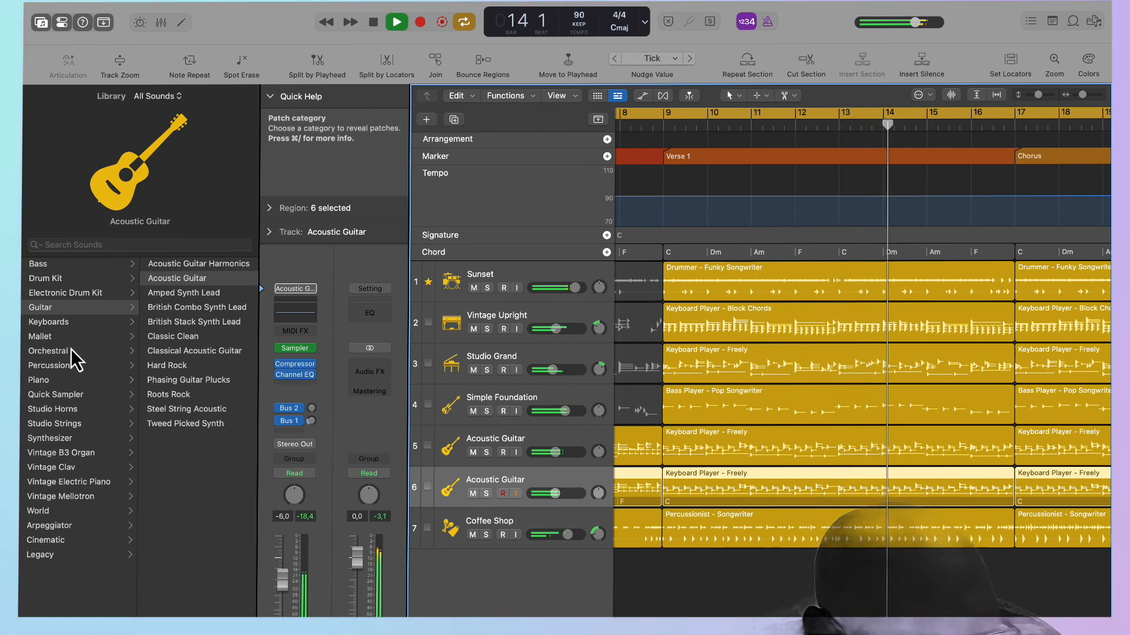
{"action": "left_click", "coordinate": [70, 424]}
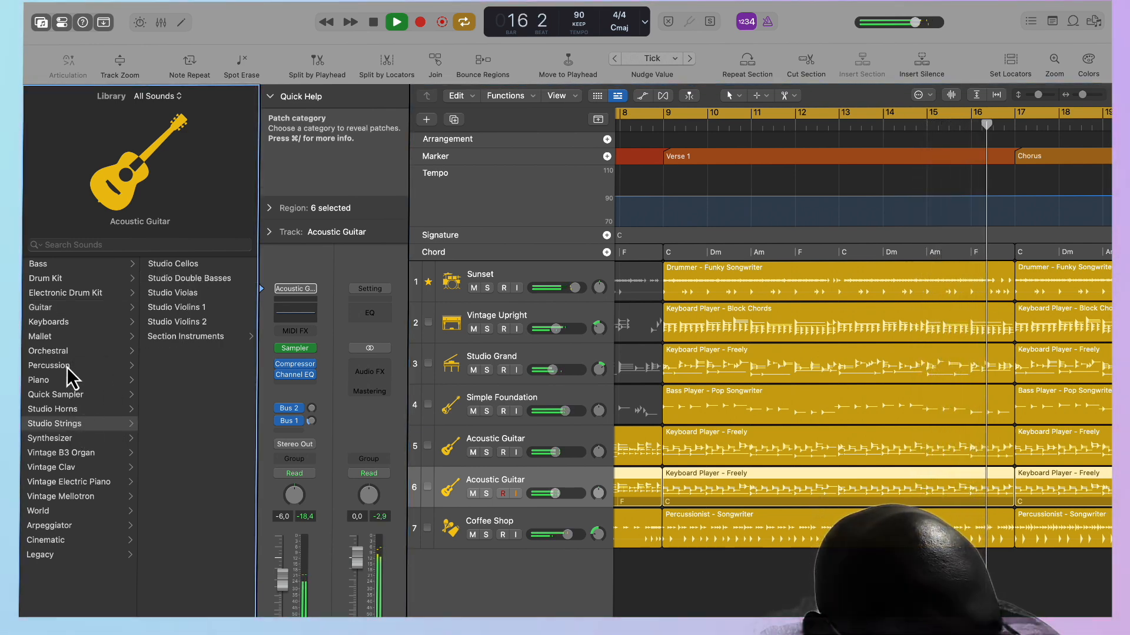
{"action": "left_click", "coordinate": [69, 352]}
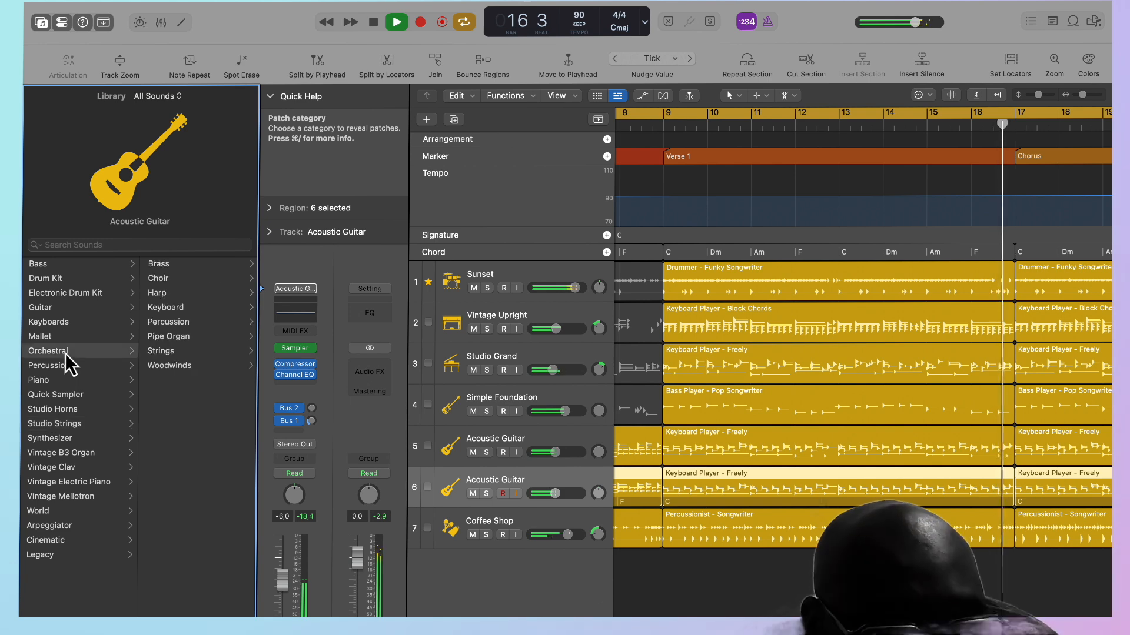
{"action": "left_click", "coordinate": [181, 352]}
{"action": "left_click", "coordinate": [187, 397]}
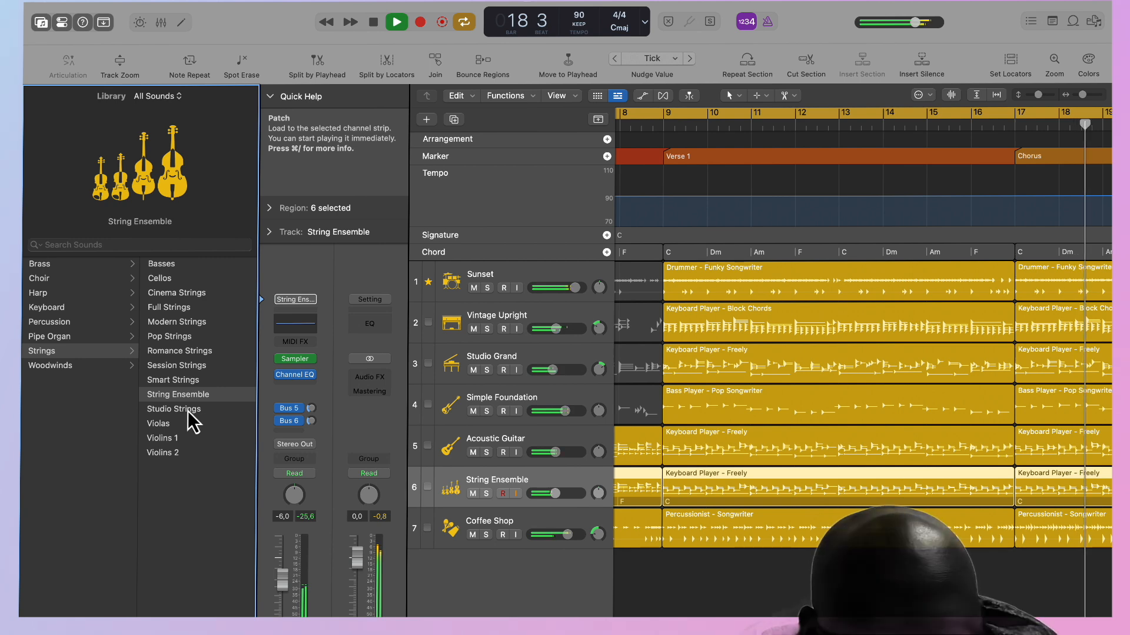
{"action": "left_click", "coordinate": [190, 410]}
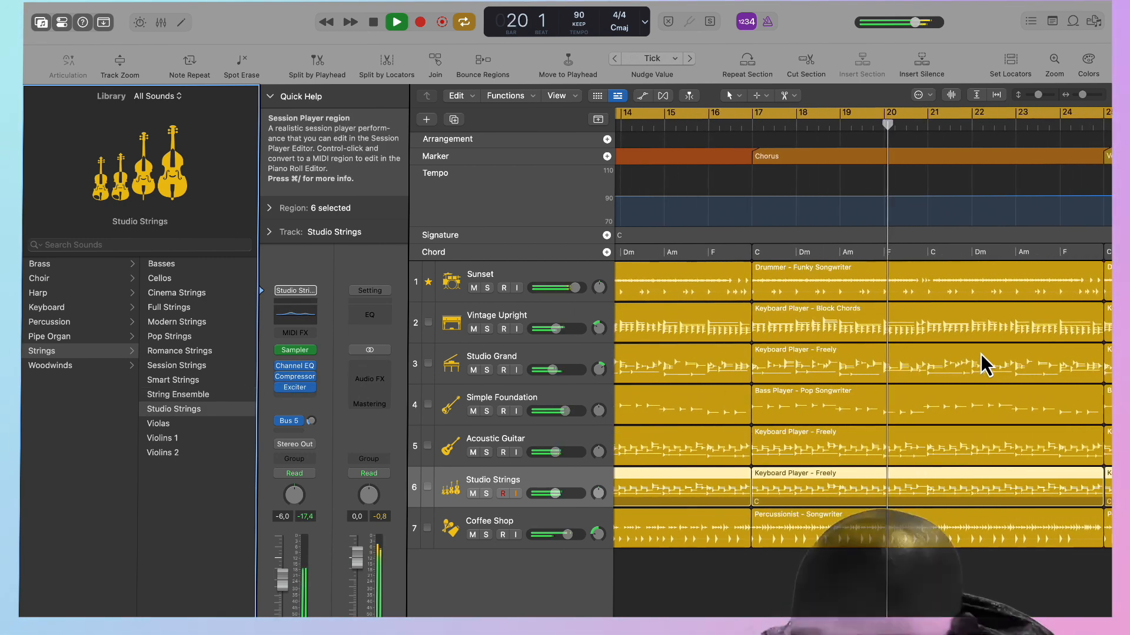
Play from the beginning, set the Studio Strings intro region's complexity to 8%, and lower its intensity.
{"action": "scroll", "coordinate": [980, 354], "scroll_direction": "left", "scroll_amount": 10}
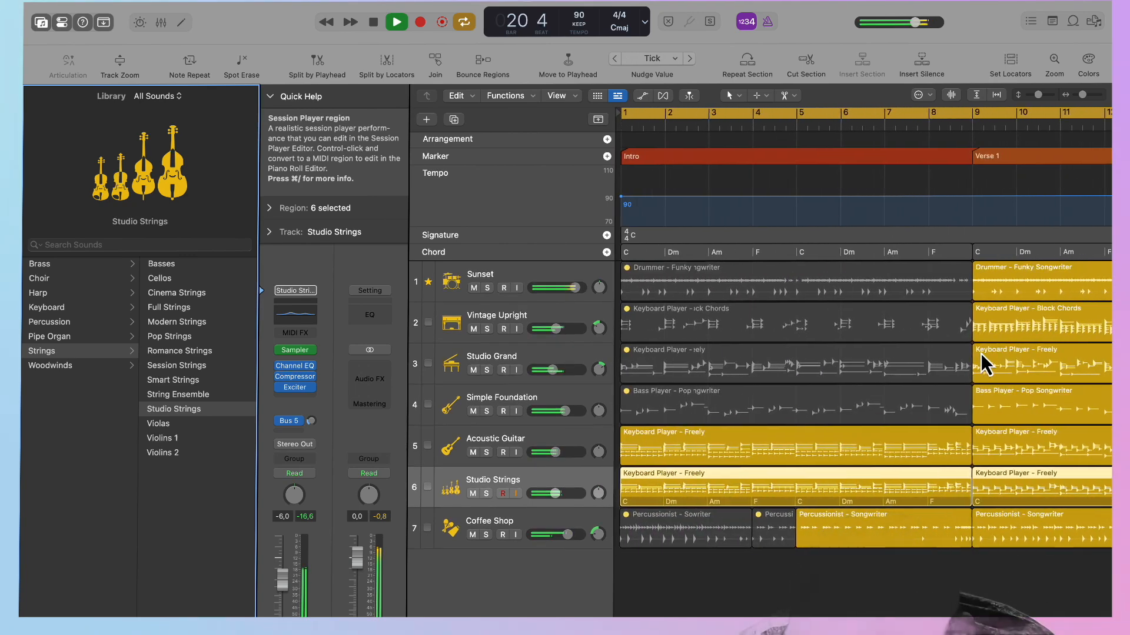
{"action": "key", "text": "Return"}
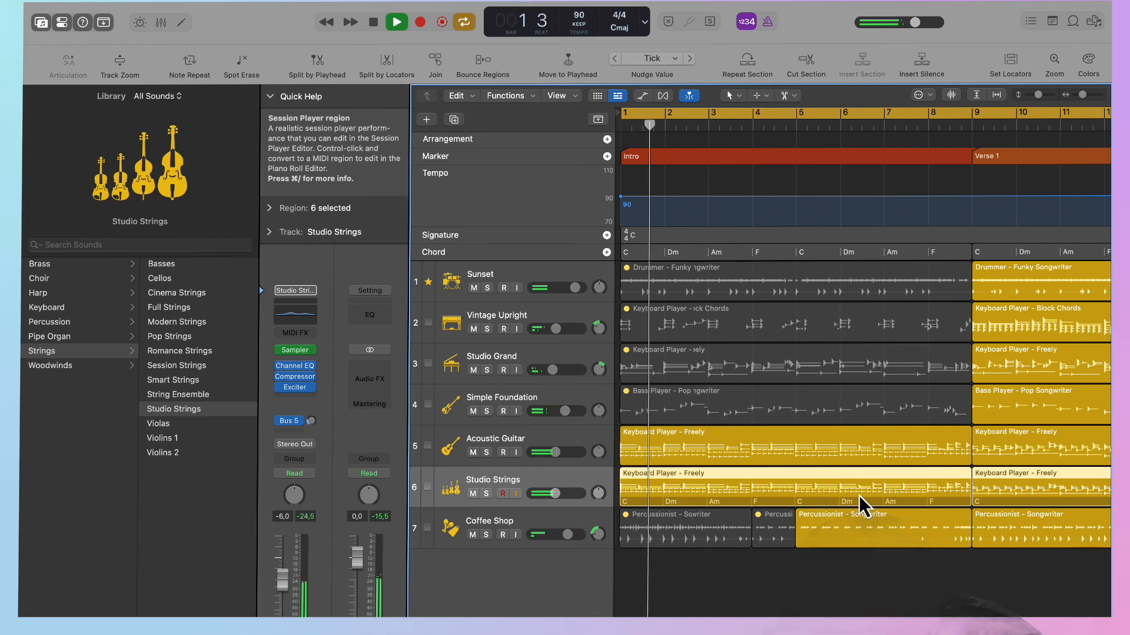
{"action": "left_click", "coordinate": [736, 493]}
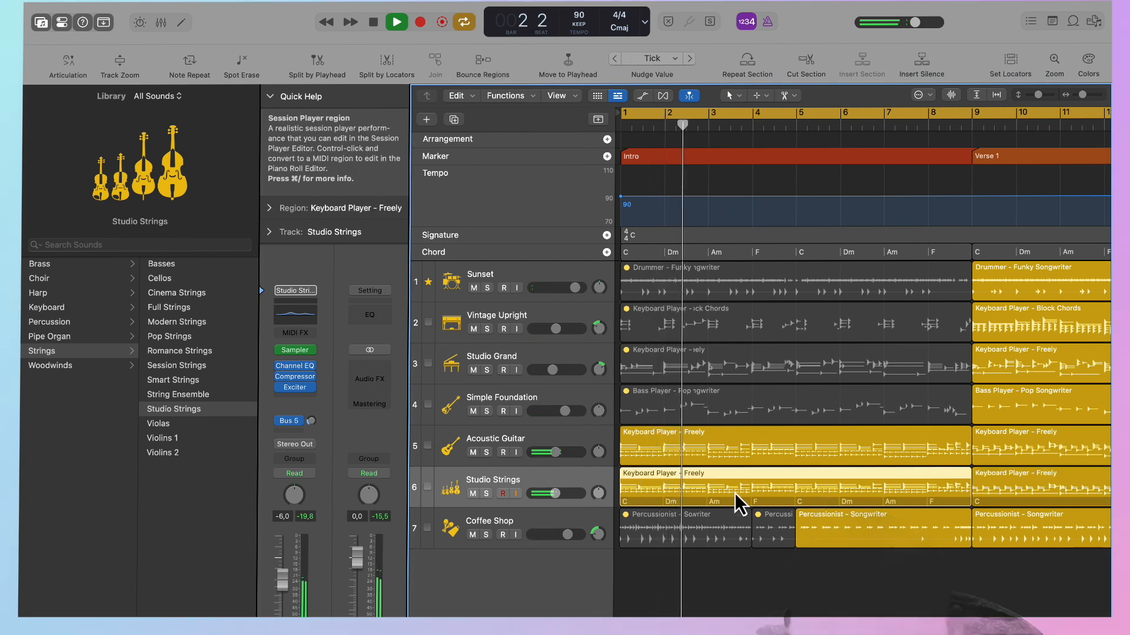
{"action": "double_click", "coordinate": [736, 493]}
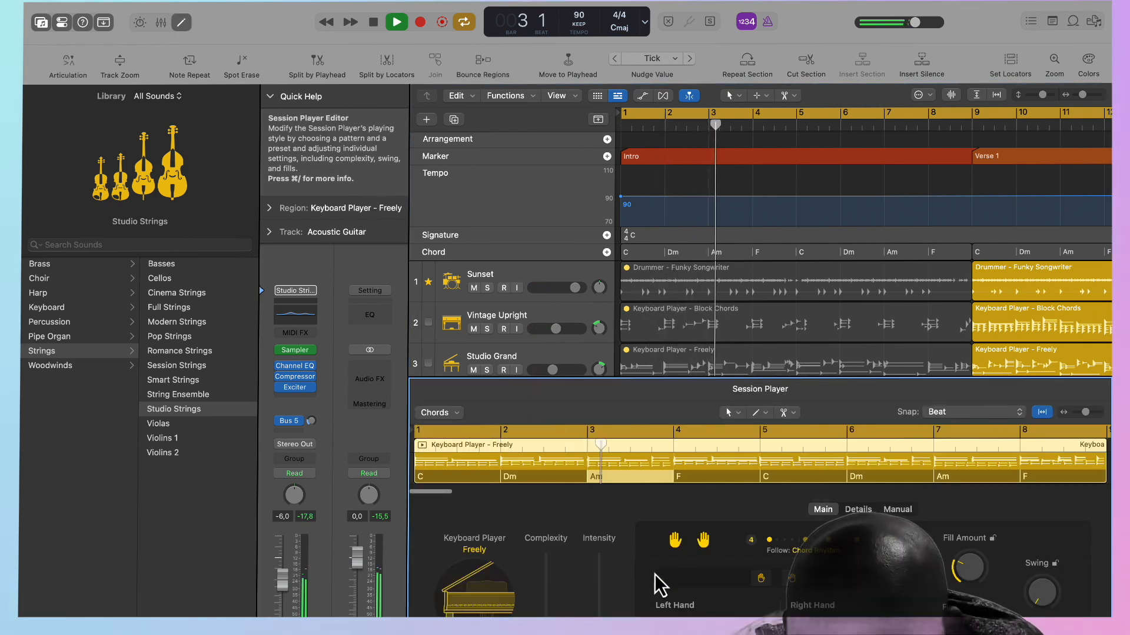
{"action": "left_click_drag", "start_coordinate": [546, 624], "coordinate": [546, 634]}
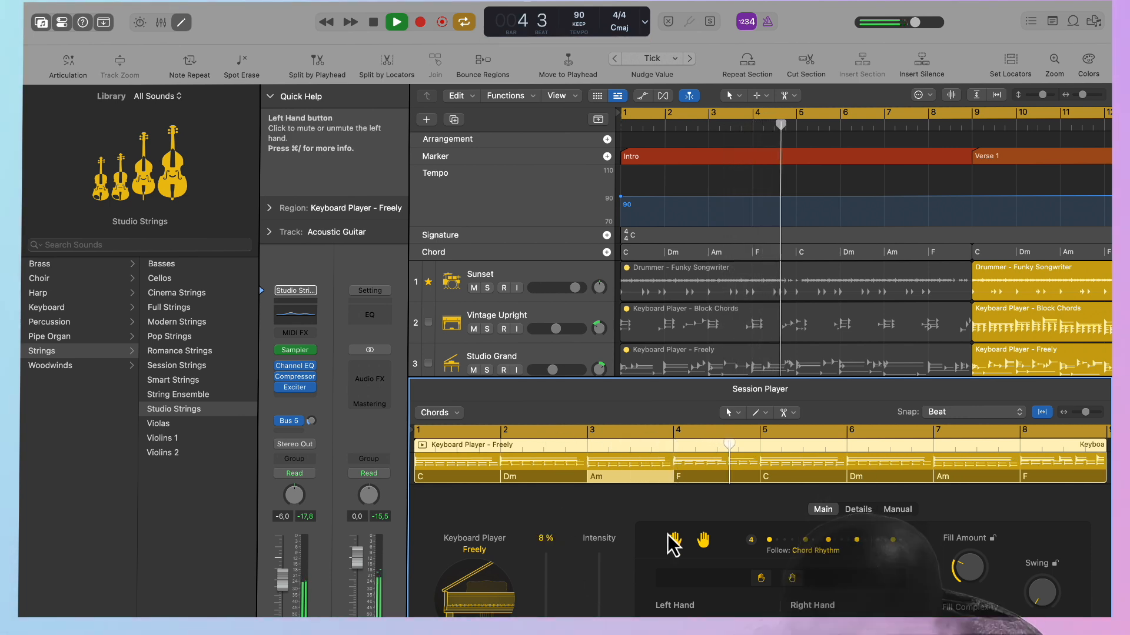
{"action": "left_click_drag", "start_coordinate": [599, 627], "coordinate": [599, 634]}
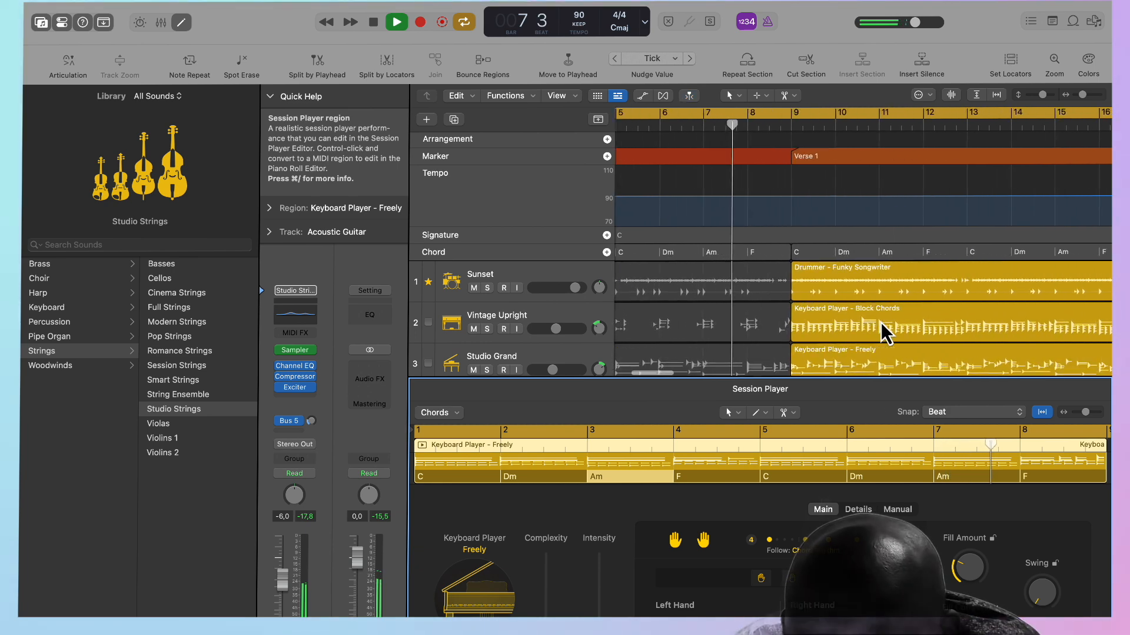
{"action": "scroll", "coordinate": [882, 325], "scroll_direction": "down", "scroll_amount": 5}
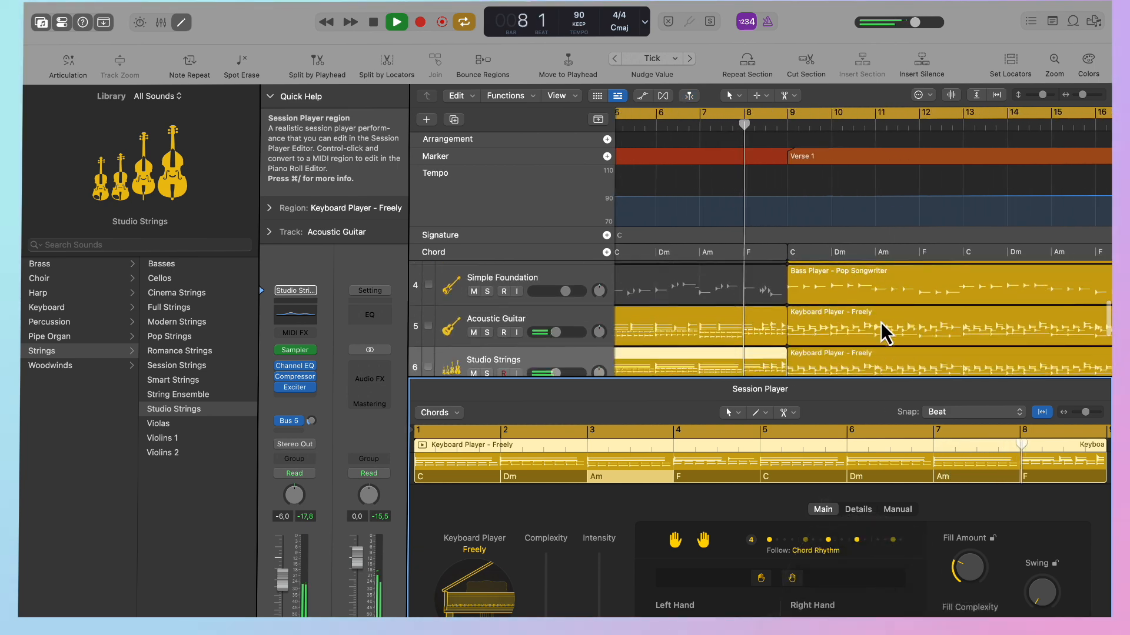
Set the Verse 1 Studio Strings region's complexity to 22% and lower its intensity.
{"action": "left_click", "coordinate": [869, 352]}
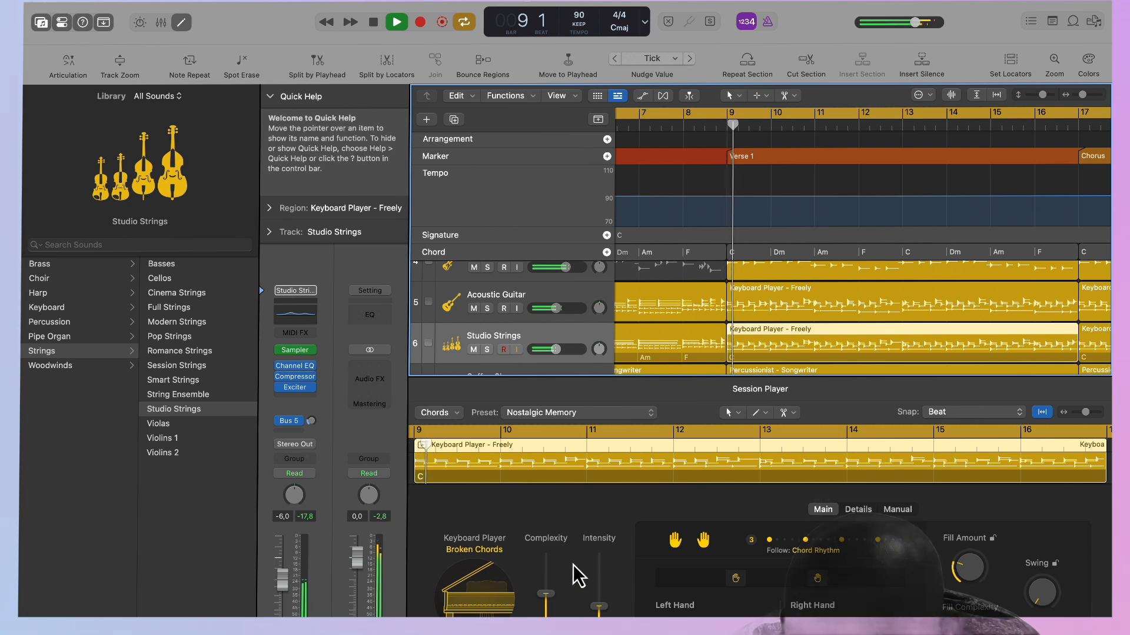
{"action": "left_click_drag", "start_coordinate": [546, 595], "coordinate": [546, 626]}
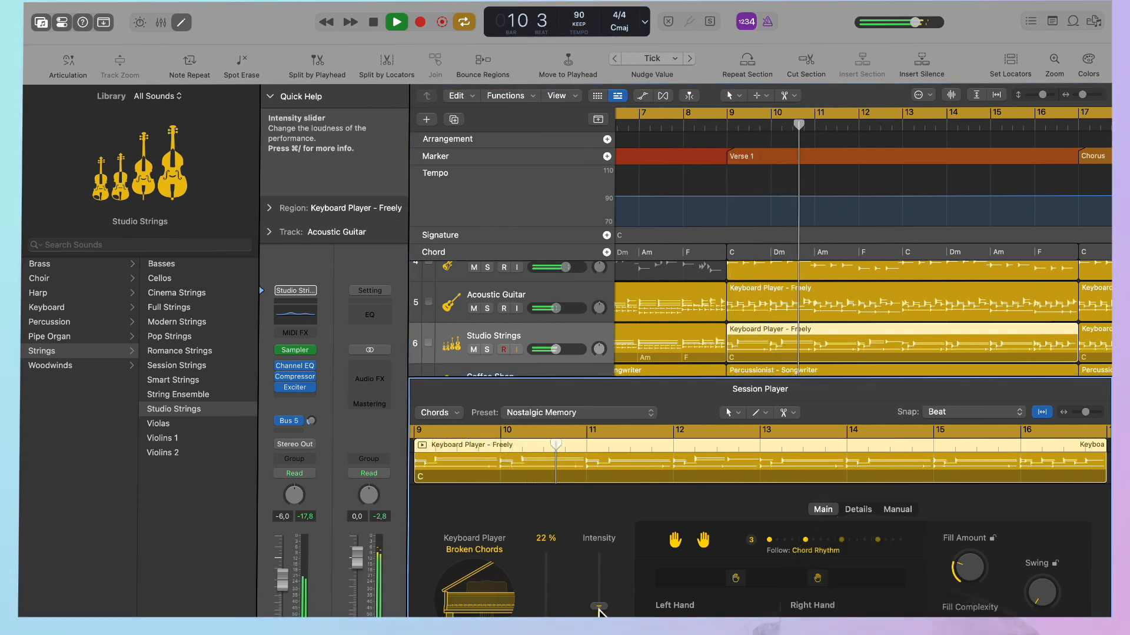
{"action": "left_click_drag", "start_coordinate": [599, 627], "coordinate": [546, 632]}
Lower the Studio Strings track volume to -13.8 dB while listening through Verse 1, and stop playback in the Chorus.
{"action": "left_click_drag", "start_coordinate": [556, 350], "coordinate": [554, 351]}
{"action": "scroll", "coordinate": [810, 325], "scroll_direction": "right", "scroll_amount": 8}
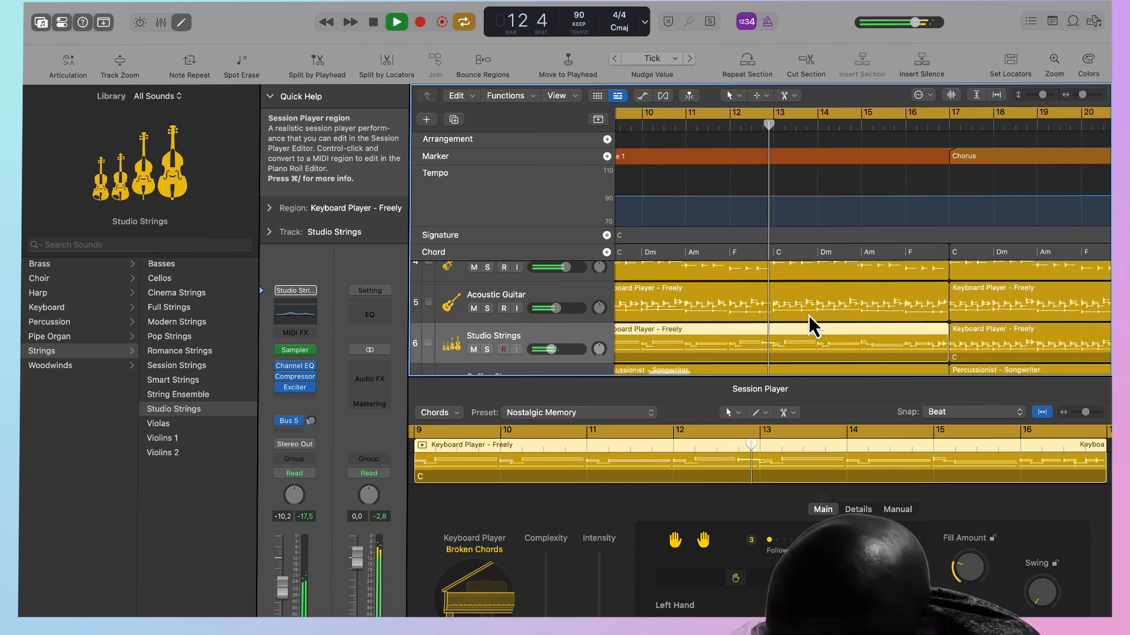
{"action": "left_click_drag", "start_coordinate": [552, 350], "coordinate": [551, 350]}
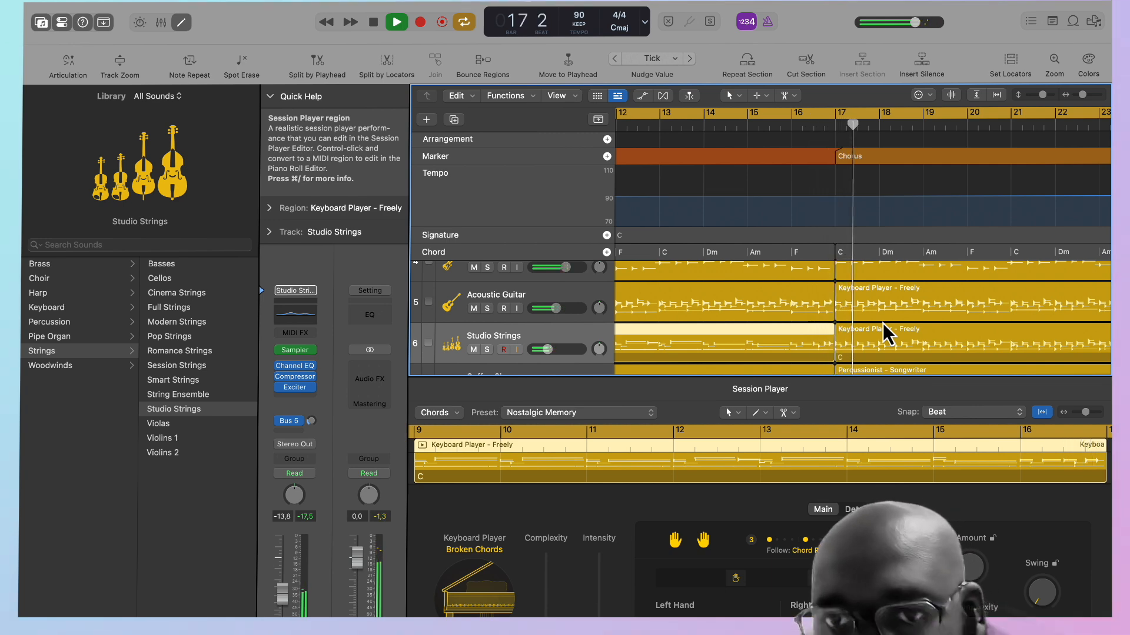
{"action": "scroll", "coordinate": [886, 332], "scroll_direction": "up", "scroll_amount": 5}
{"action": "scroll", "coordinate": [886, 332], "scroll_direction": "right", "scroll_amount": 5}
{"action": "key", "text": "space"}
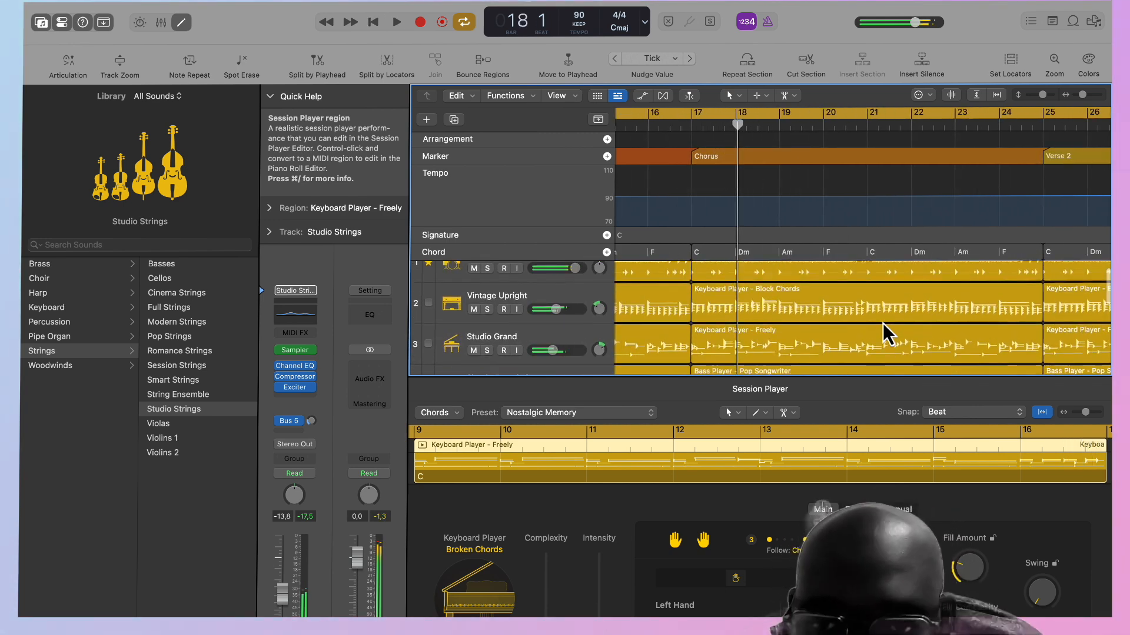
Raise the intensity of the Sunset drummer region in the Chorus and change its cymbal piece, using pattern variation 3.
{"action": "scroll", "coordinate": [885, 333], "scroll_direction": "up", "scroll_amount": 2}
{"action": "left_click", "coordinate": [829, 292]}
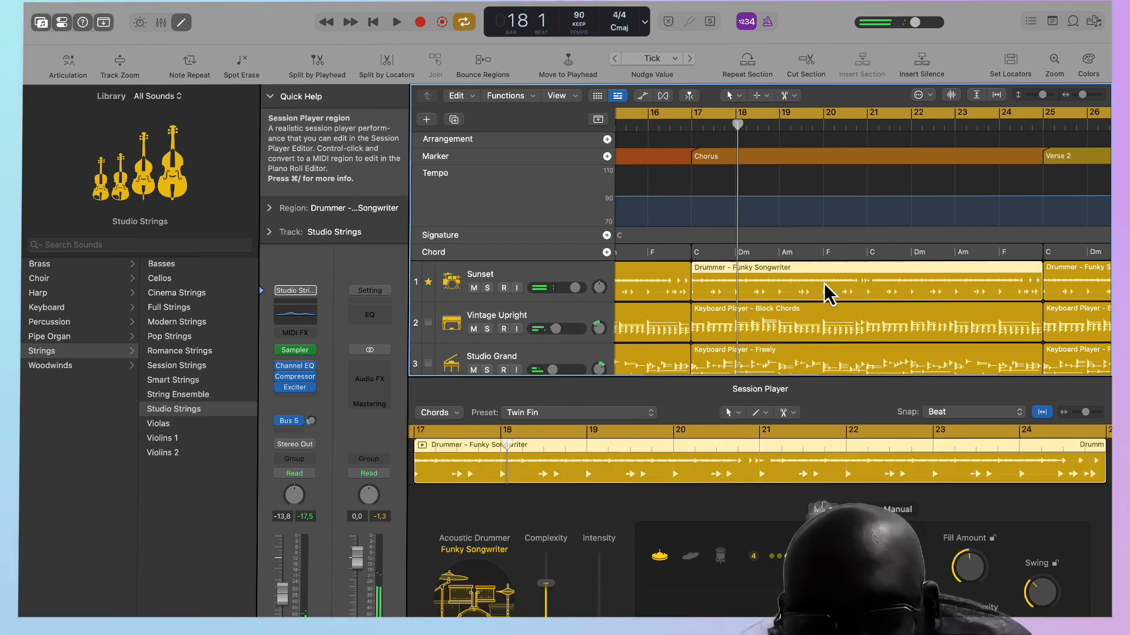
{"action": "key", "text": "e"}
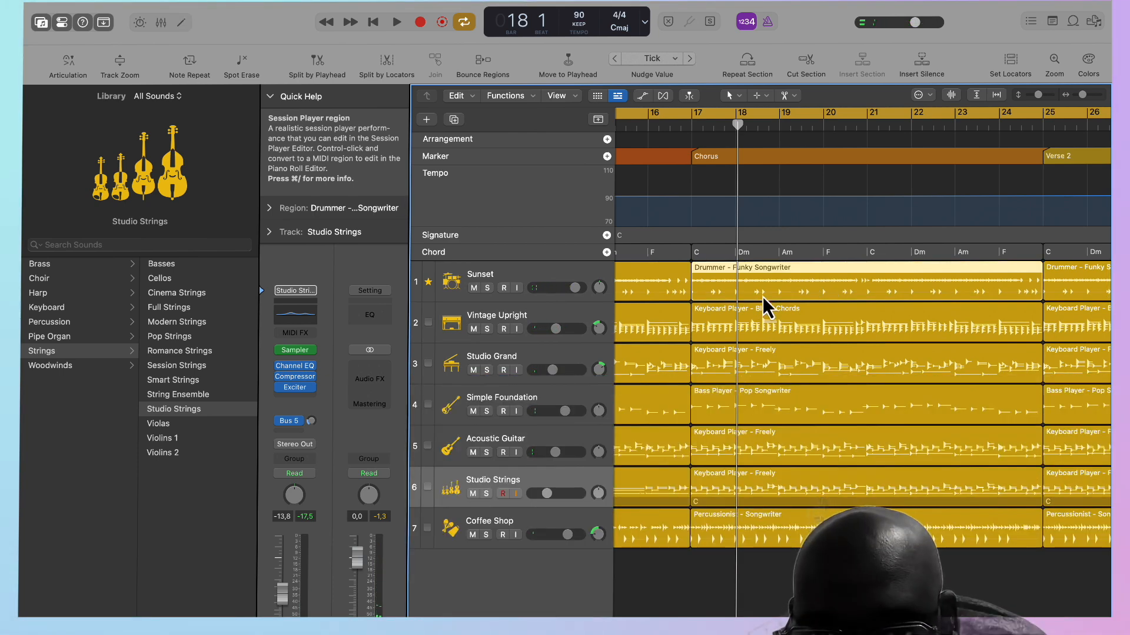
{"action": "key", "text": "e"}
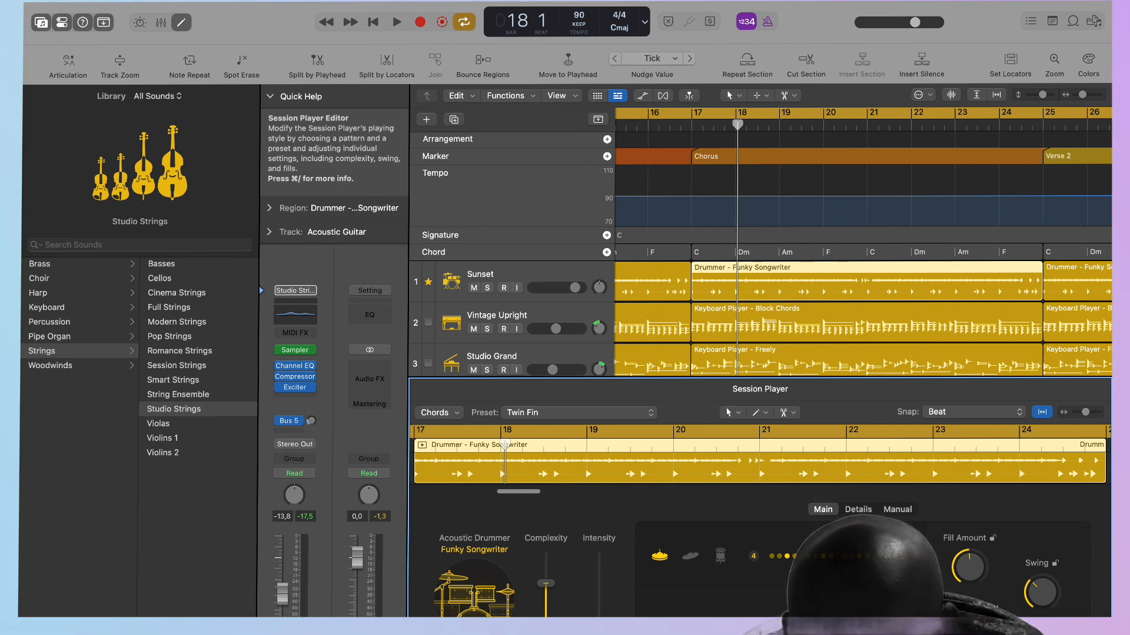
{"action": "left_click_drag", "start_coordinate": [599, 615], "coordinate": [599, 586]}
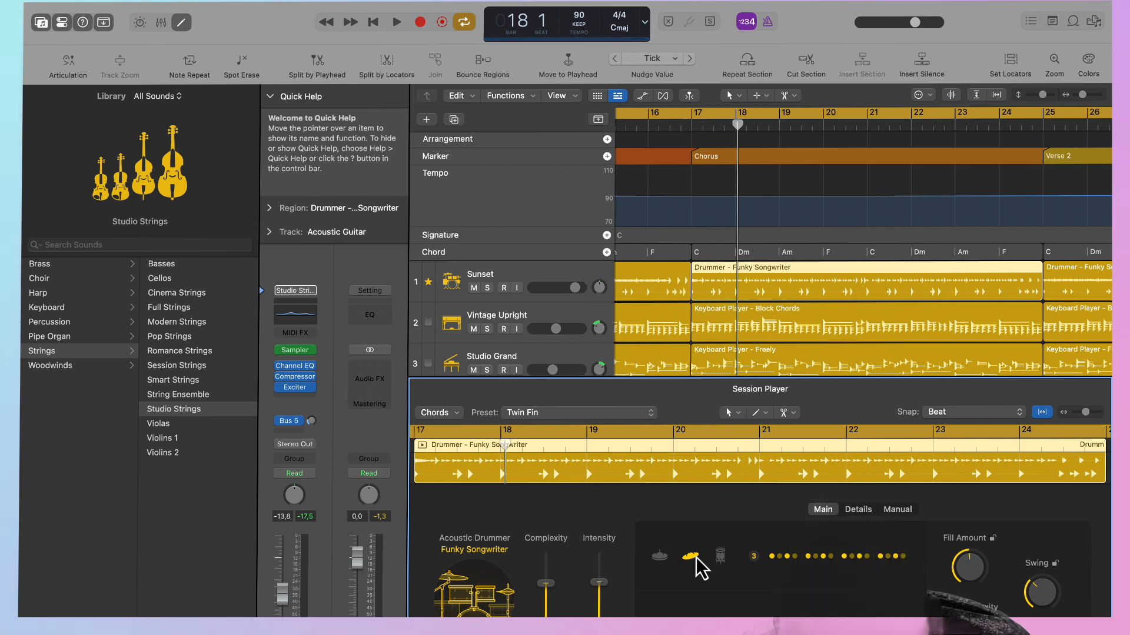
Adjust the complexity of the Vintage Upright block-chords region in the Chorus, and select the Studio Grand Chorus region.
{"action": "left_click", "coordinate": [816, 331]}
{"action": "left_click", "coordinate": [546, 612]}
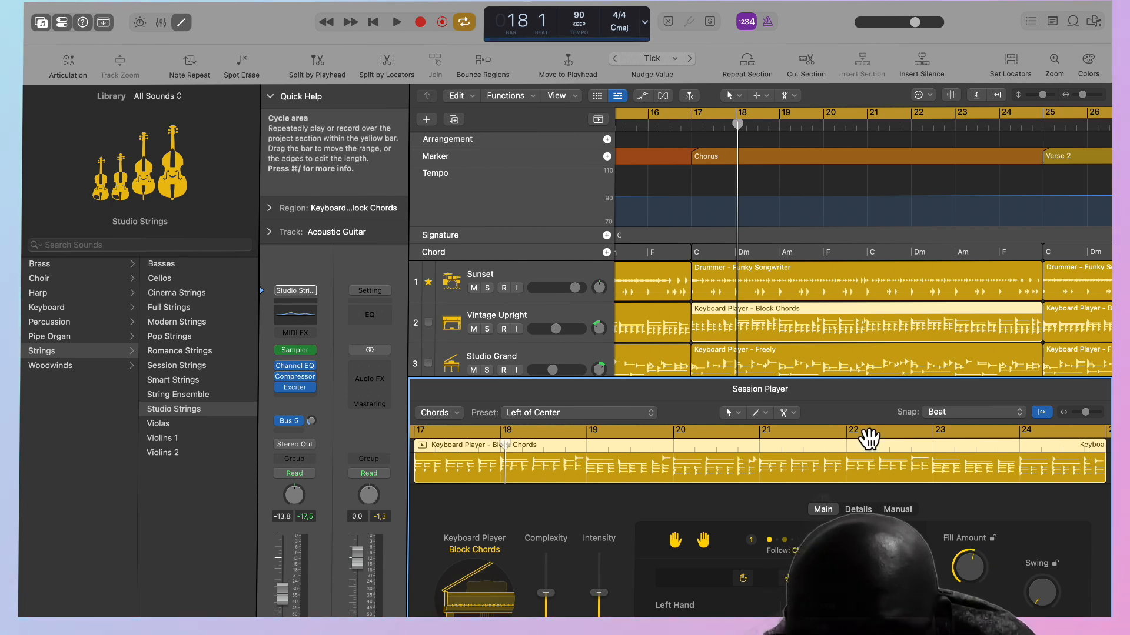
{"action": "left_click", "coordinate": [803, 367]}
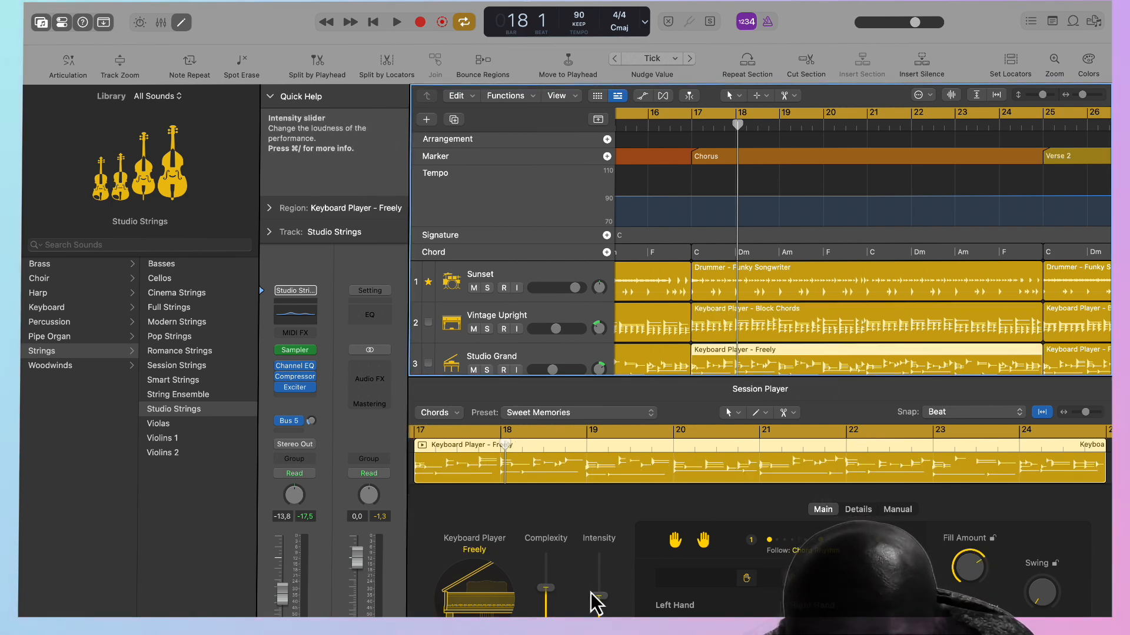
Raise the complexity and intensity of the Chorus bass region, increase its Dynamics, and set Feel to 6% and Humanize to 29%.
{"action": "scroll", "coordinate": [764, 373], "scroll_direction": "down", "scroll_amount": 3}
{"action": "left_click", "coordinate": [754, 298]}
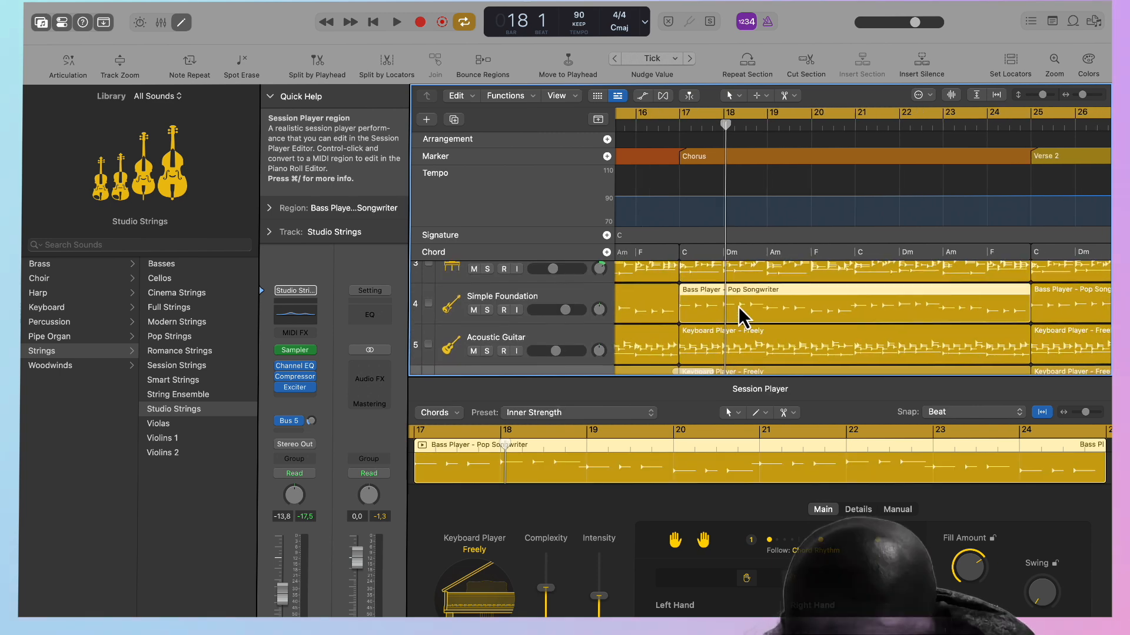
{"action": "left_click_drag", "start_coordinate": [553, 585], "coordinate": [600, 566]}
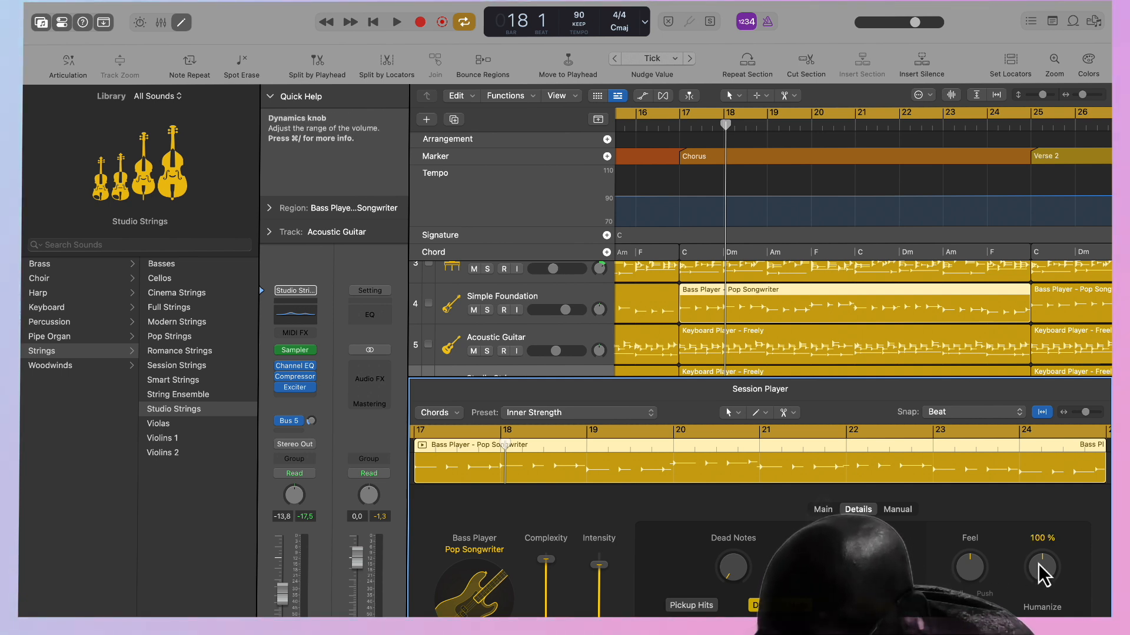
{"action": "left_click_drag", "start_coordinate": [974, 574], "coordinate": [973, 569]}
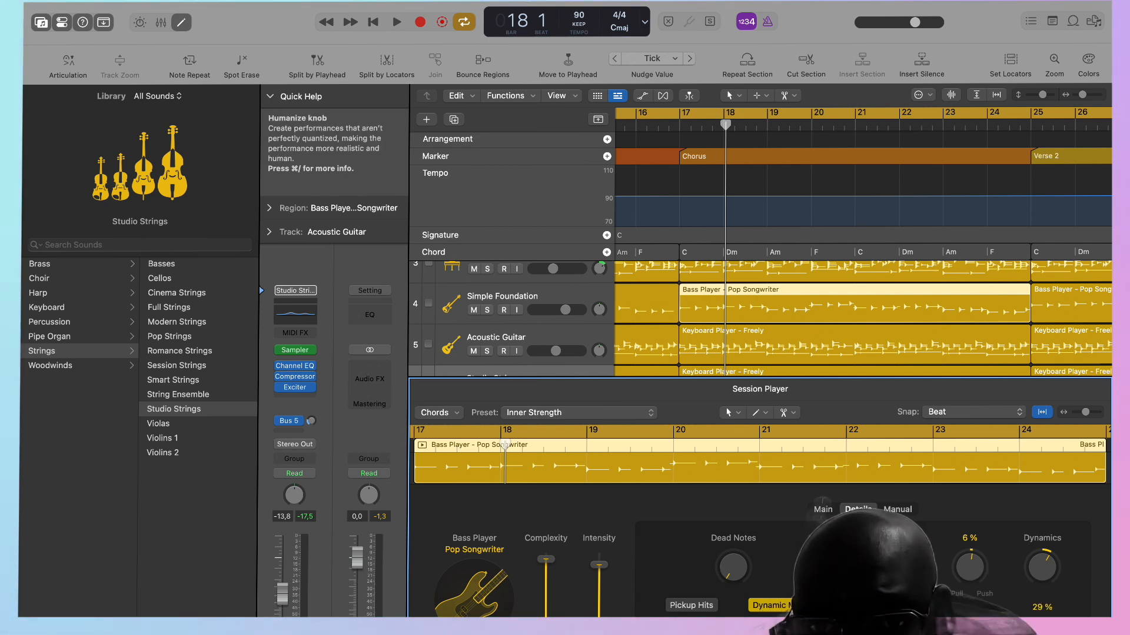
Set both complexity and intensity of the Acoustic Guitar region in the Chorus to 38%.
{"action": "scroll", "coordinate": [847, 346], "scroll_direction": "down", "scroll_amount": 3}
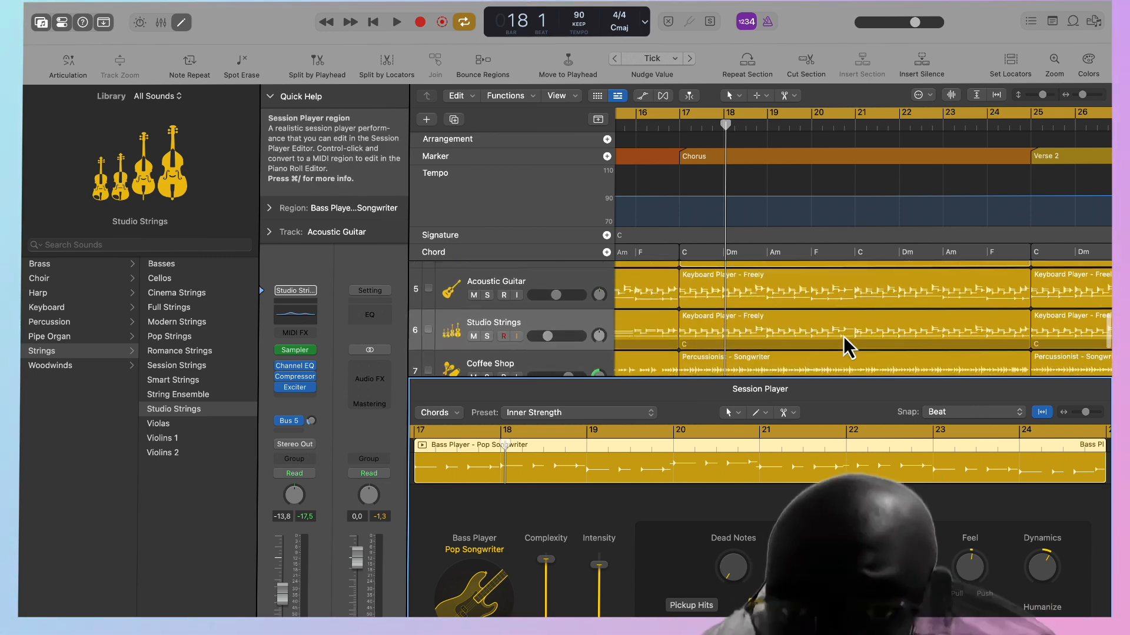
{"action": "left_click", "coordinate": [792, 297]}
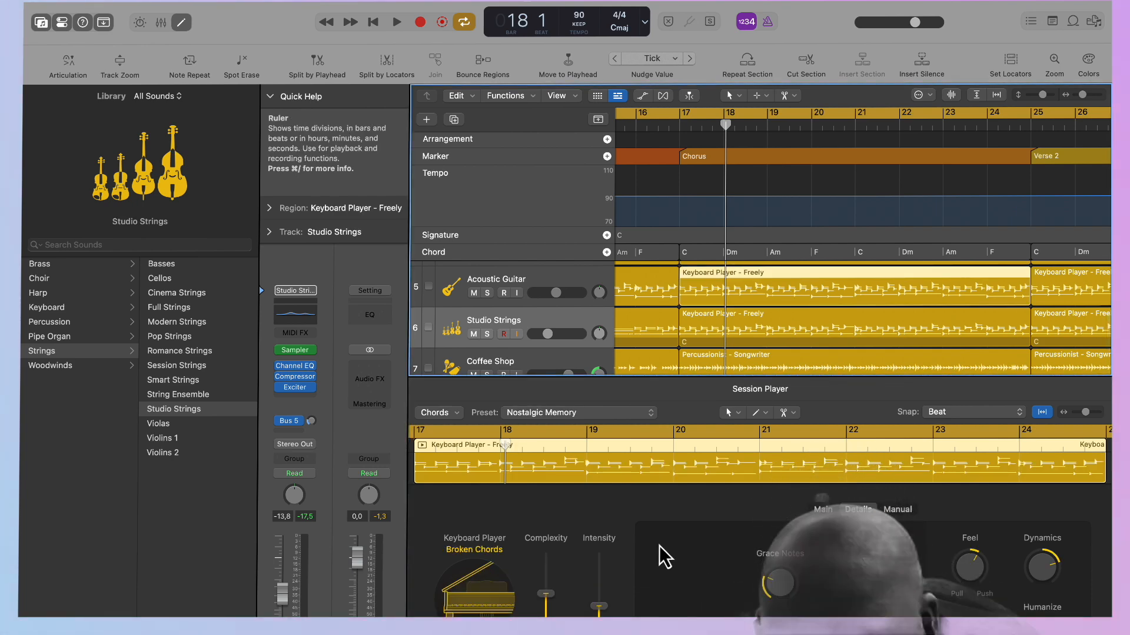
{"action": "left_click_drag", "start_coordinate": [546, 594], "coordinate": [546, 615]}
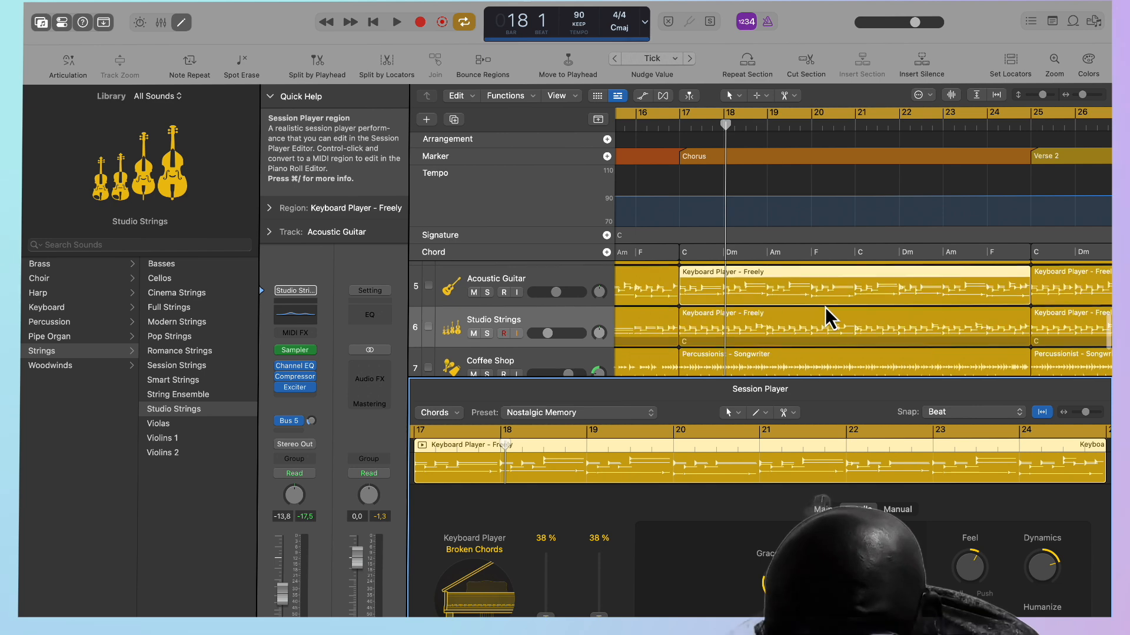
Set the Chorus Studio Strings region's complexity to 72% and lower its intensity.
{"action": "scroll", "coordinate": [828, 316], "scroll_direction": "down", "scroll_amount": 3}
{"action": "left_click", "coordinate": [803, 320]}
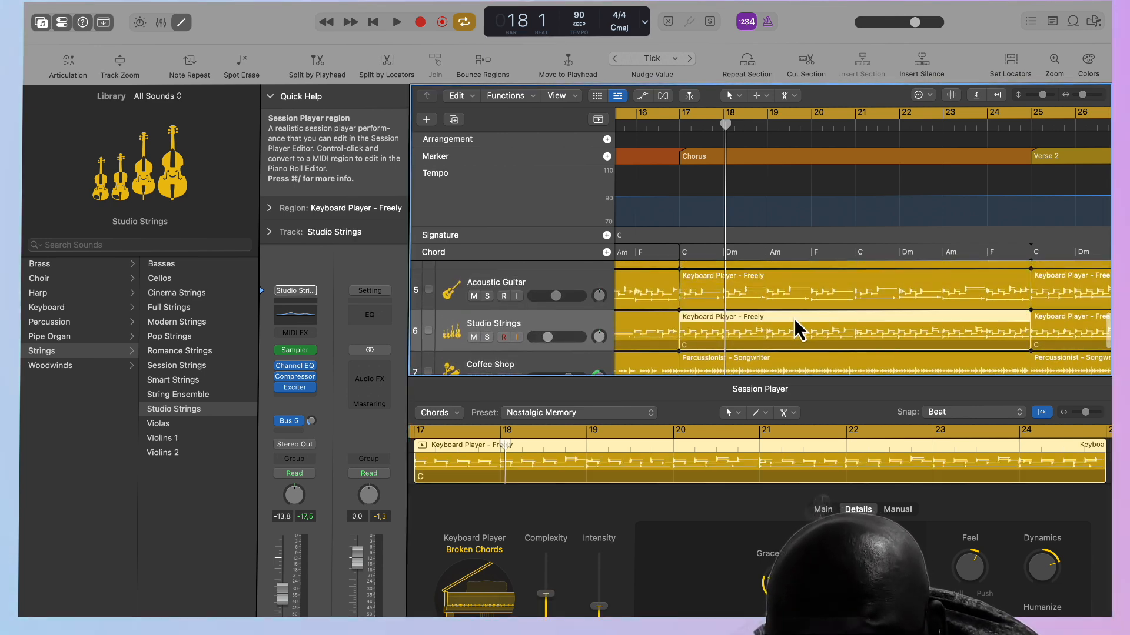
{"action": "scroll", "coordinate": [794, 327], "scroll_direction": "down", "scroll_amount": 2}
{"action": "scroll", "coordinate": [797, 329], "scroll_direction": "down", "scroll_amount": 2}
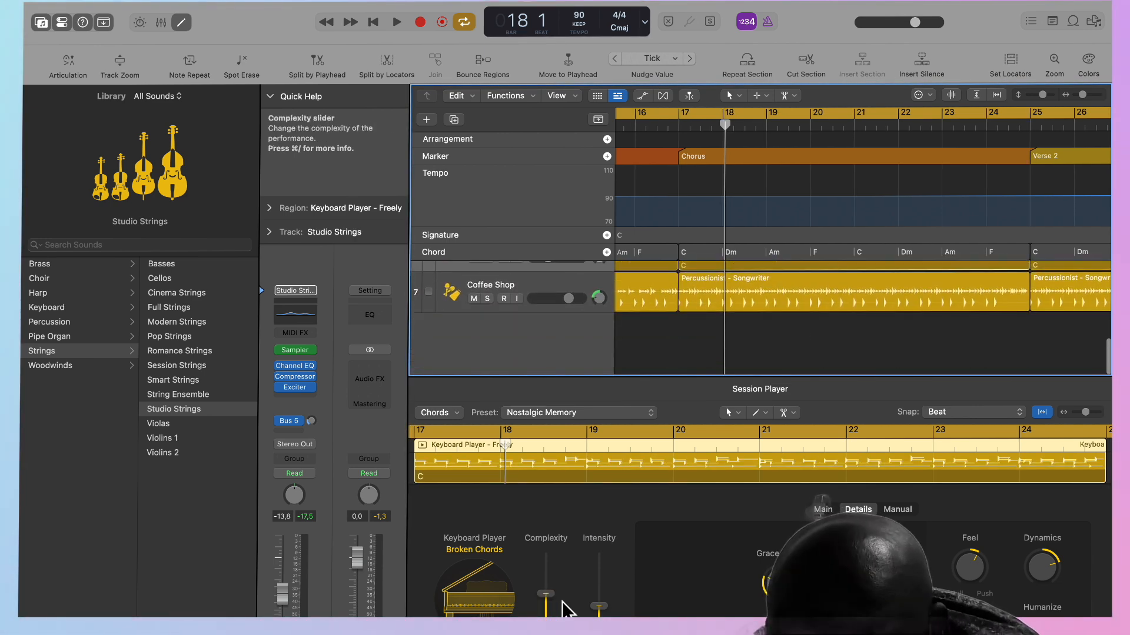
{"action": "left_click_drag", "start_coordinate": [545, 595], "coordinate": [545, 582]}
{"action": "mouse_move", "coordinate": [596, 606]}
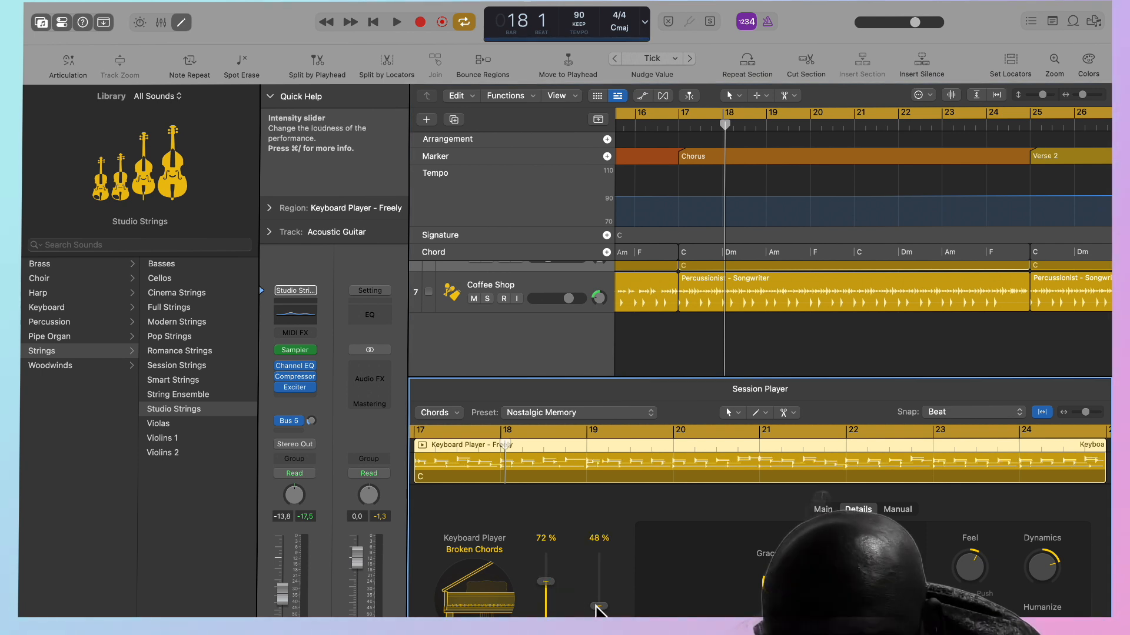
{"action": "left_click_drag", "start_coordinate": [599, 634], "coordinate": [599, 633]}
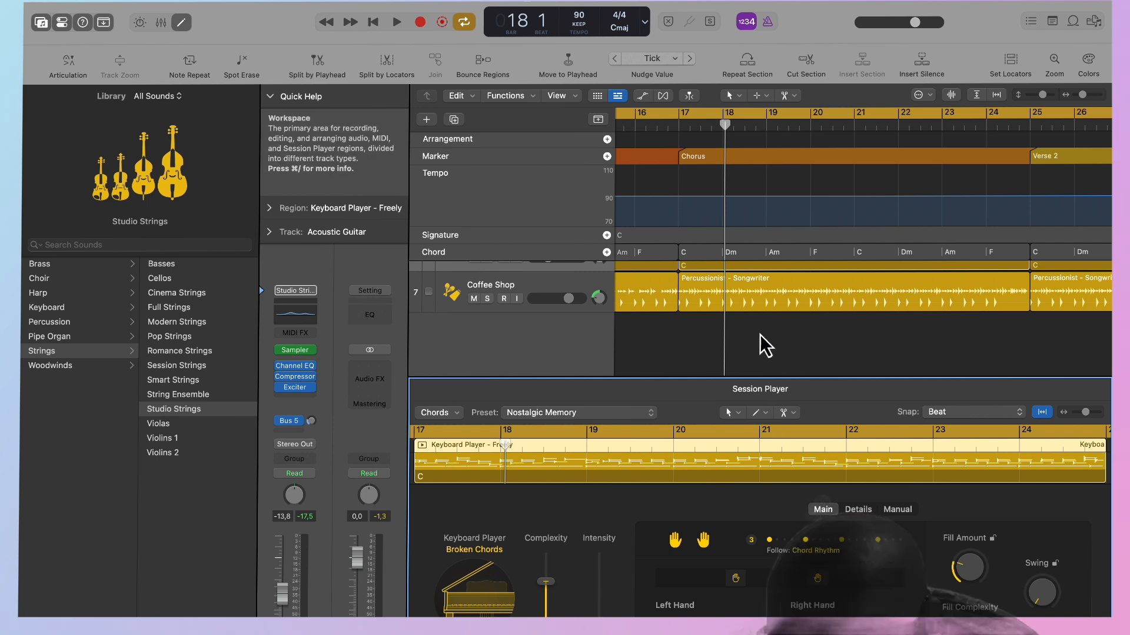
Check the Coffee Shop region in the Chorus, and play the song from the beginning with the Session Player editor hidden.
{"action": "left_click", "coordinate": [766, 288]}
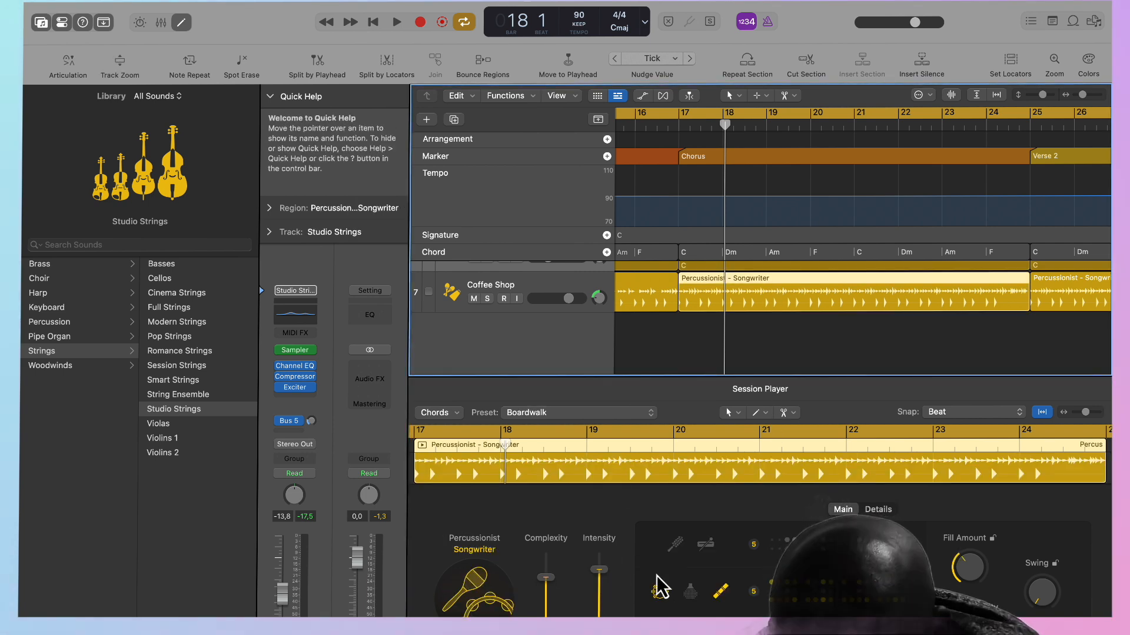
{"action": "key", "text": "Return"}
{"action": "key", "text": "space"}
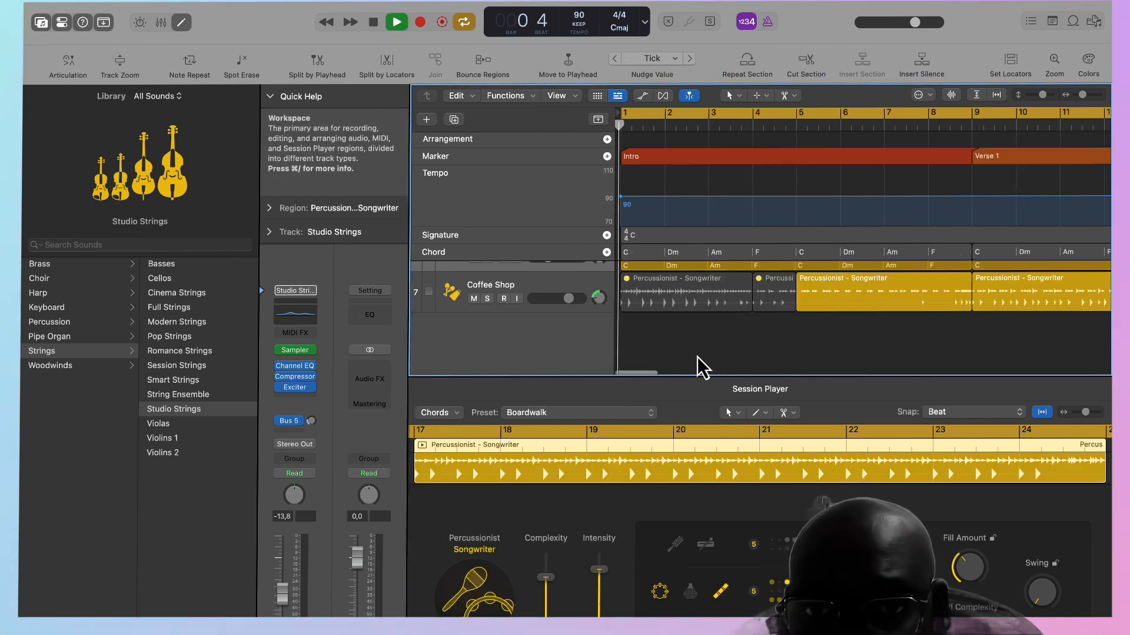
{"action": "scroll", "coordinate": [927, 222], "scroll_direction": "up", "scroll_amount": 5}
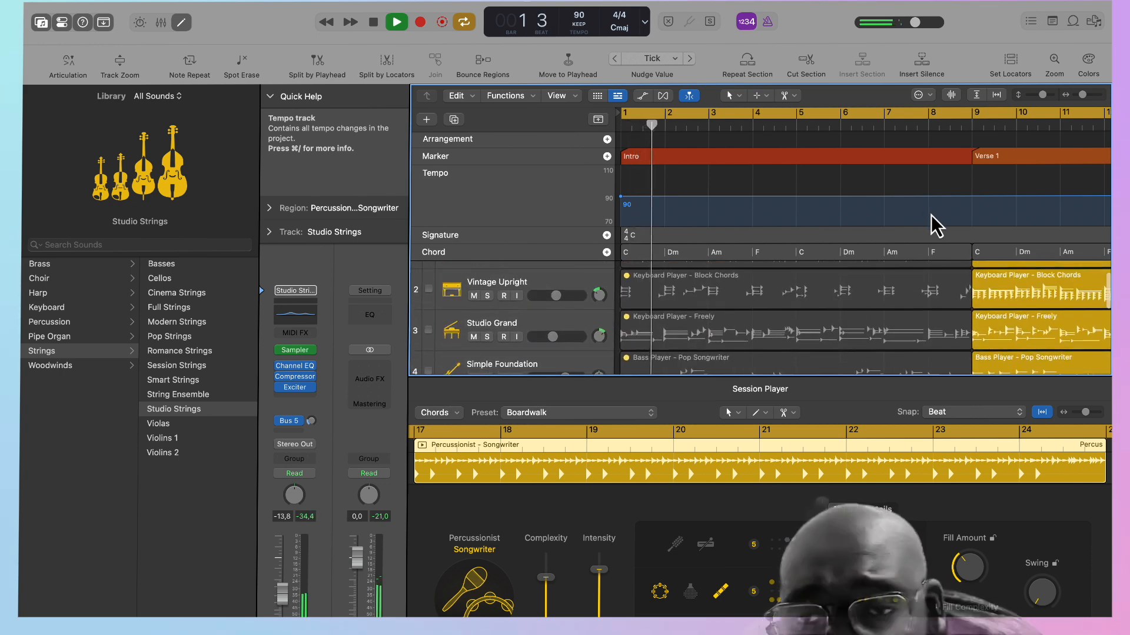
{"action": "key", "text": "e"}
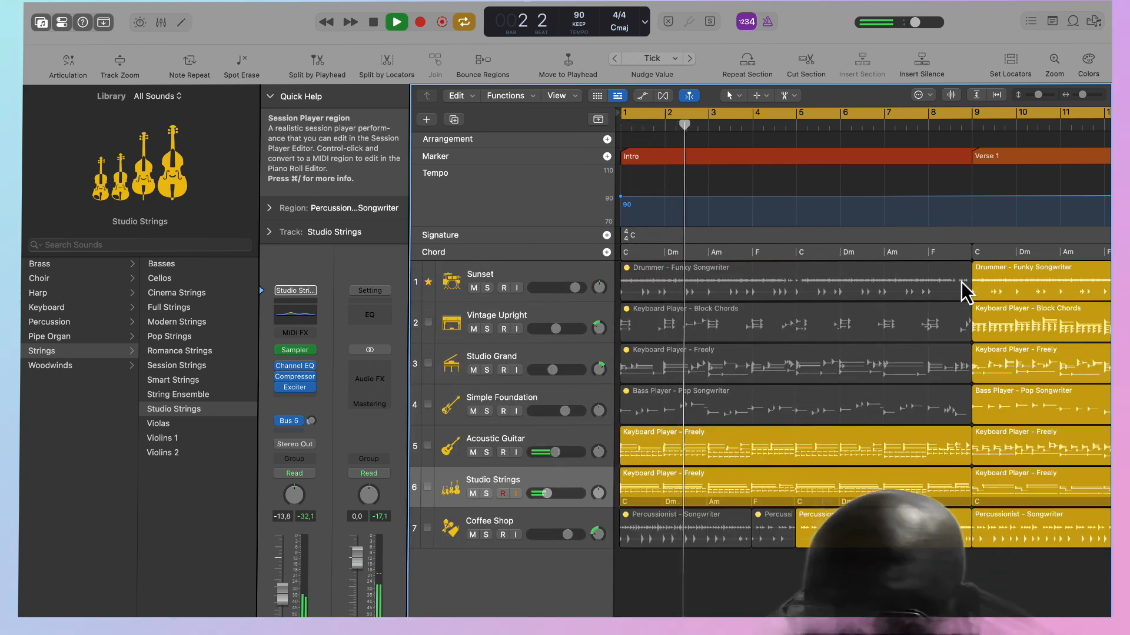
{"action": "scroll", "coordinate": [1023, 419], "scroll_direction": "right", "scroll_amount": 3}
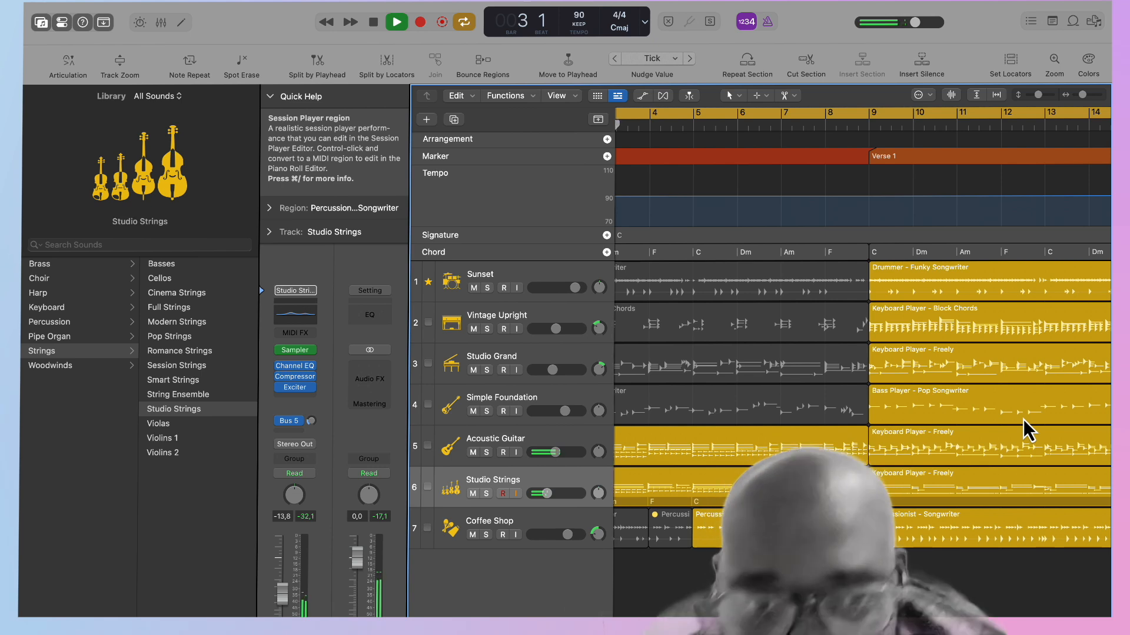
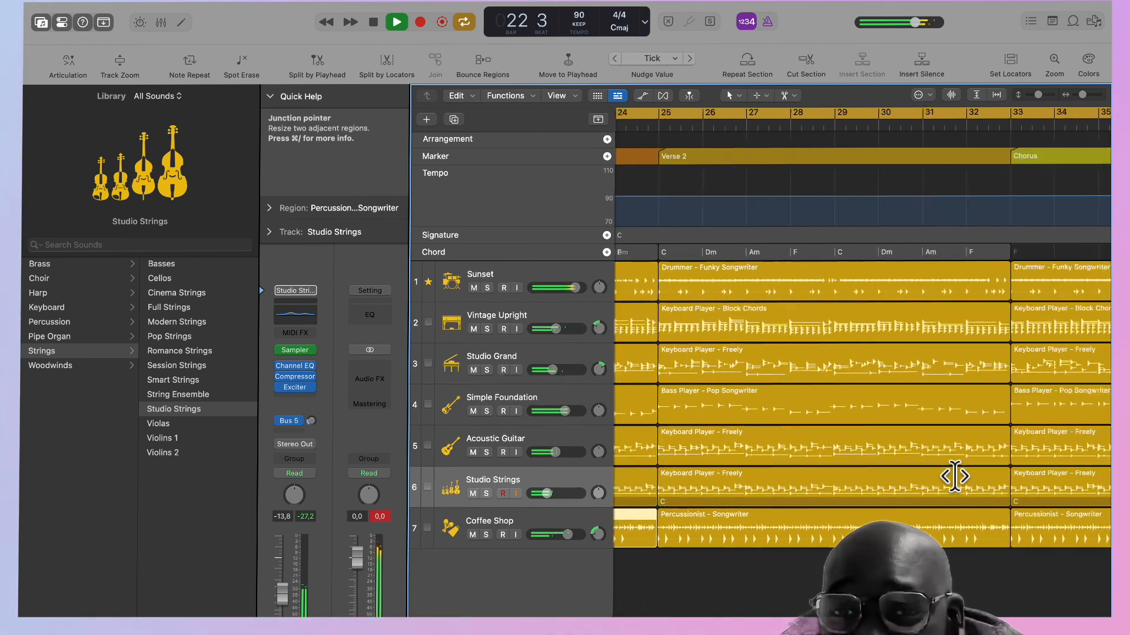
Stop playback and open the Verse 2 drum region in the Session Player editor.
{"action": "left_click", "coordinate": [855, 249]}
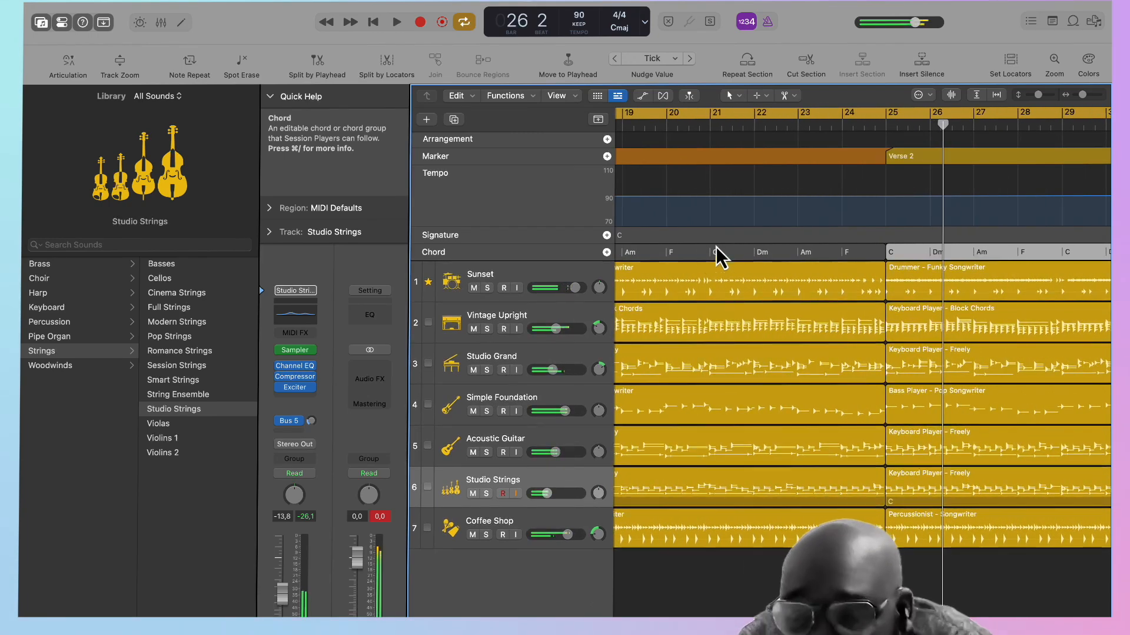
{"action": "key", "text": "space"}
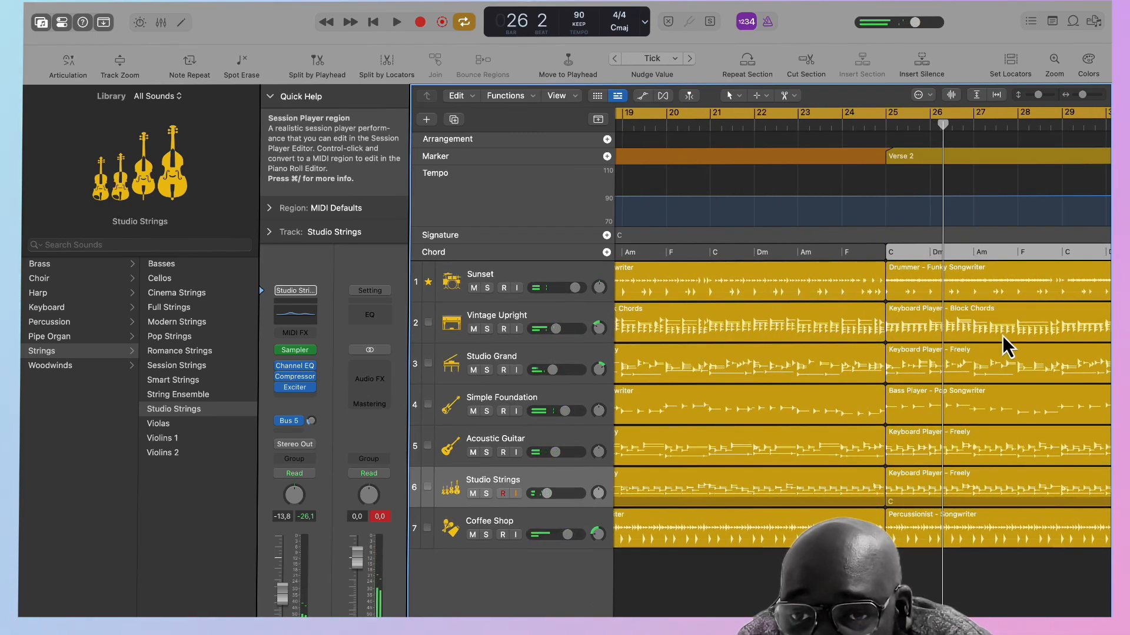
{"action": "left_click", "coordinate": [968, 292]}
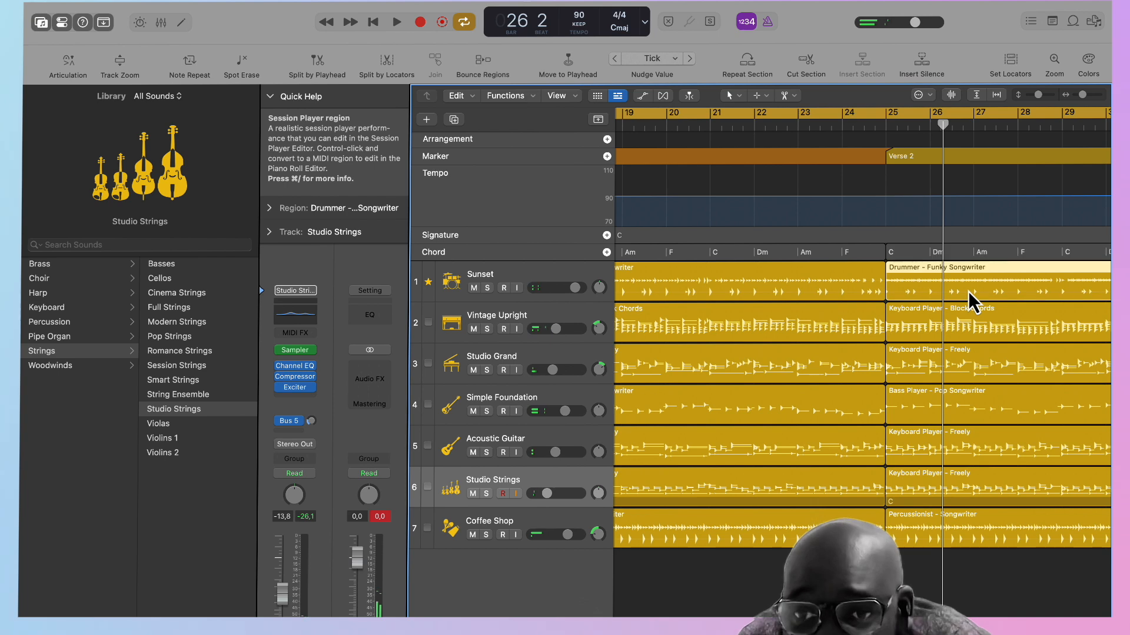
{"action": "double_click", "coordinate": [924, 294]}
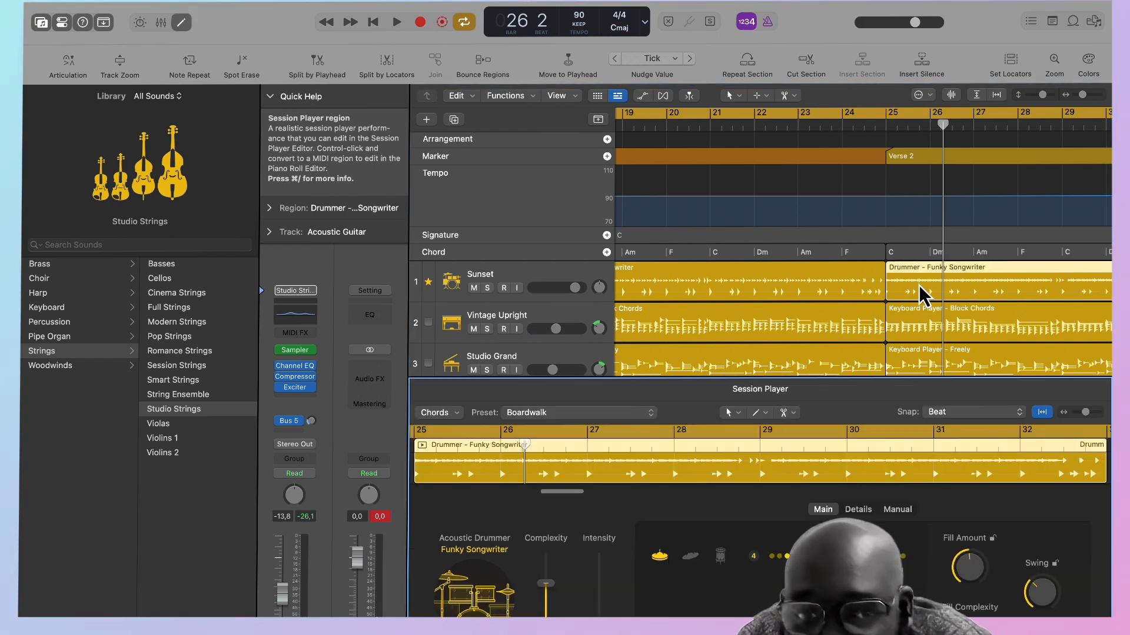
Browse the available player types and acoustic drummer styles for the Verse 2 drum region.
{"action": "left_click", "coordinate": [493, 553]}
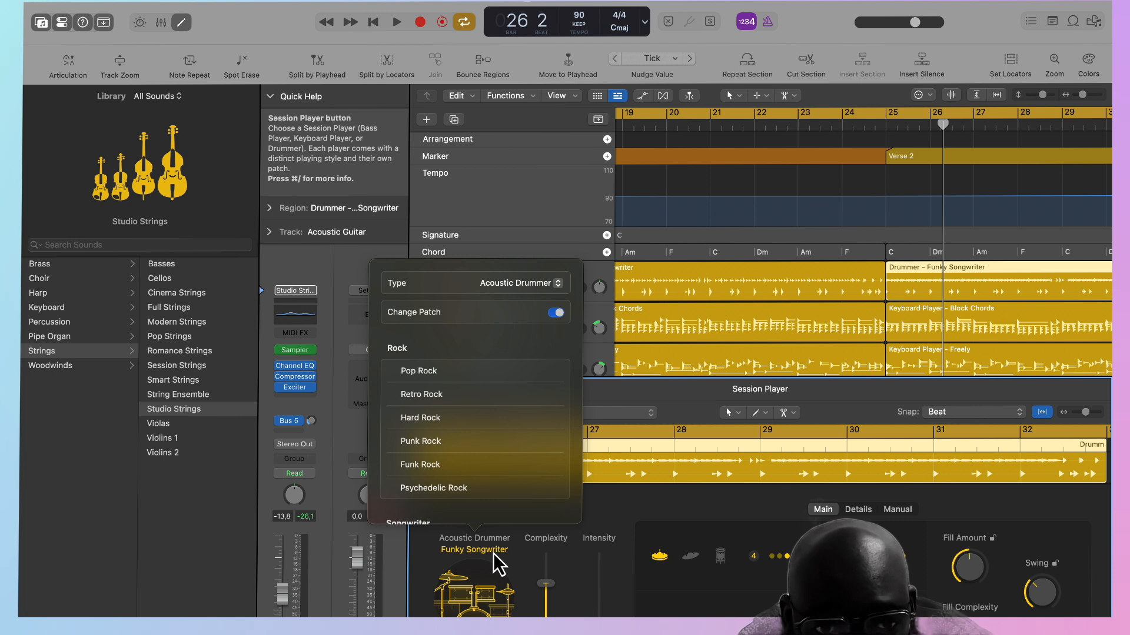
{"action": "left_click", "coordinate": [553, 290]}
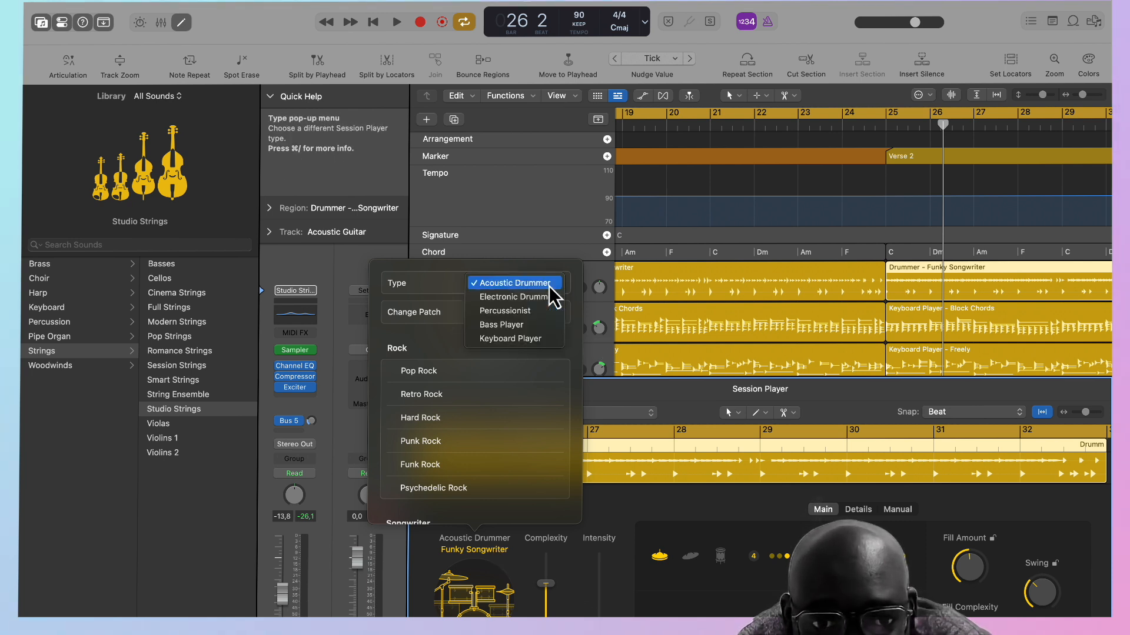
{"action": "left_click", "coordinate": [551, 287]}
{"action": "scroll", "coordinate": [461, 462], "scroll_direction": "down", "scroll_amount": 8}
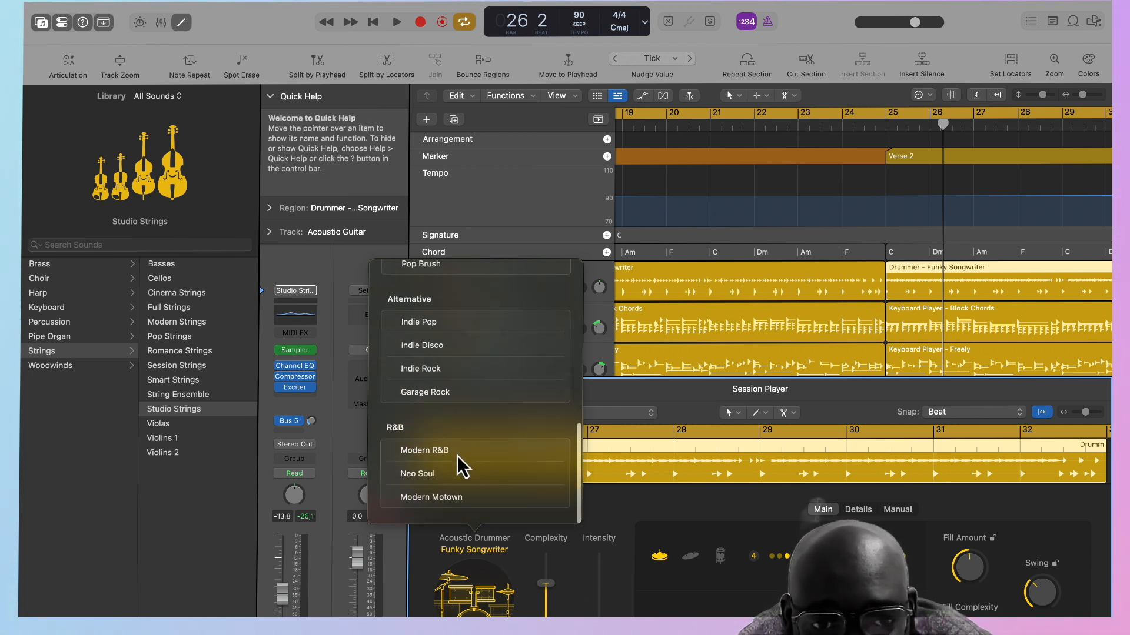
{"action": "scroll", "coordinate": [462, 467], "scroll_direction": "up", "scroll_amount": 4}
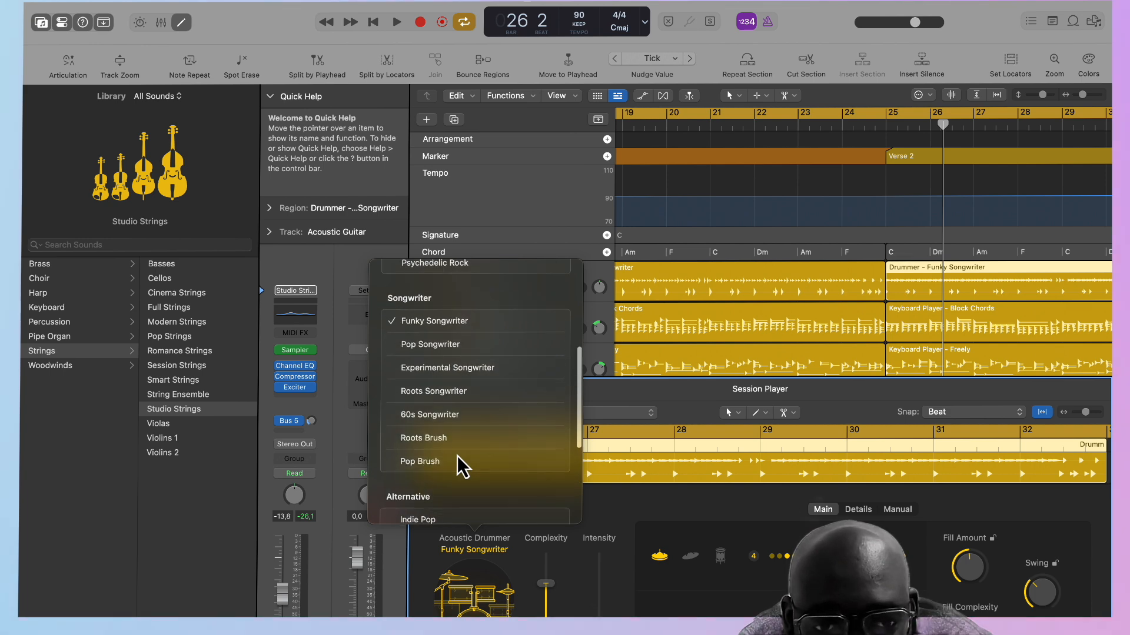
{"action": "scroll", "coordinate": [462, 467], "scroll_direction": "down", "scroll_amount": 4}
{"action": "left_click", "coordinate": [618, 522]}
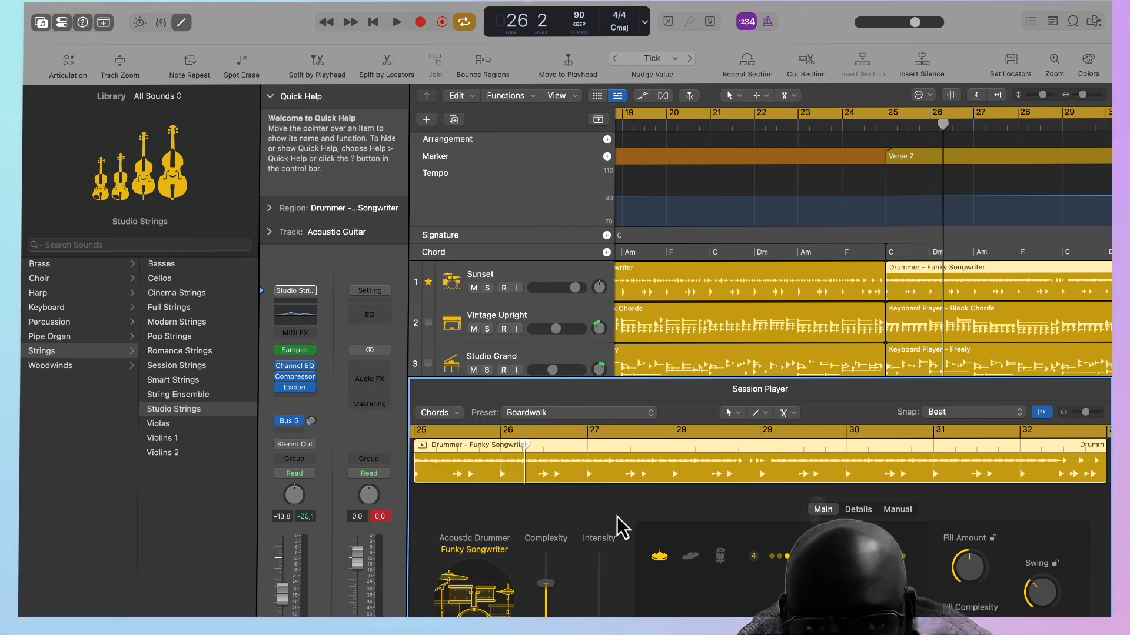
Change the preset of the Verse 2 drum region to Local Style and start playback.
{"action": "left_click", "coordinate": [602, 415]}
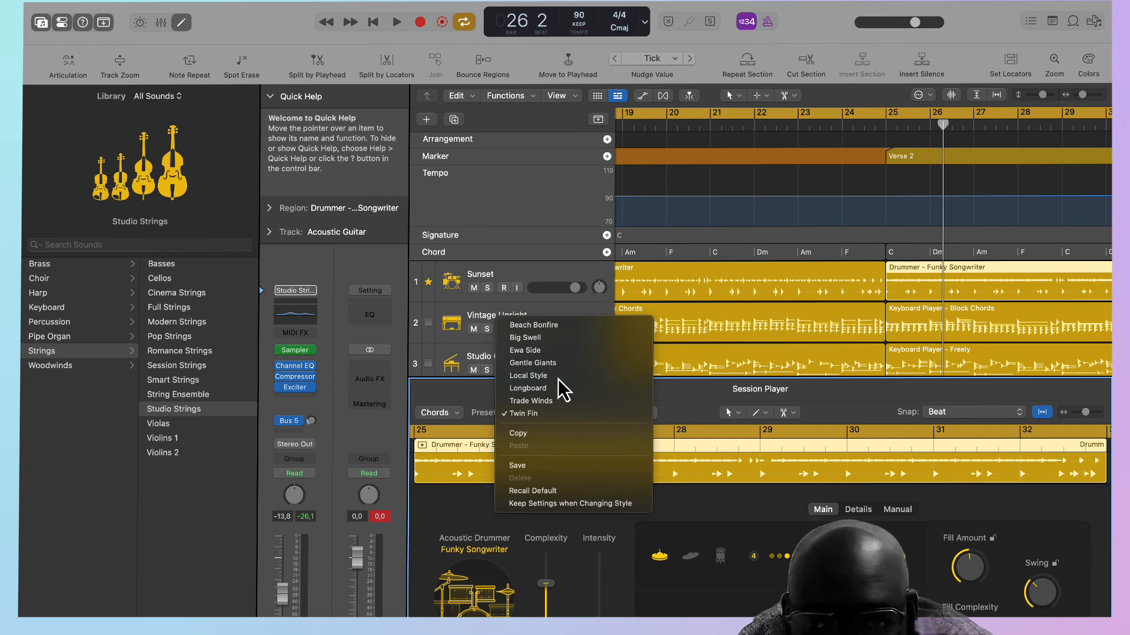
{"action": "left_click", "coordinate": [559, 376]}
{"action": "key", "text": "space"}
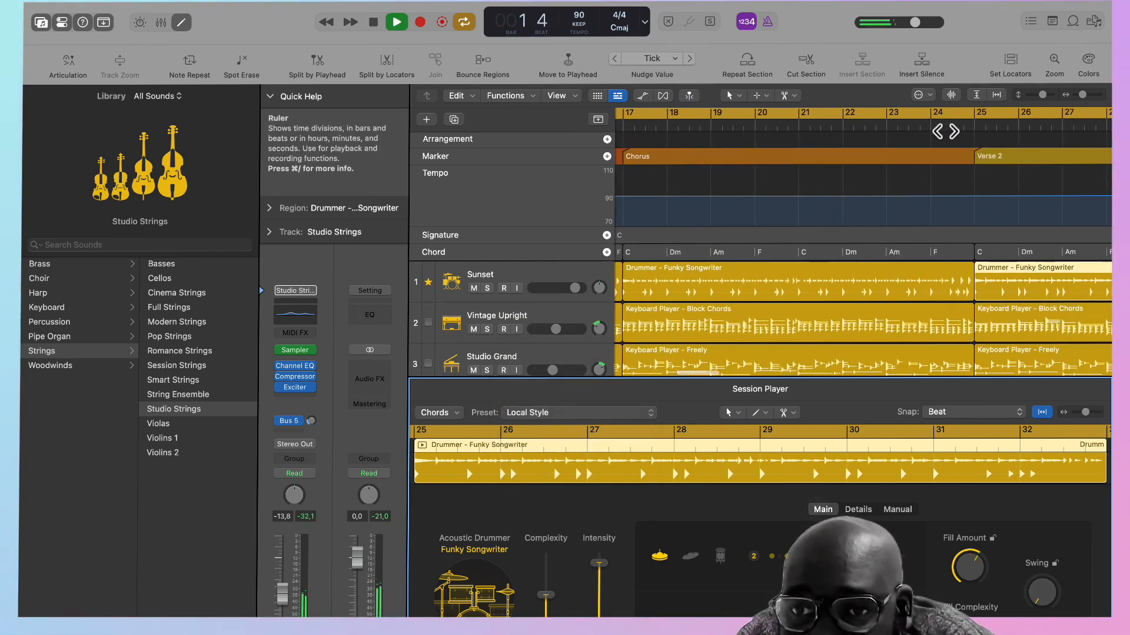
Apply the Suspended preset to the Simple Foundation bass region in Verse 2.
{"action": "scroll", "coordinate": [947, 235], "scroll_direction": "down", "scroll_amount": 3}
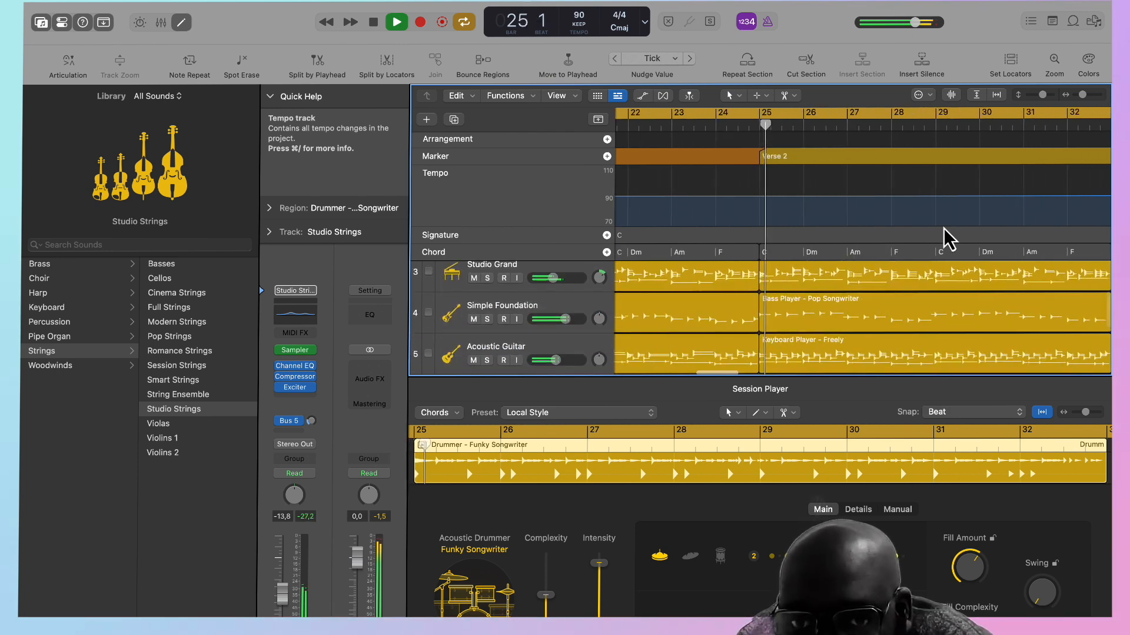
{"action": "left_click", "coordinate": [856, 313]}
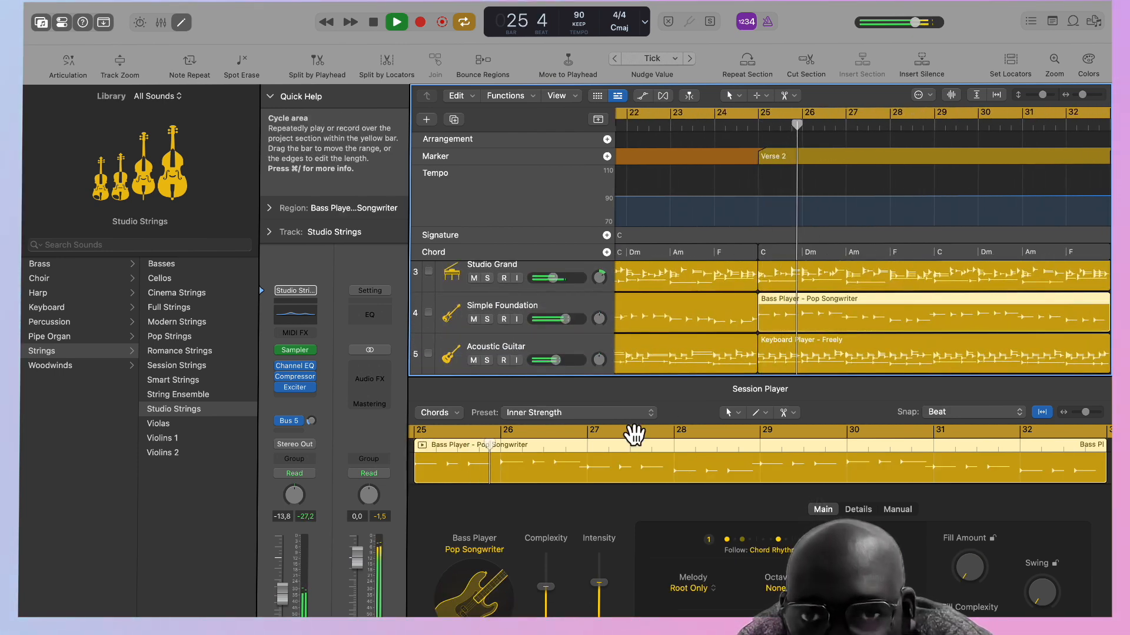
{"action": "left_click", "coordinate": [531, 414]}
{"action": "left_click", "coordinate": [537, 464]}
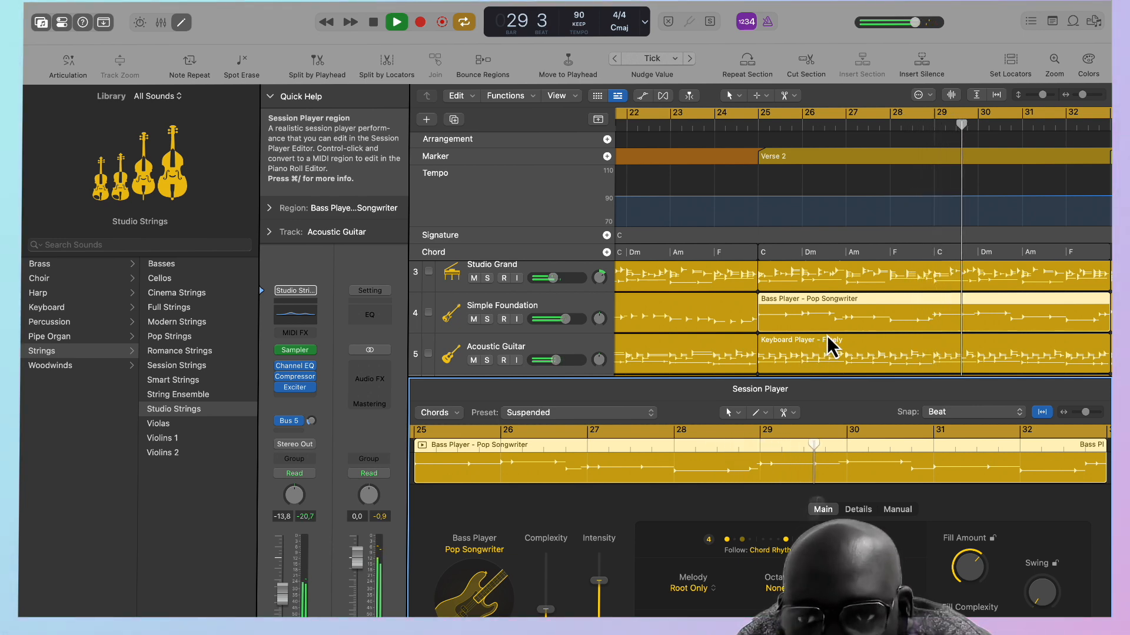
Mute the Acoustic Guitar and Studio Grand regions in Verse 2 and play from bar 24.
{"action": "scroll", "coordinate": [829, 346], "scroll_direction": "down", "scroll_amount": 5}
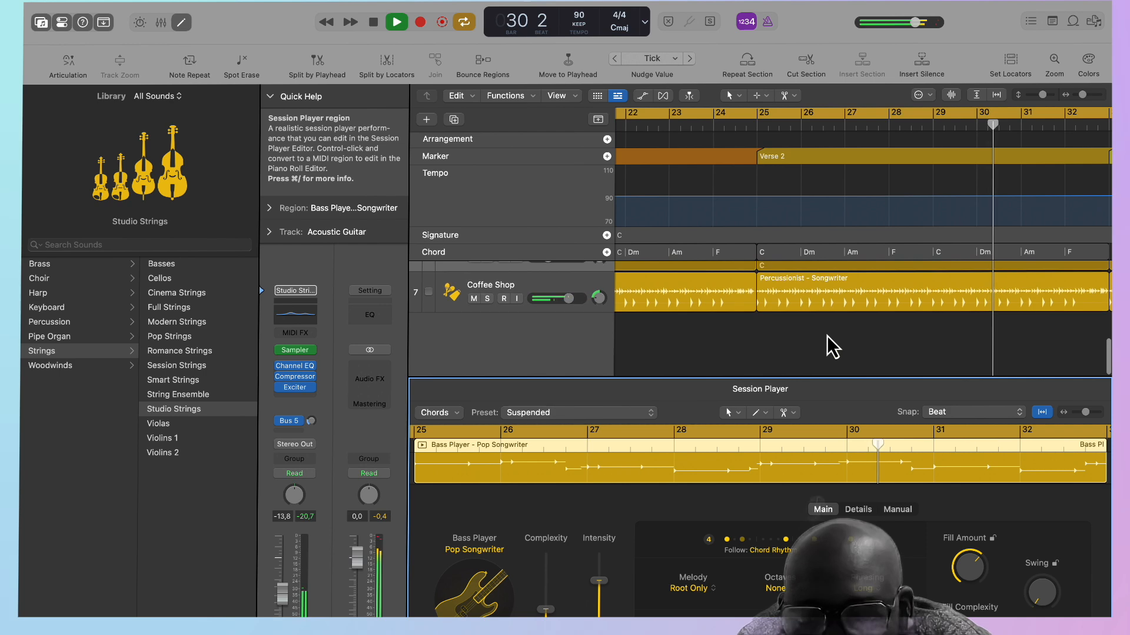
{"action": "scroll", "coordinate": [828, 346], "scroll_direction": "up", "scroll_amount": 3}
{"action": "left_click", "coordinate": [808, 310]}
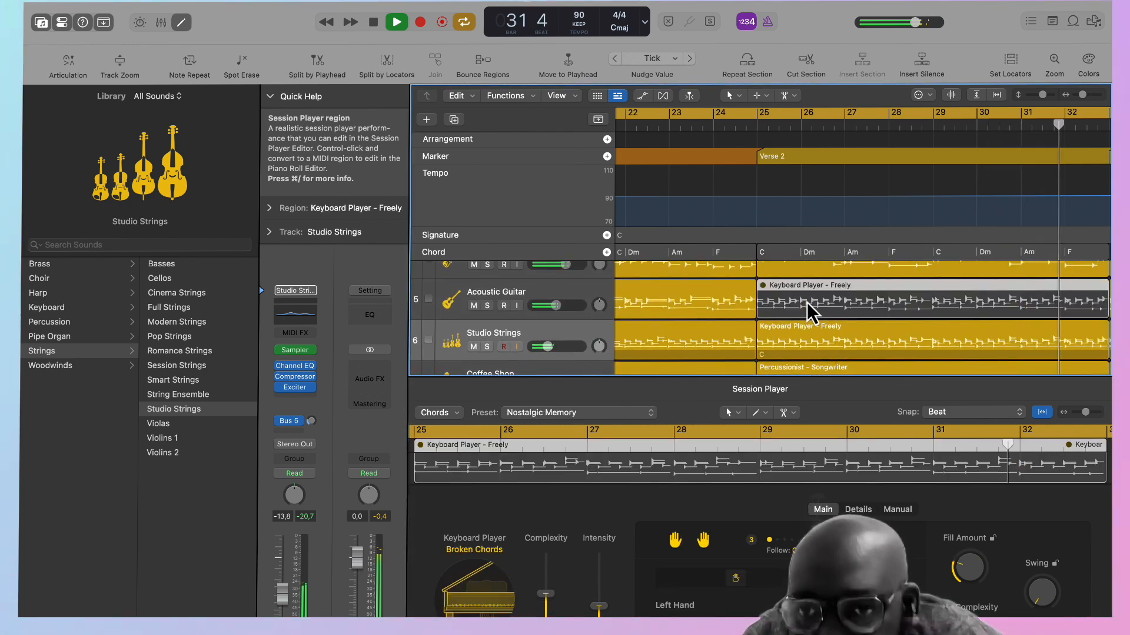
{"action": "scroll", "coordinate": [810, 312], "scroll_direction": "up", "scroll_amount": 3}
{"action": "left_click", "coordinate": [812, 315]}
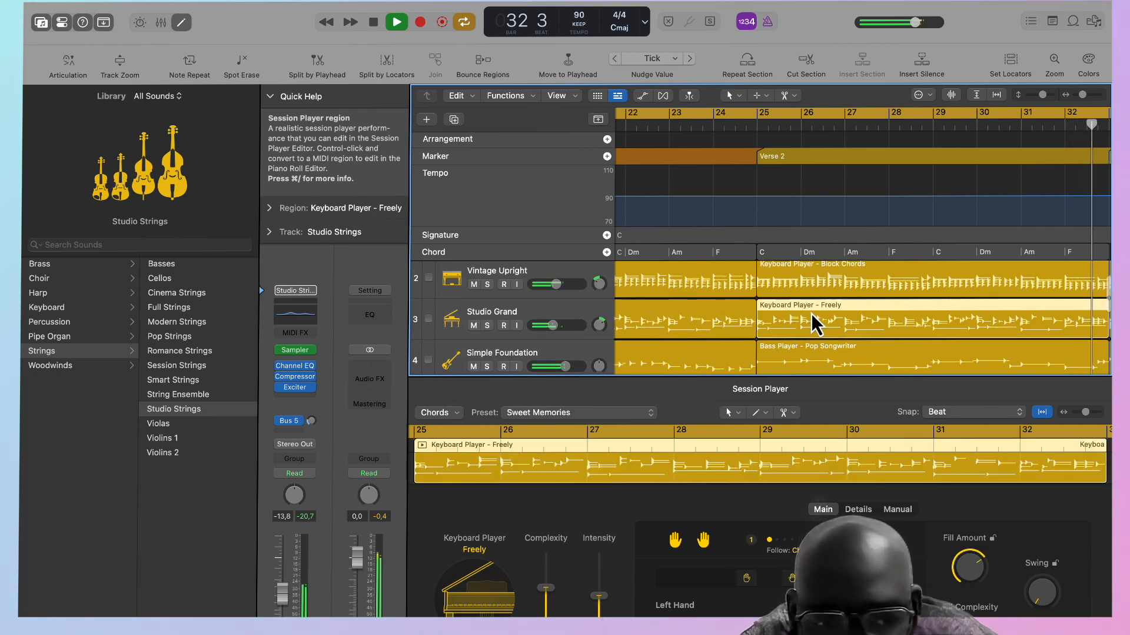
{"action": "key", "text": "m"}
{"action": "left_click", "coordinate": [727, 122]}
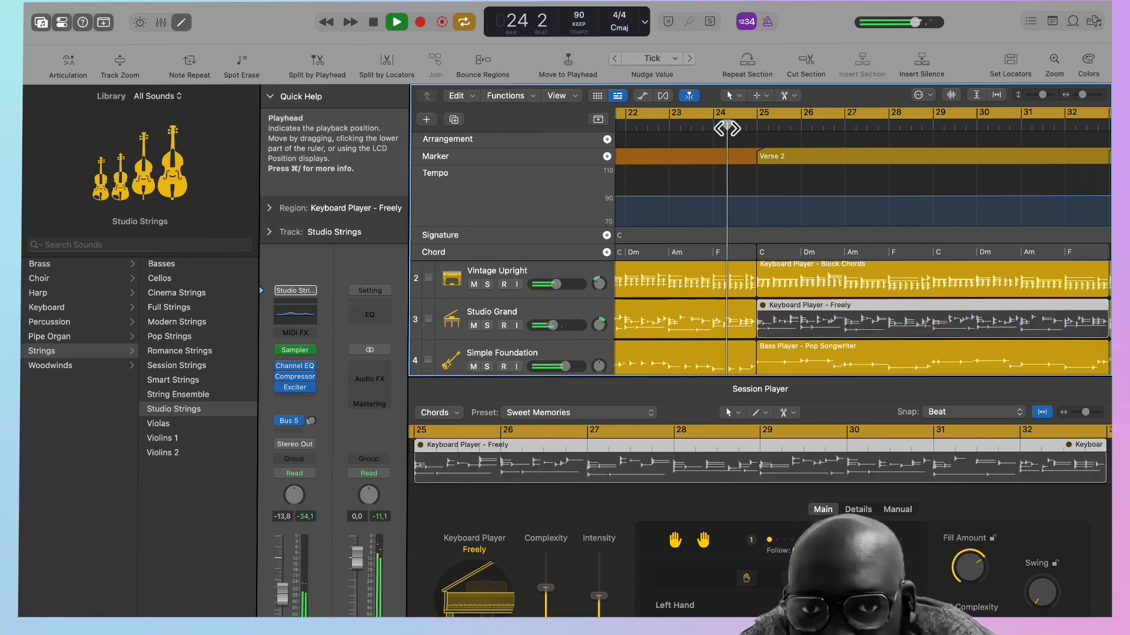
Copy the chord progression to the second Chorus at bar 33 and the Outro at bar 41.
{"action": "scroll", "coordinate": [799, 218], "scroll_direction": "right", "scroll_amount": 5}
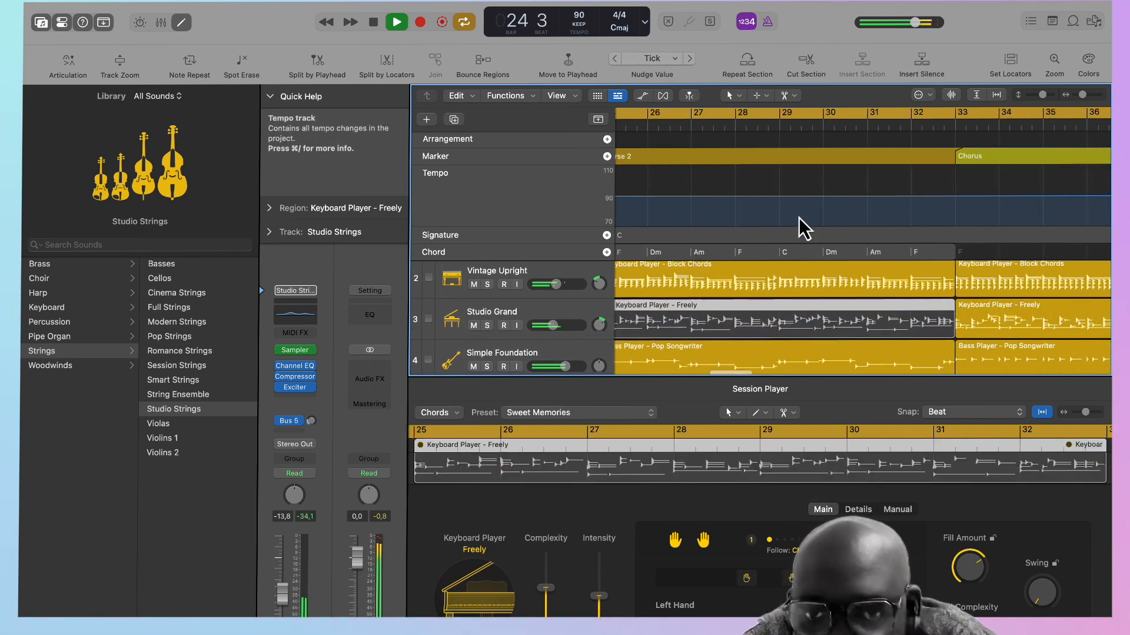
{"action": "left_click", "coordinate": [722, 253]}
{"action": "left_click_drag", "start_coordinate": [722, 252], "coordinate": [1078, 239]}
{"action": "scroll", "coordinate": [990, 248], "scroll_direction": "right", "scroll_amount": 5}
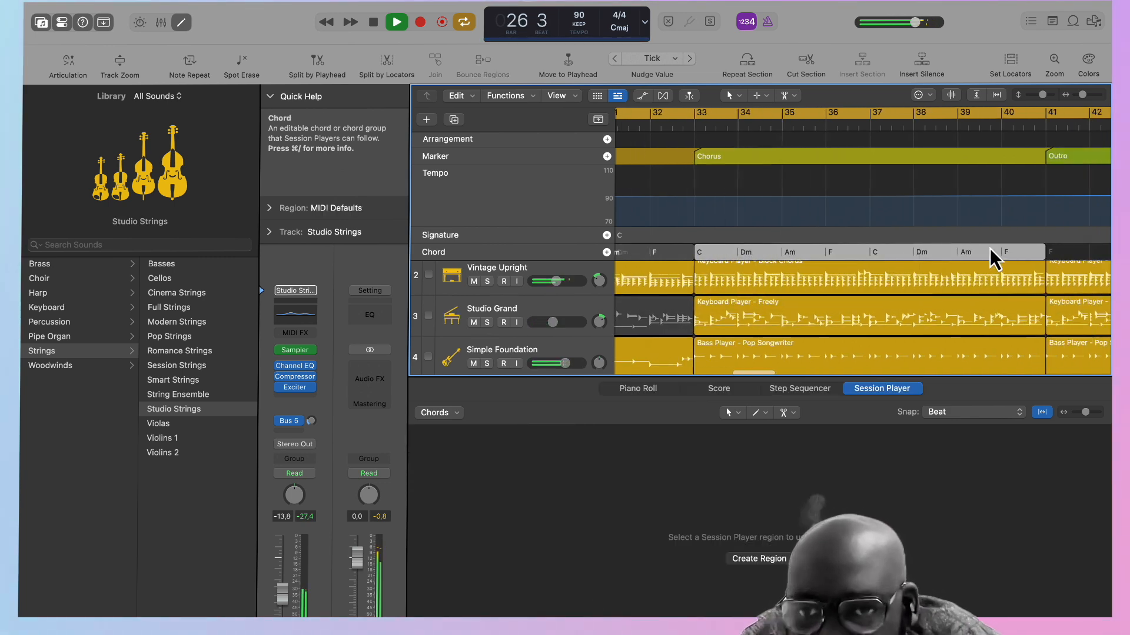
{"action": "left_click_drag", "start_coordinate": [782, 252], "coordinate": [890, 234]}
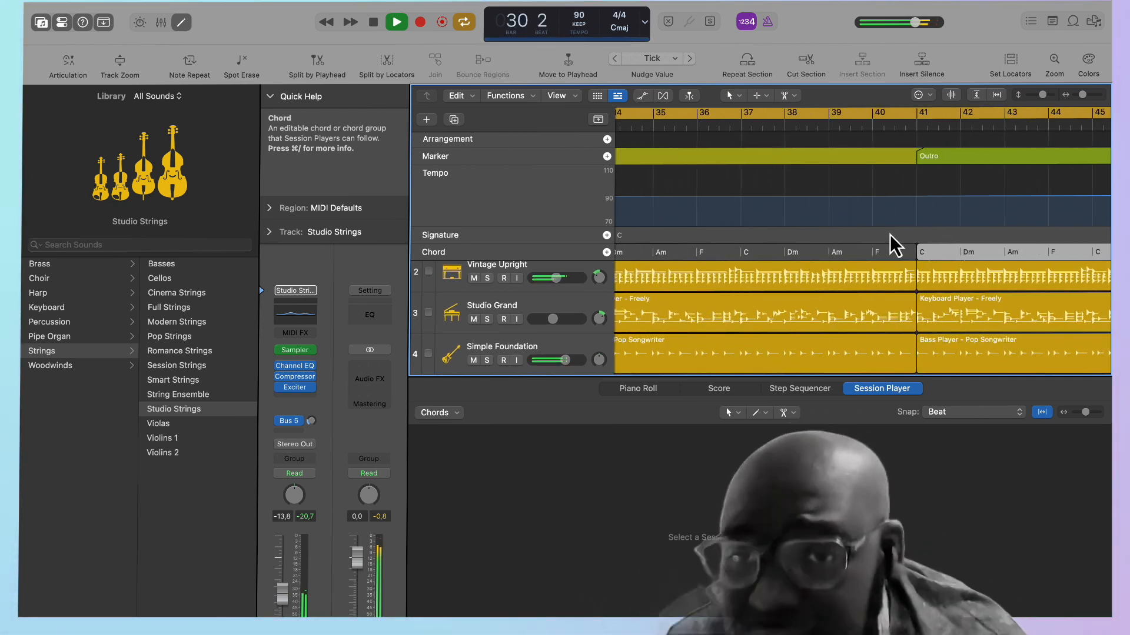
Set the cycle range to bars 39 to 41 and play from just before bar 31.
{"action": "left_click_drag", "start_coordinate": [831, 115], "coordinate": [913, 120]}
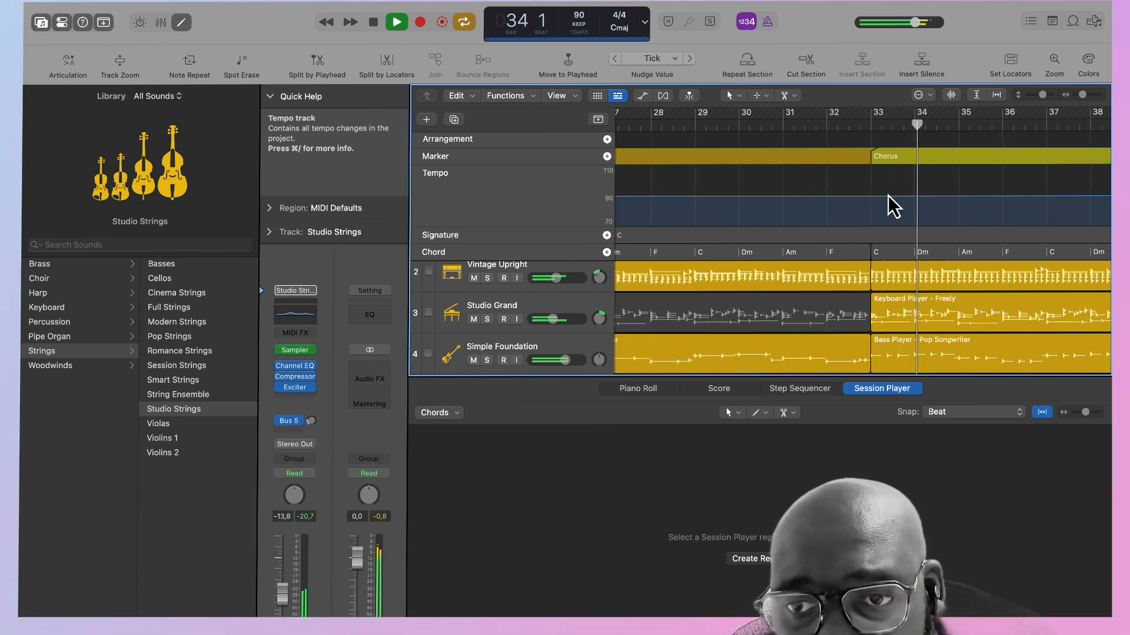
{"action": "scroll", "coordinate": [887, 207], "scroll_direction": "down", "scroll_amount": 1}
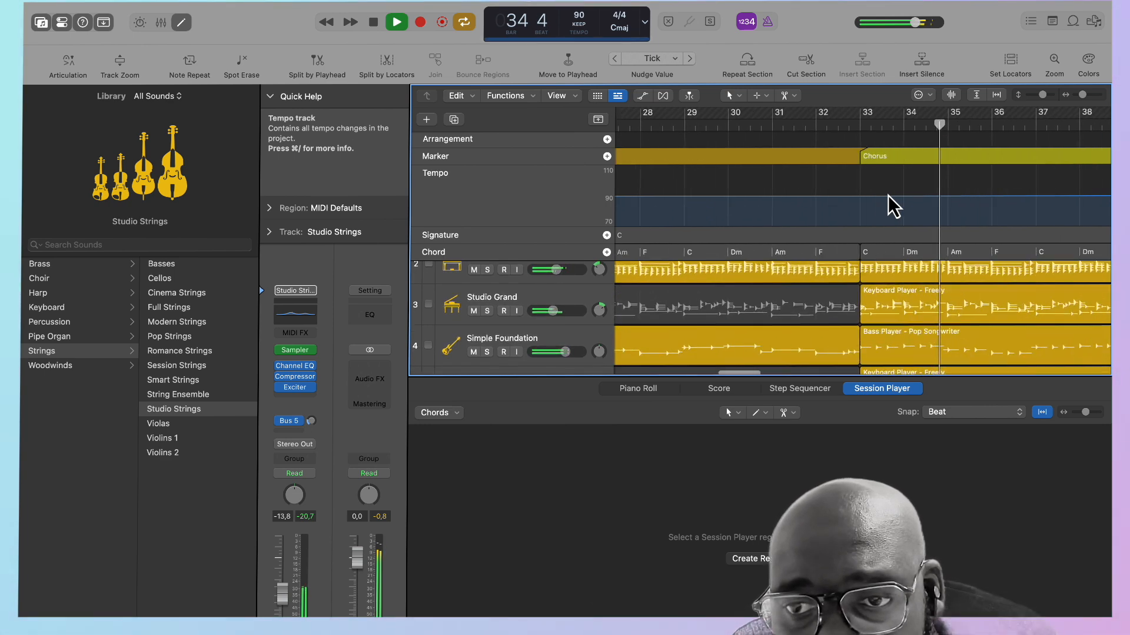
{"action": "left_click", "coordinate": [765, 121]}
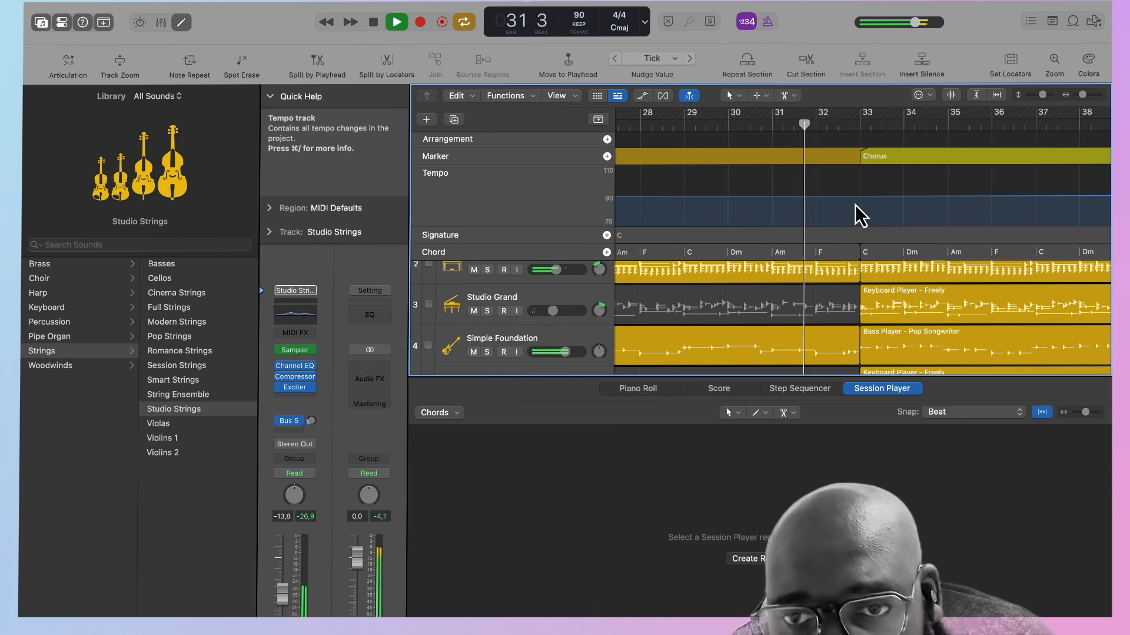
Listen to the transition from Verse 2 into the second Chorus while reviewing the regions on all tracks.
{"action": "scroll", "coordinate": [860, 217], "scroll_direction": "left", "scroll_amount": 5}
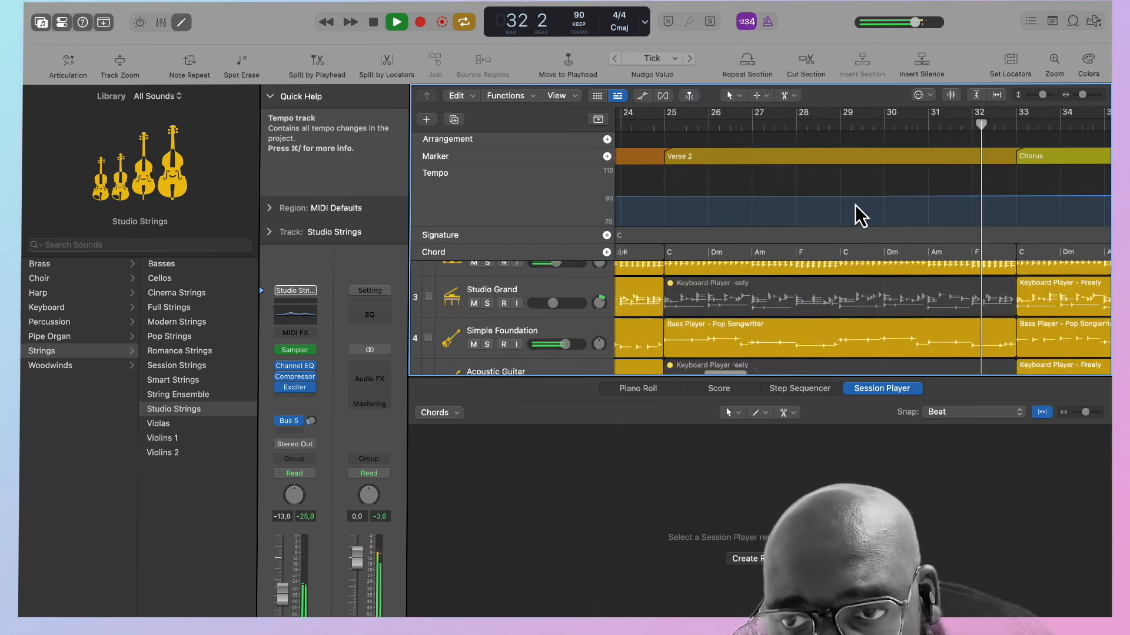
{"action": "scroll", "coordinate": [861, 217], "scroll_direction": "right", "scroll_amount": 4}
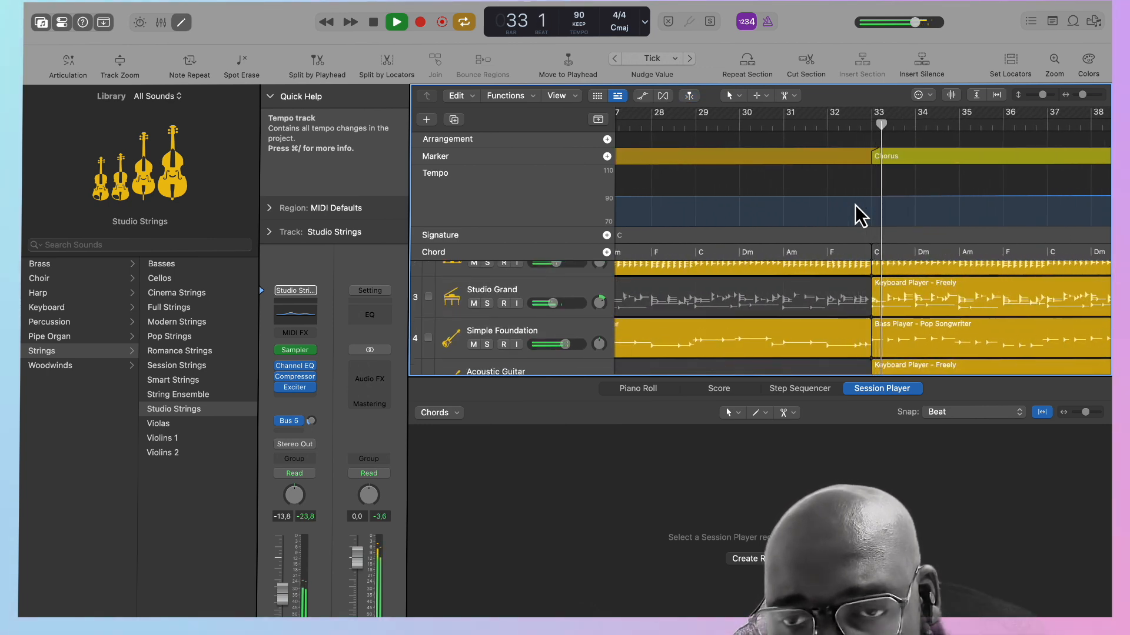
{"action": "scroll", "coordinate": [861, 216], "scroll_direction": "up", "scroll_amount": 2}
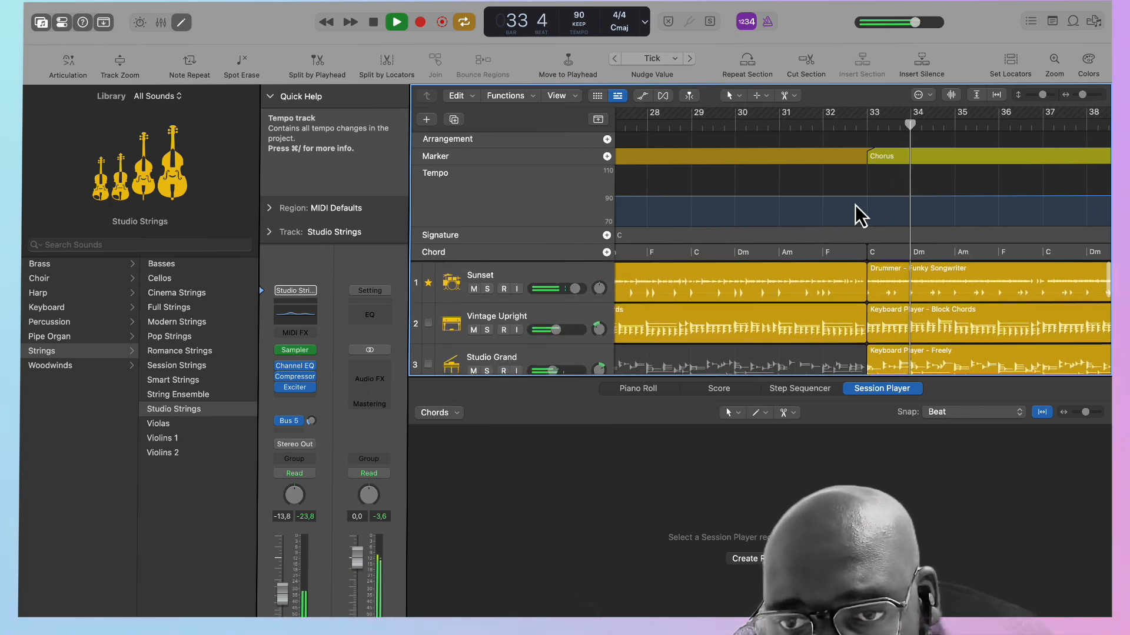
{"action": "scroll", "coordinate": [861, 216], "scroll_direction": "left", "scroll_amount": 12}
{"action": "scroll", "coordinate": [860, 217], "scroll_direction": "right", "scroll_amount": 11}
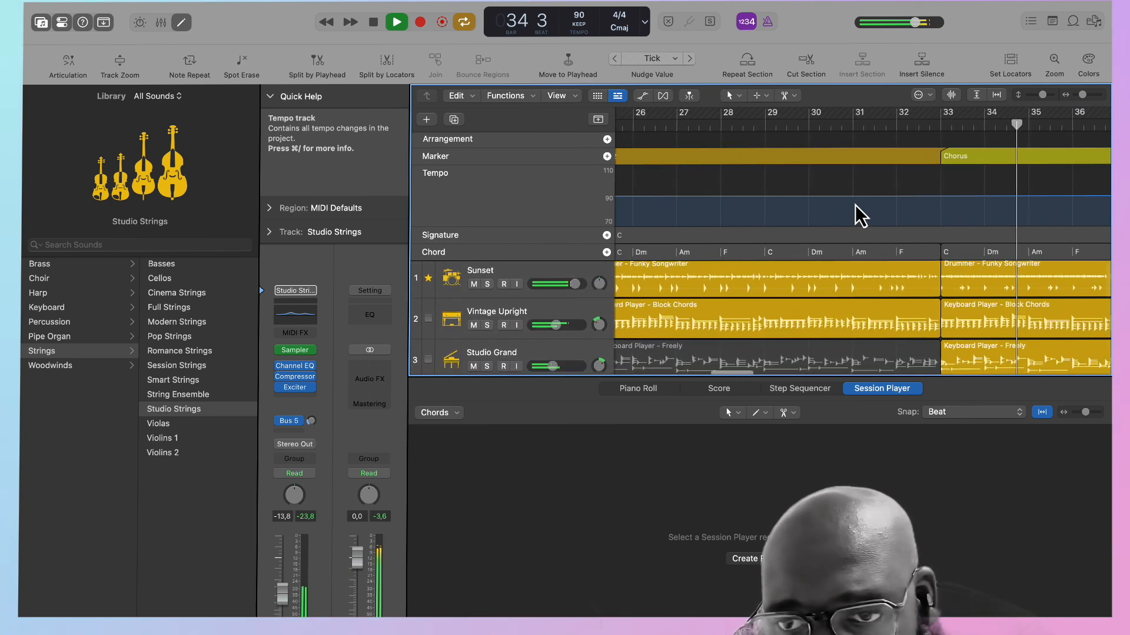
{"action": "scroll", "coordinate": [861, 217], "scroll_direction": "left", "scroll_amount": 3}
{"action": "scroll", "coordinate": [861, 217], "scroll_direction": "down", "scroll_amount": 1}
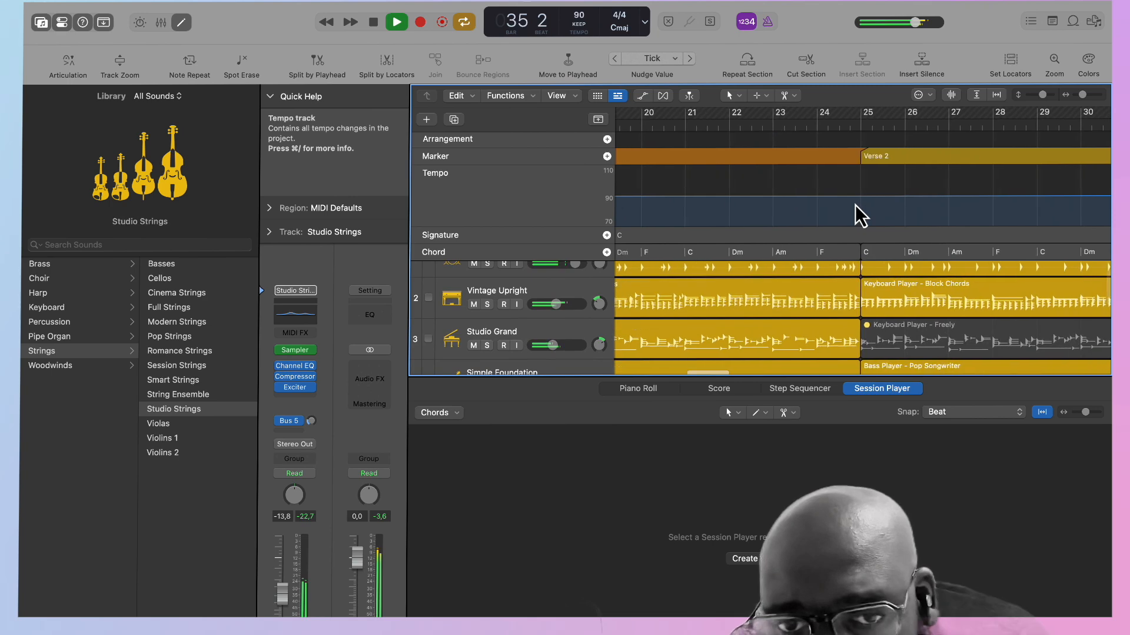
{"action": "scroll", "coordinate": [861, 216], "scroll_direction": "right", "scroll_amount": 7}
{"action": "scroll", "coordinate": [861, 216], "scroll_direction": "up", "scroll_amount": 1}
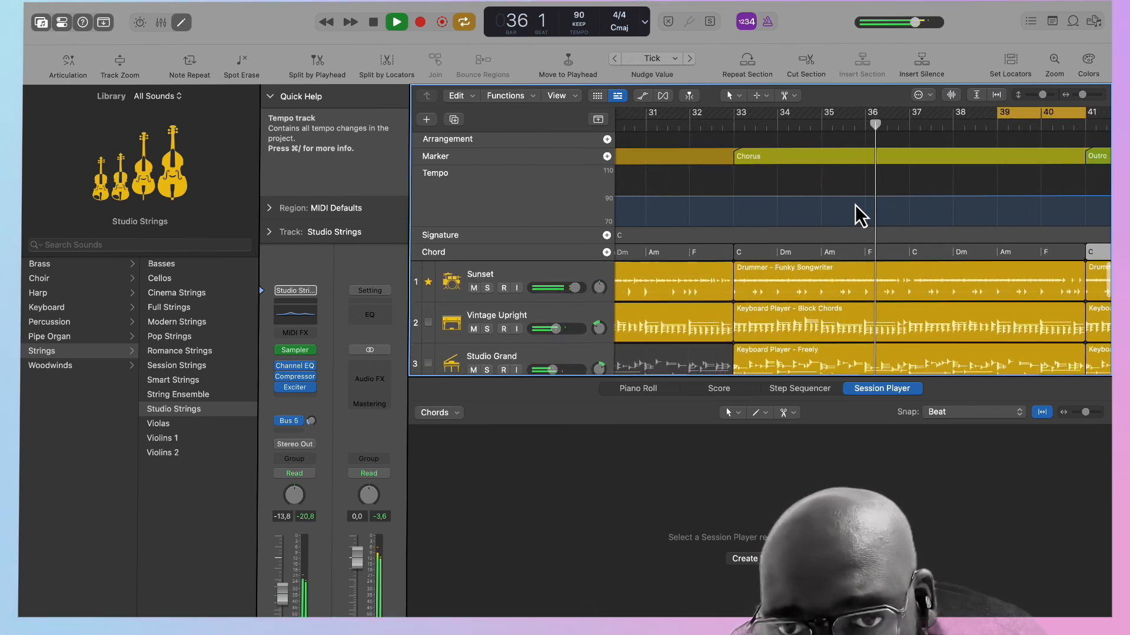
In the second Chorus, raise the drums' complexity, set their intensity to 73%, and set the Vintage Upright's complexity to 78%.
{"action": "left_click", "coordinate": [858, 300]}
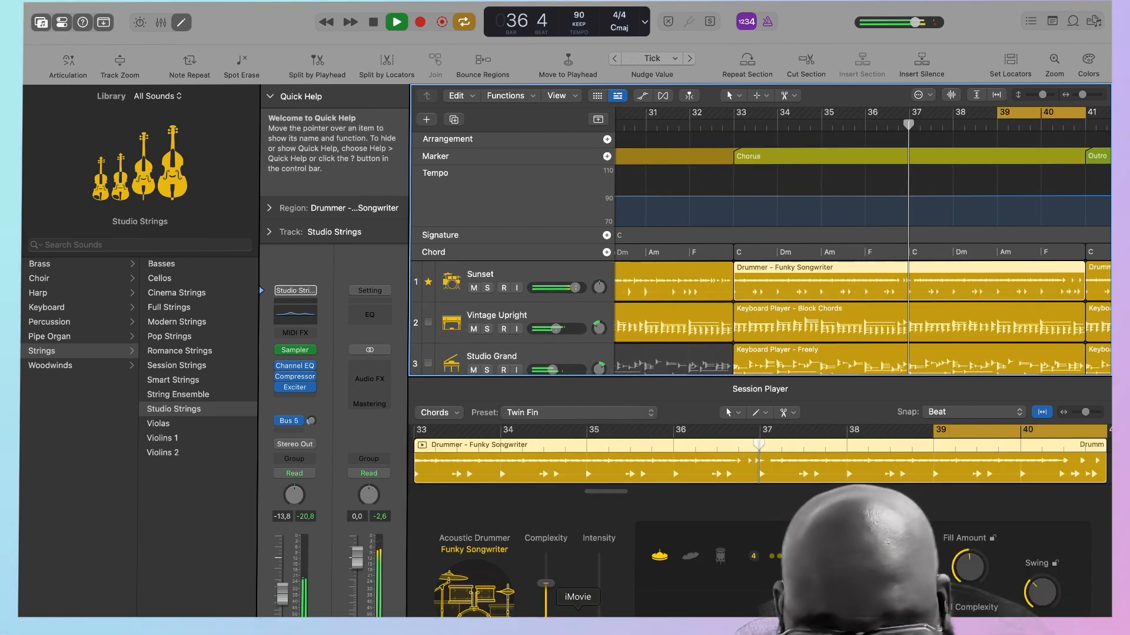
{"action": "left_click_drag", "start_coordinate": [599, 624], "coordinate": [601, 583]}
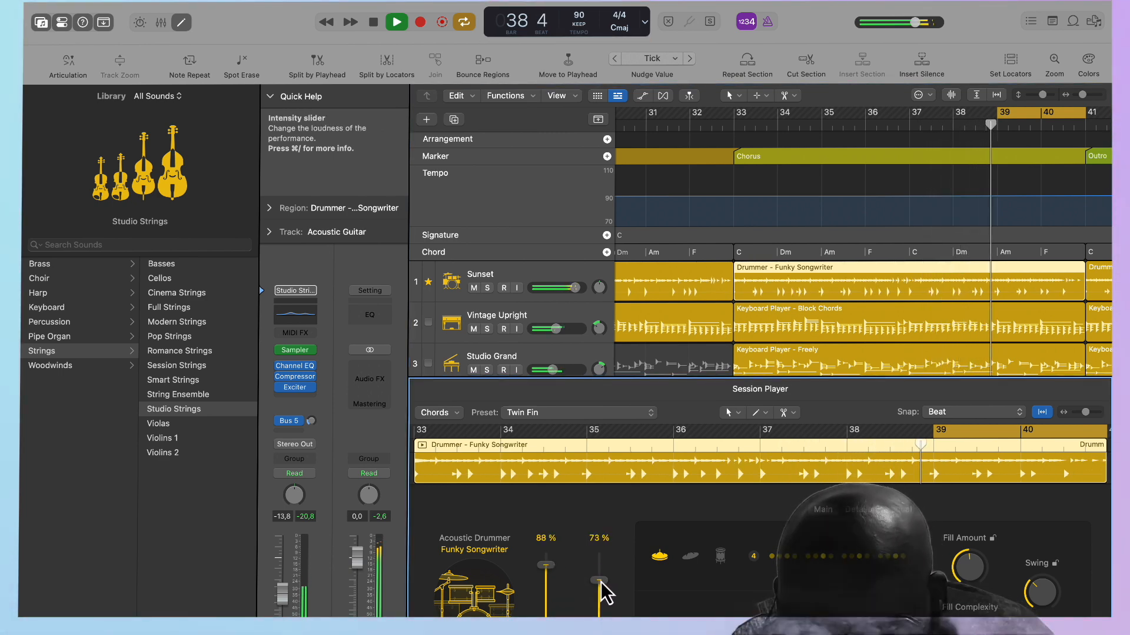
{"action": "left_click", "coordinate": [814, 320]}
{"action": "left_click_drag", "start_coordinate": [546, 615], "coordinate": [546, 575]}
Set the complexity of the Studio Grand region in the second Chorus to 66%.
{"action": "scroll", "coordinate": [856, 340], "scroll_direction": "down", "scroll_amount": 2}
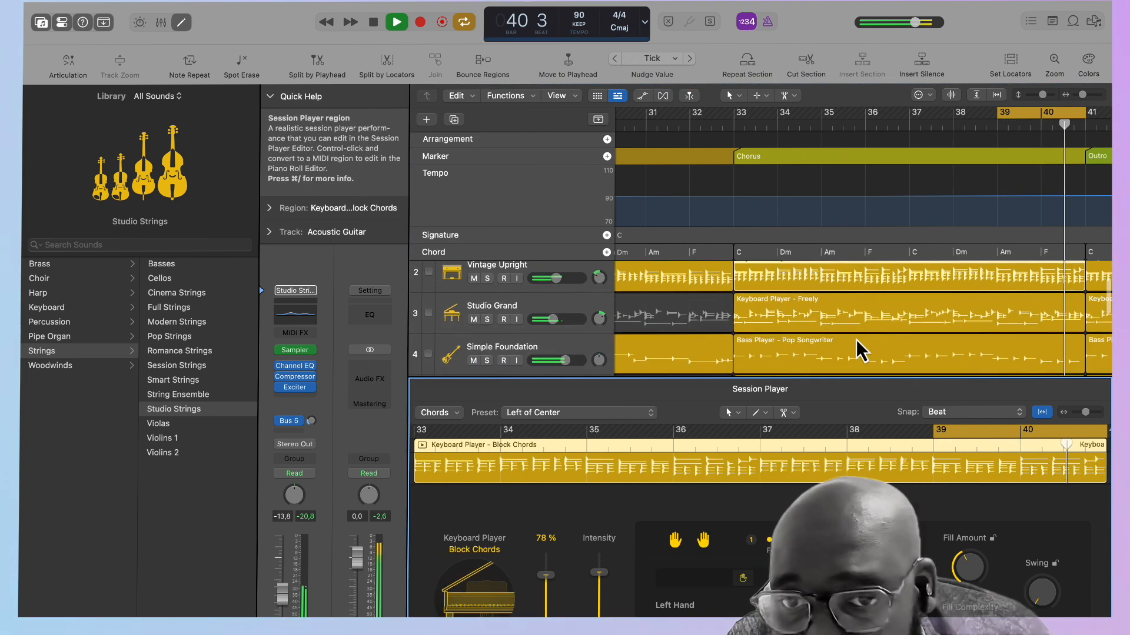
{"action": "left_click", "coordinate": [839, 309]}
{"action": "left_click", "coordinate": [546, 586]}
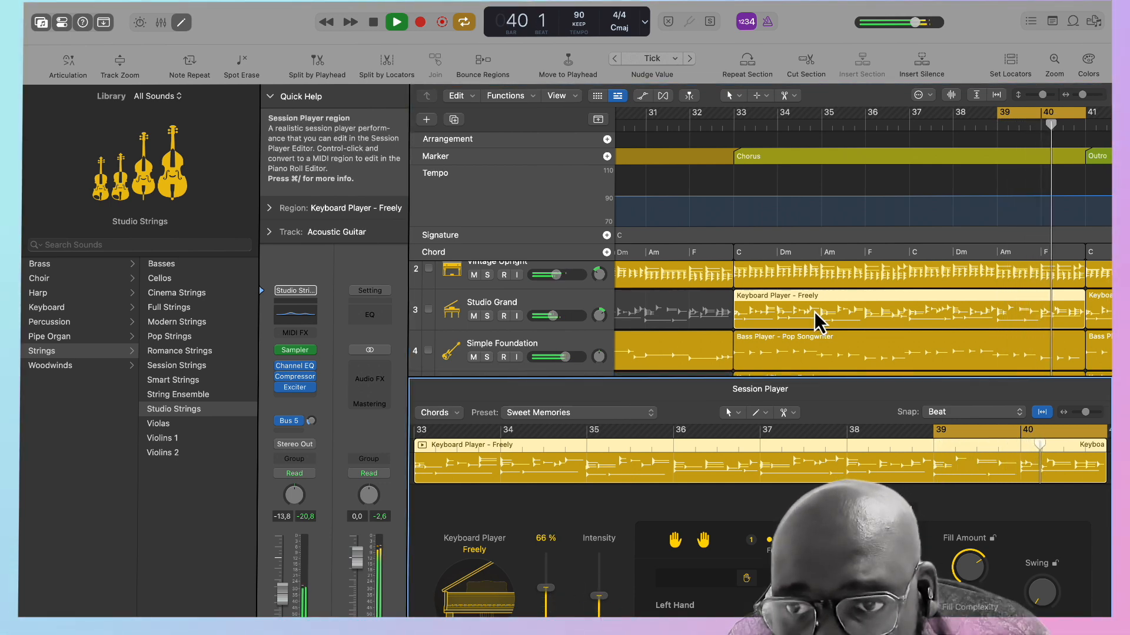
Set the second Chorus bass region's complexity to 78% and switch its Session Player preset to Push Back.
{"action": "scroll", "coordinate": [814, 312], "scroll_direction": "down", "scroll_amount": 4}
{"action": "left_click", "coordinate": [798, 302]}
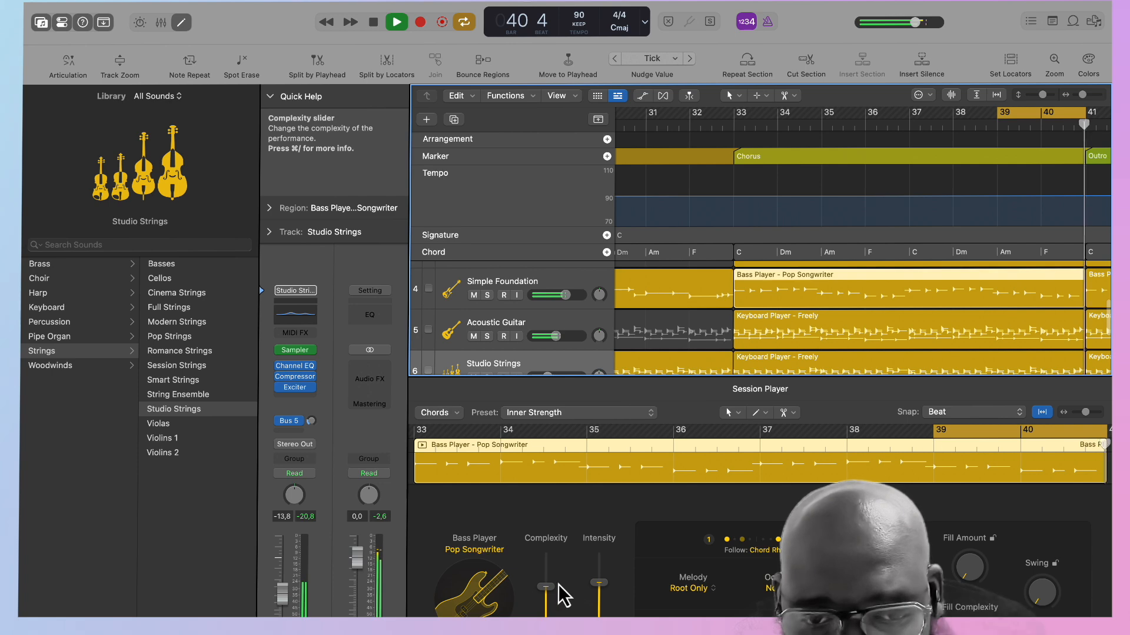
{"action": "left_click", "coordinate": [545, 566]}
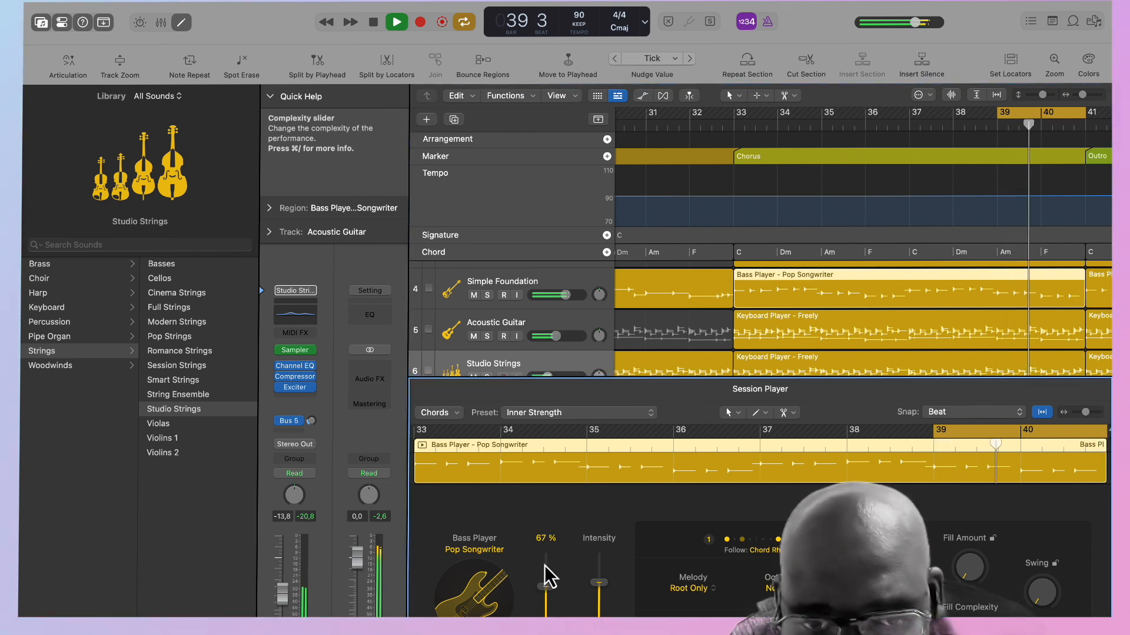
{"action": "left_click_drag", "start_coordinate": [545, 587], "coordinate": [544, 575]}
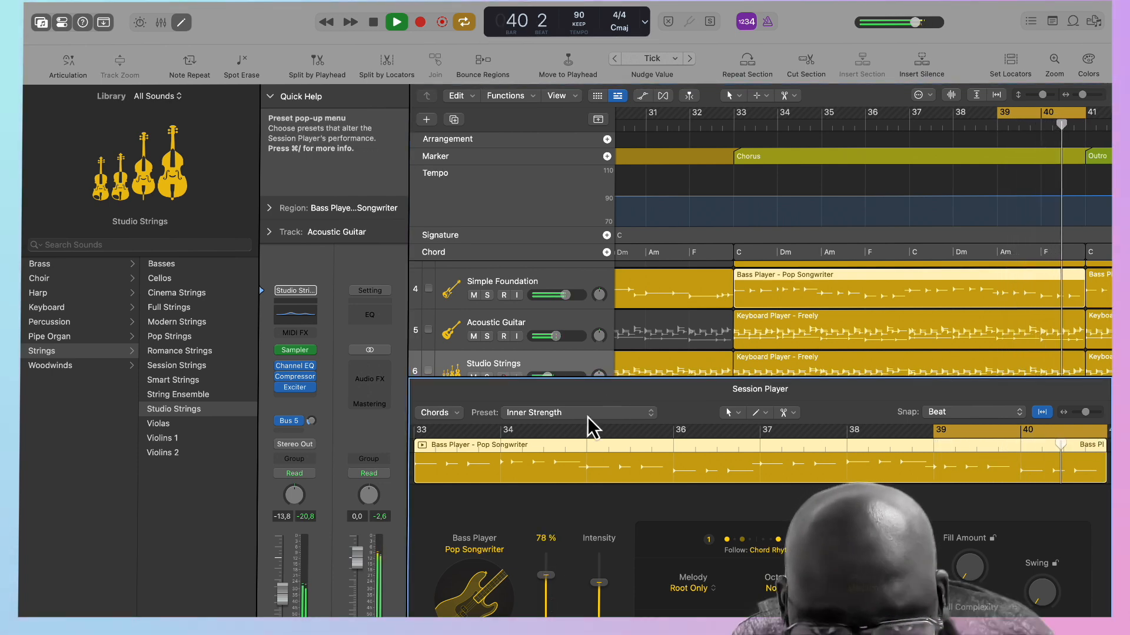
{"action": "left_click", "coordinate": [588, 417]}
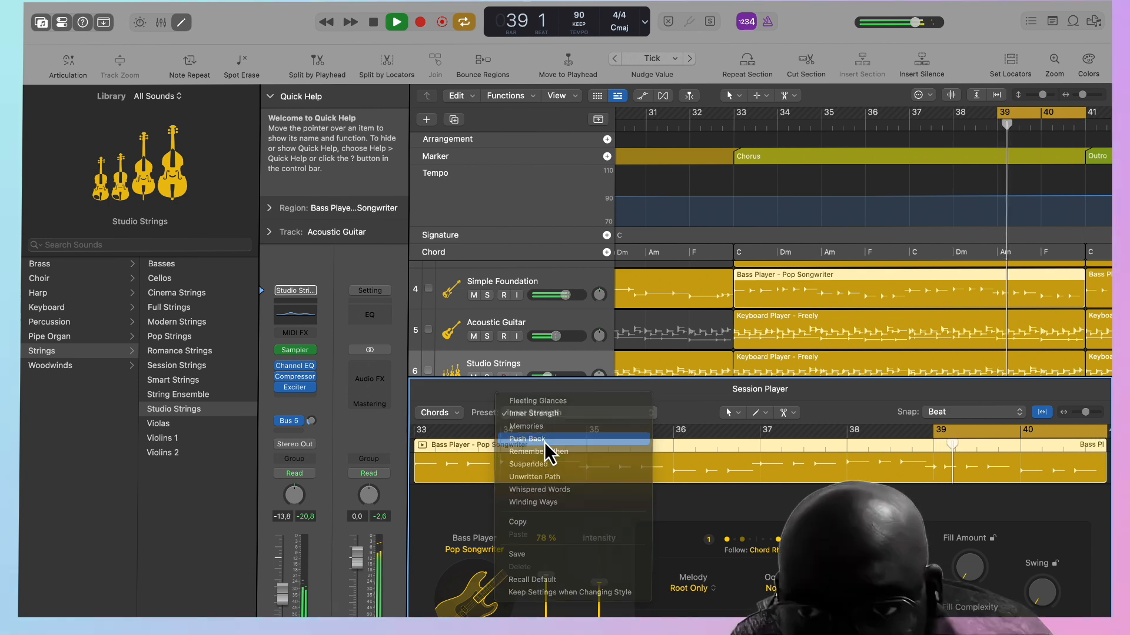
{"action": "left_click", "coordinate": [545, 440]}
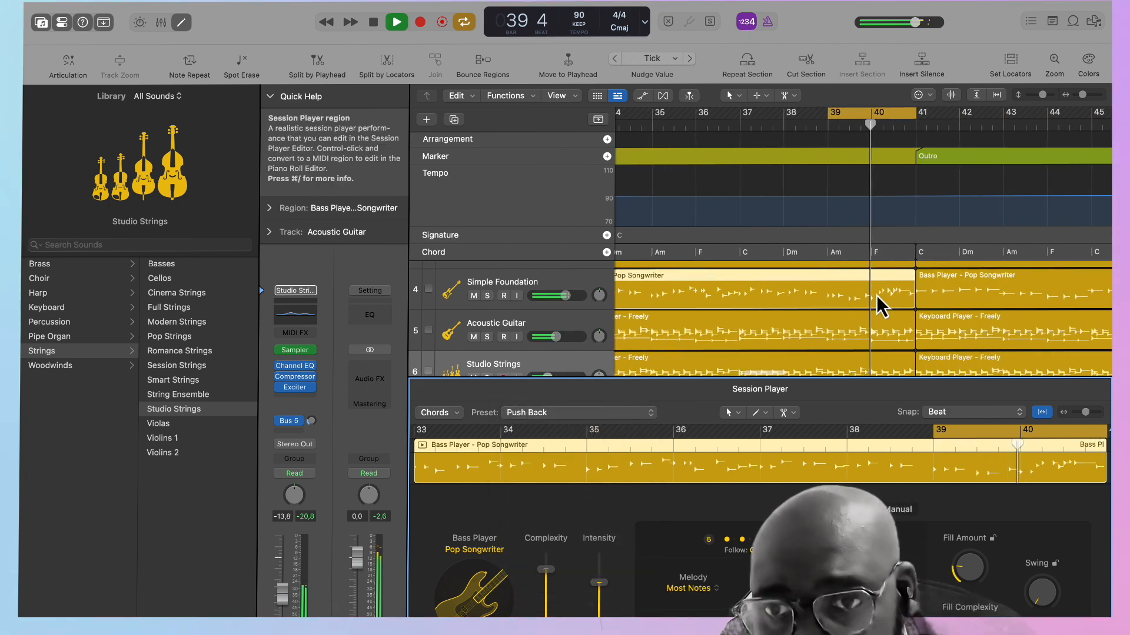
Listen to the new bass part at the end of the second Chorus and turn cycle mode off.
{"action": "key", "text": "space"}
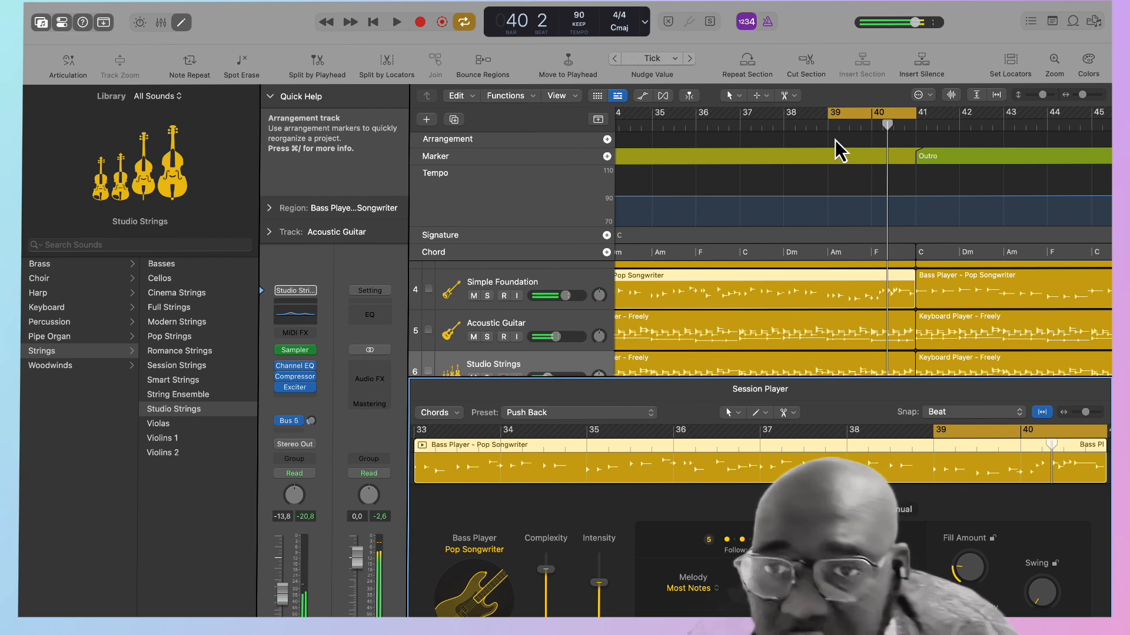
{"action": "key", "text": "space"}
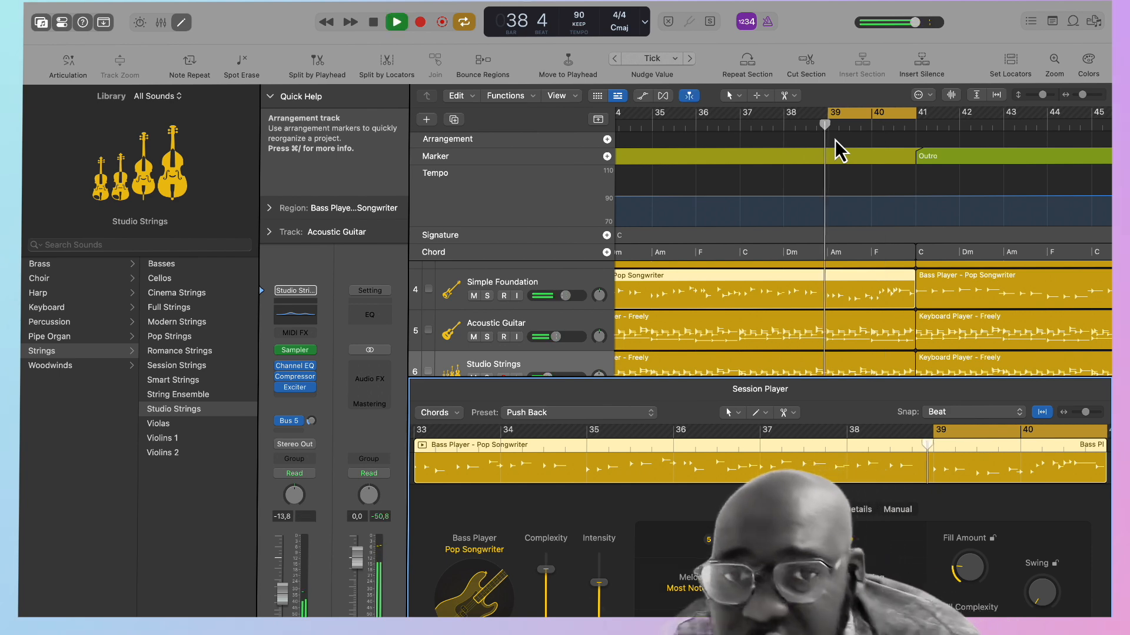
{"action": "left_click", "coordinate": [864, 122]}
{"action": "key", "text": "space"}
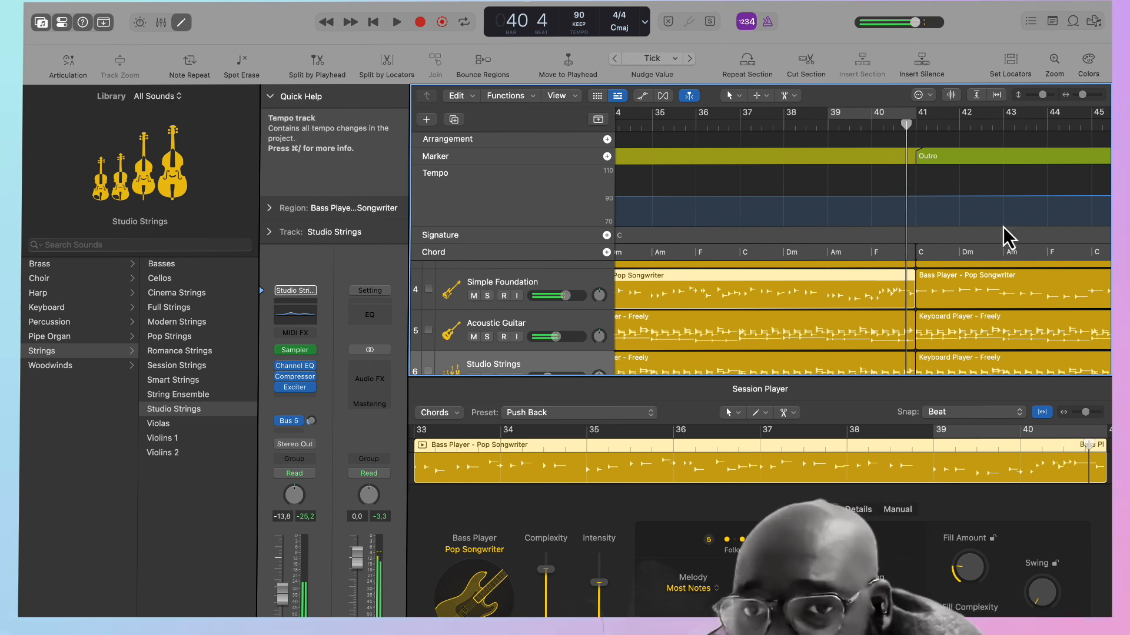
Set the cycle range to bars 40 to 41, covering the final bar before the Outro.
{"action": "scroll", "coordinate": [1006, 238], "scroll_direction": "down", "scroll_amount": 5}
{"action": "left_click_drag", "start_coordinate": [917, 329], "coordinate": [886, 342]}
{"action": "scroll", "coordinate": [886, 343], "scroll_direction": "up", "scroll_amount": 6}
{"action": "left_click_drag", "start_coordinate": [892, 114], "coordinate": [913, 115]}
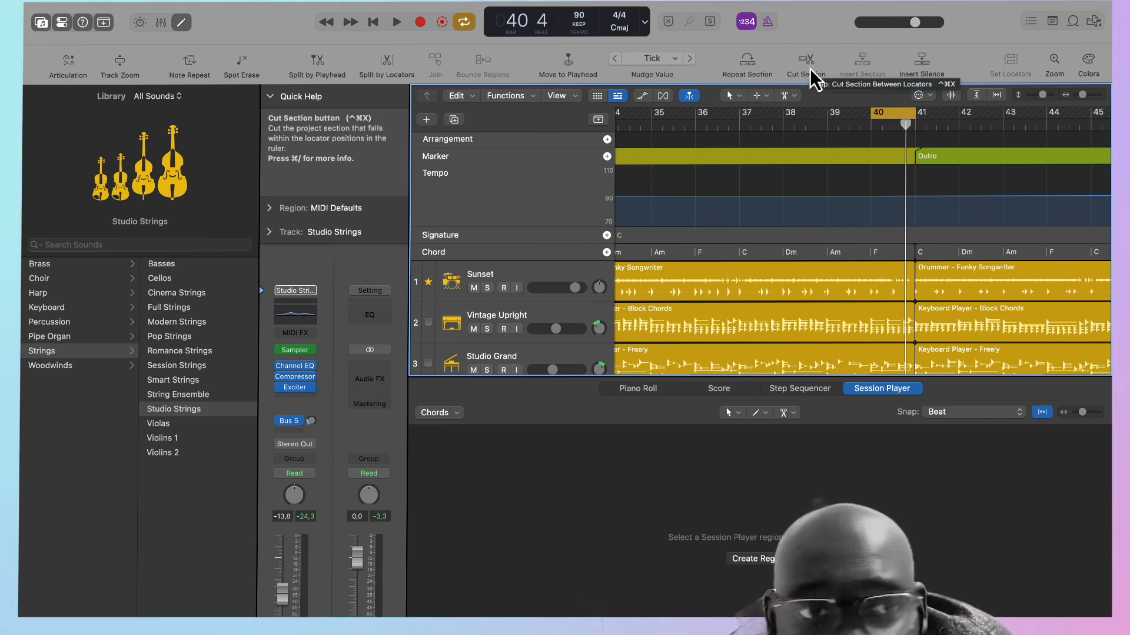
Split the Sunset drum region of the second Chorus at bar 40.
{"action": "scroll", "coordinate": [871, 231], "scroll_direction": "down", "scroll_amount": 10}
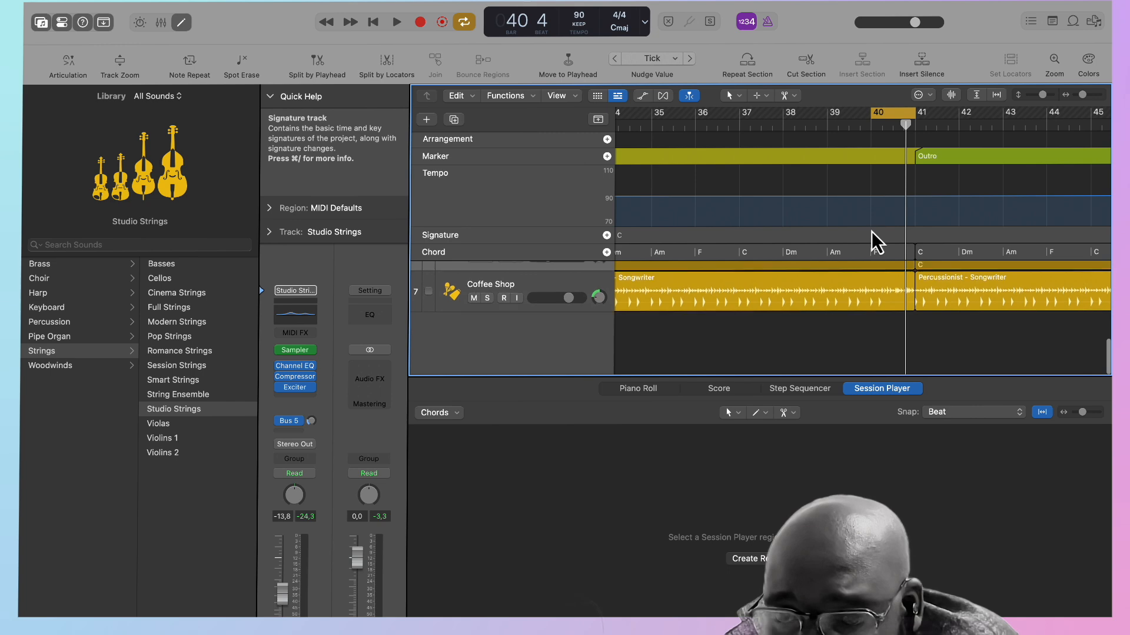
{"action": "scroll", "coordinate": [874, 285], "scroll_direction": "up", "scroll_amount": 10}
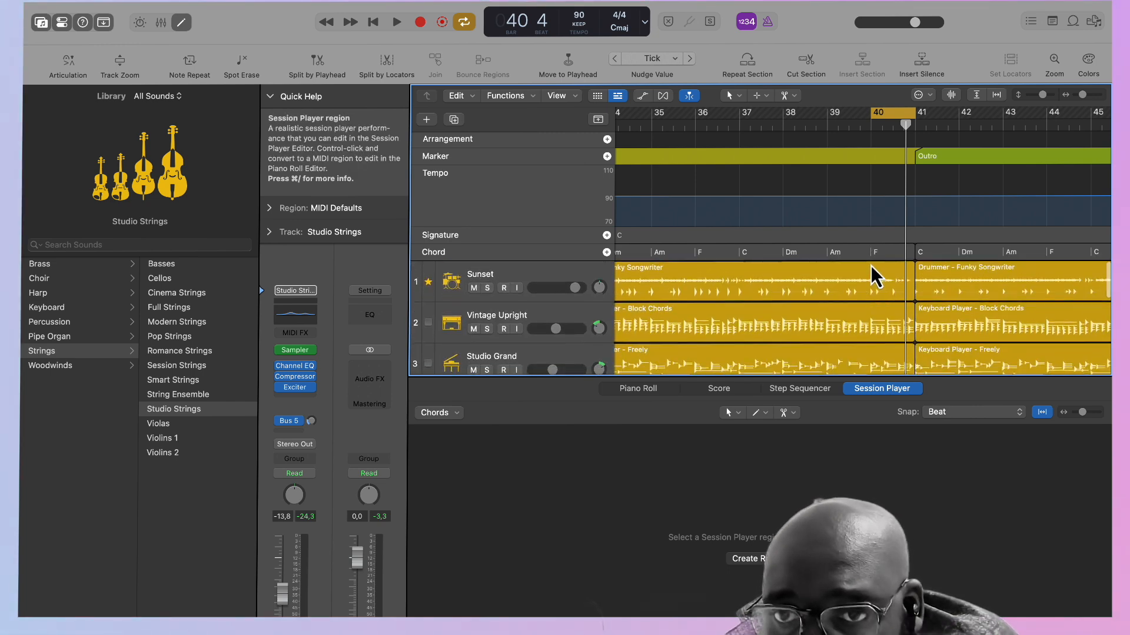
{"action": "left_click", "coordinate": [870, 266]}
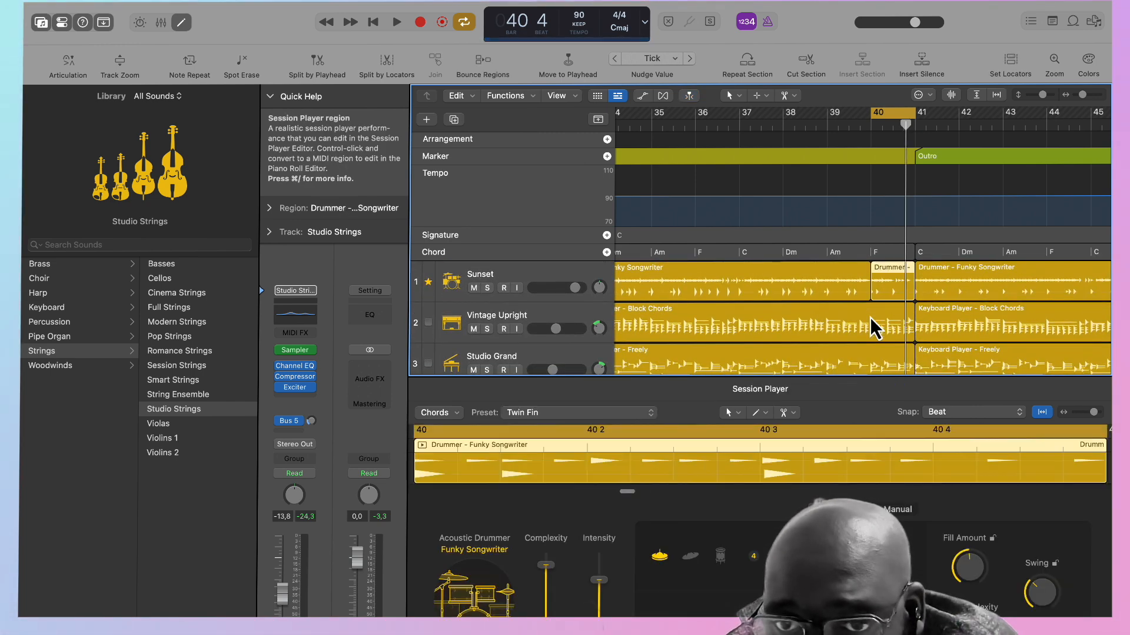
Split the second Chorus regions on the six remaining tracks at bar 40 and mute their bar 40 pieces, leaving the drums unmuted.
{"action": "left_click", "coordinate": [504, 284]}
{"action": "scroll", "coordinate": [505, 277], "scroll_direction": "down", "scroll_amount": 5}
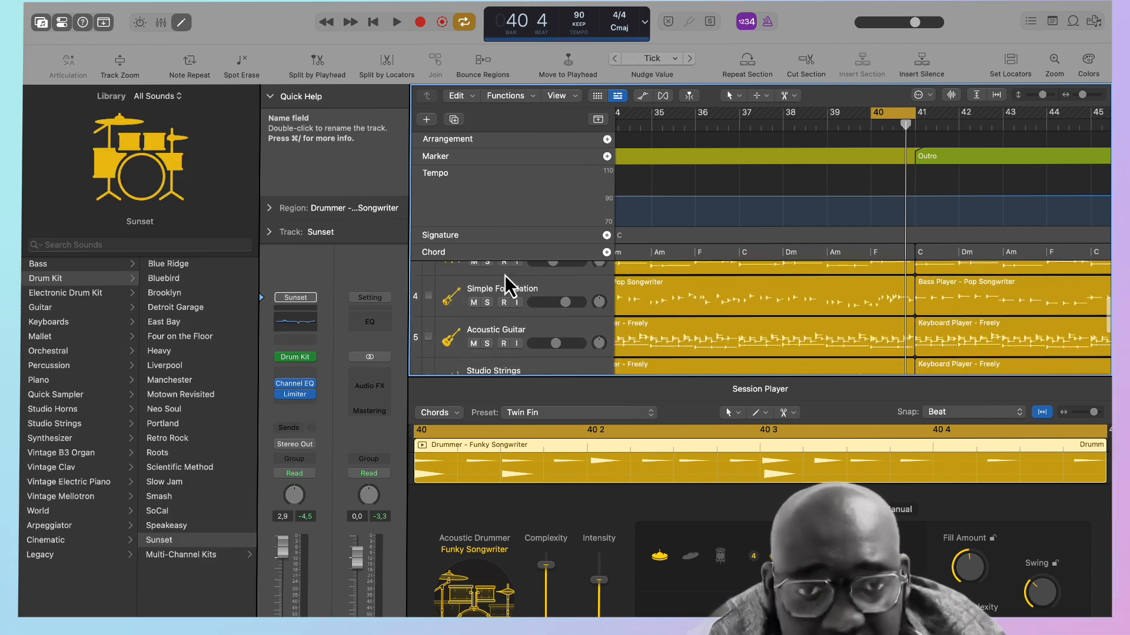
{"action": "left_click", "coordinate": [538, 294]}
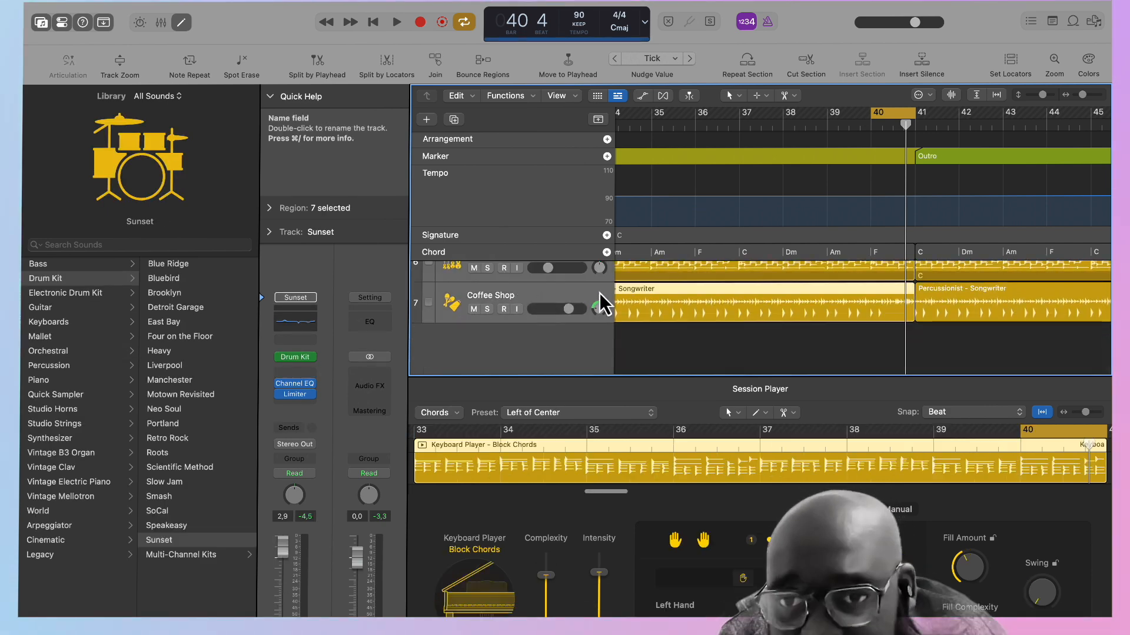
{"action": "left_click", "coordinate": [878, 129]}
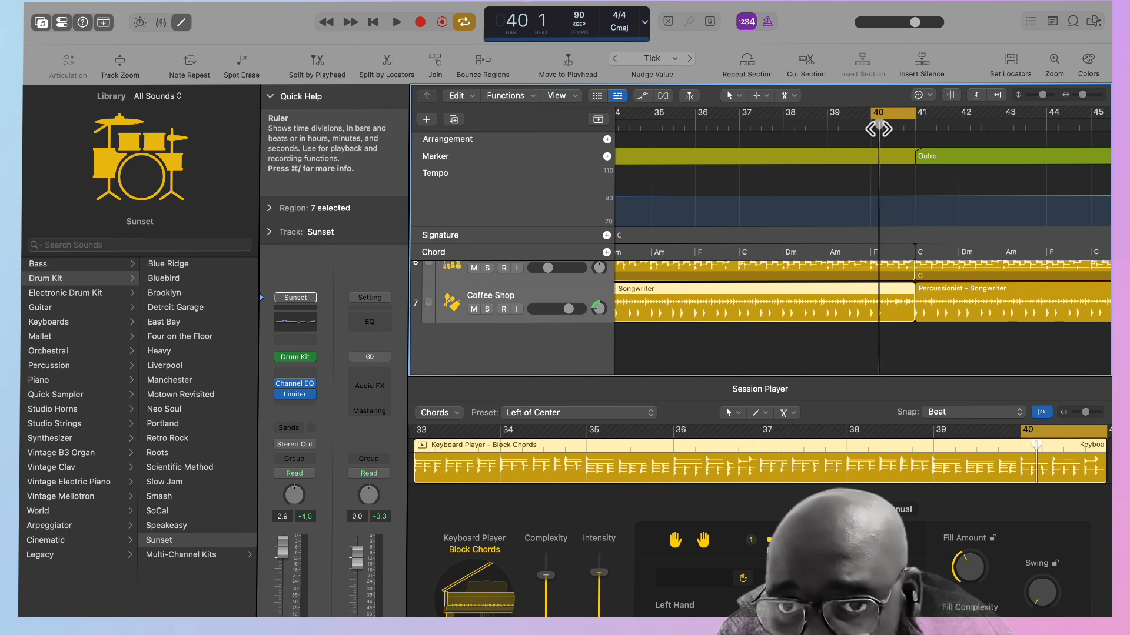
{"action": "key", "text": "space"}
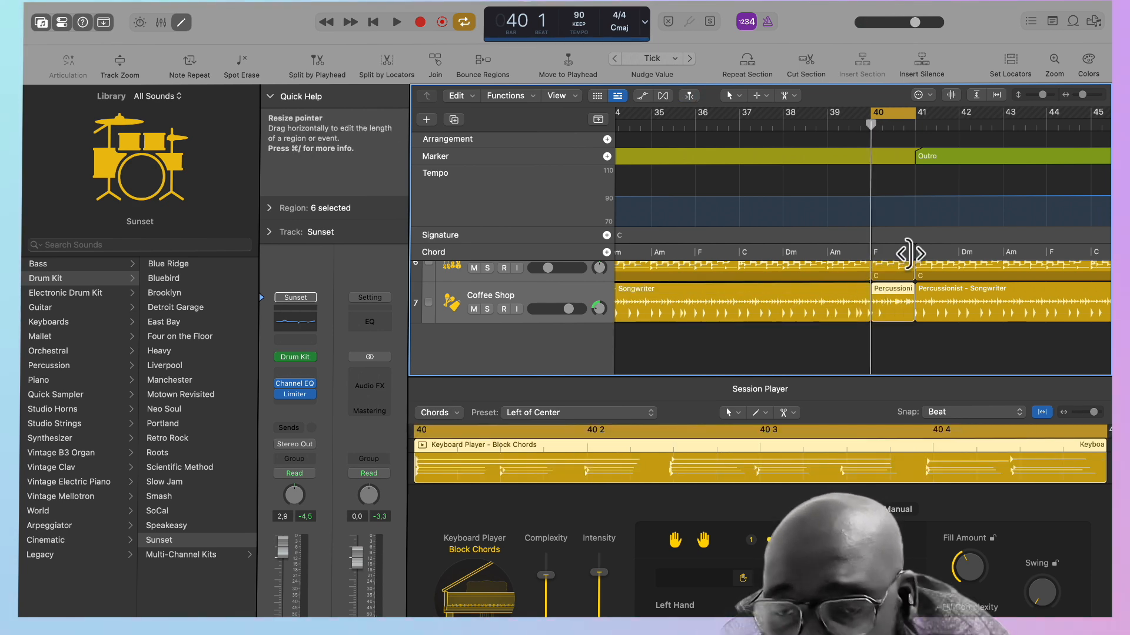
{"action": "left_click_drag", "start_coordinate": [898, 347], "coordinate": [892, 202]}
{"action": "left_click_drag", "start_coordinate": [889, 287], "coordinate": [889, 315]}
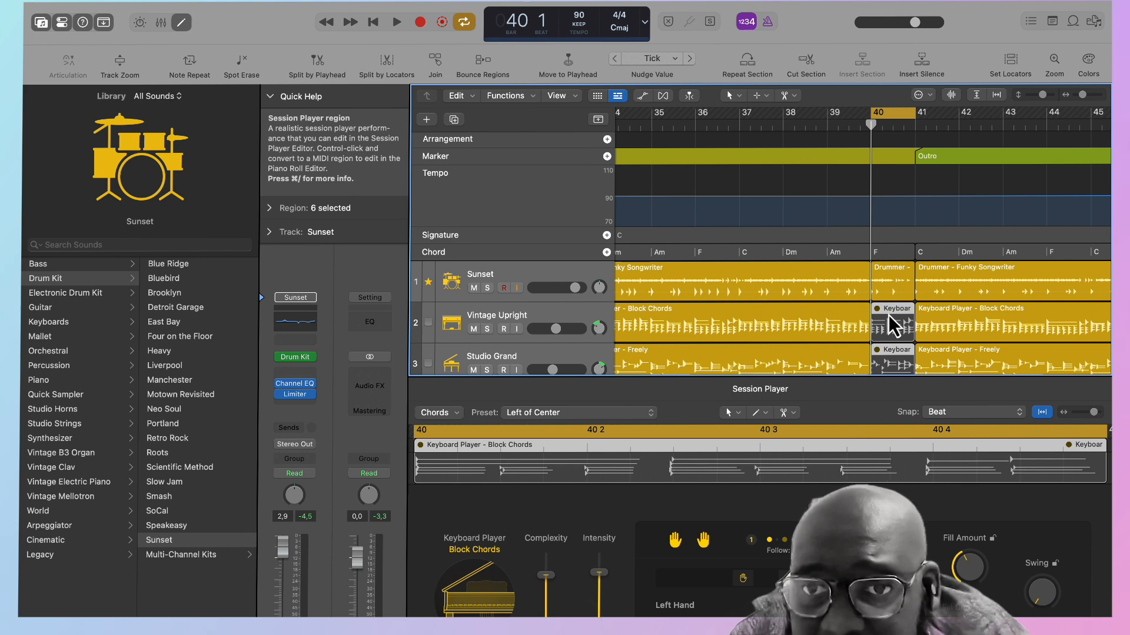
Turn cycle mode off and play from just before bar 36 to listen to the drum-only bar leading into the Outro.
{"action": "left_click", "coordinate": [692, 123]}
{"action": "key", "text": "space"}
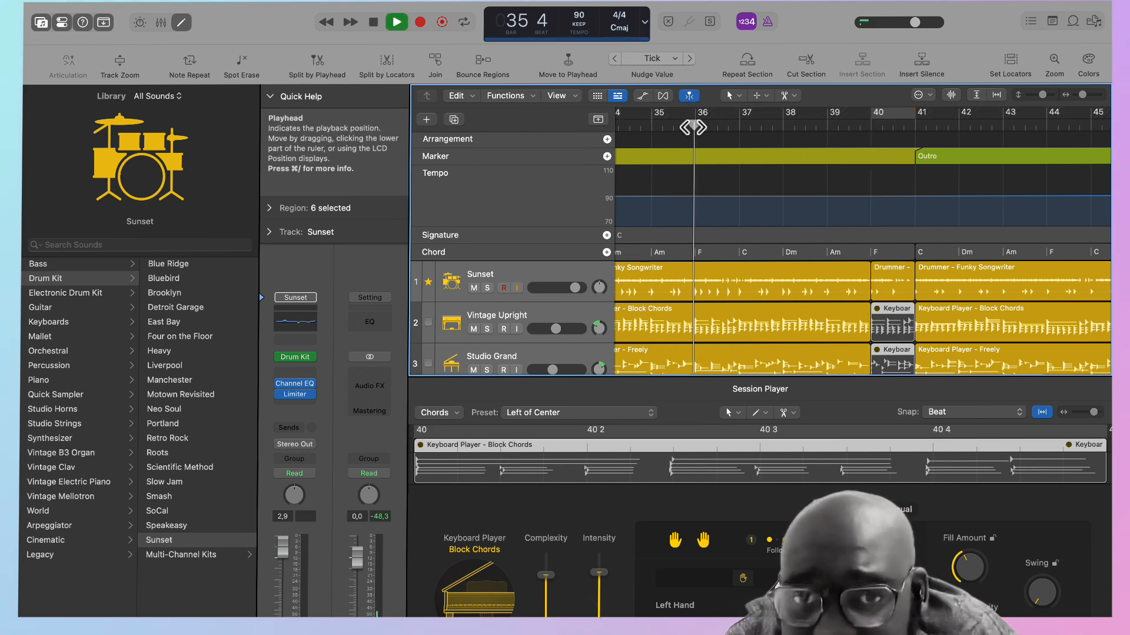
{"action": "scroll", "coordinate": [820, 207], "scroll_direction": "right", "scroll_amount": 5}
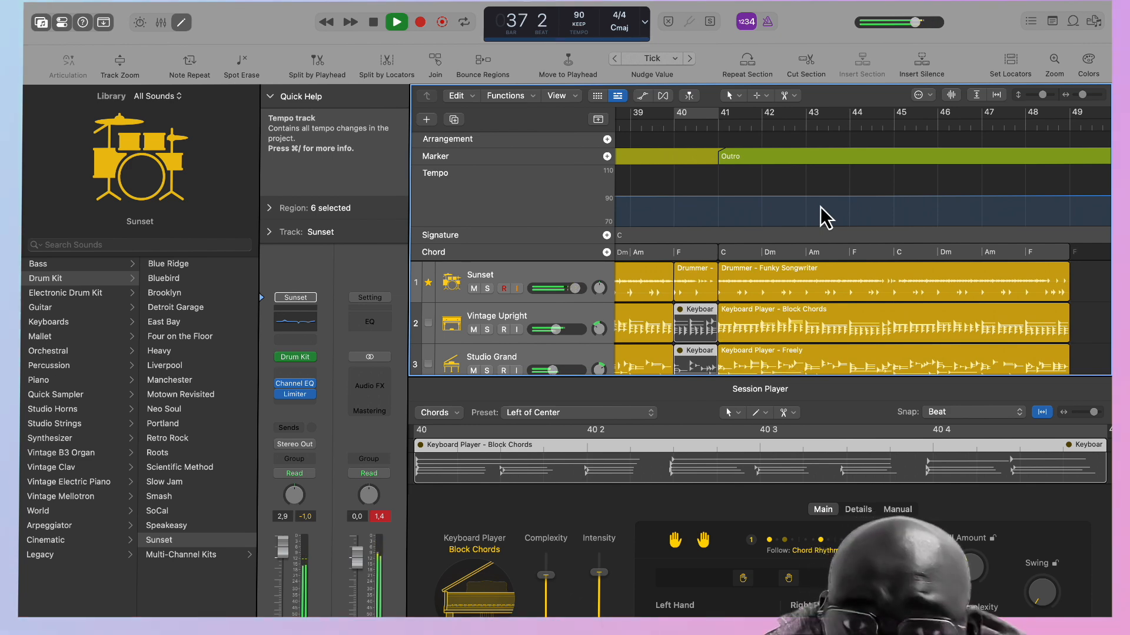
{"action": "scroll", "coordinate": [820, 206], "scroll_direction": "left", "scroll_amount": 3}
{"action": "scroll", "coordinate": [821, 207], "scroll_direction": "right", "scroll_amount": 3}
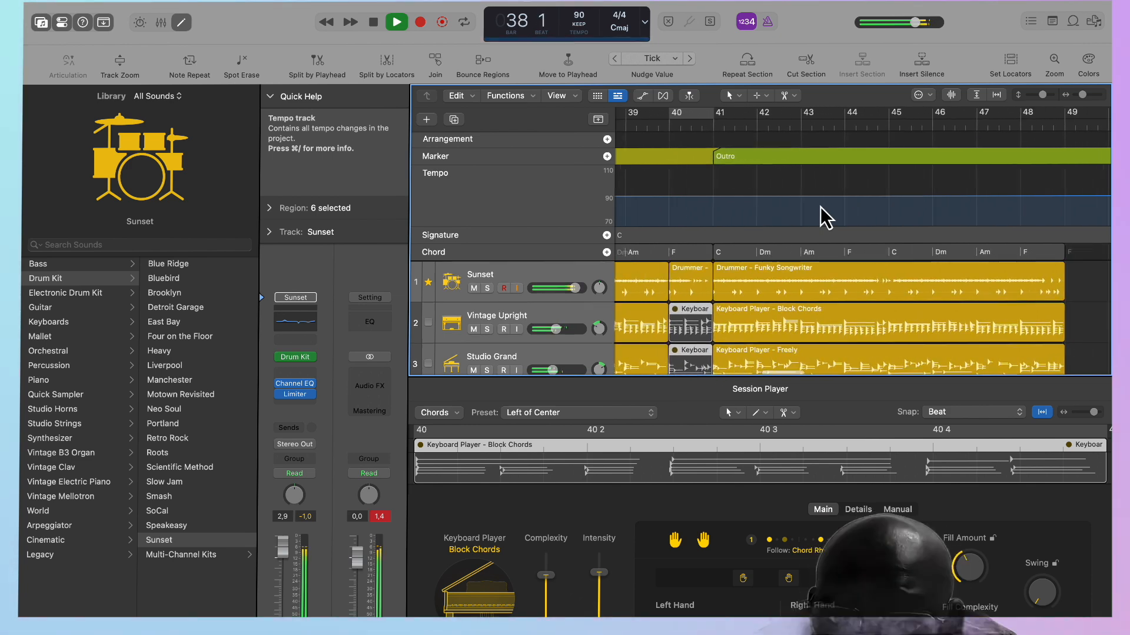
{"action": "scroll", "coordinate": [821, 207], "scroll_direction": "down", "scroll_amount": 3}
{"action": "scroll", "coordinate": [820, 207], "scroll_direction": "left", "scroll_amount": 1}
{"action": "scroll", "coordinate": [820, 206], "scroll_direction": "up", "scroll_amount": 3}
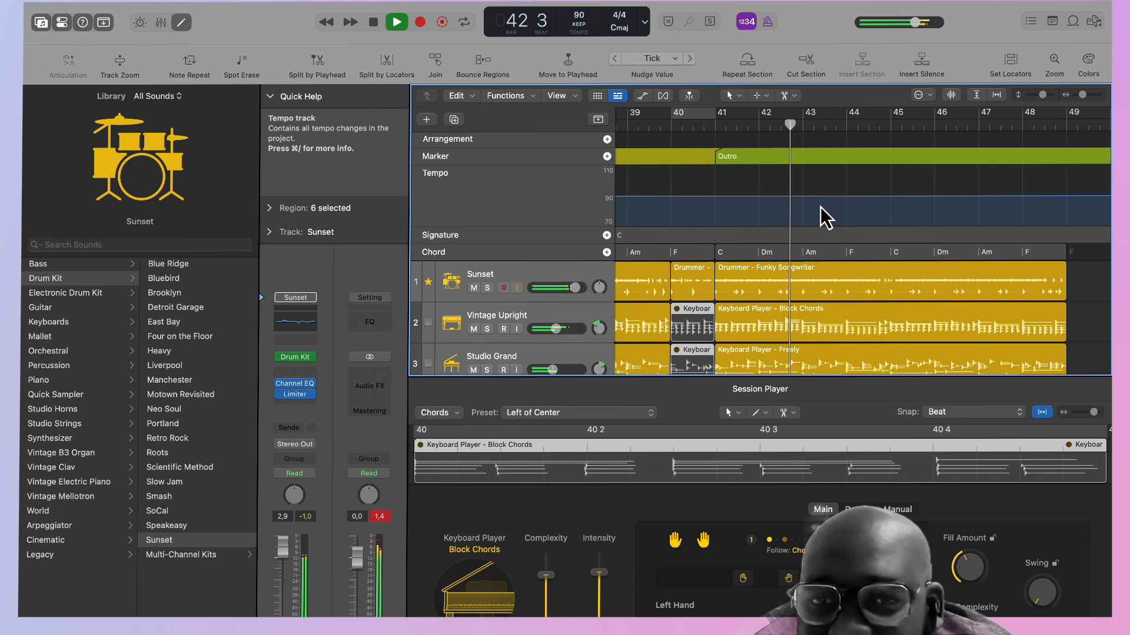
In the Outro, set the Coffee Shop percussion's complexity to 34% and its intensity to 54%.
{"action": "scroll", "coordinate": [820, 206], "scroll_direction": "down", "scroll_amount": 5}
{"action": "scroll", "coordinate": [821, 206], "scroll_direction": "down", "scroll_amount": 2}
{"action": "left_click", "coordinate": [782, 319]}
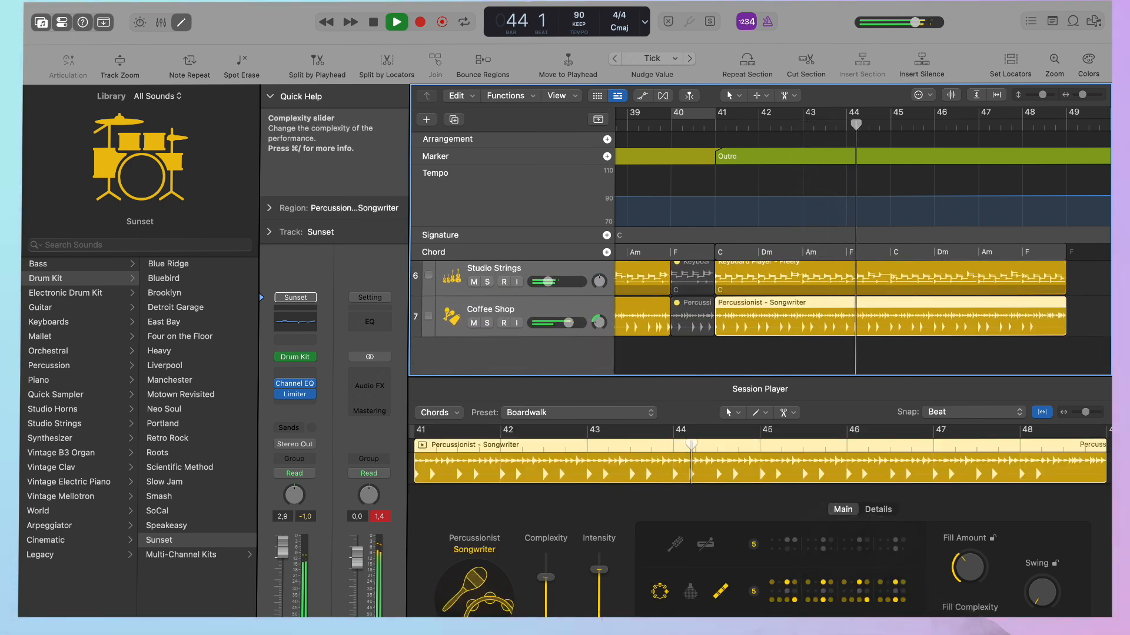
{"action": "left_click", "coordinate": [552, 591]}
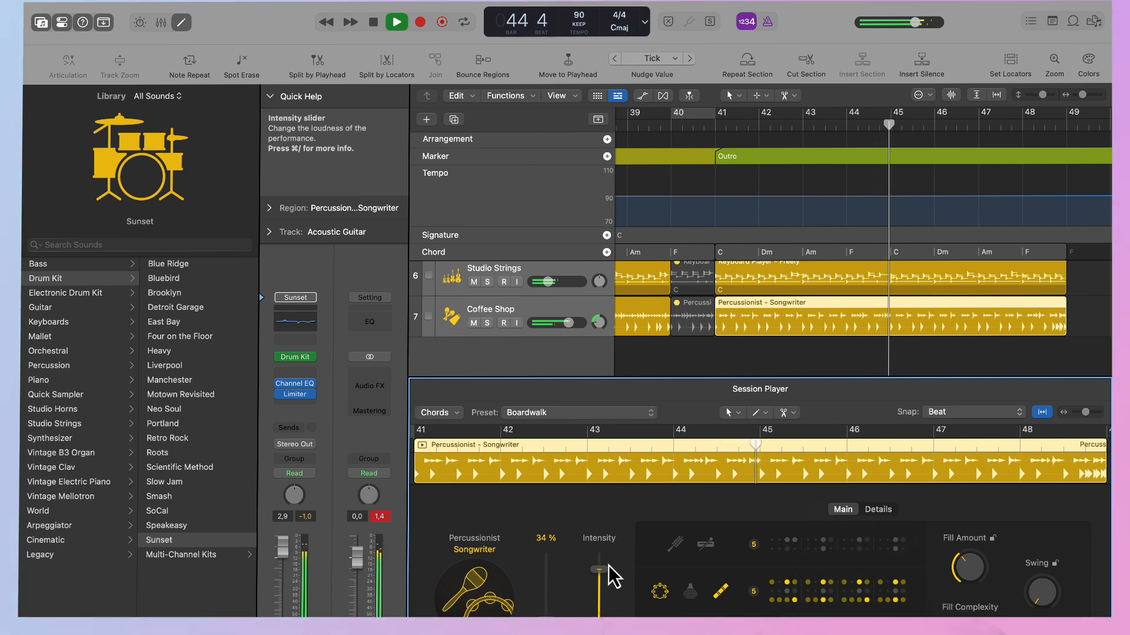
{"action": "left_click_drag", "start_coordinate": [601, 575], "coordinate": [602, 599]}
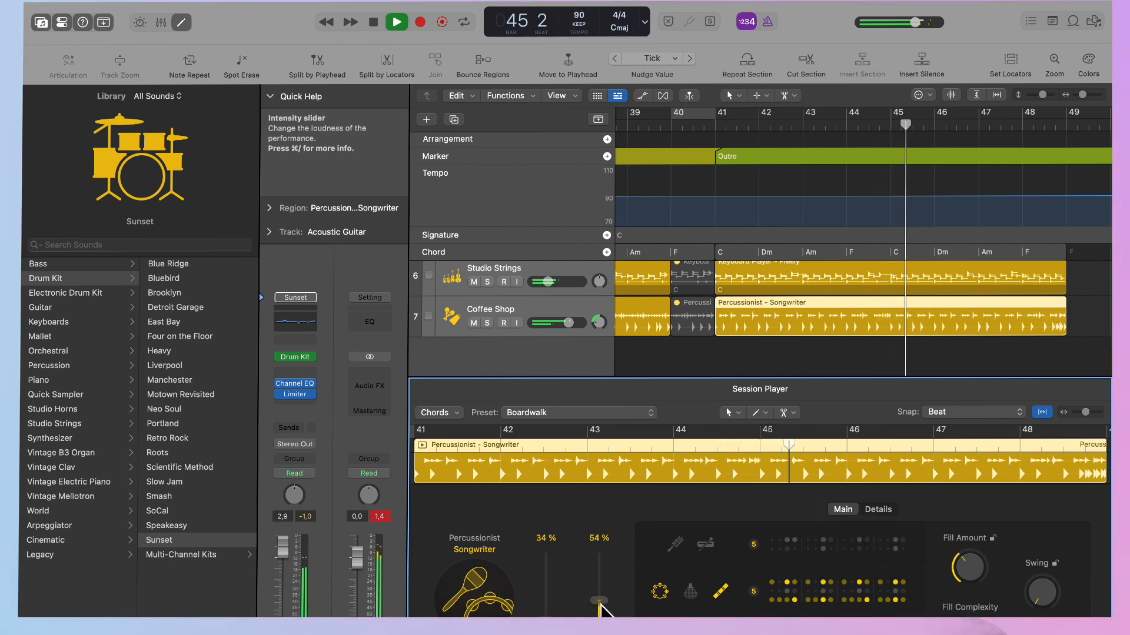
For the Outro percussion, enable the second instrument in the upper group and swap the first for the second in the lower group.
{"action": "left_click", "coordinate": [701, 546]}
{"action": "left_click", "coordinate": [661, 593]}
{"action": "left_click", "coordinate": [688, 594]}
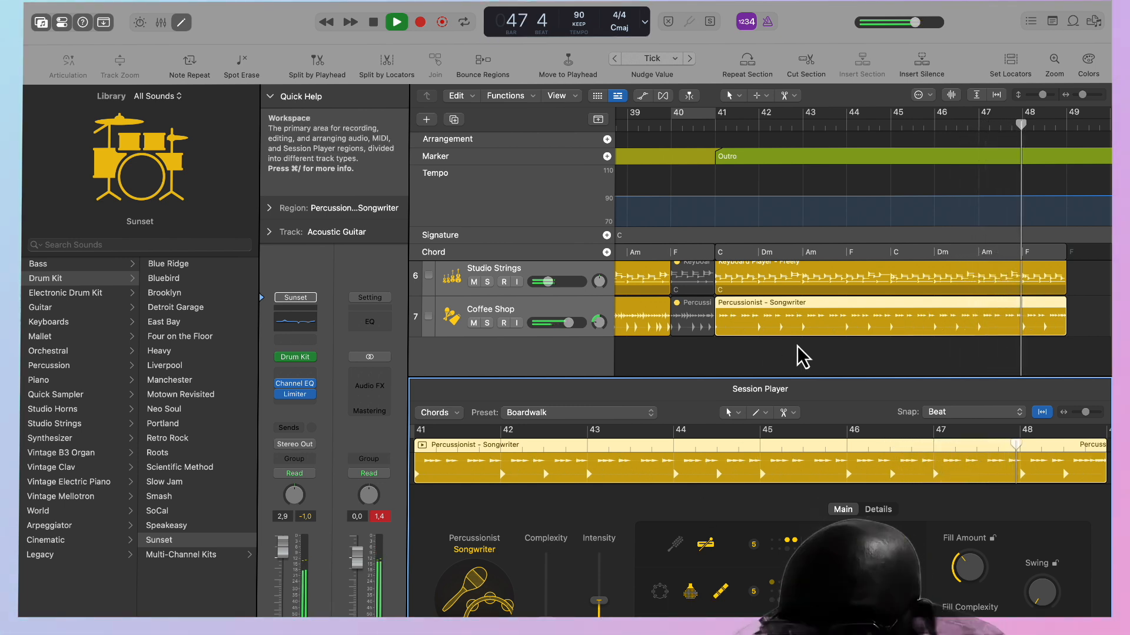
Show the whole song from Intro to Outro and close the Session Player editor so all seven tracks fit.
{"action": "scroll", "coordinate": [804, 356], "scroll_direction": "up", "scroll_amount": 1}
{"action": "scroll", "coordinate": [803, 356], "scroll_direction": "up", "scroll_amount": 5}
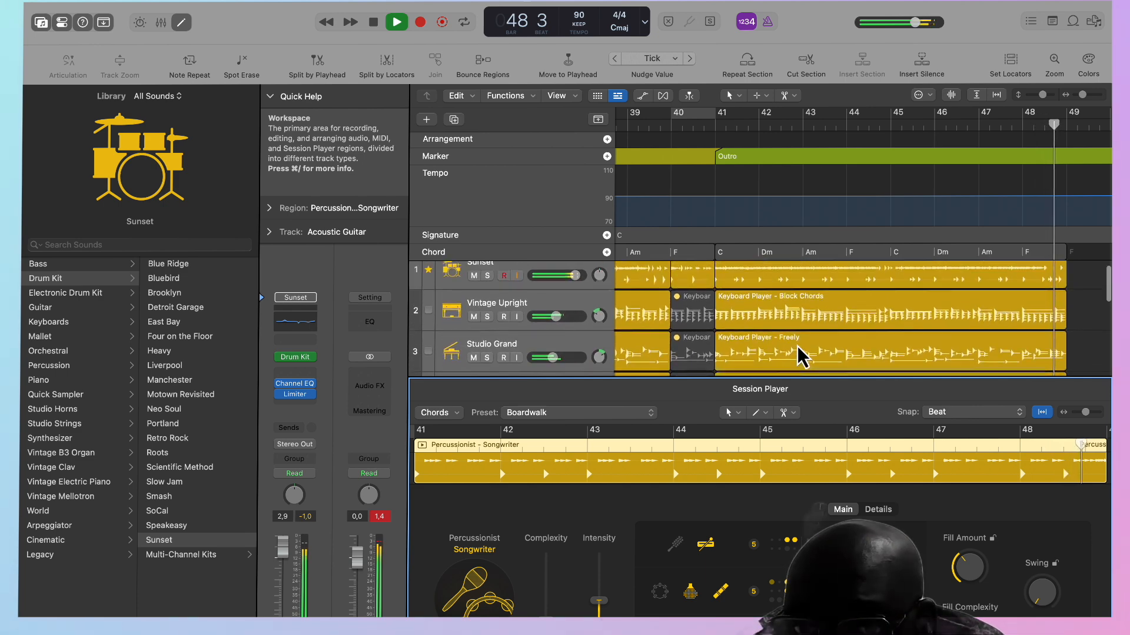
{"action": "scroll", "coordinate": [804, 356], "scroll_direction": "left", "scroll_amount": 20}
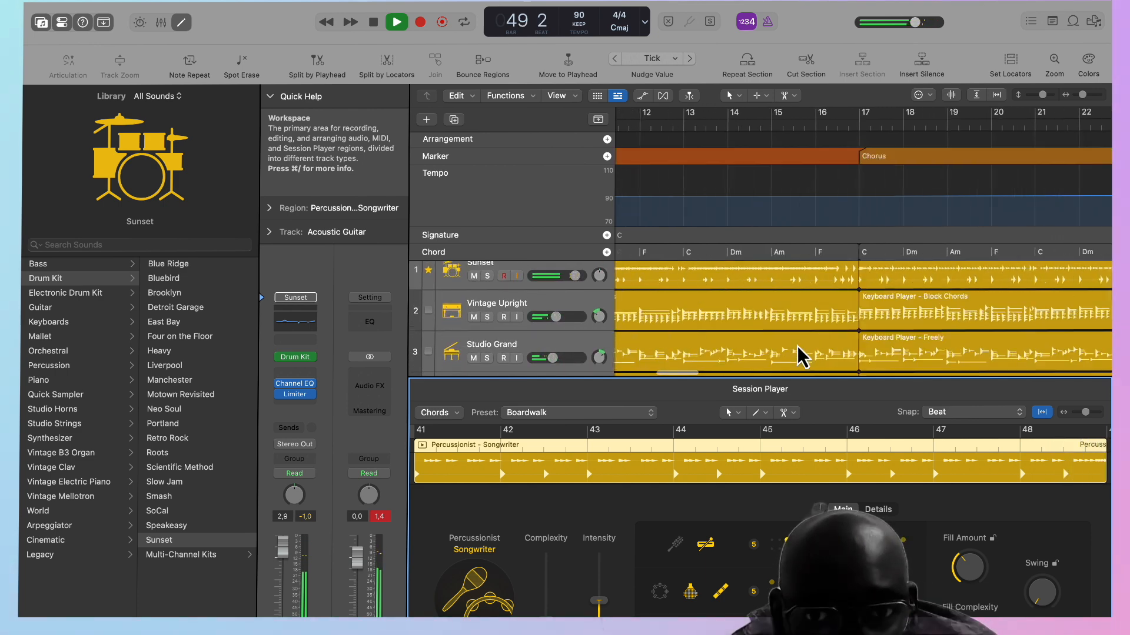
{"action": "scroll", "coordinate": [803, 356], "scroll_direction": "down", "scroll_amount": 5}
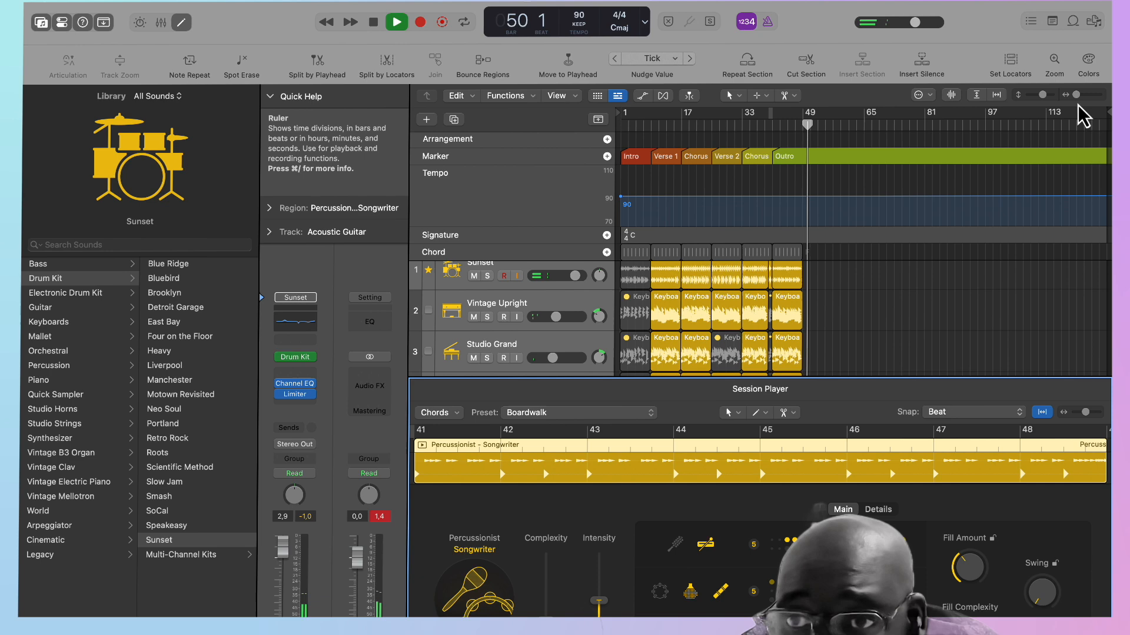
{"action": "key", "text": "e"}
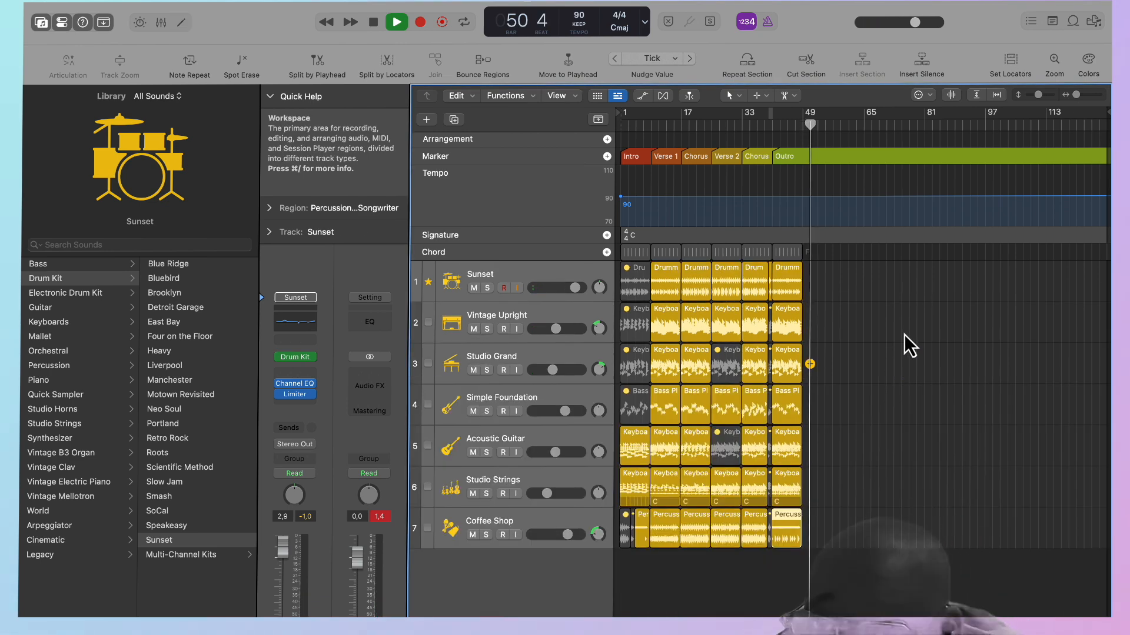
Mute the Vintage Upright region in Verse 1.
{"action": "left_click_drag", "start_coordinate": [1079, 99], "coordinate": [1088, 98]}
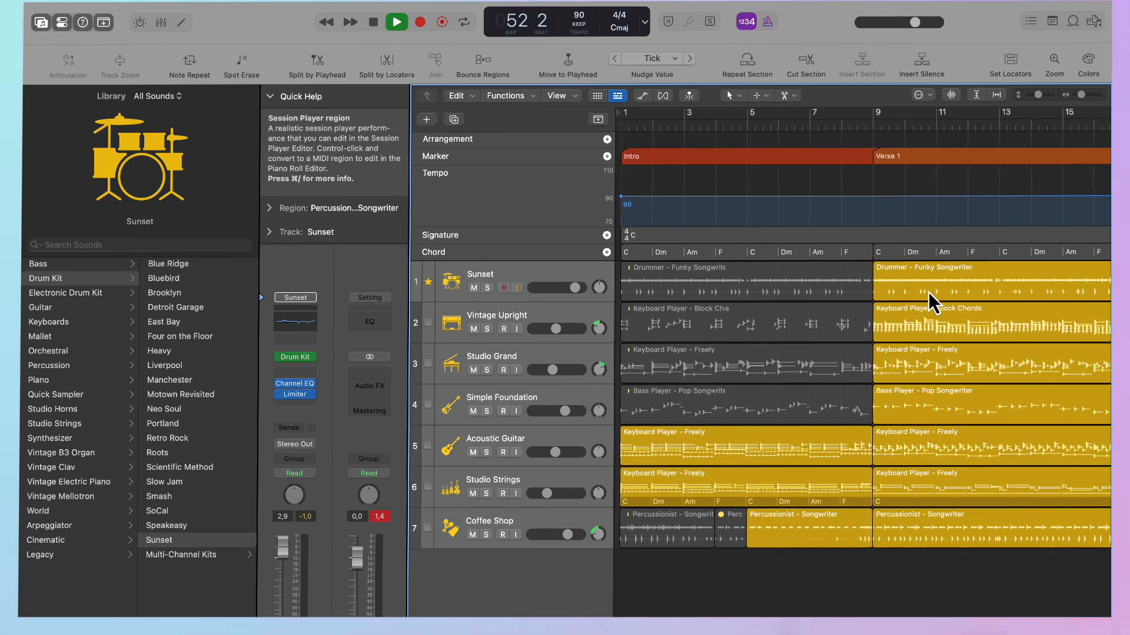
{"action": "scroll", "coordinate": [928, 293], "scroll_direction": "right", "scroll_amount": 10}
{"action": "scroll", "coordinate": [929, 293], "scroll_direction": "left", "scroll_amount": 10}
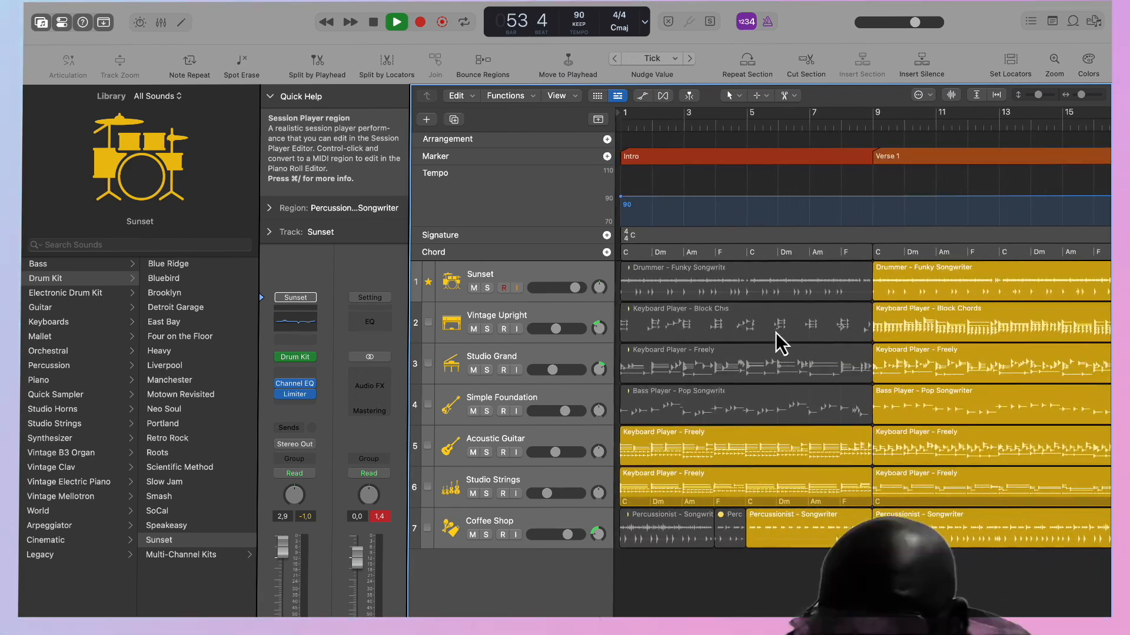
{"action": "scroll", "coordinate": [902, 396], "scroll_direction": "right", "scroll_amount": 7}
{"action": "scroll", "coordinate": [904, 397], "scroll_direction": "right", "scroll_amount": 10}
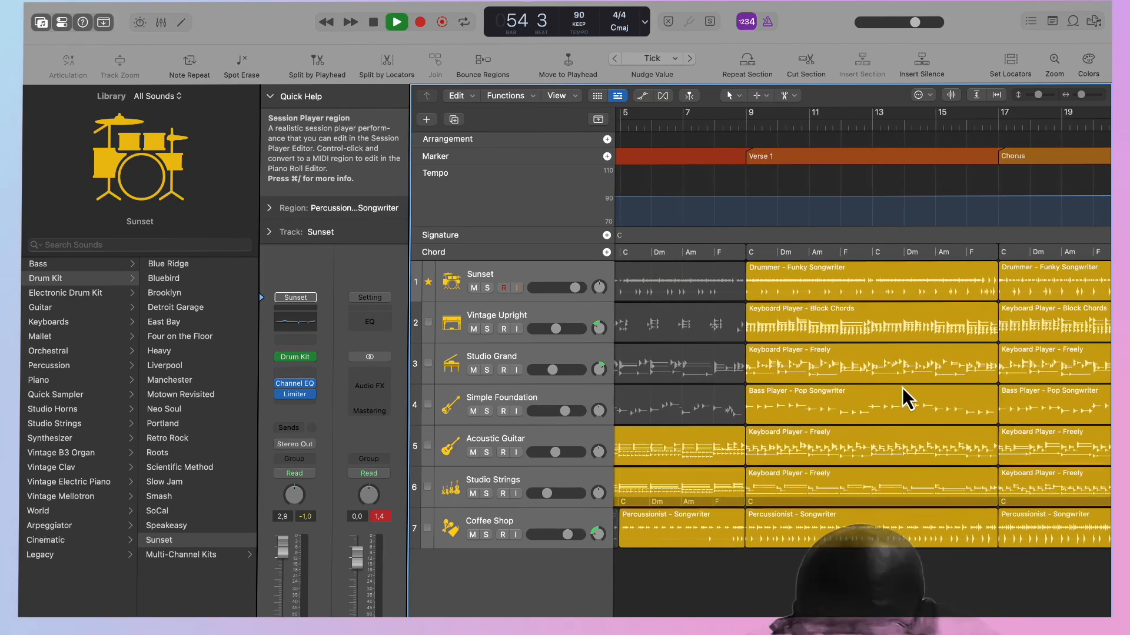
{"action": "scroll", "coordinate": [845, 450], "scroll_direction": "left", "scroll_amount": 6}
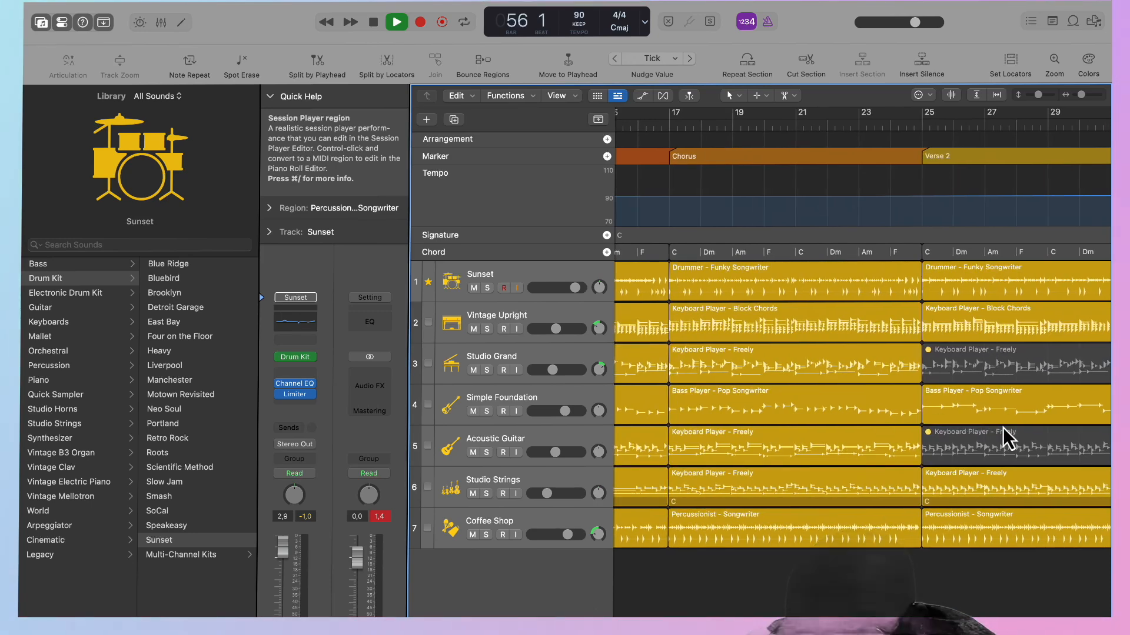
{"action": "scroll", "coordinate": [962, 385], "scroll_direction": "left", "scroll_amount": 6}
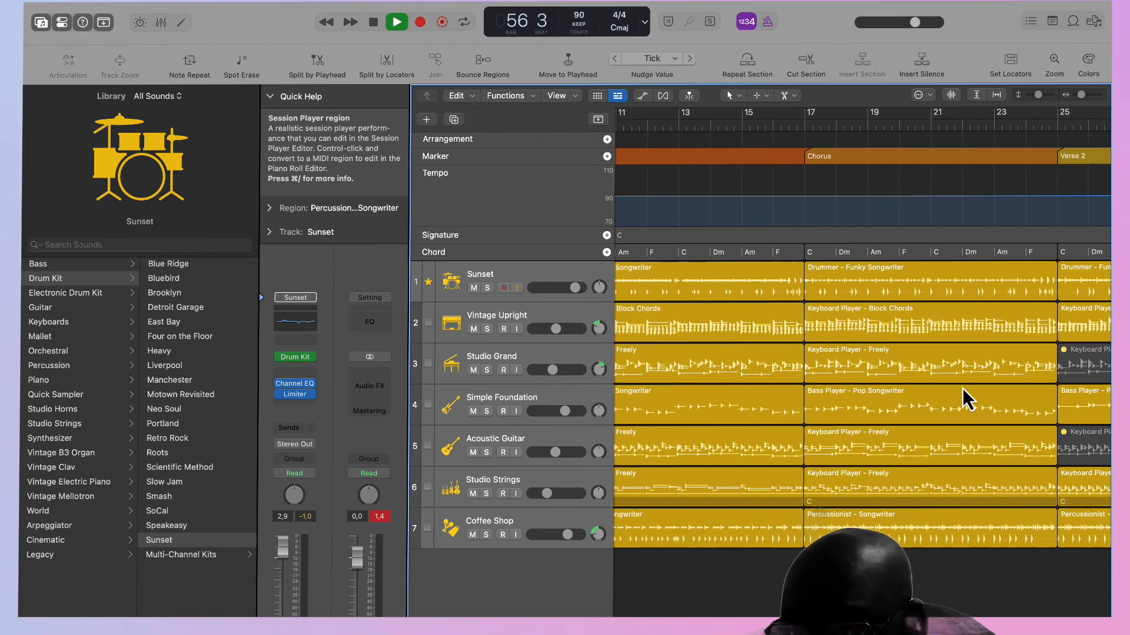
{"action": "left_click", "coordinate": [806, 323]}
{"action": "key", "text": "ctrl+m"}
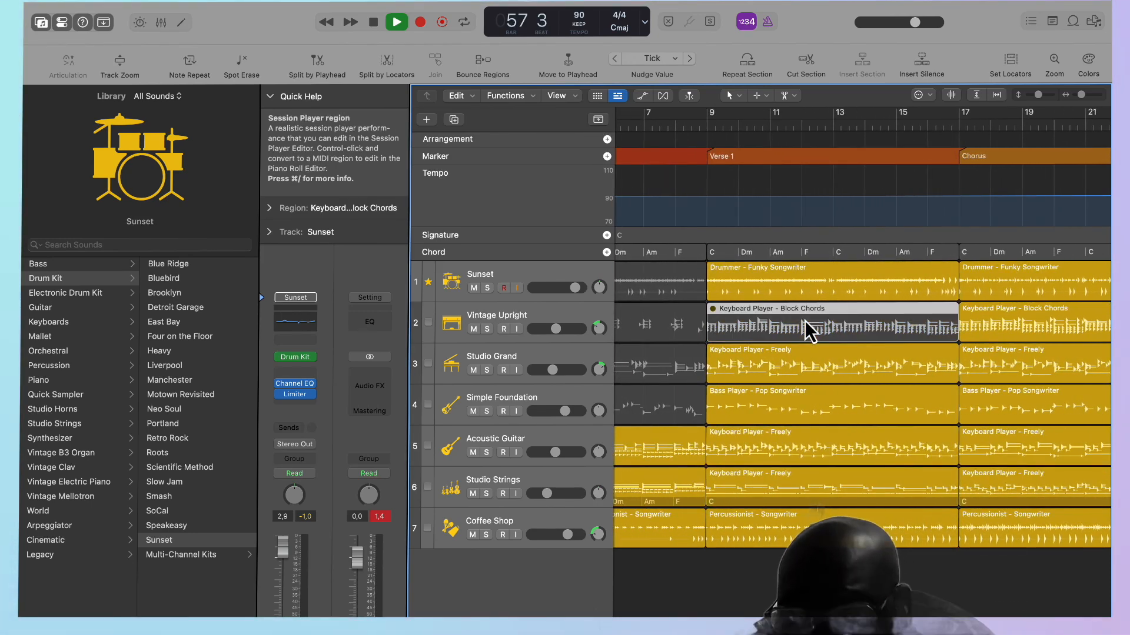
Mute the Studio Strings and Coffee Shop regions in Verse 1.
{"action": "left_click", "coordinate": [776, 504]}
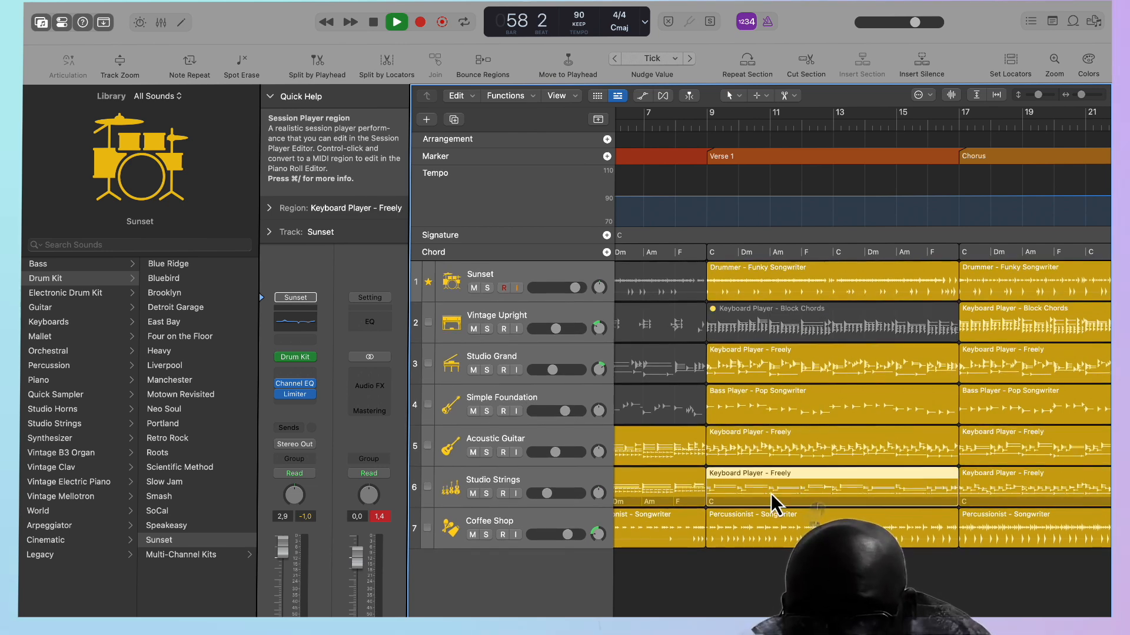
{"action": "key", "text": "ctrl+m"}
{"action": "left_click", "coordinate": [767, 531]}
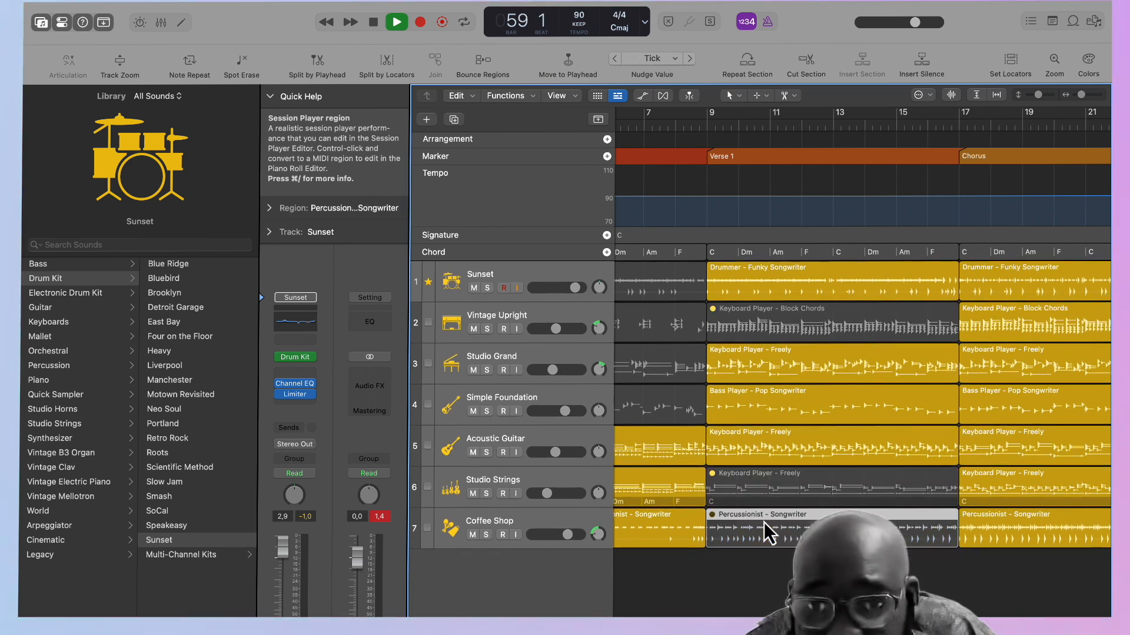
Review the arrangement from Verse 2 through the Outro, select the Outro's Vintage Upright region and return to the Intro.
{"action": "scroll", "coordinate": [768, 533], "scroll_direction": "right", "scroll_amount": 10}
{"action": "scroll", "coordinate": [763, 521], "scroll_direction": "right", "scroll_amount": 5}
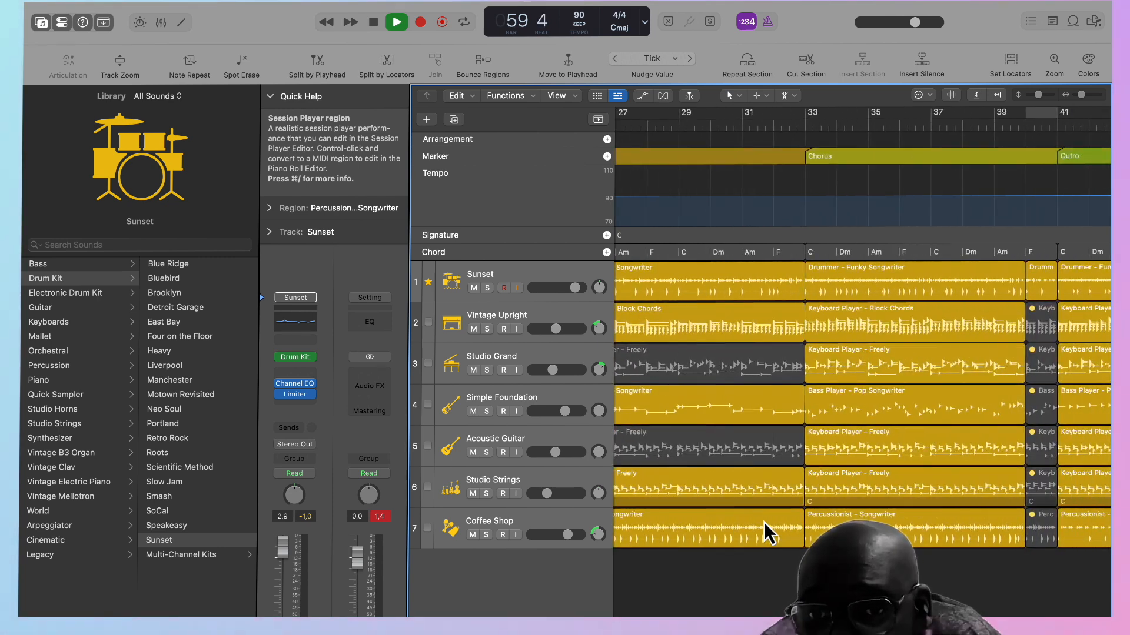
{"action": "scroll", "coordinate": [980, 443], "scroll_direction": "right", "scroll_amount": 5}
{"action": "scroll", "coordinate": [980, 443], "scroll_direction": "right", "scroll_amount": 2}
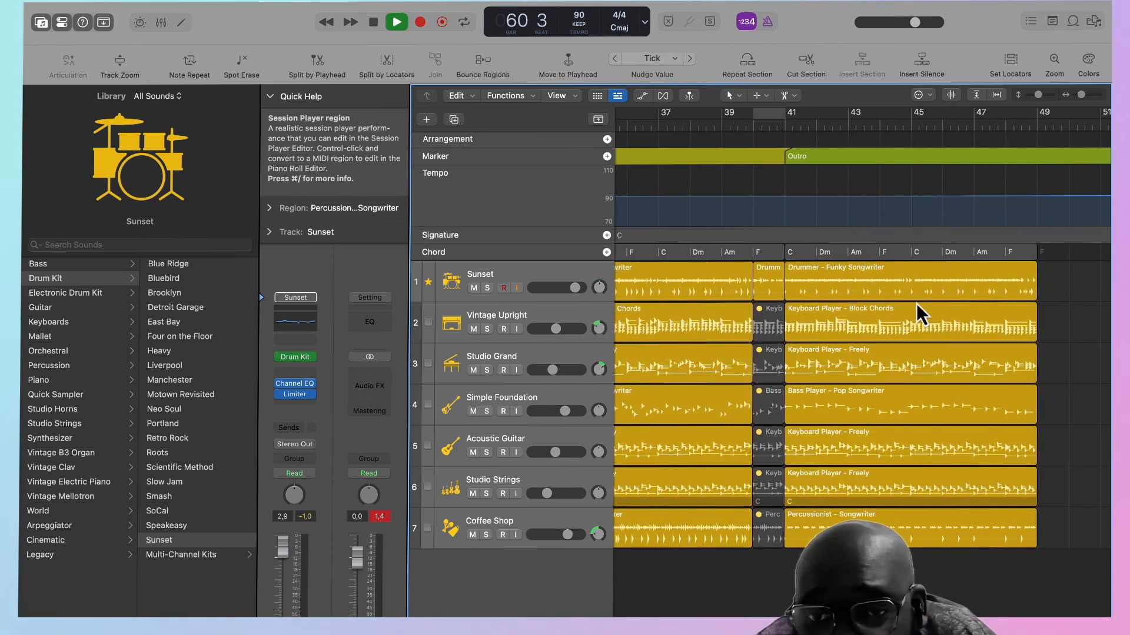
{"action": "left_click", "coordinate": [861, 320]}
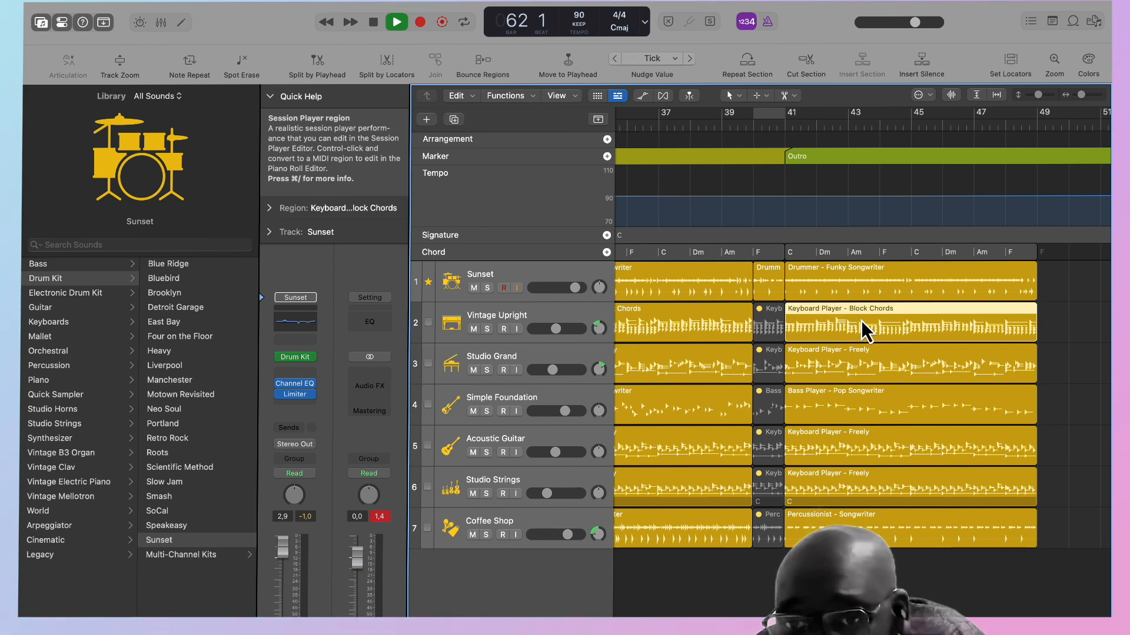
{"action": "scroll", "coordinate": [860, 320], "scroll_direction": "left", "scroll_amount": 6}
{"action": "scroll", "coordinate": [860, 320], "scroll_direction": "left", "scroll_amount": 6}
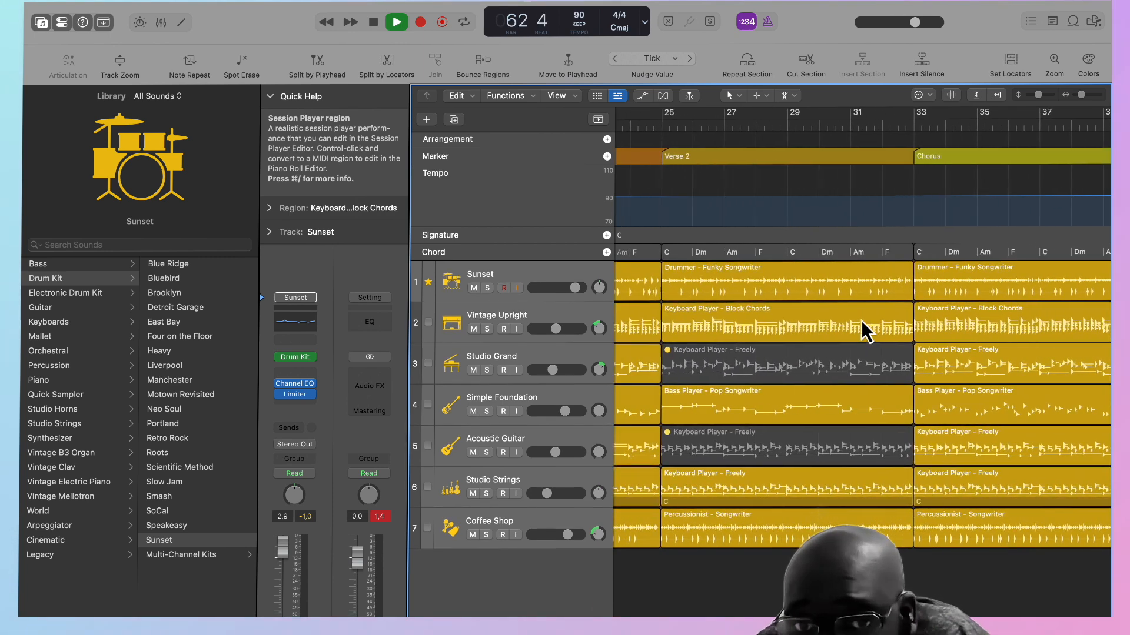
{"action": "scroll", "coordinate": [860, 320], "scroll_direction": "left", "scroll_amount": 10}
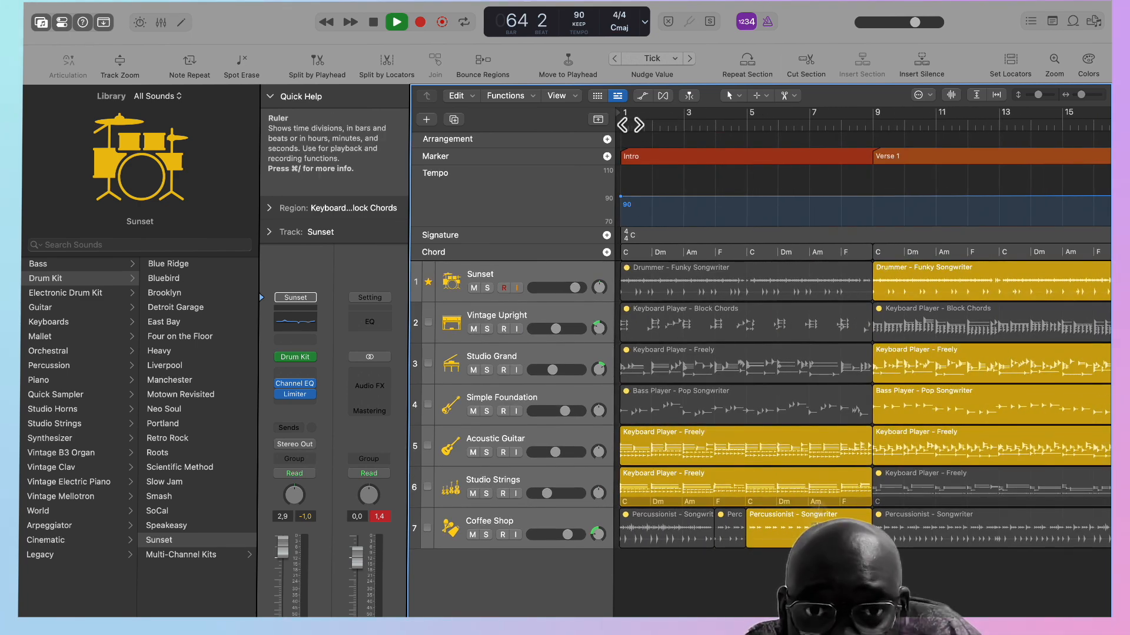
Play the song from the beginning of the Intro and pause during the Intro.
{"action": "left_click", "coordinate": [620, 126]}
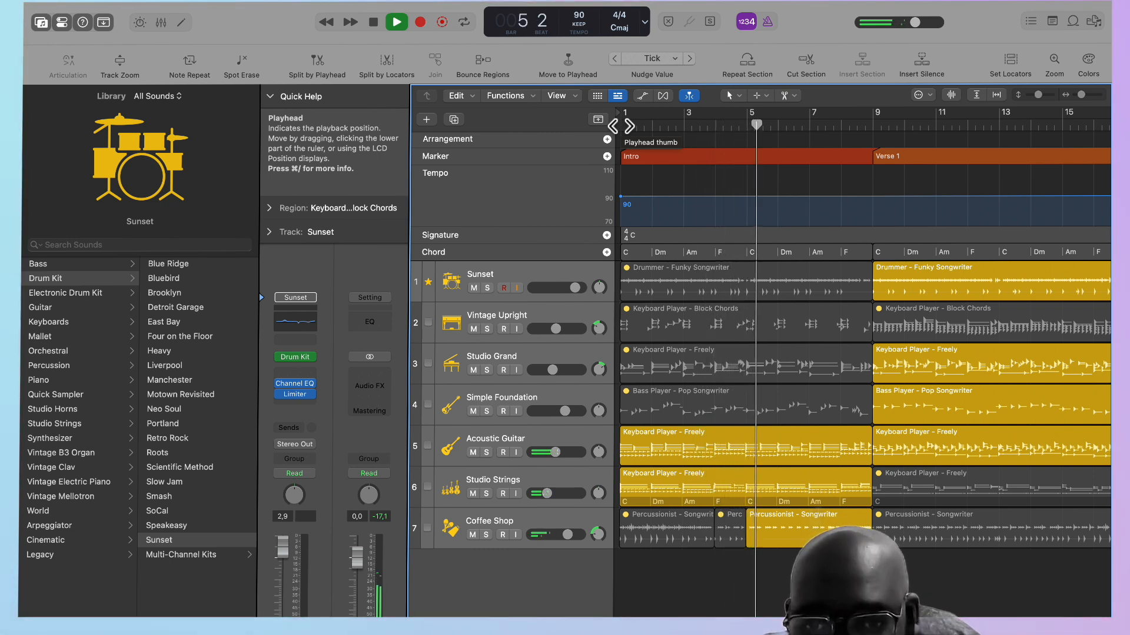
{"action": "key", "text": "space"}
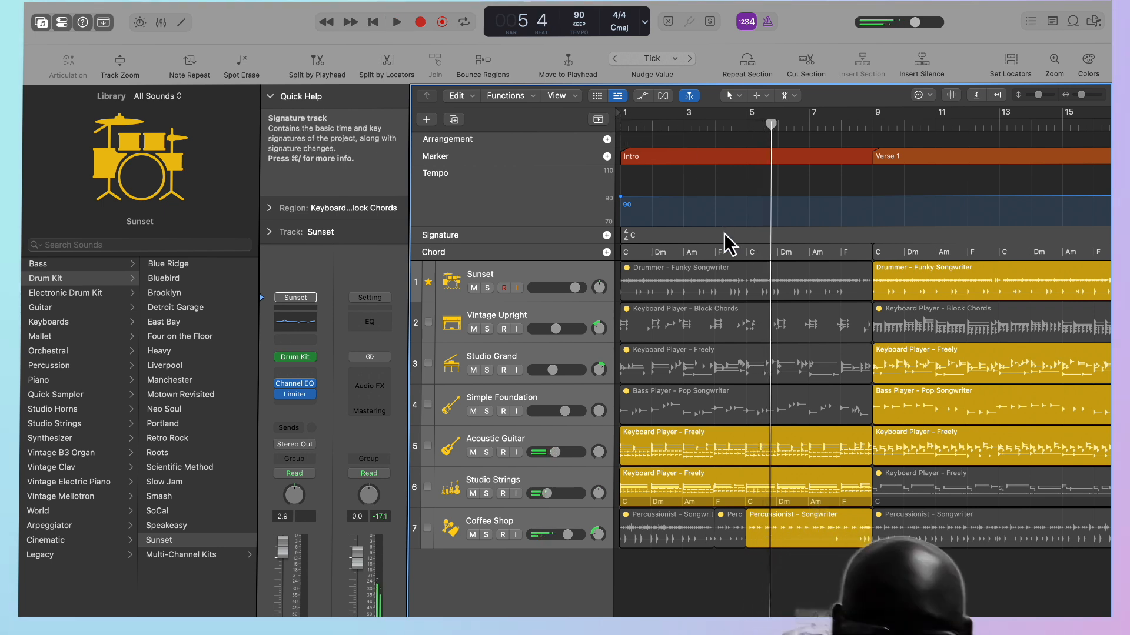
{"action": "key", "text": "space"}
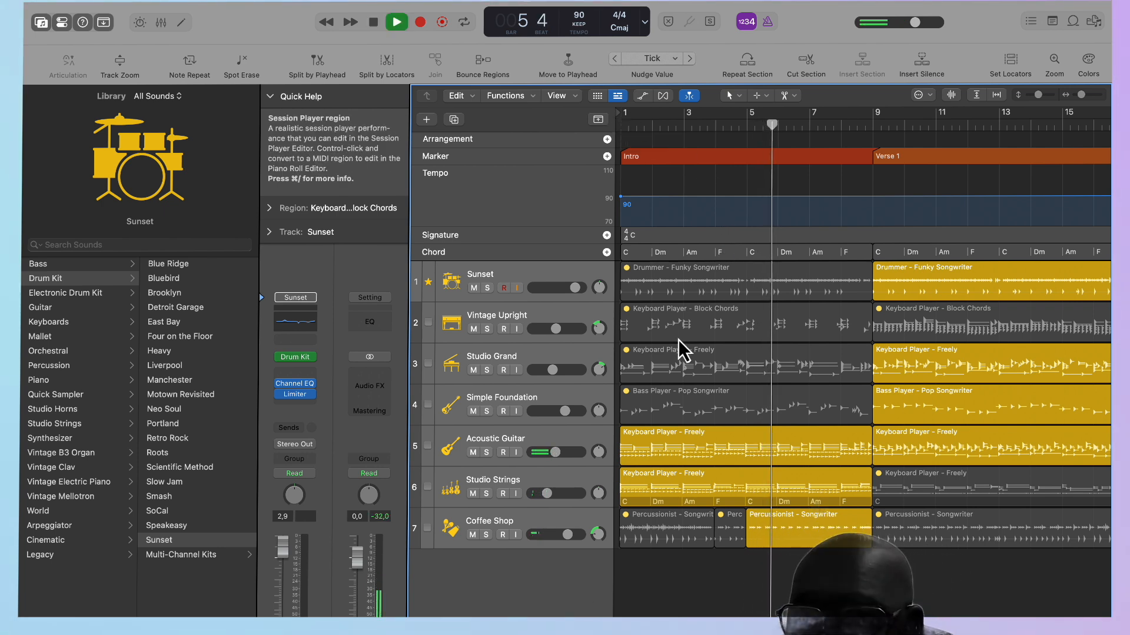
{"action": "key", "text": "space"}
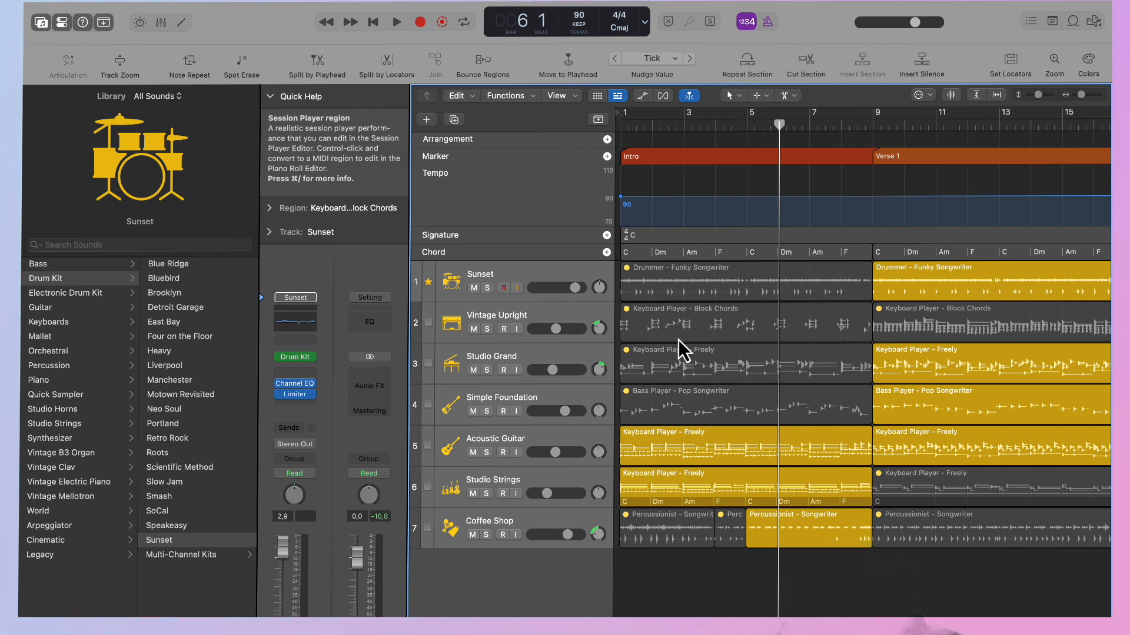
Show the mixer with all track channels and listen from the Intro into Verse 1 at a higher system volume.
{"action": "key", "text": "x"}
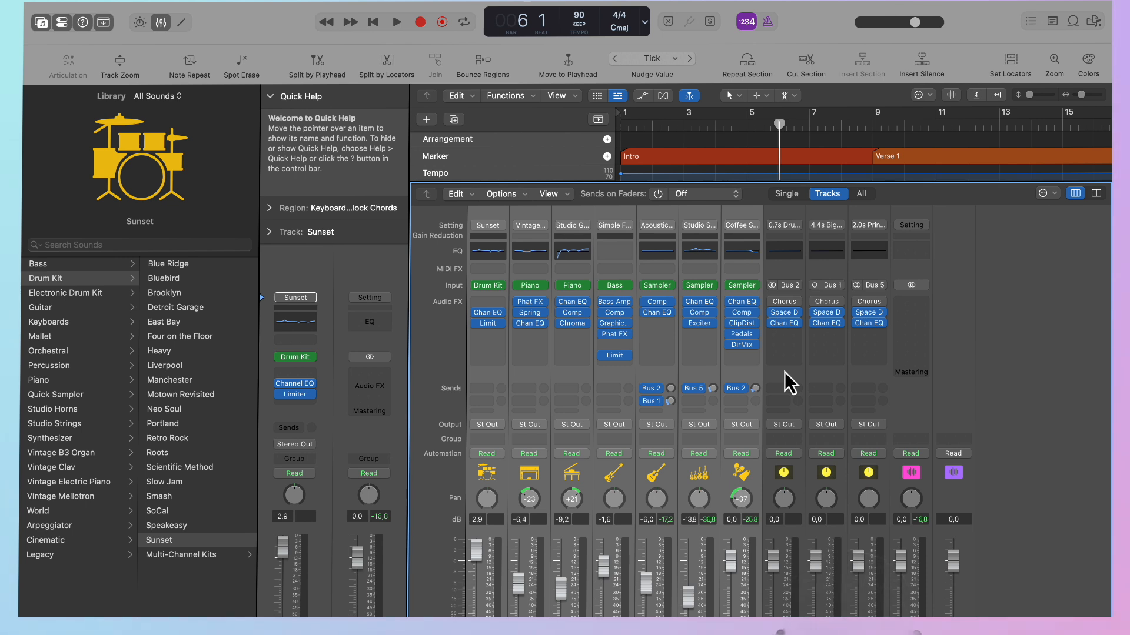
{"action": "key", "text": "space"}
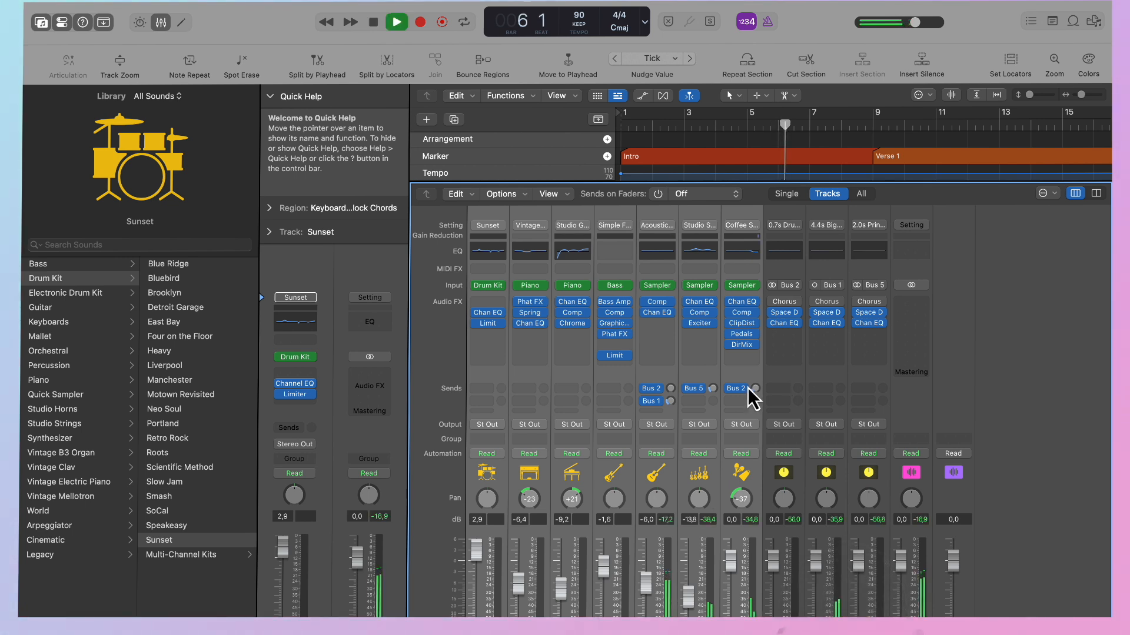
{"action": "key", "text": "XF86AudioRaiseVolume"}
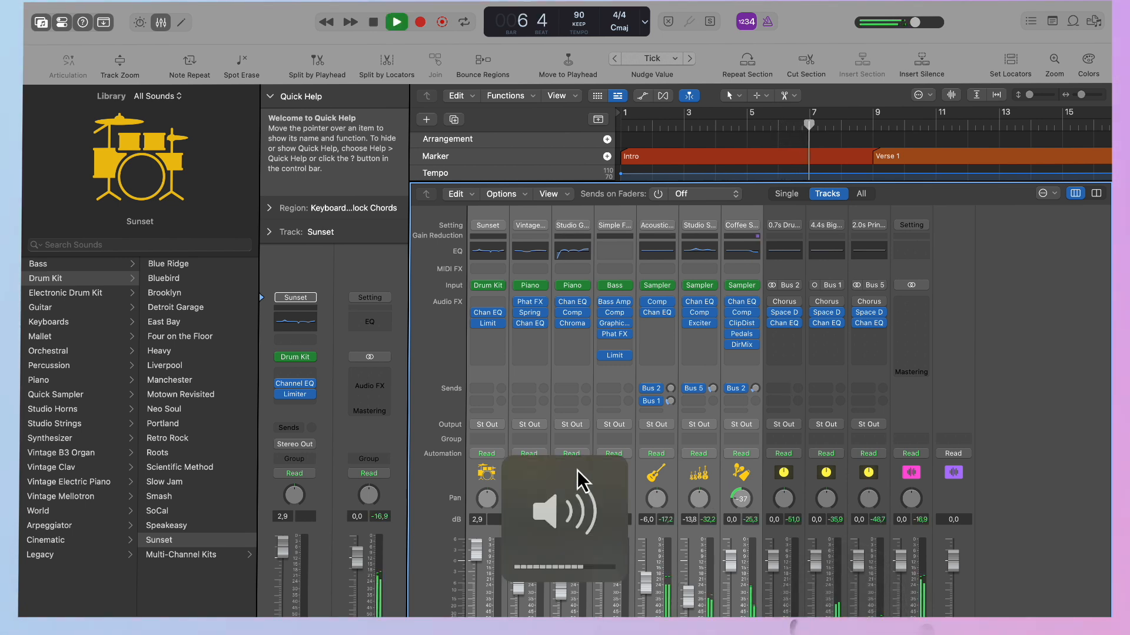
{"action": "left_click", "coordinate": [1033, 362]}
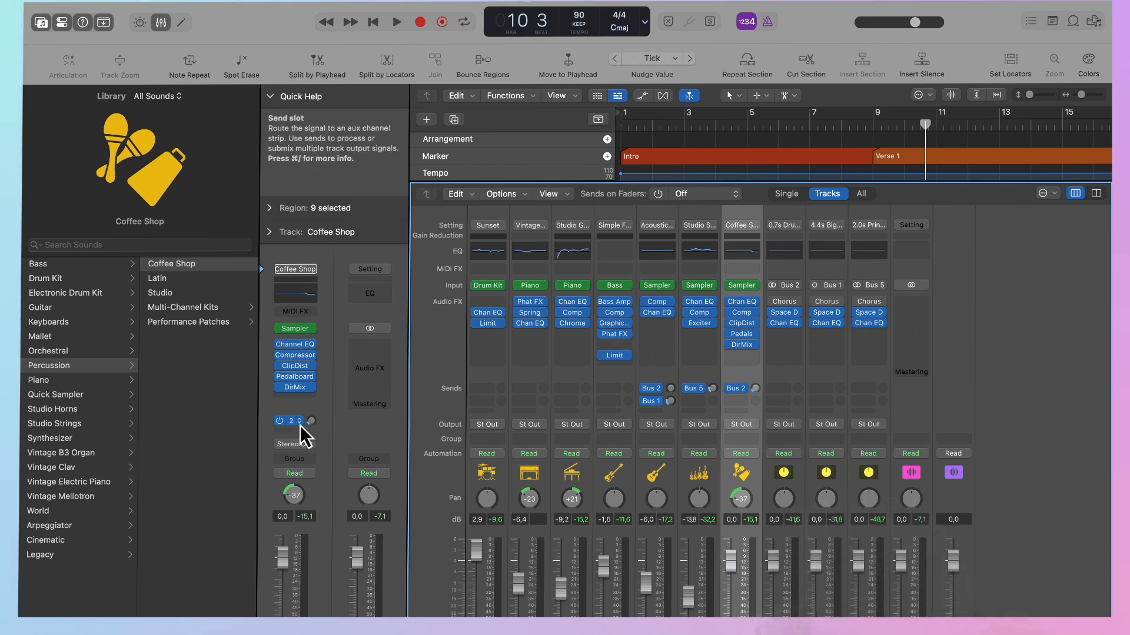
Insert a stereo MultiMeter from the metering effects on the Stereo Out channel.
{"action": "left_click", "coordinate": [370, 347]}
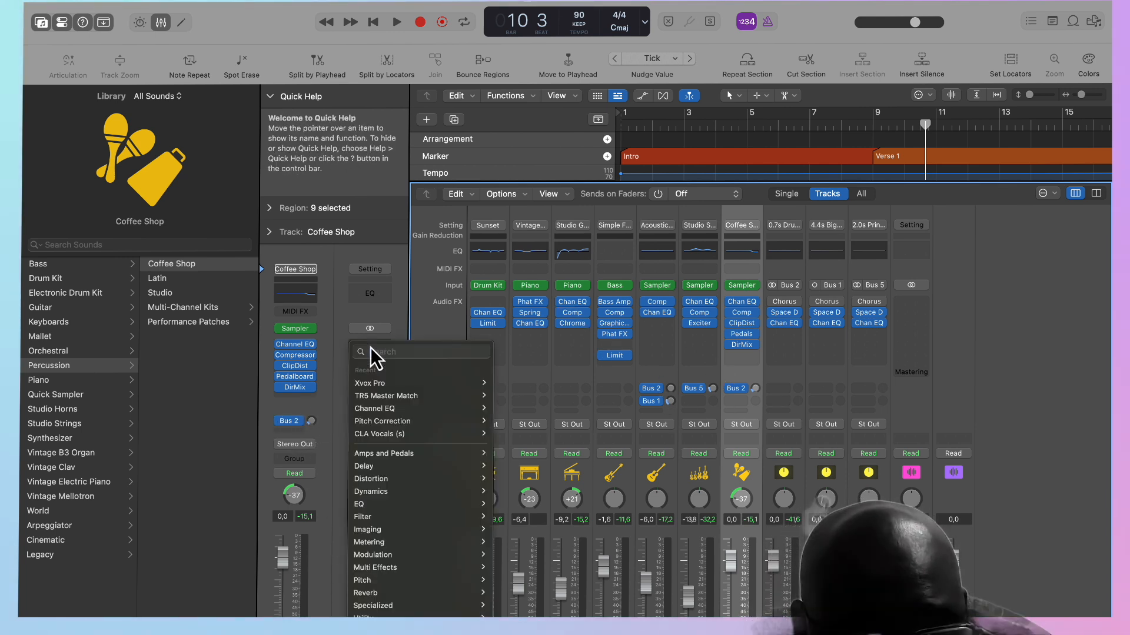
{"action": "mouse_move", "coordinate": [422, 535]}
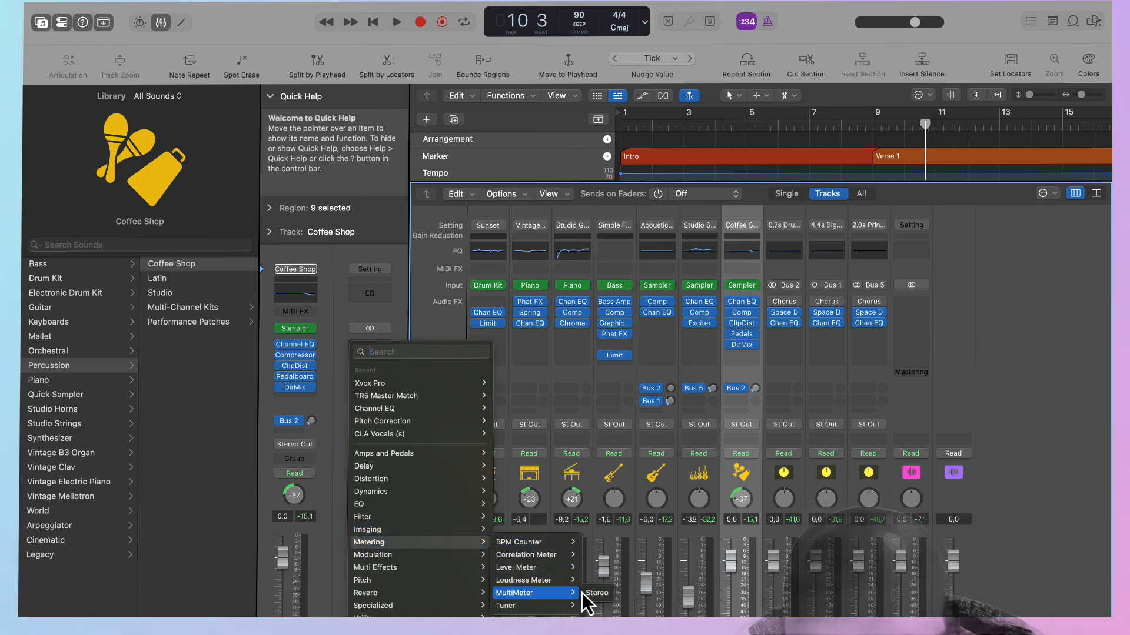
{"action": "left_click", "coordinate": [598, 594]}
Play Verse 1 and the first Chorus to check the LUFS and peak levels, closing the MultiMeter window and stopping playback.
{"action": "key", "text": "space"}
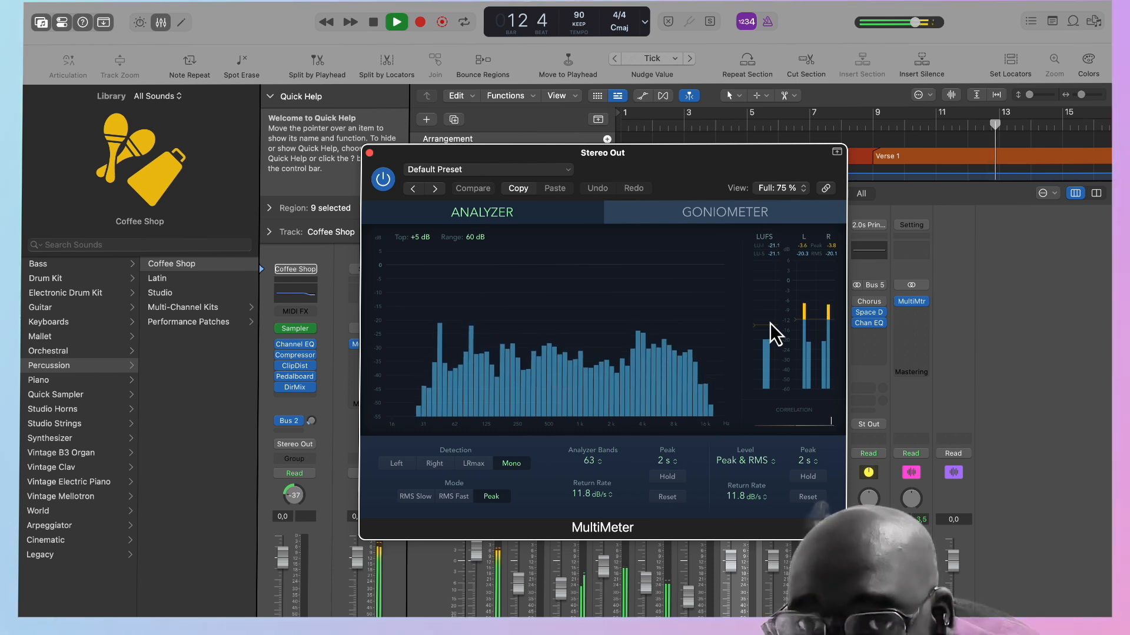
{"action": "scroll", "coordinate": [962, 146], "scroll_direction": "right", "scroll_amount": 5}
{"action": "left_click", "coordinate": [925, 122]}
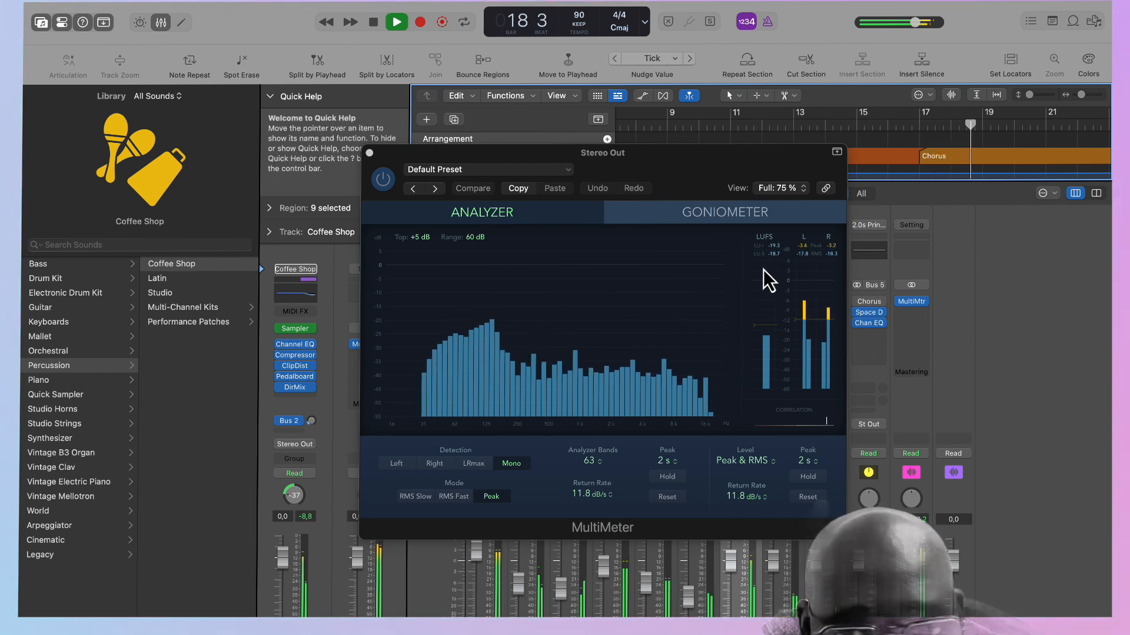
{"action": "left_click", "coordinate": [370, 153]}
{"action": "key", "text": "space"}
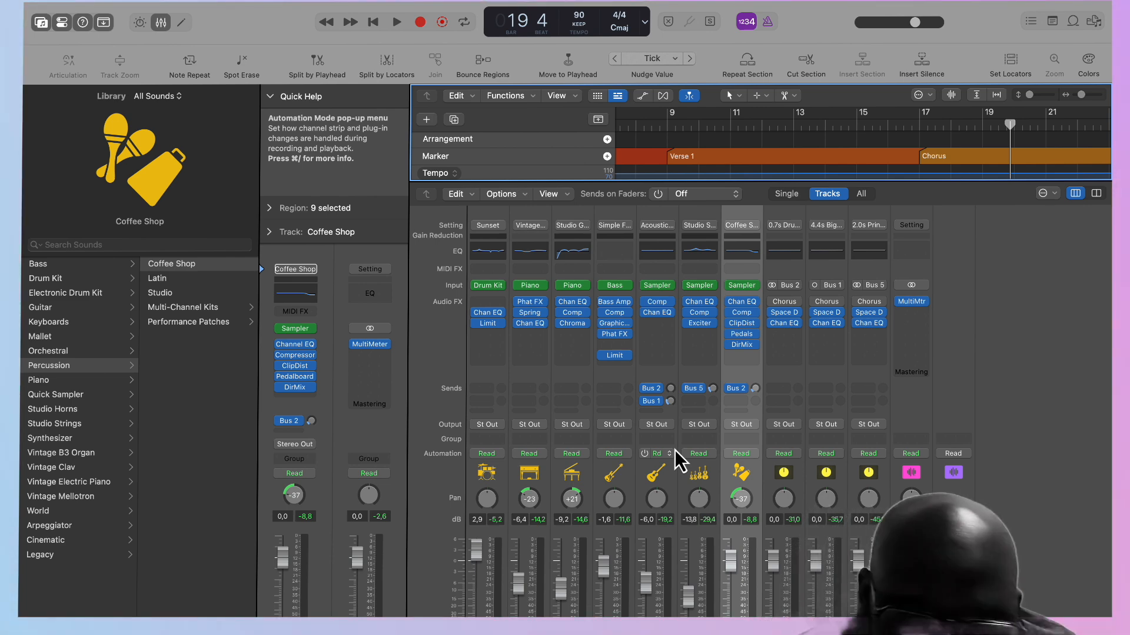
Hide the mixer, analyse the song with Mastering Assistant on the Stereo Out and close its window with playback running.
{"action": "key", "text": "x"}
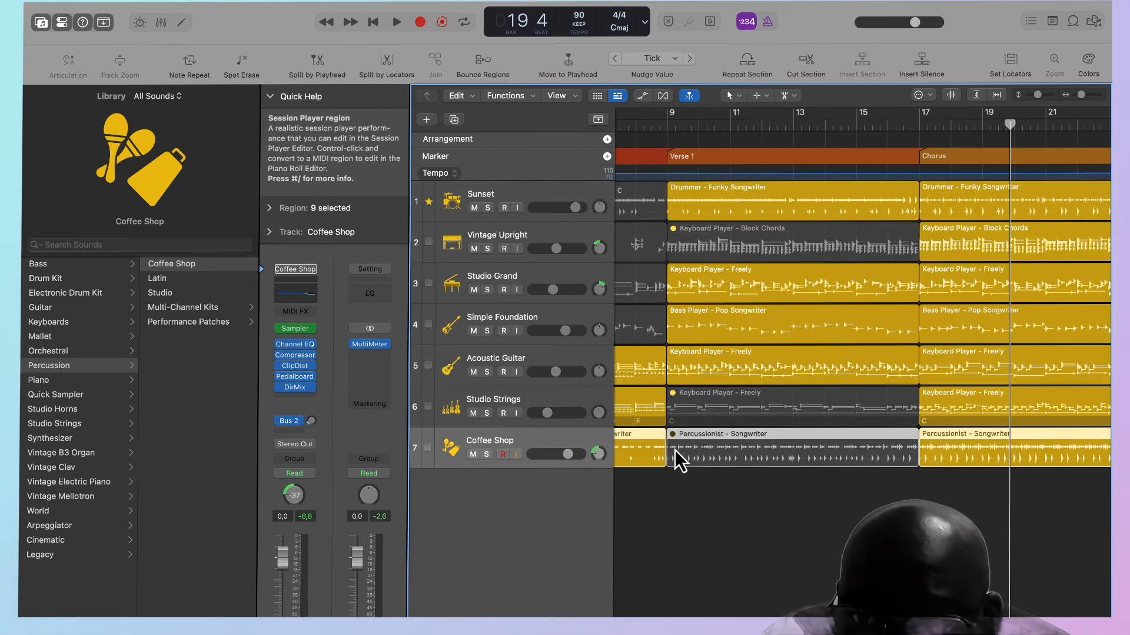
{"action": "scroll", "coordinate": [708, 543], "scroll_direction": "right", "scroll_amount": 3}
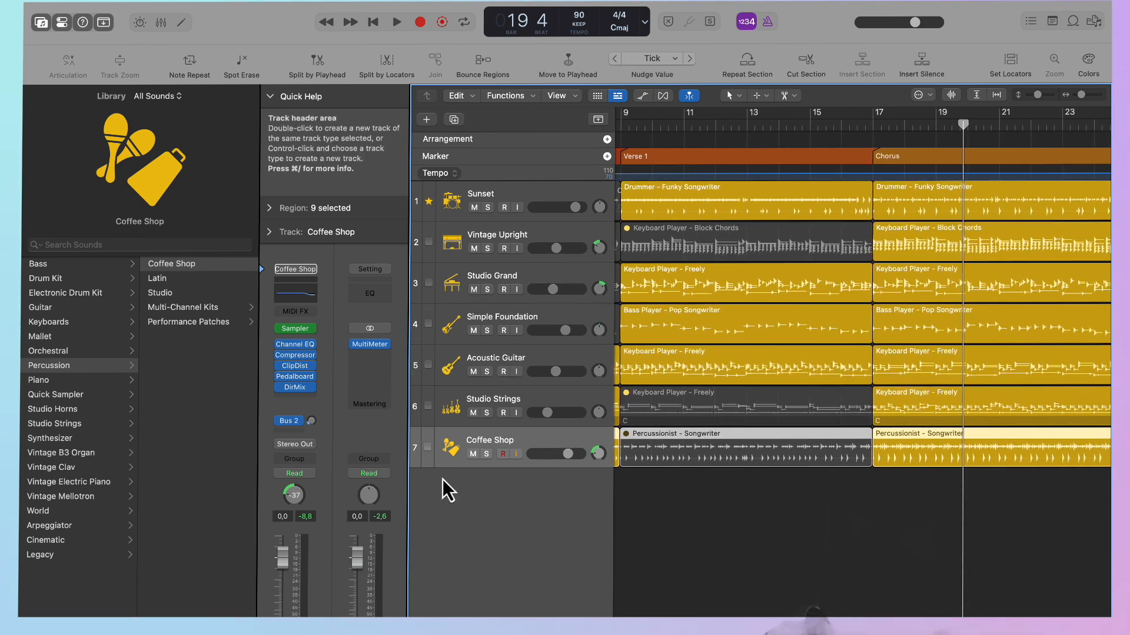
{"action": "left_click", "coordinate": [364, 404]}
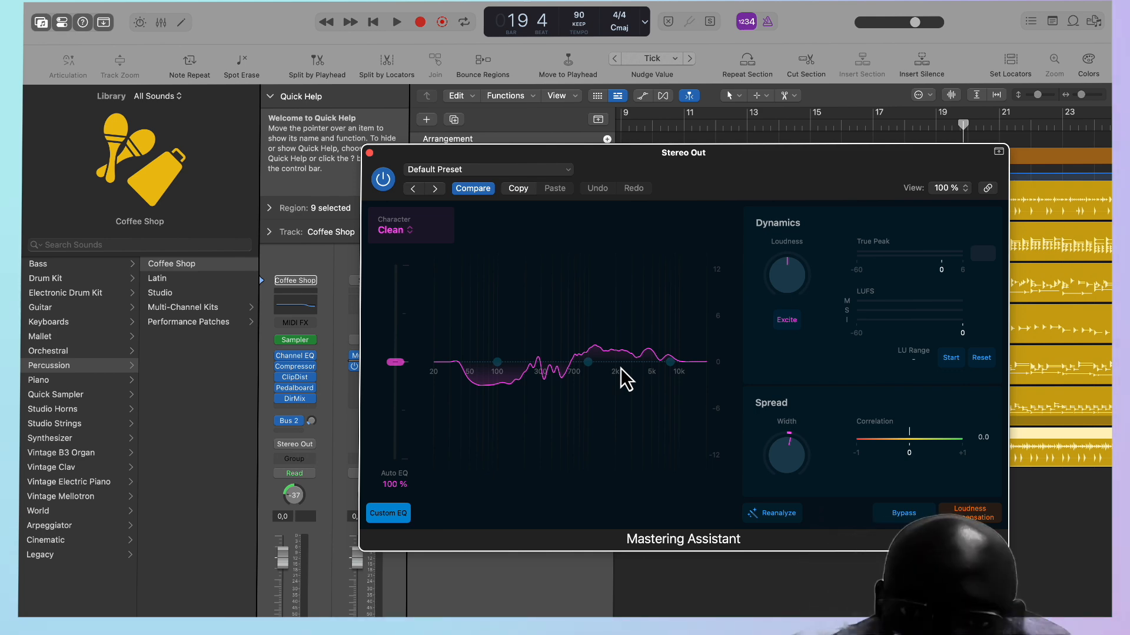
{"action": "key", "text": "space"}
{"action": "left_click", "coordinate": [369, 153]}
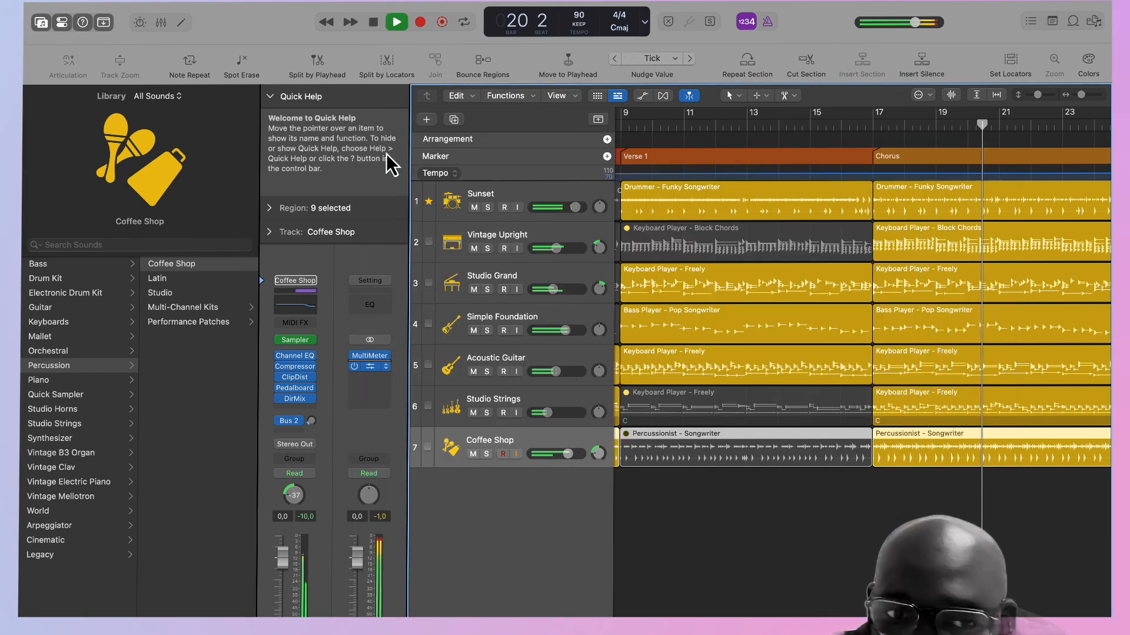
Check the mastered levels in the MultiMeter during the Chorus and again from the start of the Intro, closing the meter and stopping playback.
{"action": "left_click", "coordinate": [369, 355]}
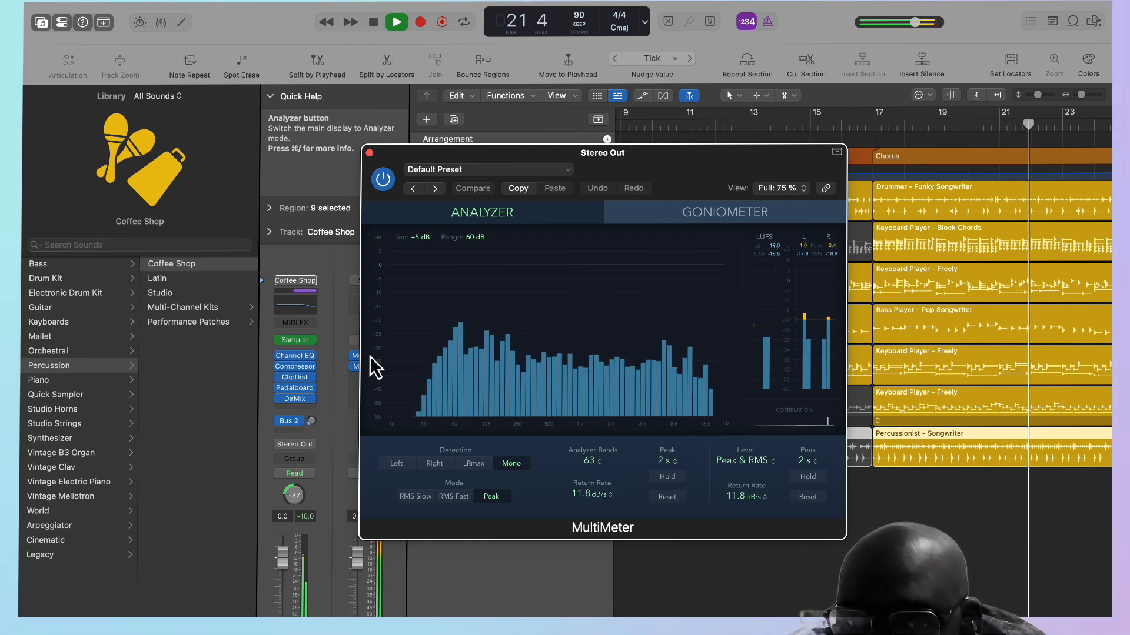
{"action": "left_click_drag", "start_coordinate": [616, 156], "coordinate": [427, 232]}
{"action": "scroll", "coordinate": [818, 215], "scroll_direction": "left", "scroll_amount": 10}
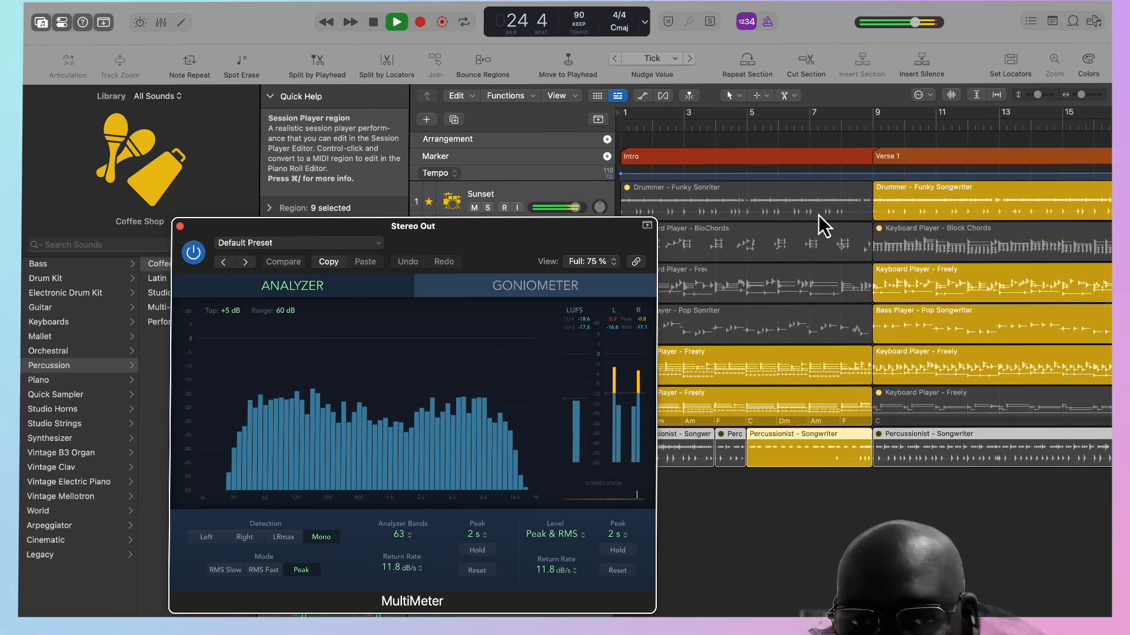
{"action": "left_click", "coordinate": [626, 127]}
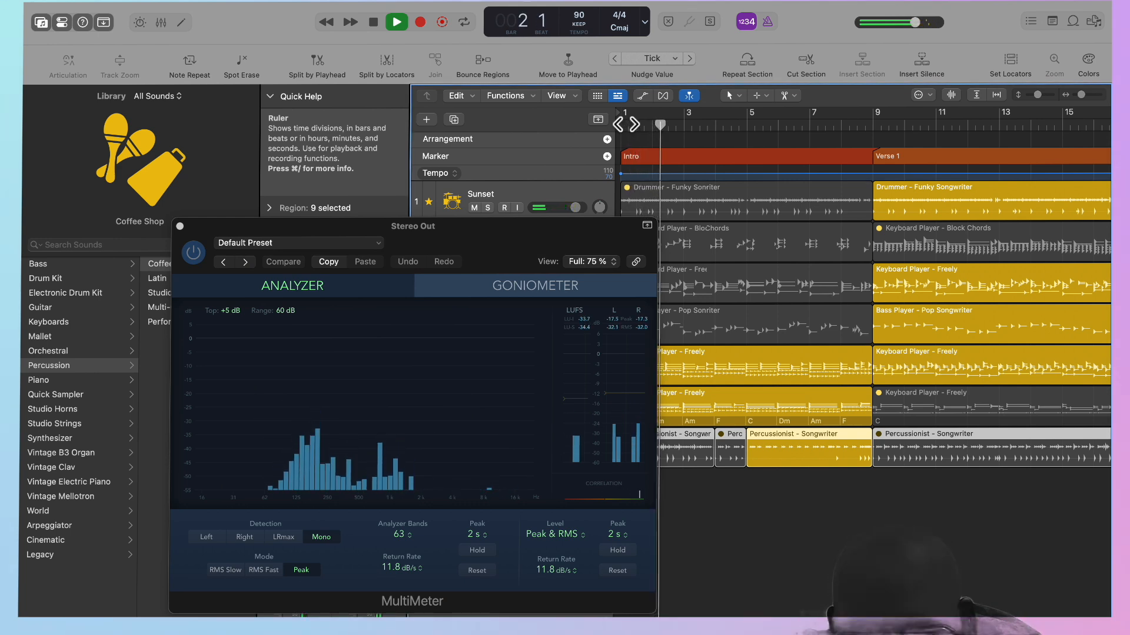
{"action": "left_click", "coordinate": [180, 227]}
{"action": "key", "text": "space"}
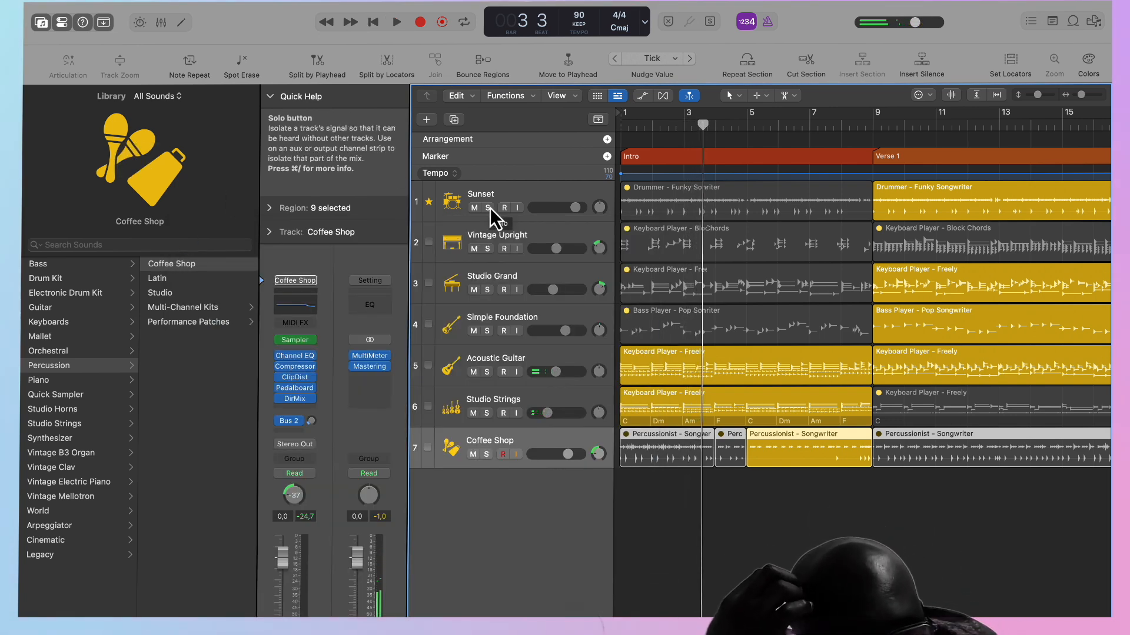
Inspect the Acoustic Guitar track's Compressor and its Bus 1 send options without changing them.
{"action": "left_click", "coordinate": [545, 357]}
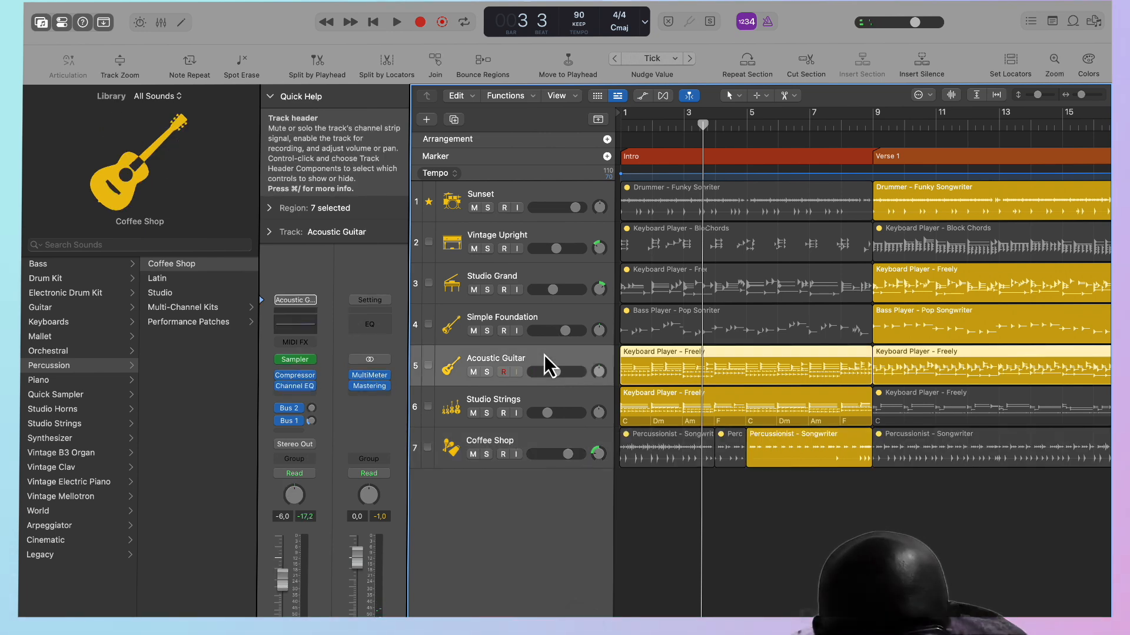
{"action": "left_click", "coordinate": [299, 379]}
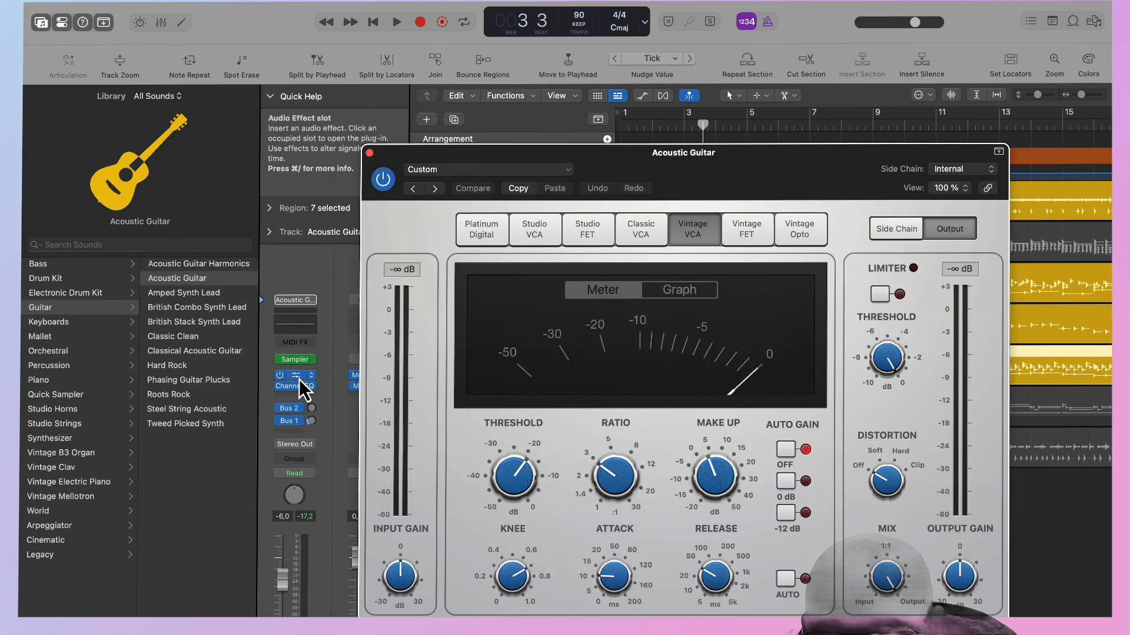
{"action": "left_click", "coordinate": [369, 153]}
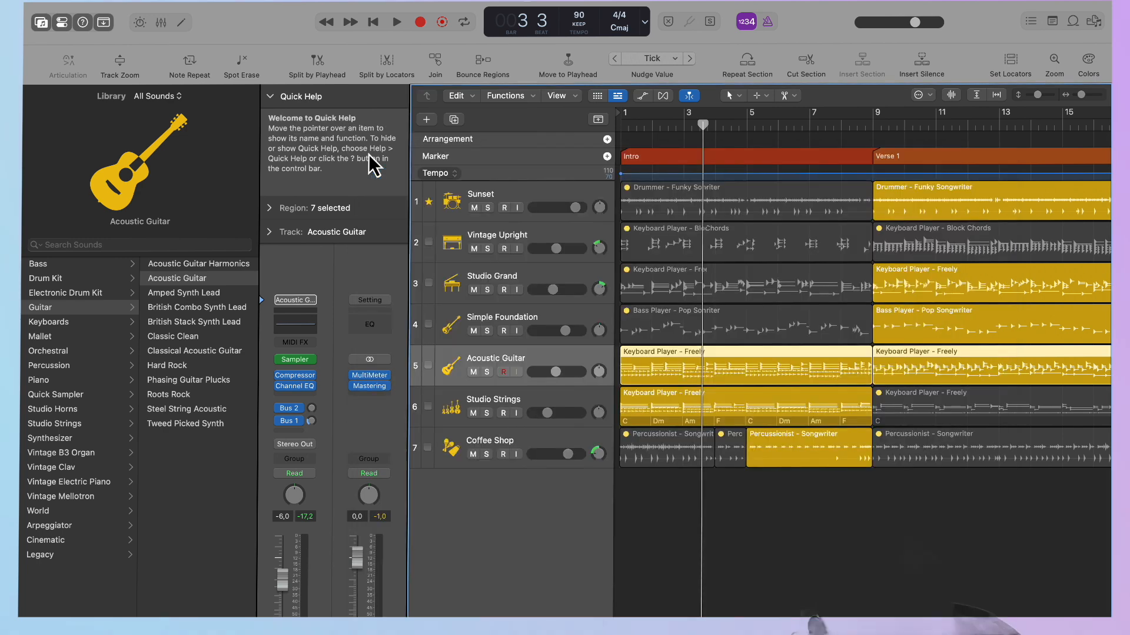
{"action": "left_click", "coordinate": [288, 419]}
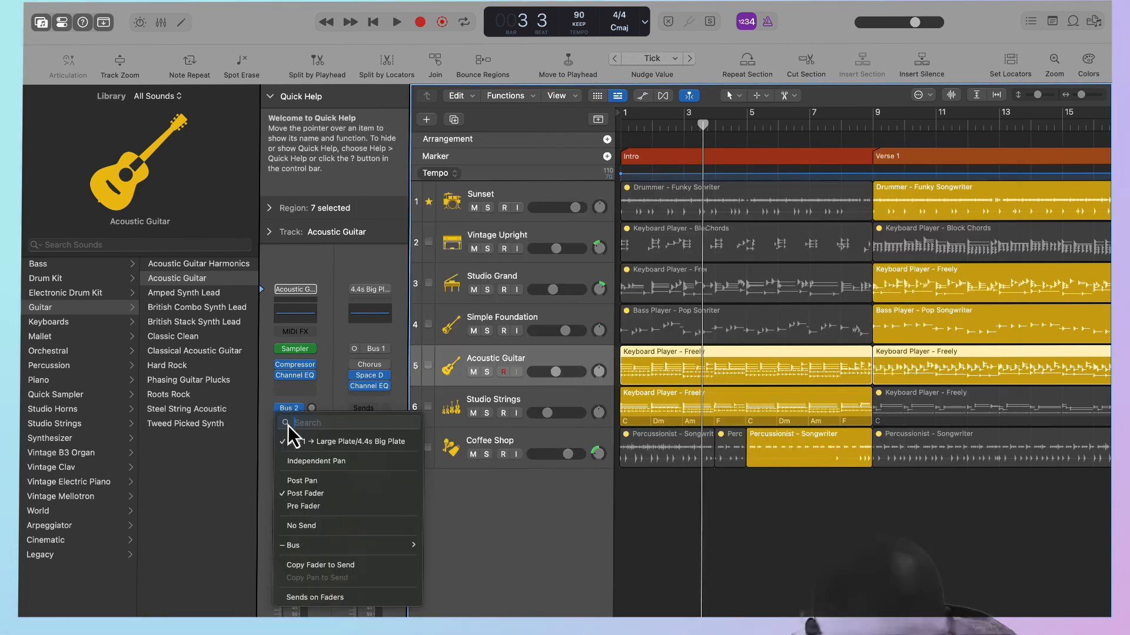
{"action": "left_click", "coordinate": [397, 364]}
Play the Intro, solo the Acoustic Guitar track briefly and turn its solo off again.
{"action": "key", "text": "space"}
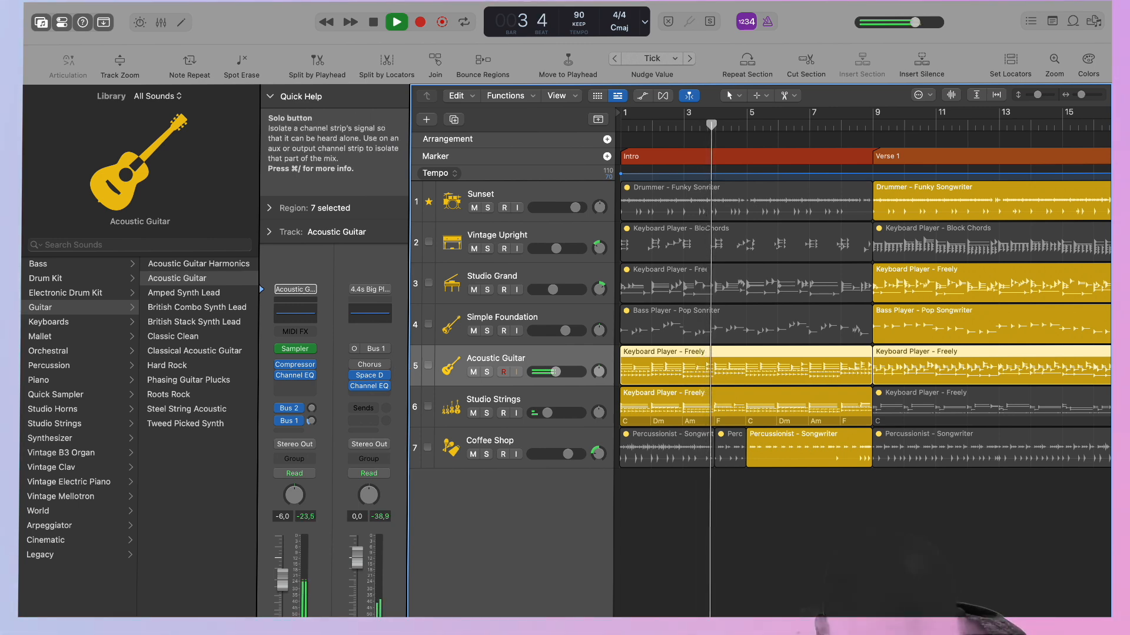
{"action": "key", "text": "s"}
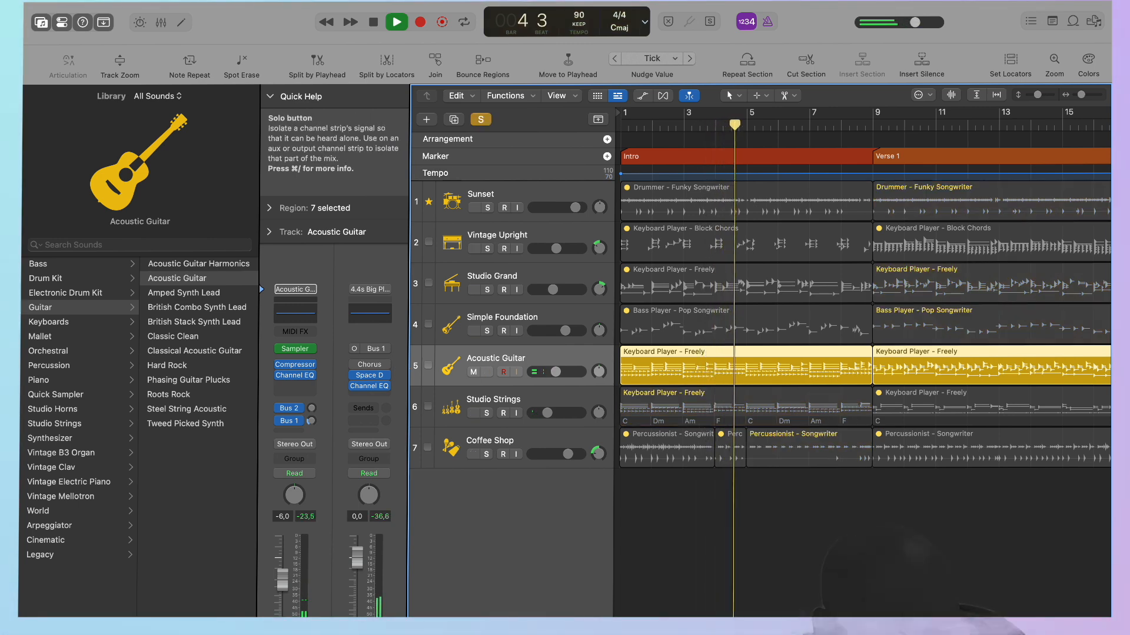
{"action": "key", "text": "s"}
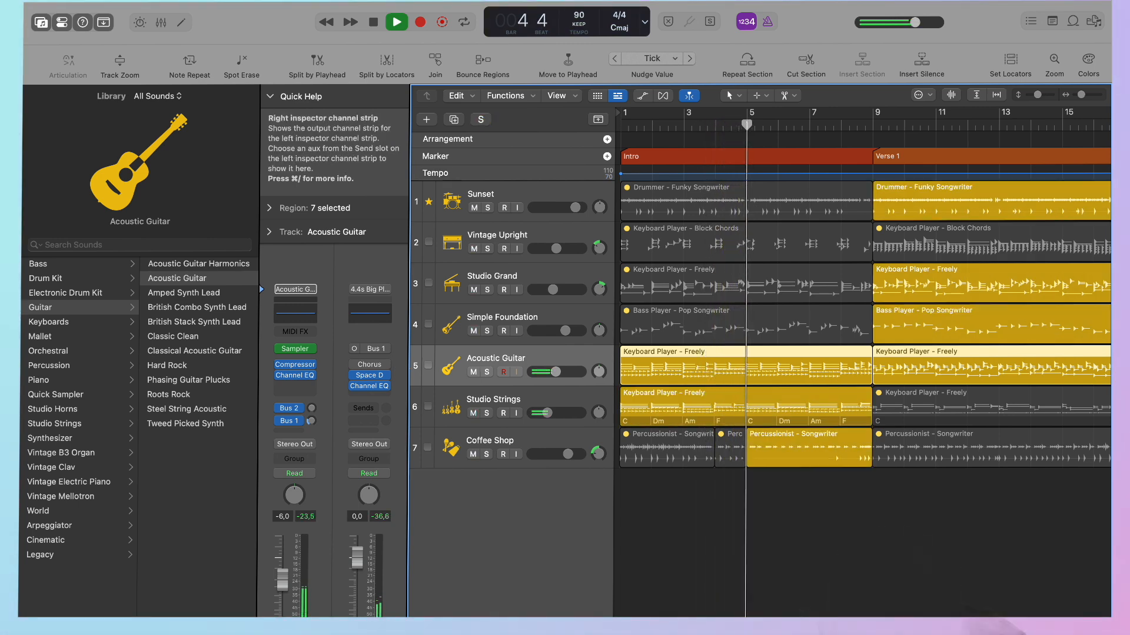
Add a Bus 2 reverb send to the Acoustic Guitar track and raise its send level.
{"action": "left_click", "coordinate": [293, 413]}
{"action": "left_click", "coordinate": [406, 317]}
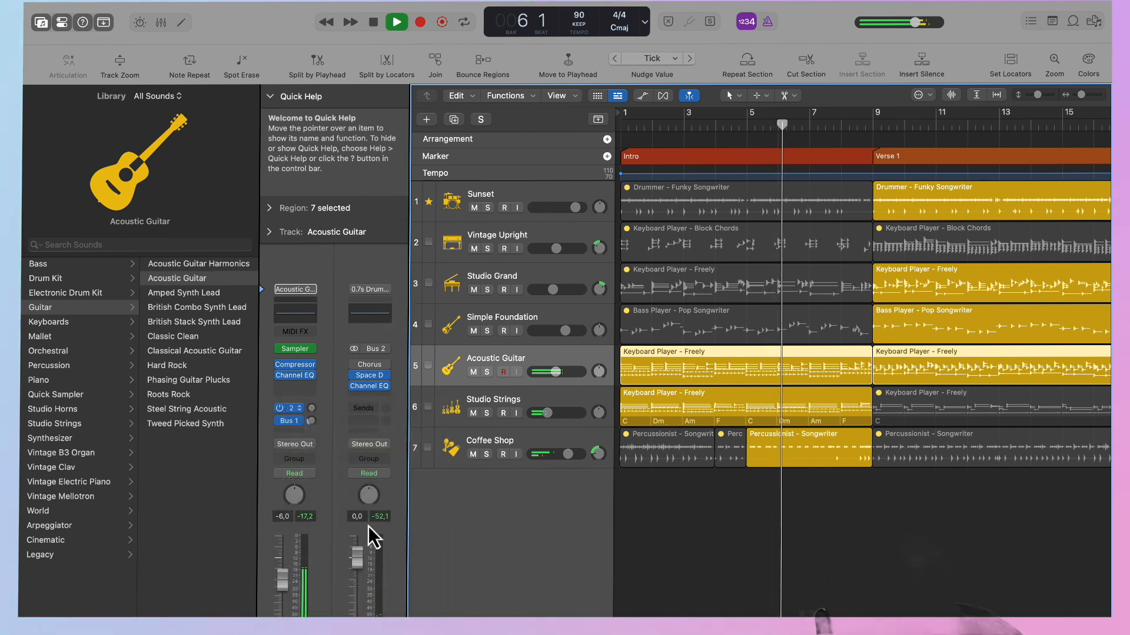
{"action": "left_click_drag", "start_coordinate": [312, 408], "coordinate": [312, 333]}
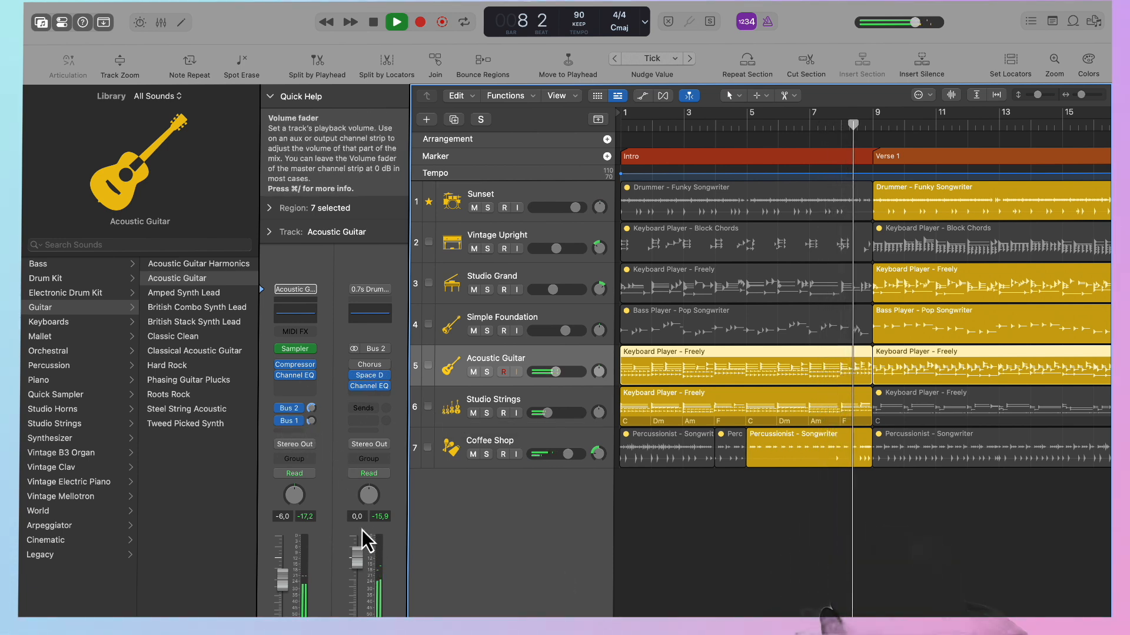
Lower the Bus 2 aux volume to -7.4 dB and the Acoustic Guitar track volume to -8.8 dB.
{"action": "left_click_drag", "start_coordinate": [357, 556], "coordinate": [357, 579]}
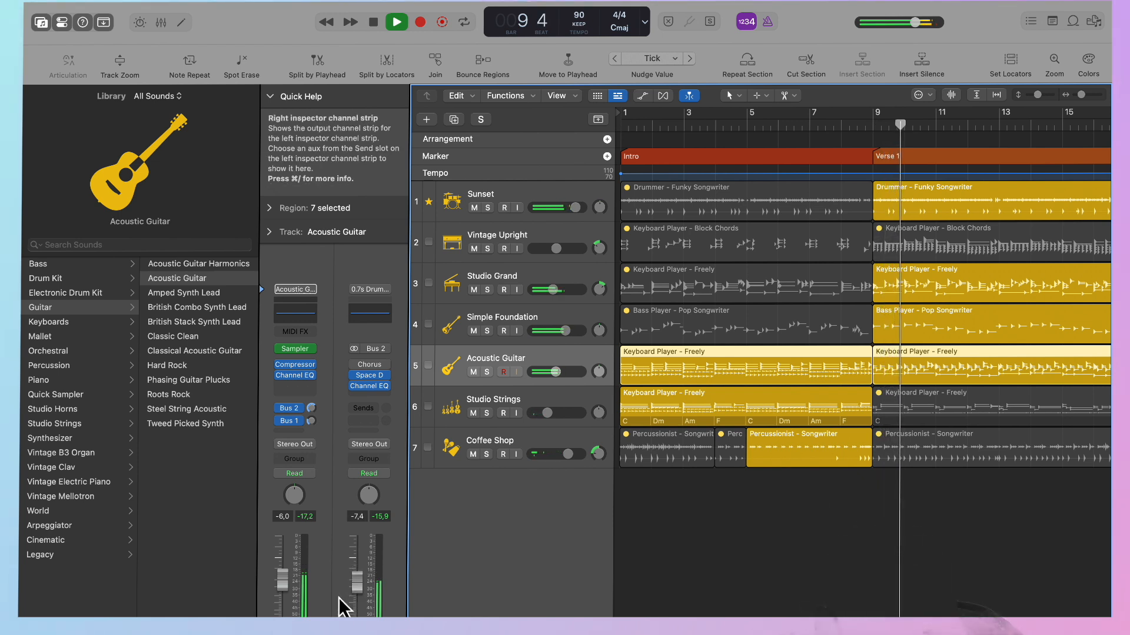
{"action": "left_click_drag", "start_coordinate": [284, 580], "coordinate": [283, 584]}
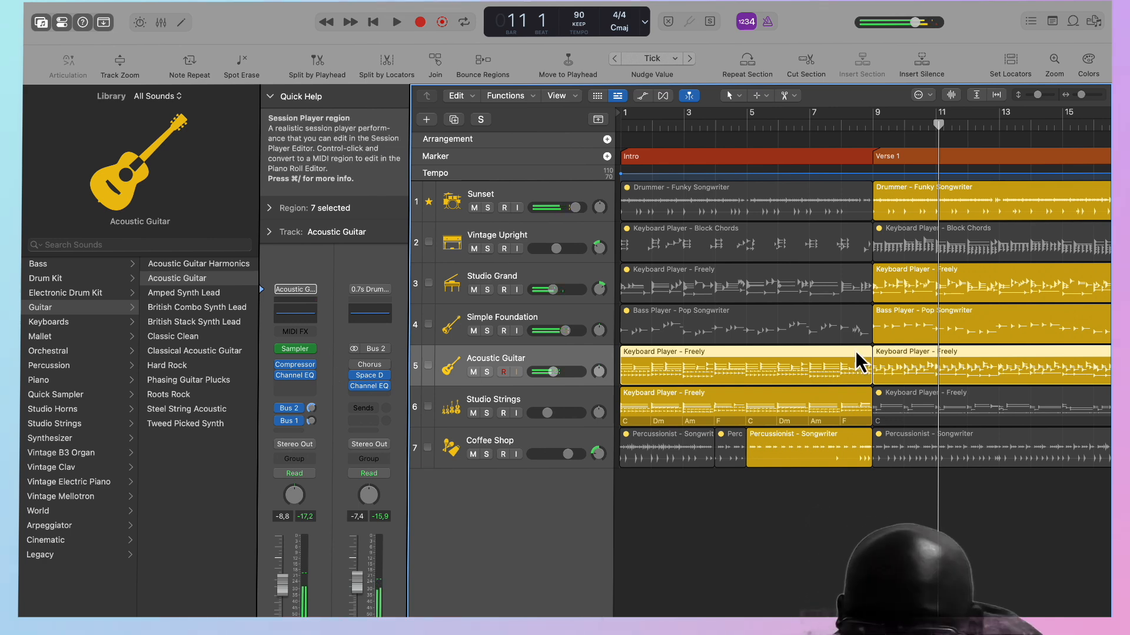
Hide the global tracks, the toolbar and the Library to enlarge the arrangement view.
{"action": "scroll", "coordinate": [856, 354], "scroll_direction": "right", "scroll_amount": 5}
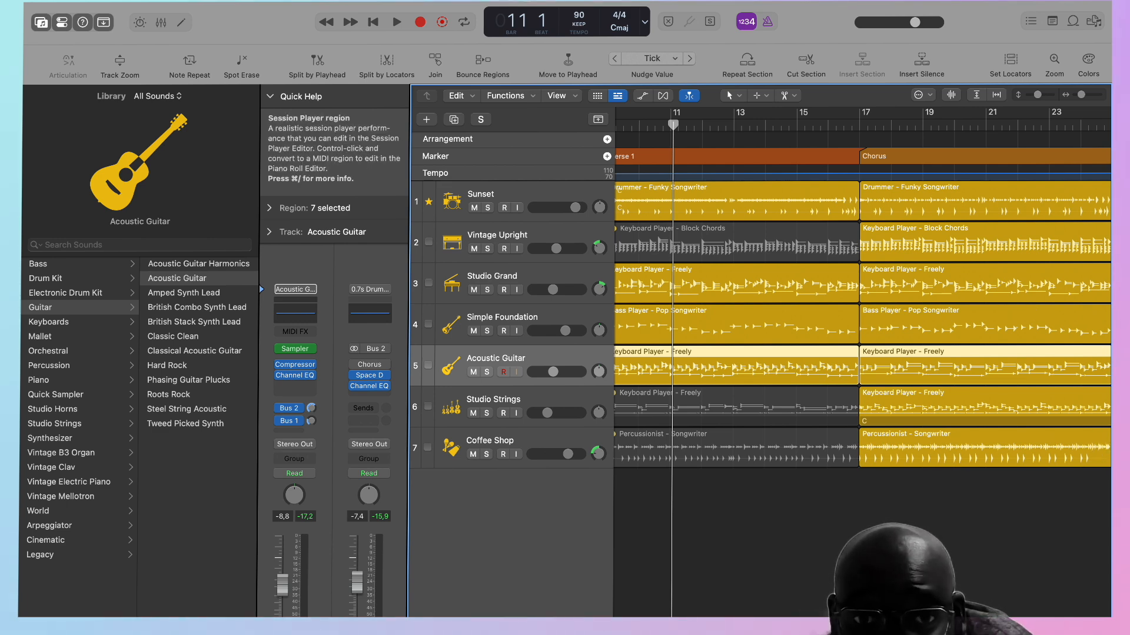
{"action": "left_click", "coordinate": [597, 121]}
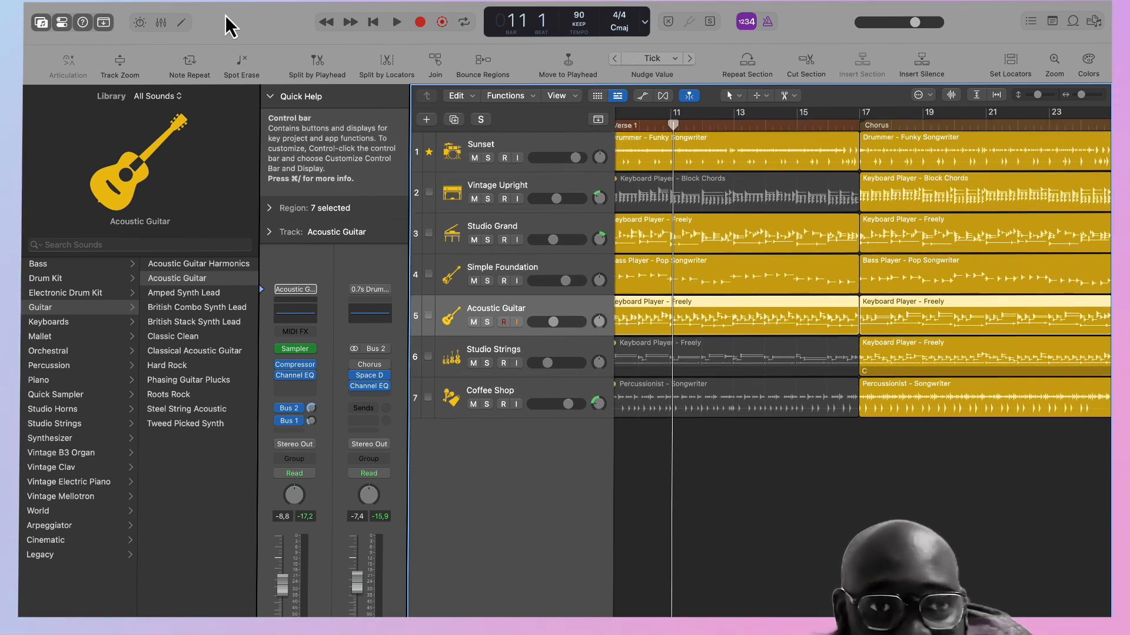
{"action": "left_click", "coordinate": [103, 23]}
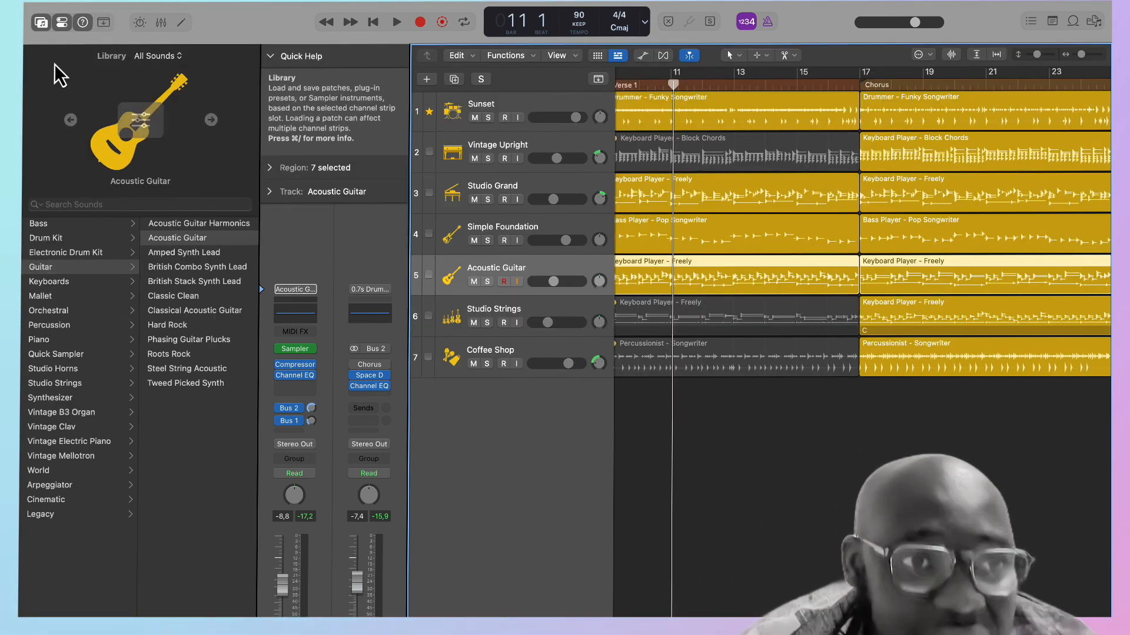
{"action": "left_click", "coordinate": [41, 24]}
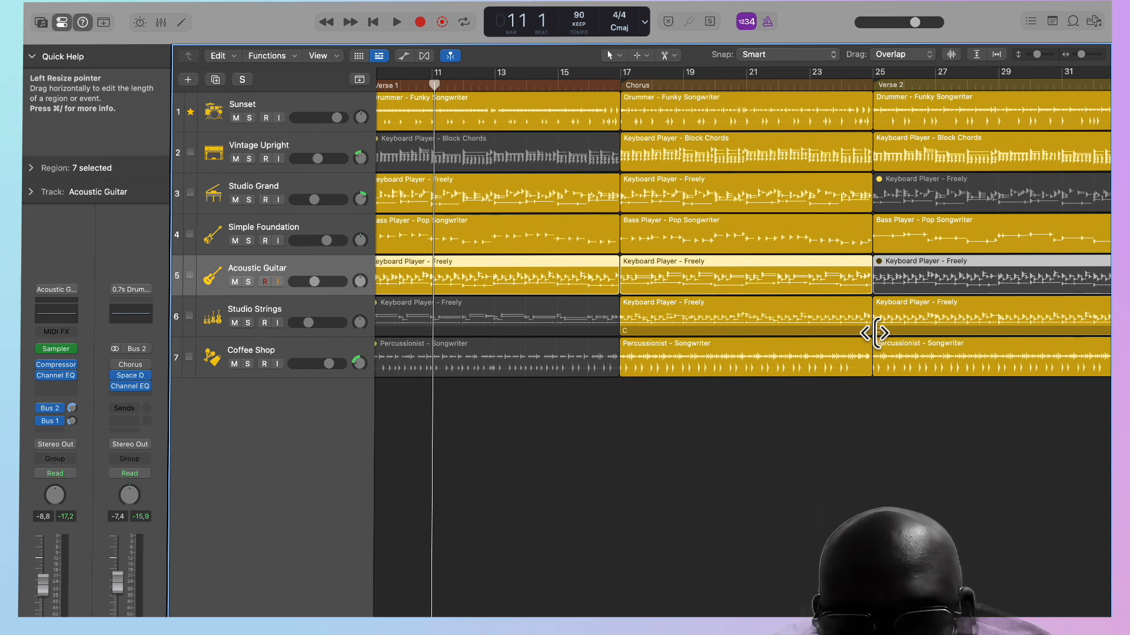
Review the arrangement from Intro to Outro, play part of Verse 1 and the start of Verse 2, and stop playback.
{"action": "scroll", "coordinate": [877, 333], "scroll_direction": "left", "scroll_amount": 10}
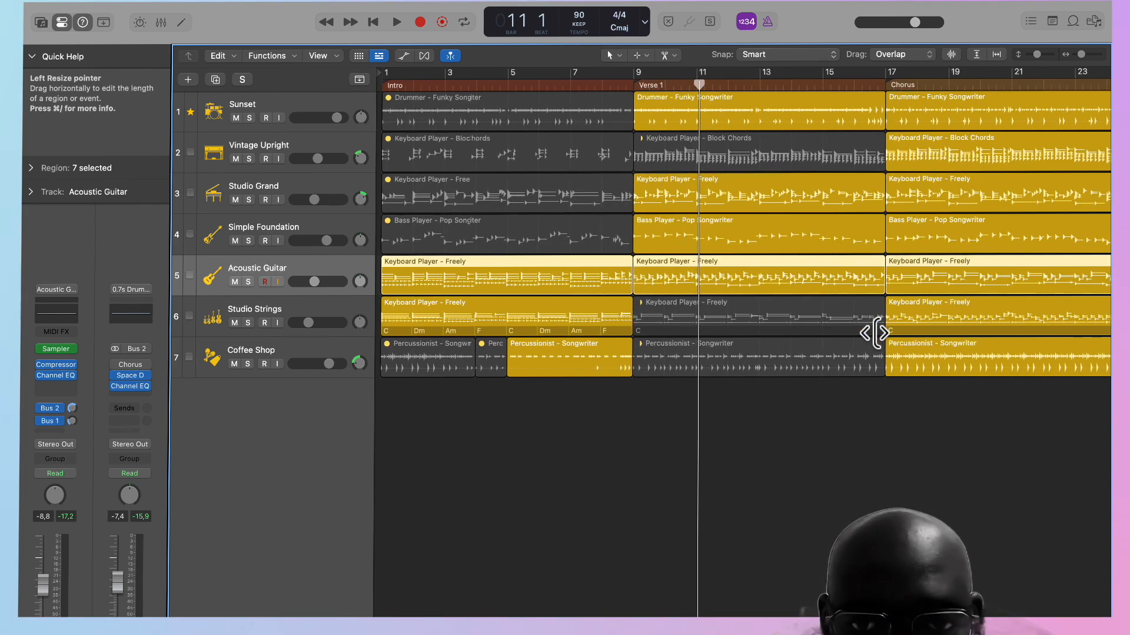
{"action": "scroll", "coordinate": [877, 333], "scroll_direction": "right", "scroll_amount": 20}
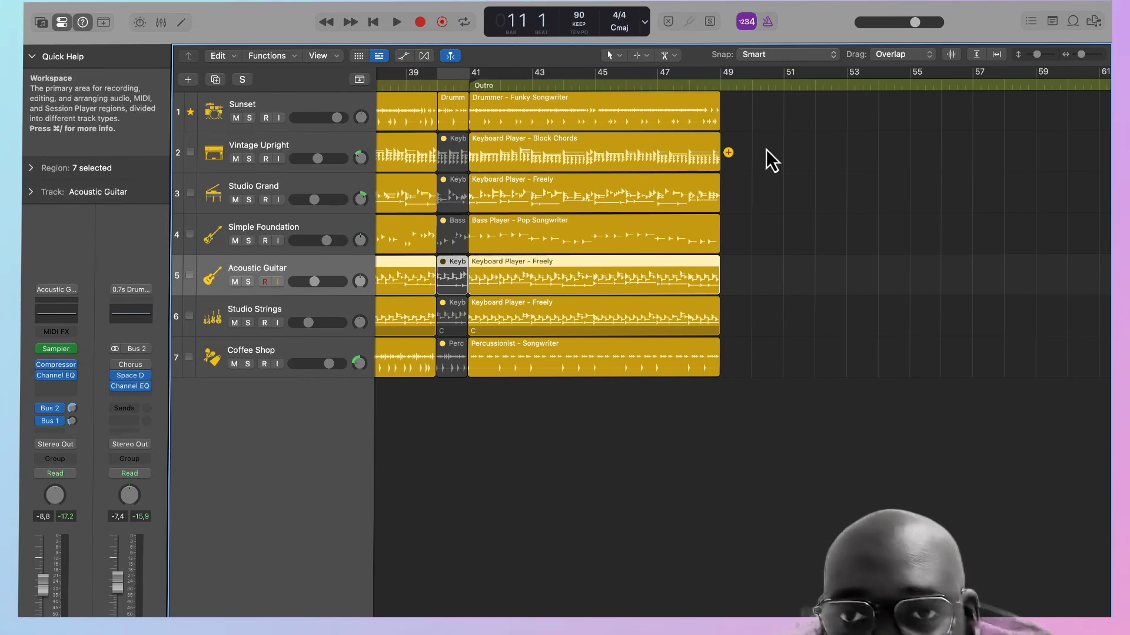
{"action": "key", "text": "space"}
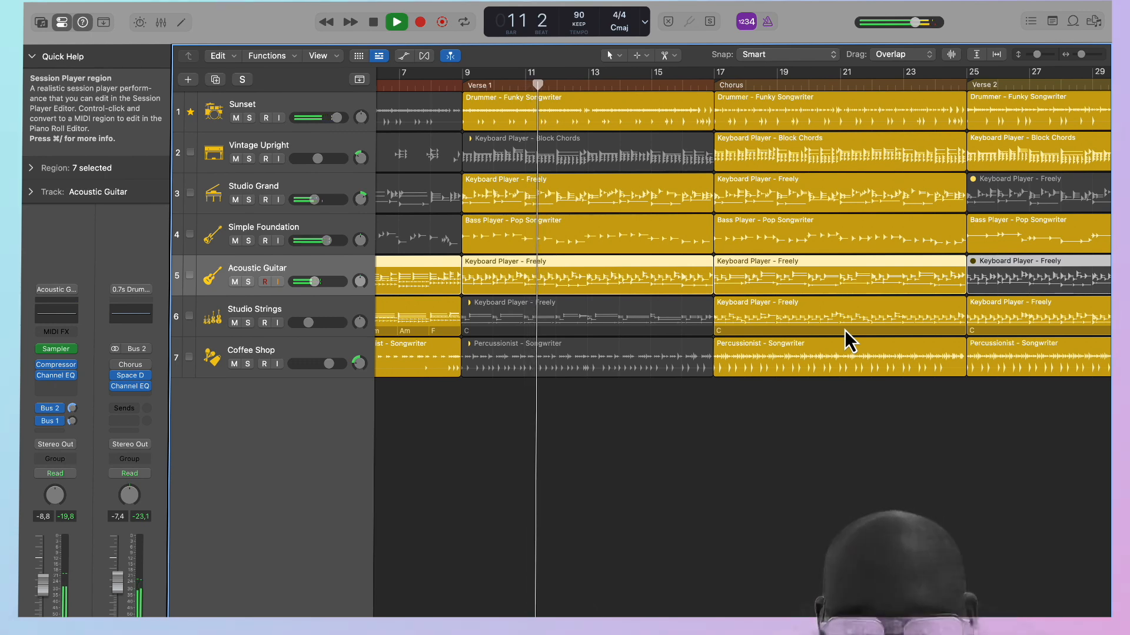
{"action": "scroll", "coordinate": [845, 330], "scroll_direction": "right", "scroll_amount": 10}
{"action": "left_click", "coordinate": [660, 91]}
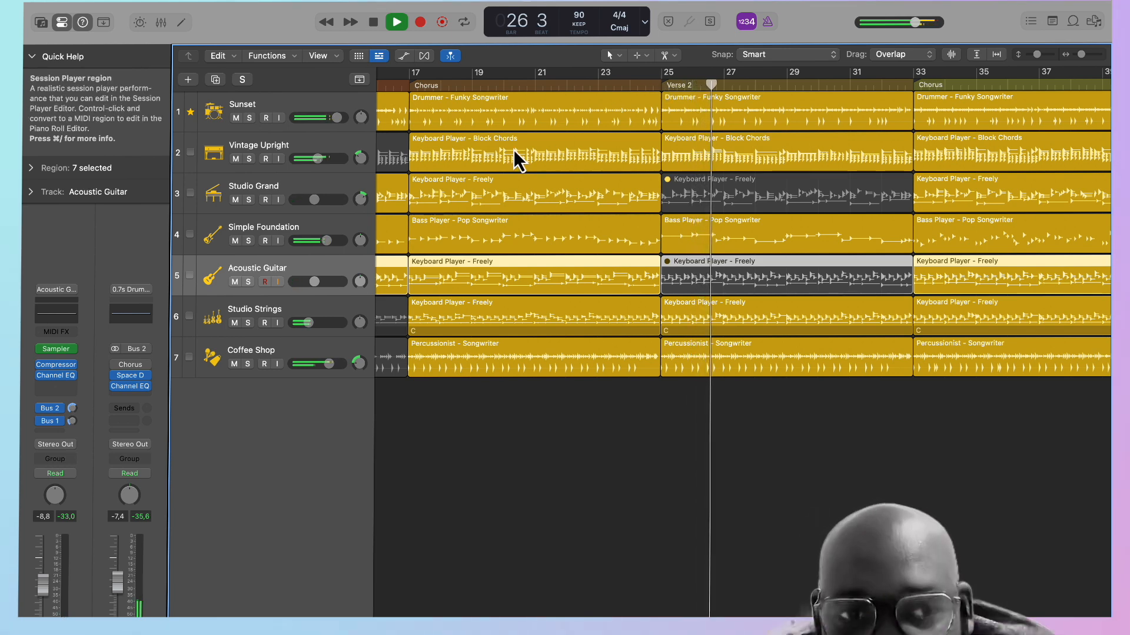
{"action": "left_click", "coordinate": [393, 171]}
{"action": "key", "text": "space"}
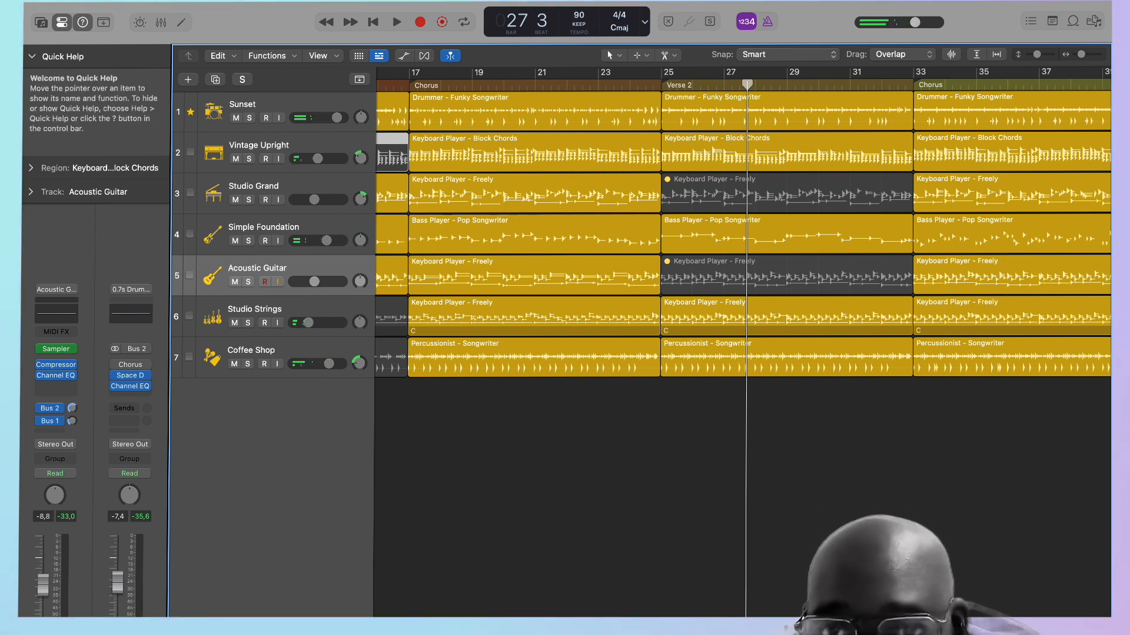
{"action": "left_click", "coordinate": [776, 0]}
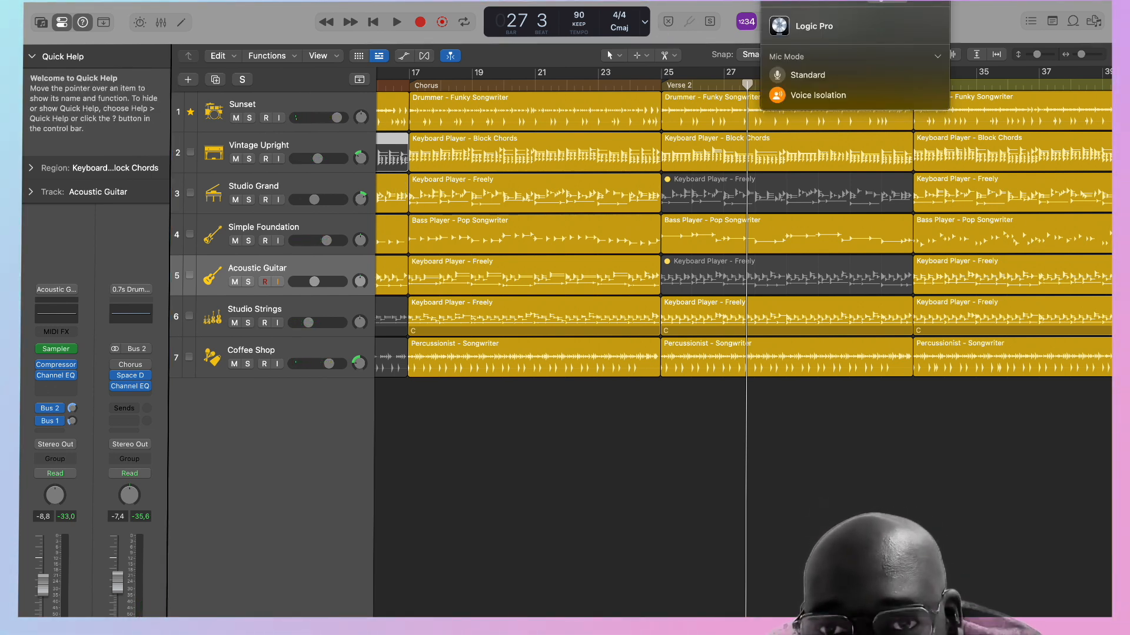
{"action": "left_click", "coordinate": [796, 0]}
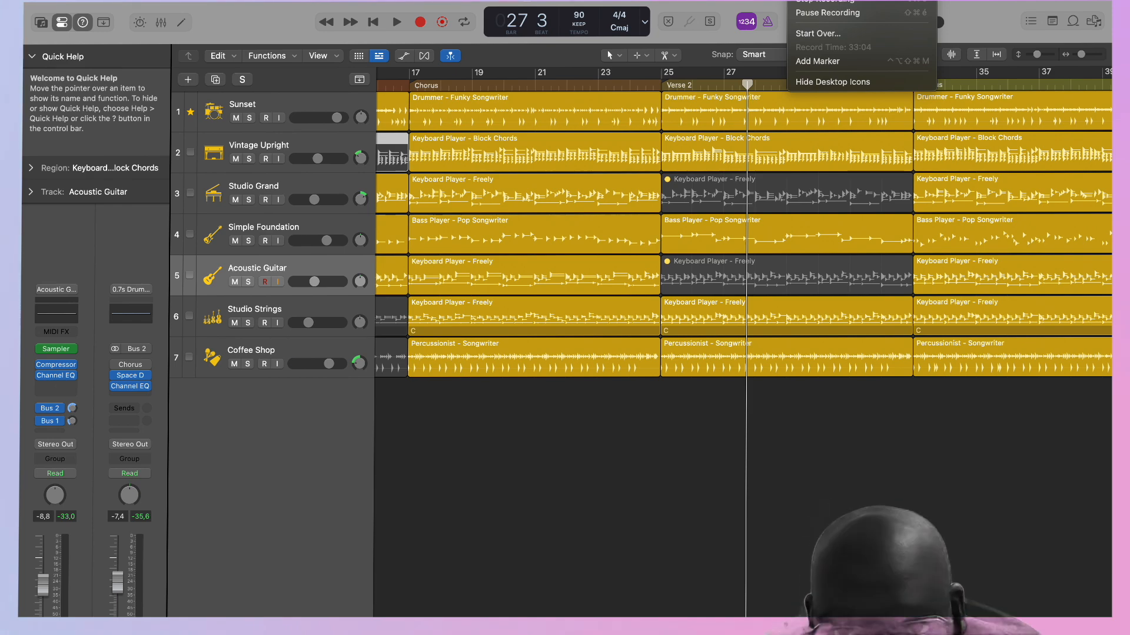
{"action": "left_click", "coordinate": [822, 2]}
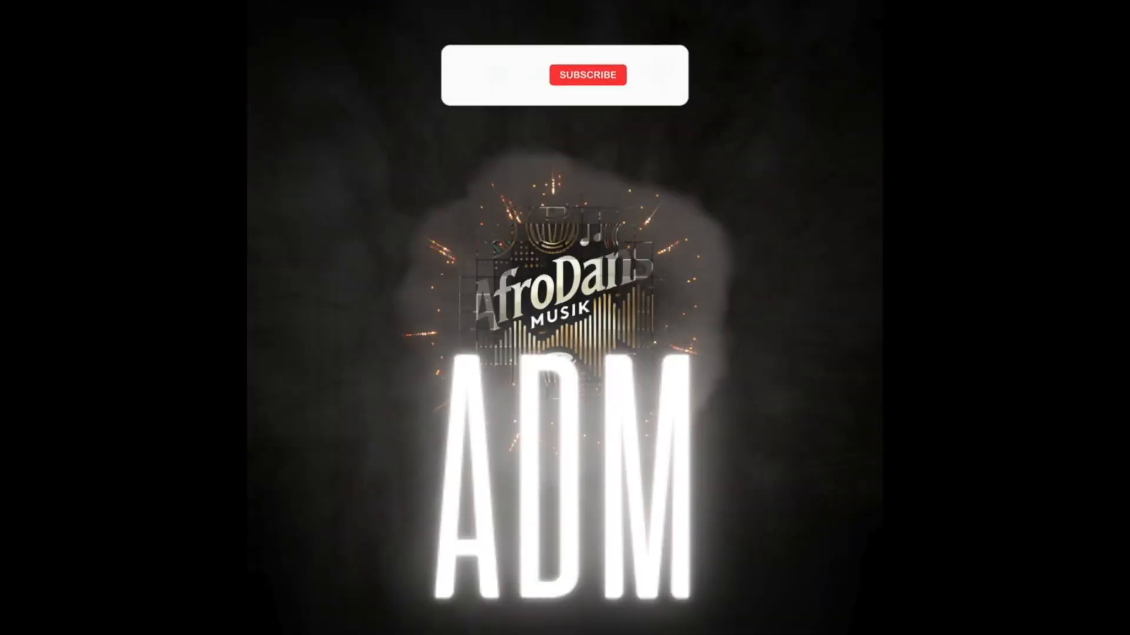